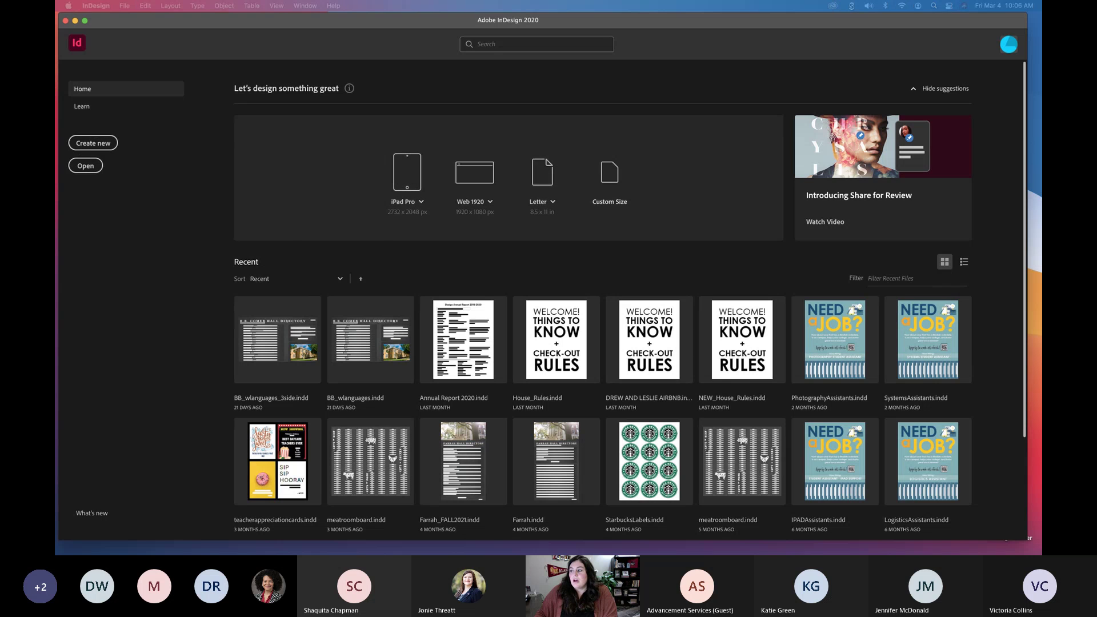
- Start a new document and choose the 11 x 17 in Tabloid preset from the full list of print presets
{"action": "key", "text": "super+n"}
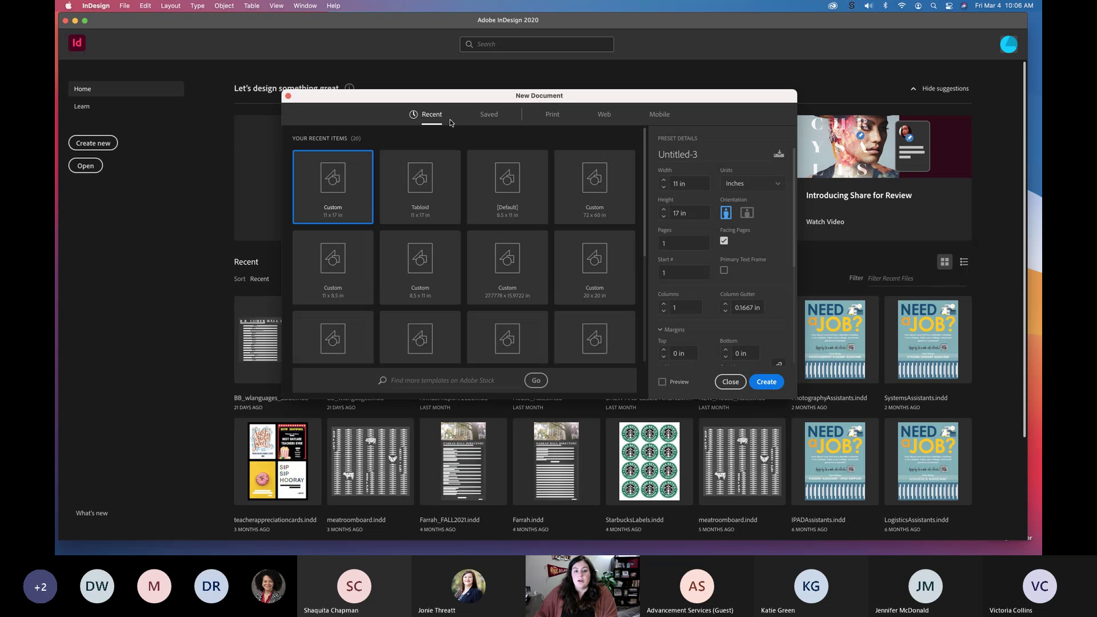
{"action": "left_click", "coordinate": [552, 114]}
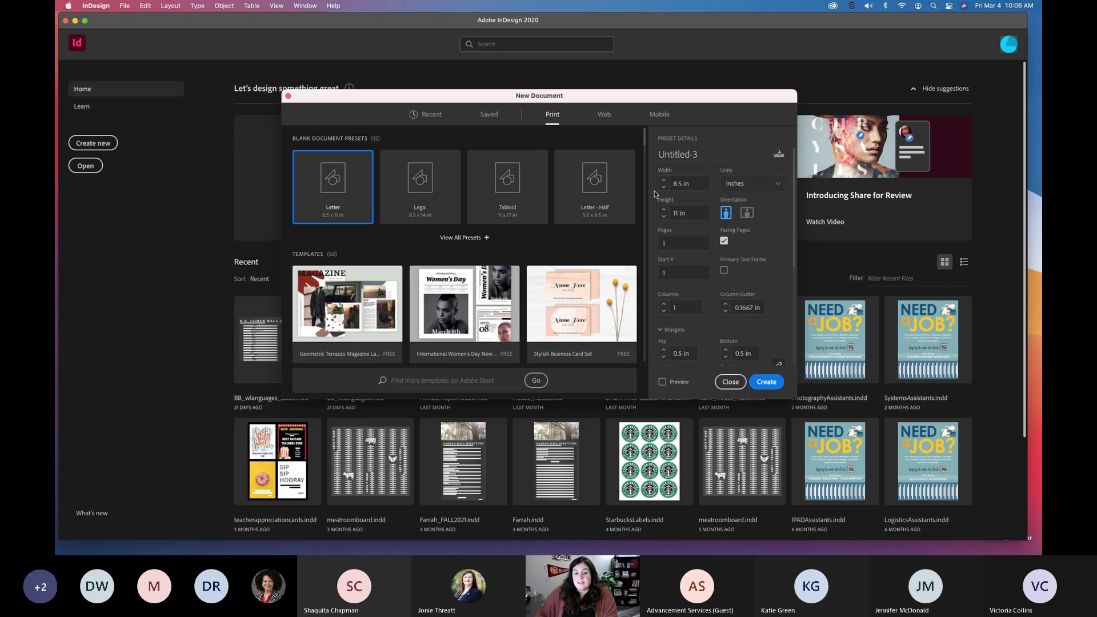
{"action": "left_click", "coordinate": [604, 114]}
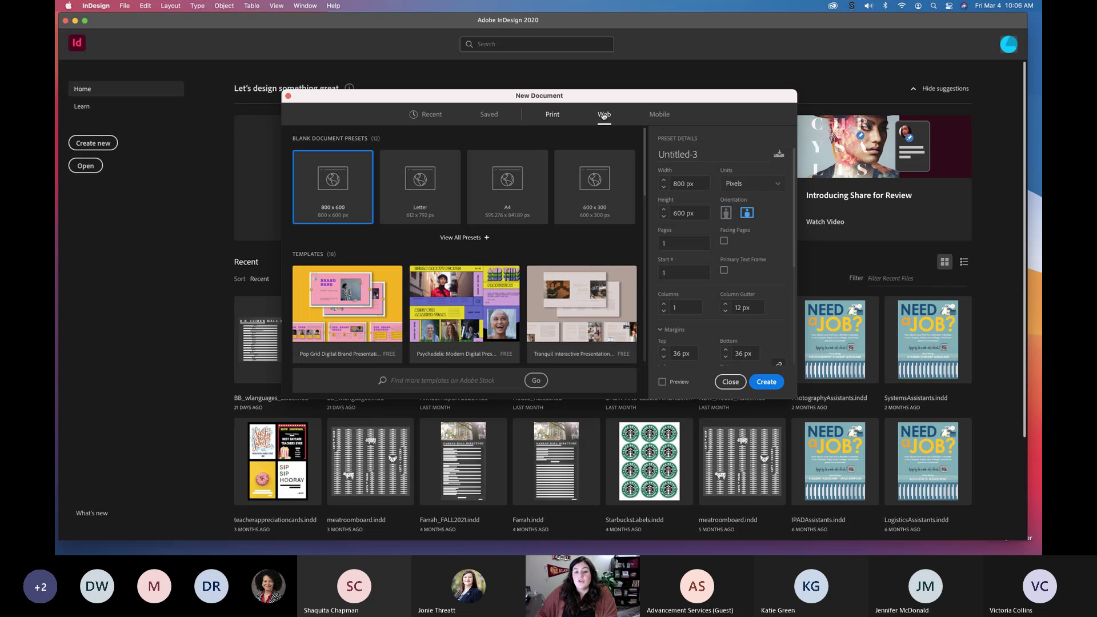
{"action": "left_click", "coordinate": [660, 115]}
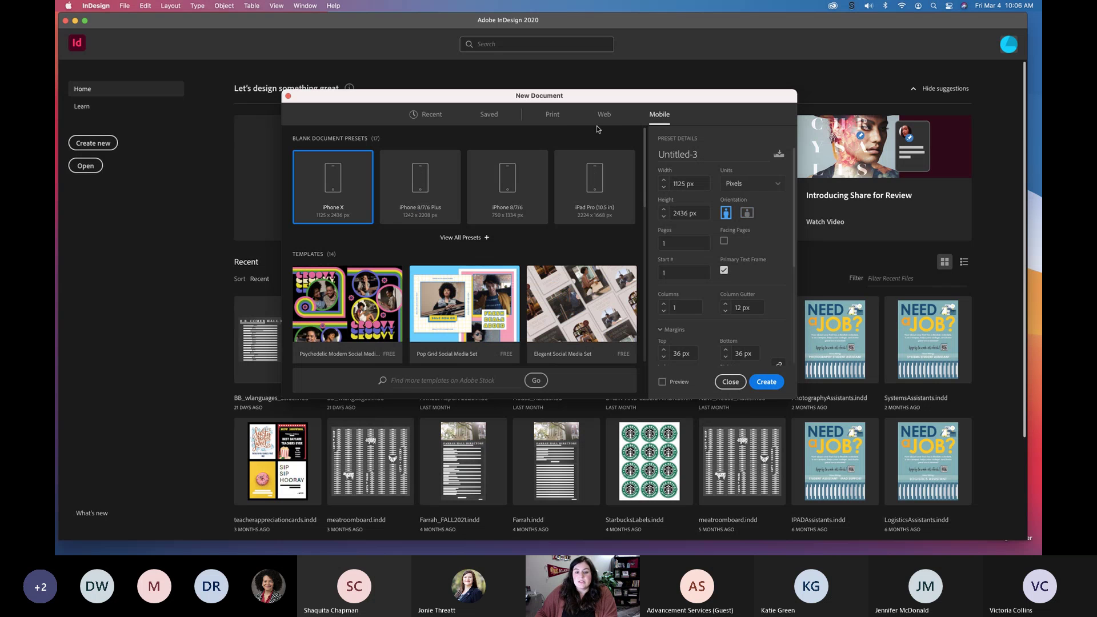
{"action": "left_click", "coordinate": [552, 116]}
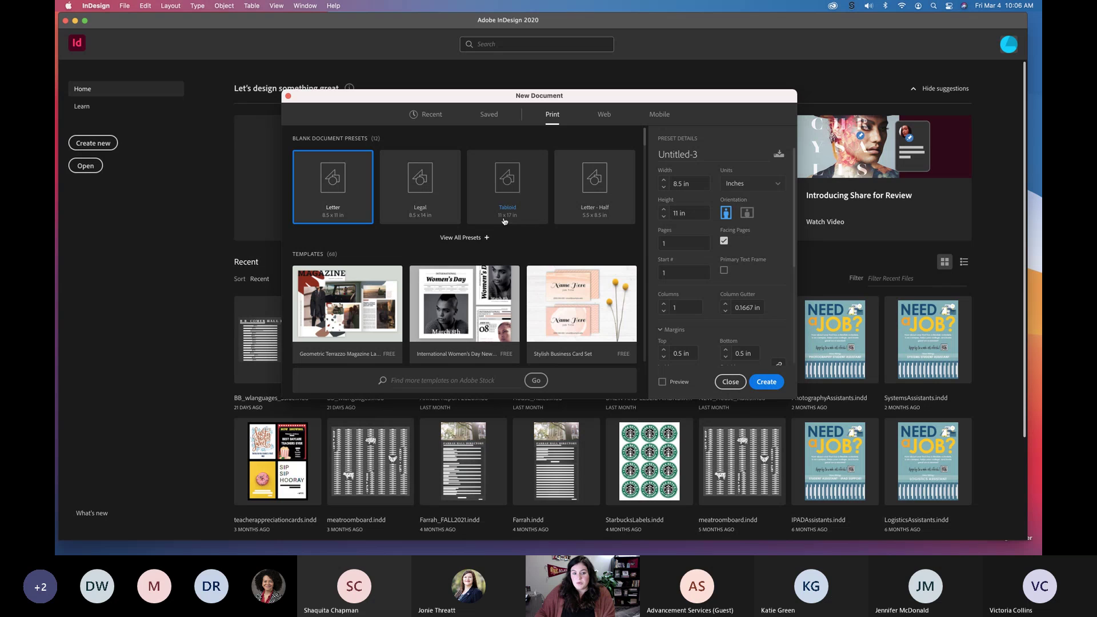
{"action": "left_click", "coordinate": [474, 240]}
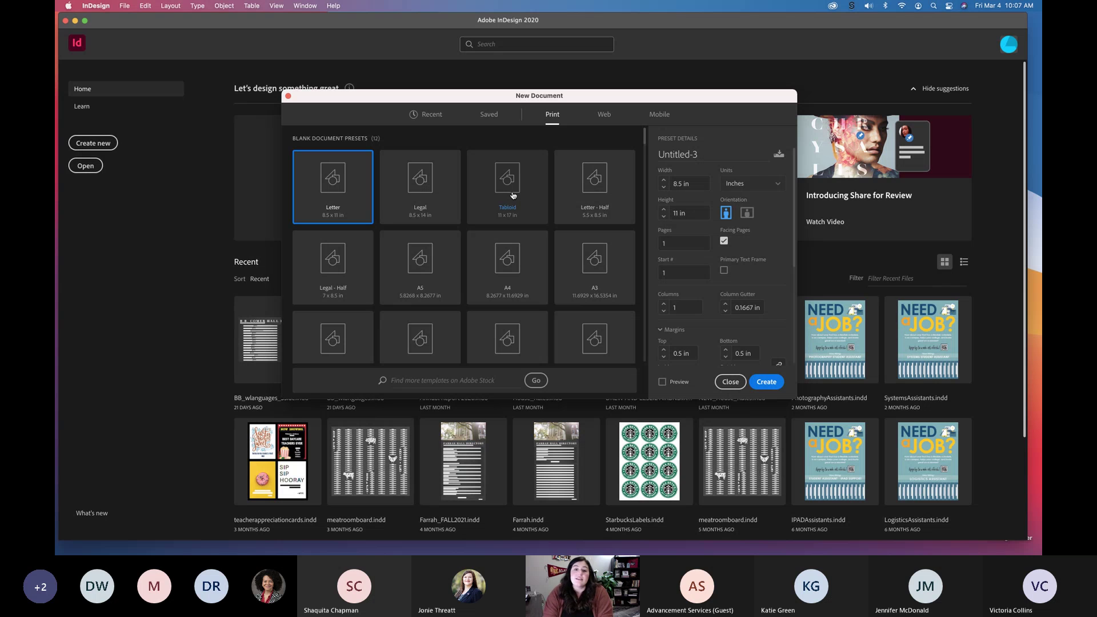
{"action": "left_click", "coordinate": [514, 196]}
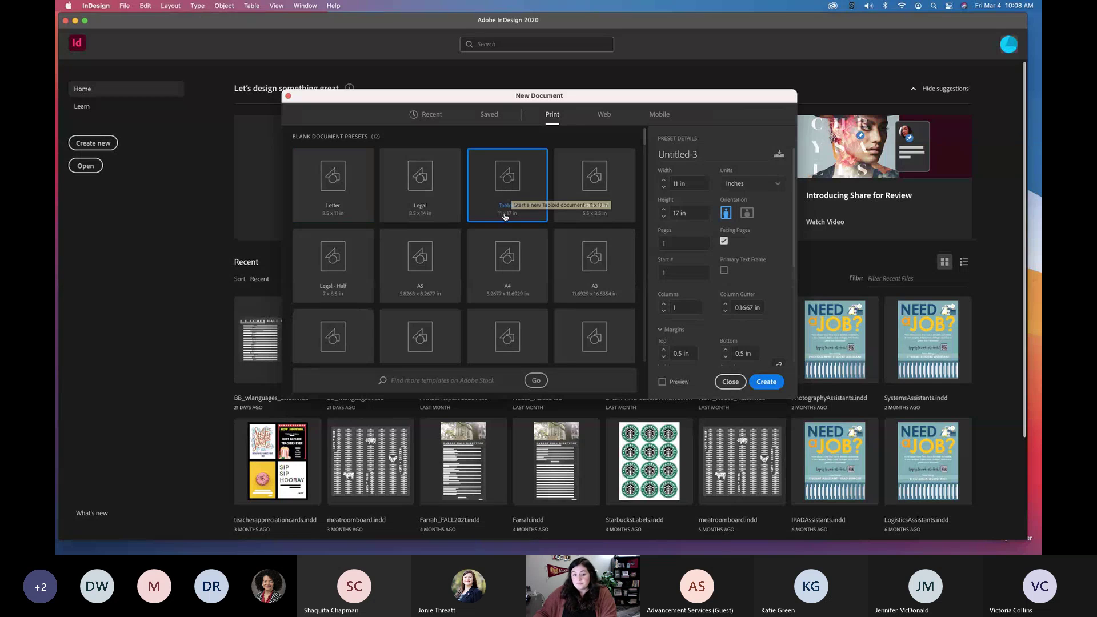
- Set the bleed to 0.125 in on all four sides and create the document
{"action": "scroll", "coordinate": [737, 274], "scroll_direction": "down", "scroll_amount": 5}
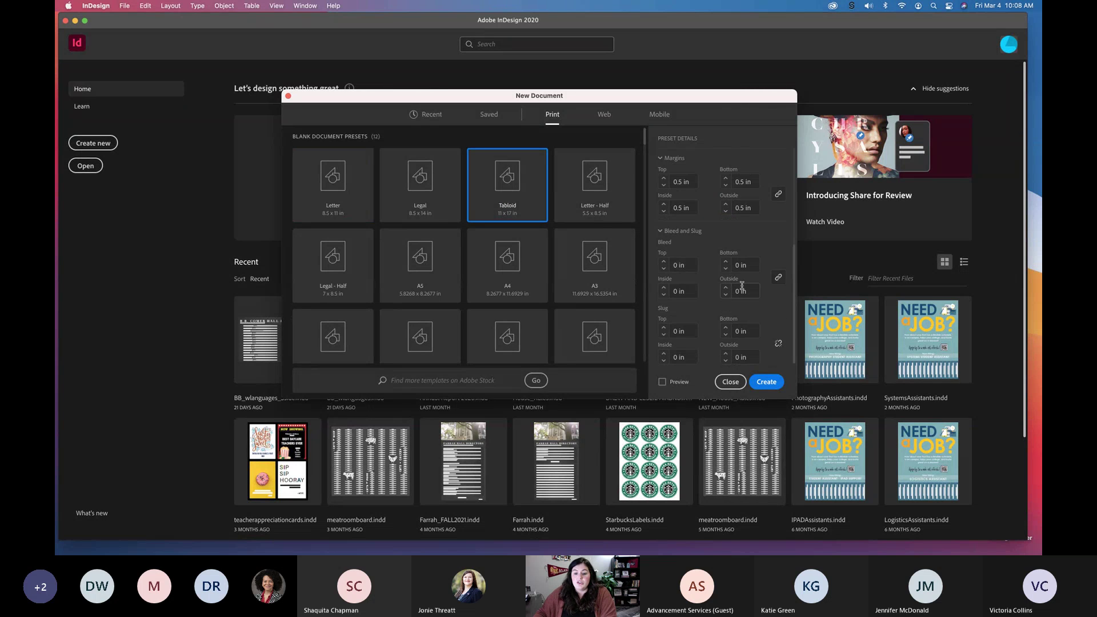
{"action": "scroll", "coordinate": [742, 286], "scroll_direction": "up", "scroll_amount": 5}
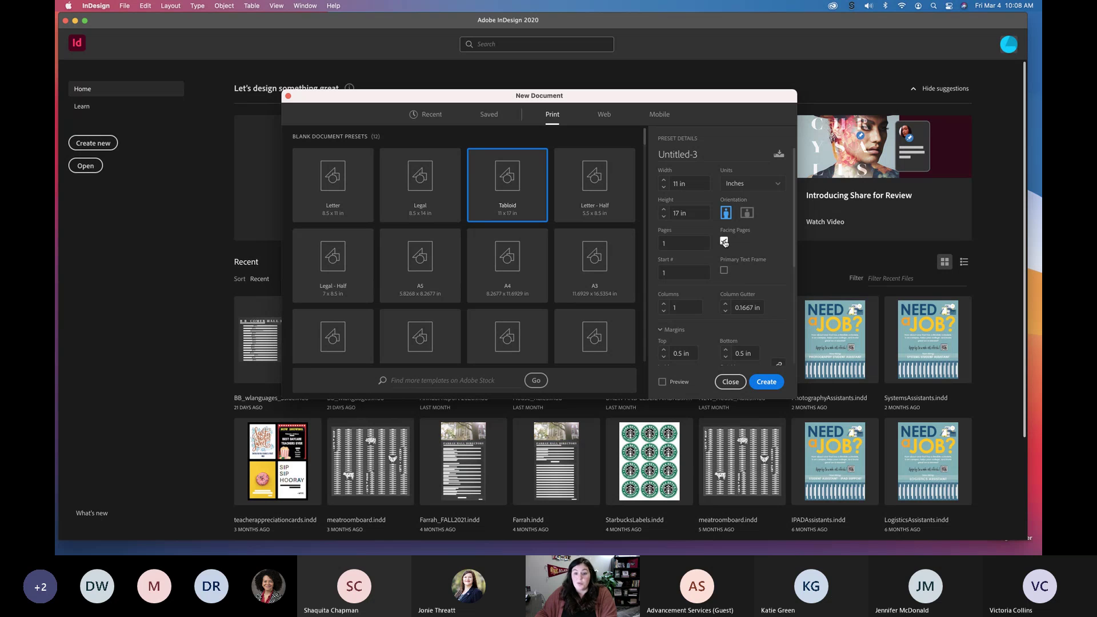
{"action": "scroll", "coordinate": [694, 257], "scroll_direction": "down", "scroll_amount": 5}
{"action": "scroll", "coordinate": [694, 257], "scroll_direction": "down", "scroll_amount": 2}
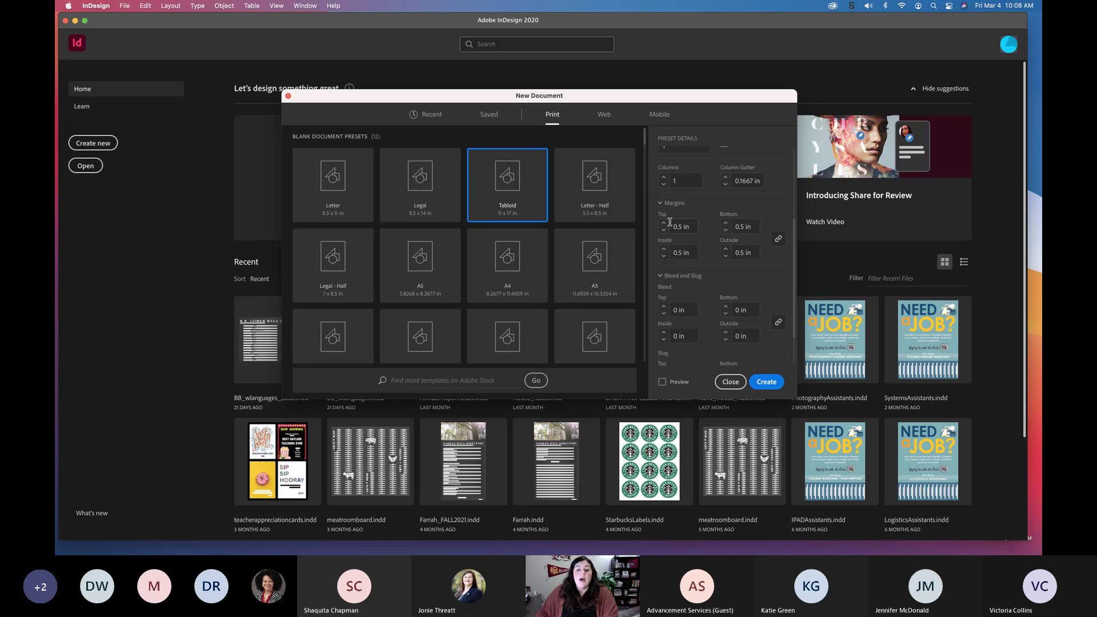
{"action": "scroll", "coordinate": [709, 214], "scroll_direction": "down", "scroll_amount": 3}
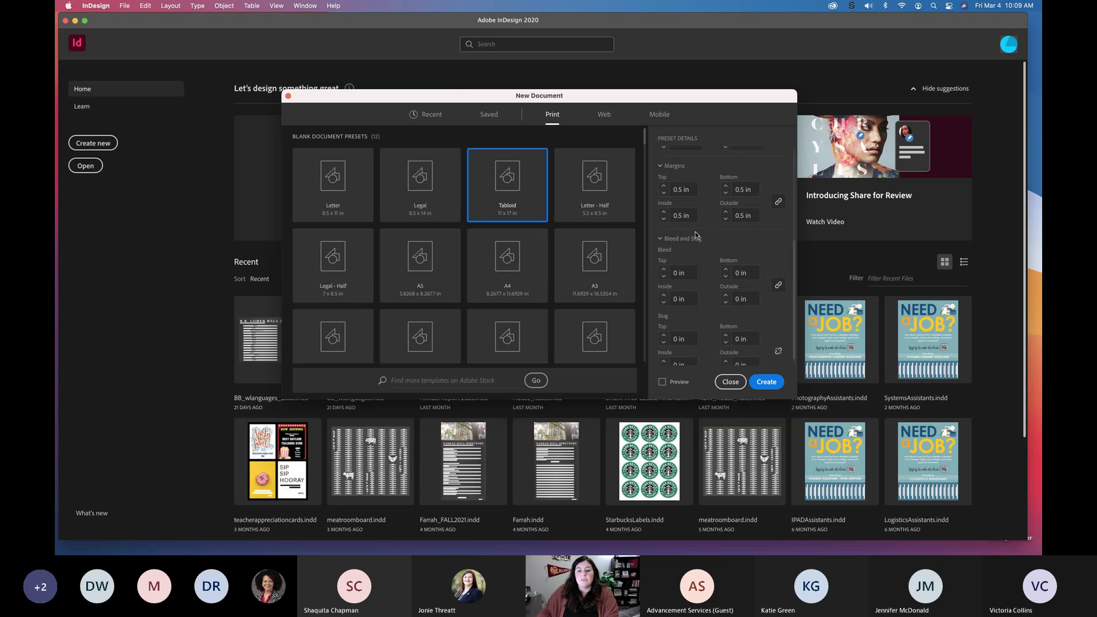
{"action": "scroll", "coordinate": [696, 236], "scroll_direction": "down", "scroll_amount": 1}
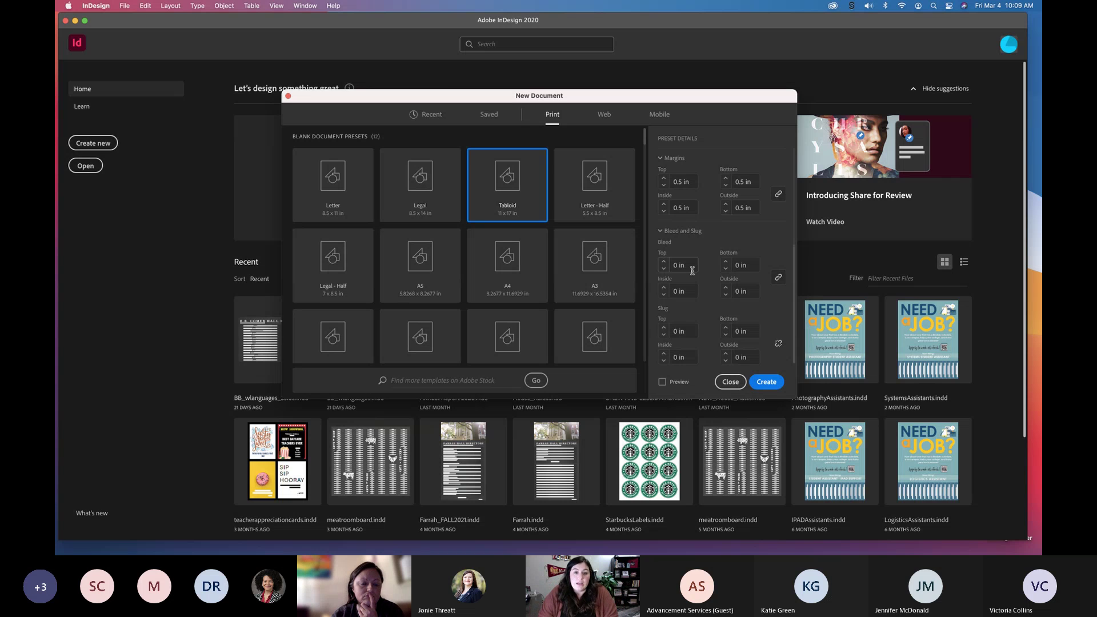
{"action": "left_click", "coordinate": [664, 262]}
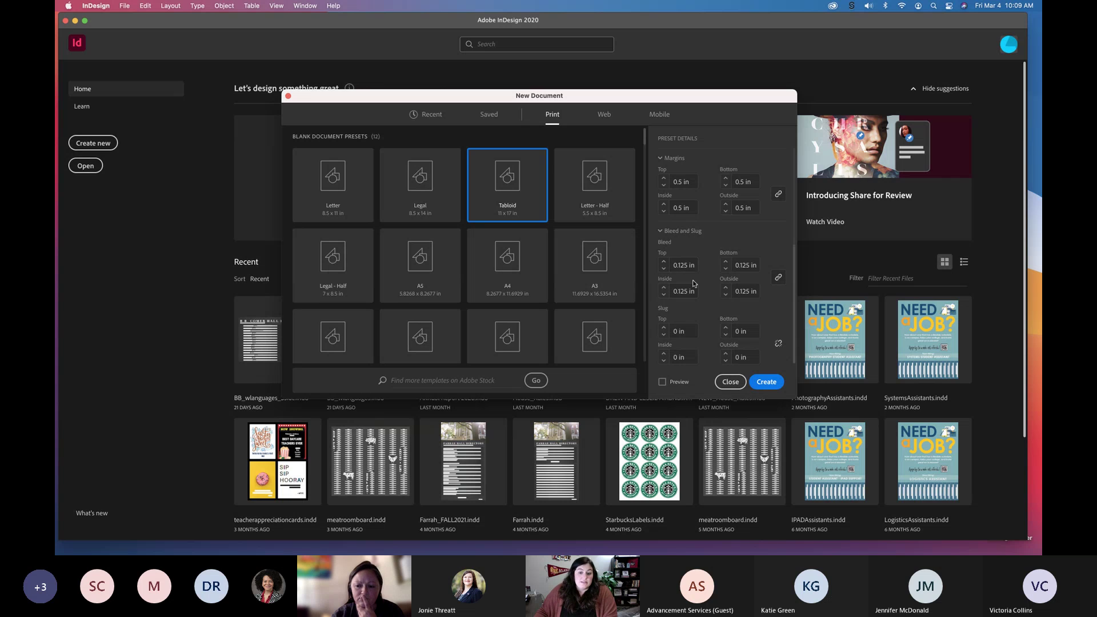
{"action": "left_click", "coordinate": [664, 268]}
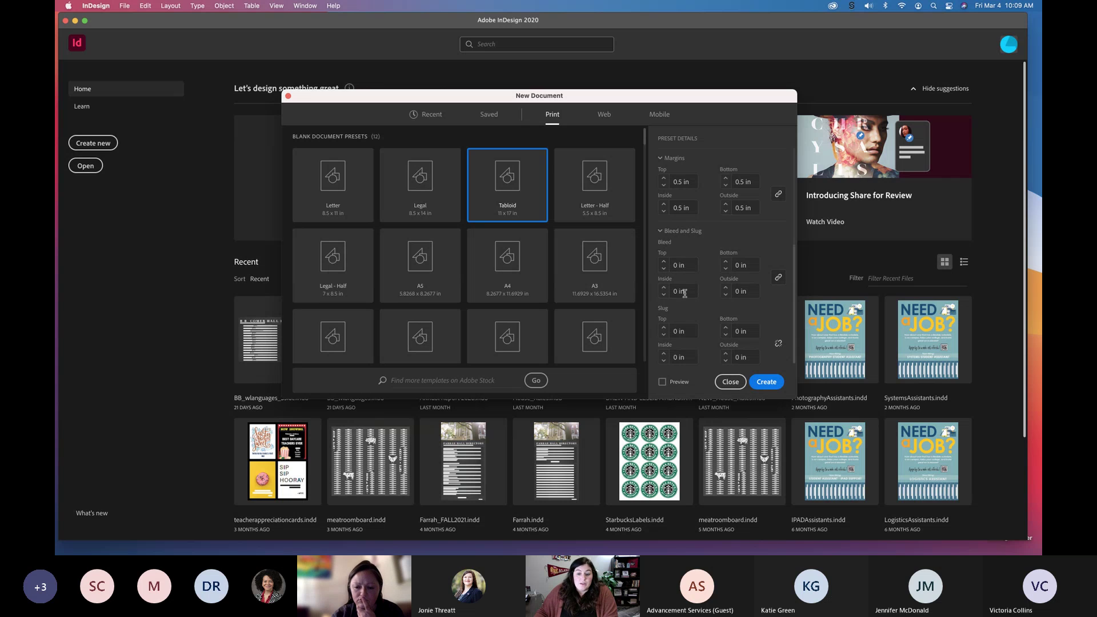
{"action": "left_click", "coordinate": [664, 263]}
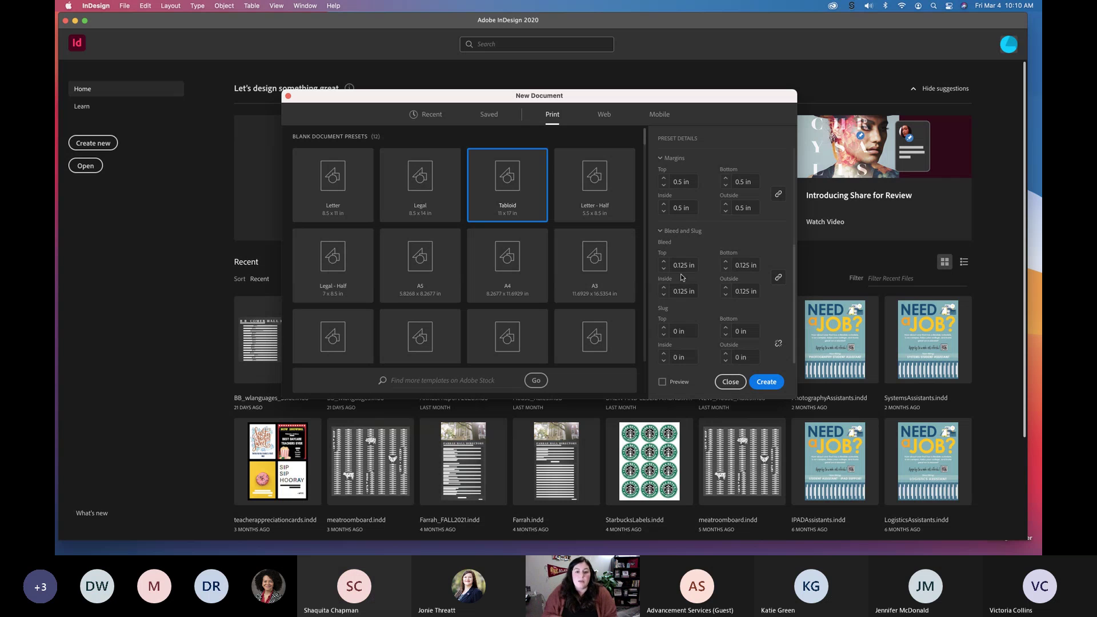
{"action": "left_click", "coordinate": [767, 382]}
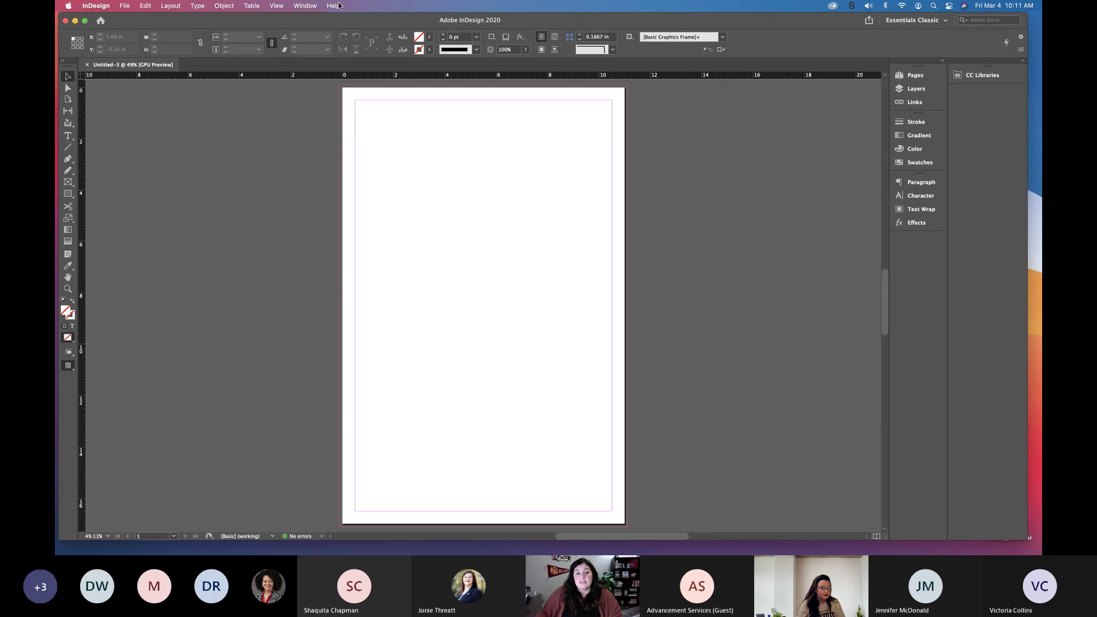
{"action": "left_click", "coordinate": [97, 7]}
{"action": "left_click", "coordinate": [127, 7]}
{"action": "left_click", "coordinate": [145, 6]}
{"action": "mouse_move", "coordinate": [189, 7]}
{"action": "mouse_move", "coordinate": [227, 8]}
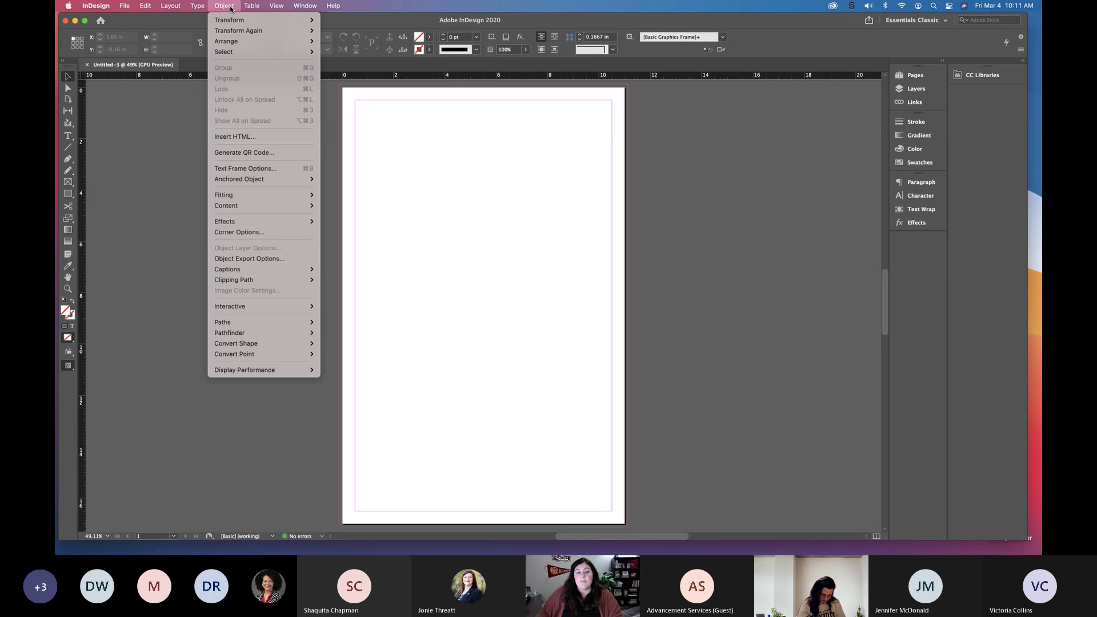
{"action": "mouse_move", "coordinate": [268, 8]}
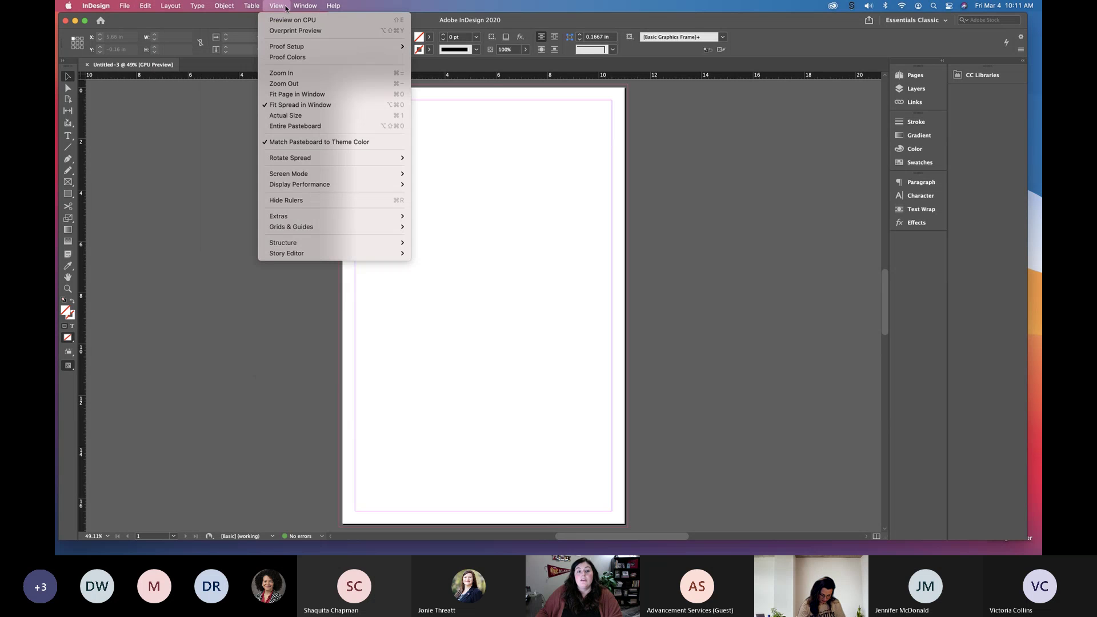
{"action": "mouse_move", "coordinate": [330, 8]}
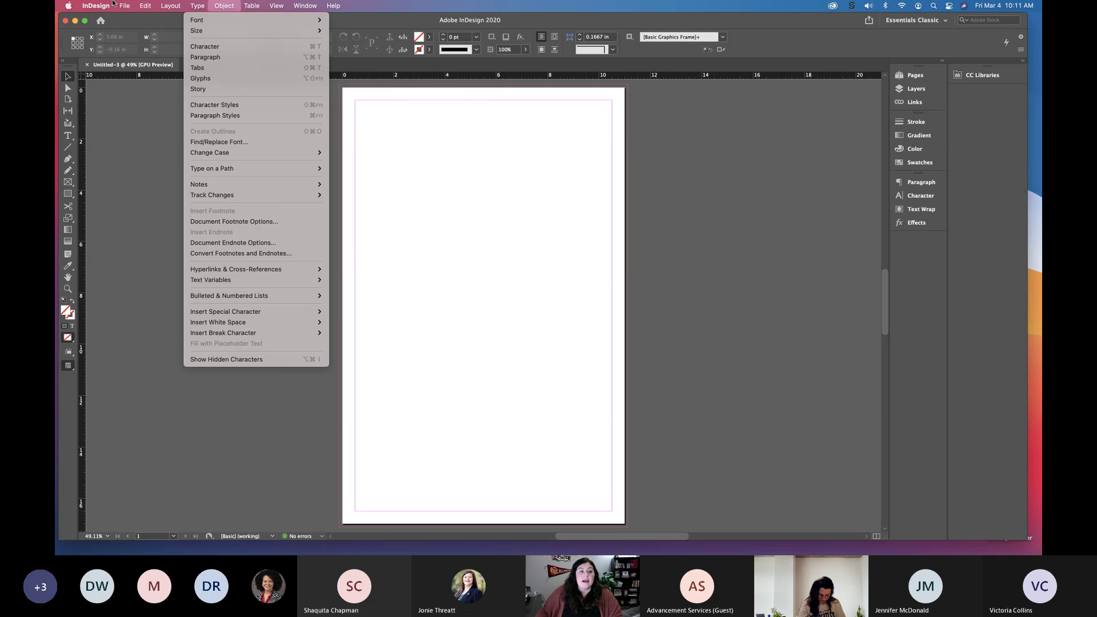
{"action": "left_click", "coordinate": [171, 142]}
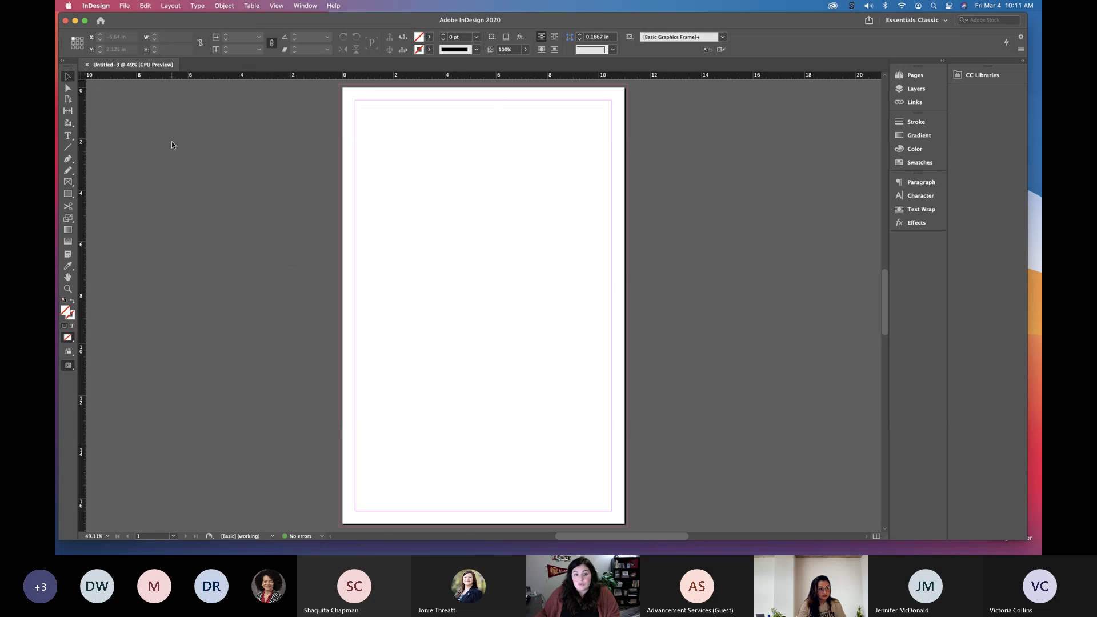
{"action": "left_click", "coordinate": [224, 7]}
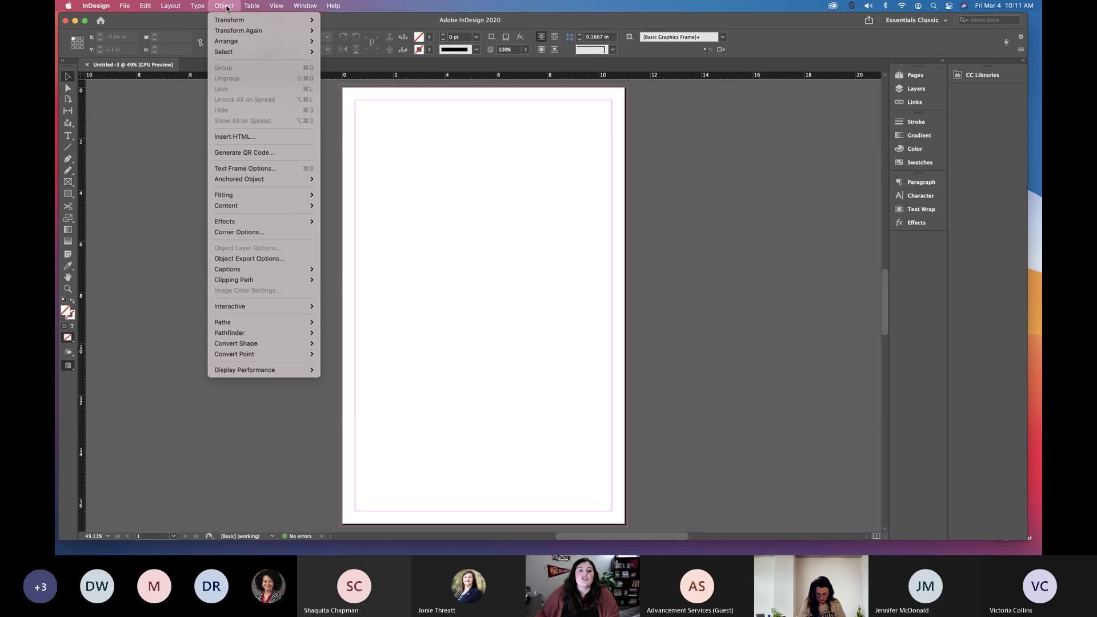
{"action": "left_click", "coordinate": [146, 125]}
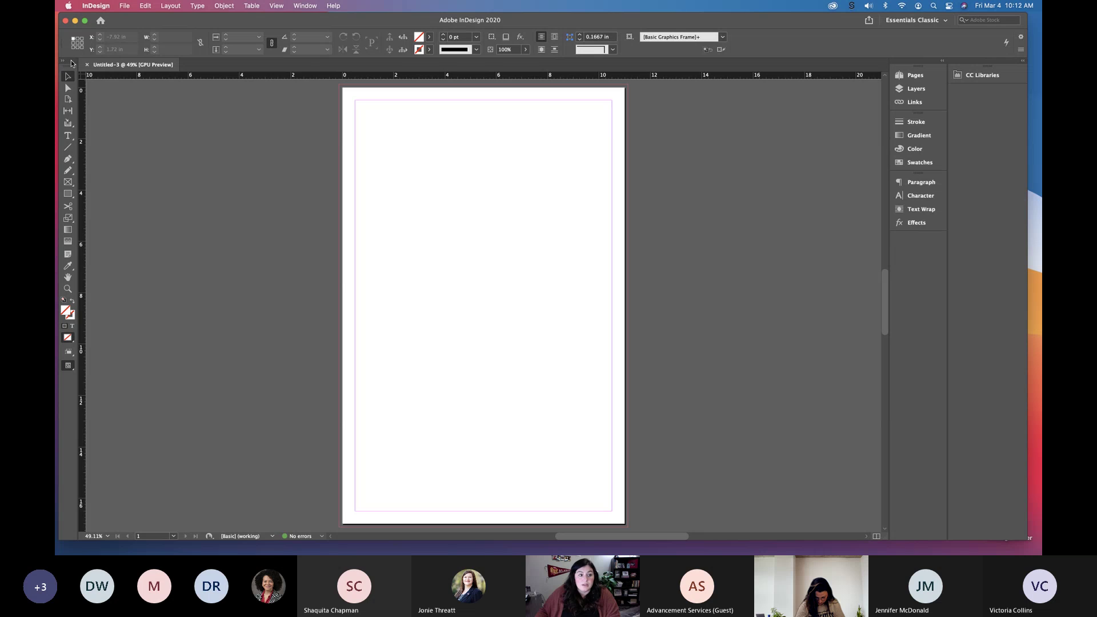
- Undock the Tools panel, move it over the page, and dock it back in its original place
{"action": "left_click_drag", "start_coordinate": [72, 63], "coordinate": [224, 100]}
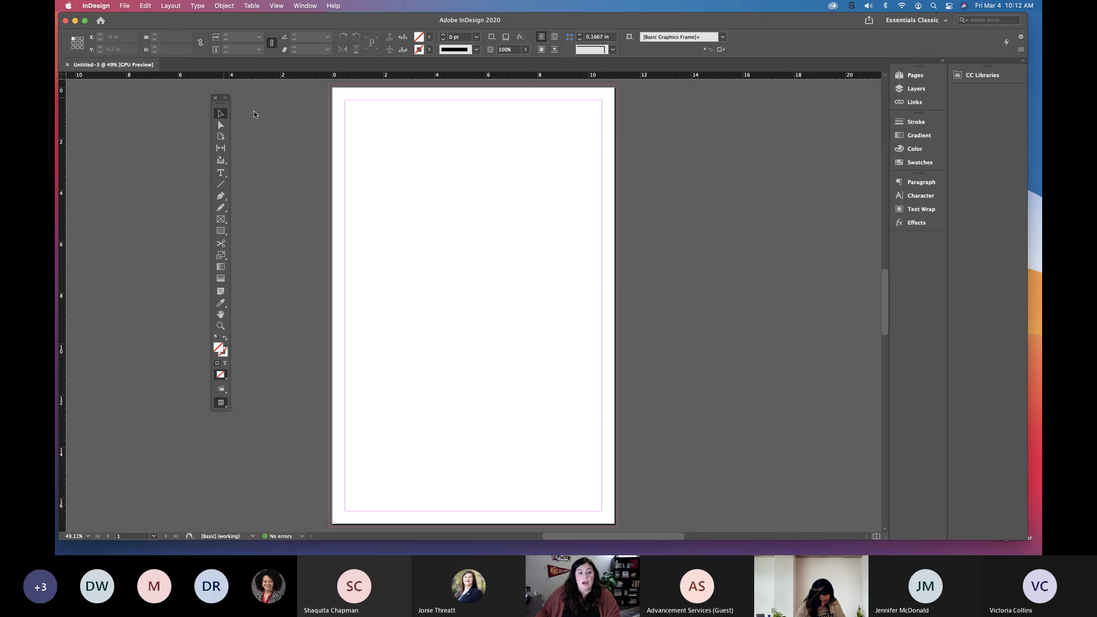
{"action": "left_click_drag", "start_coordinate": [222, 101], "coordinate": [547, 181]}
{"action": "left_click_drag", "start_coordinate": [622, 174], "coordinate": [66, 82]}
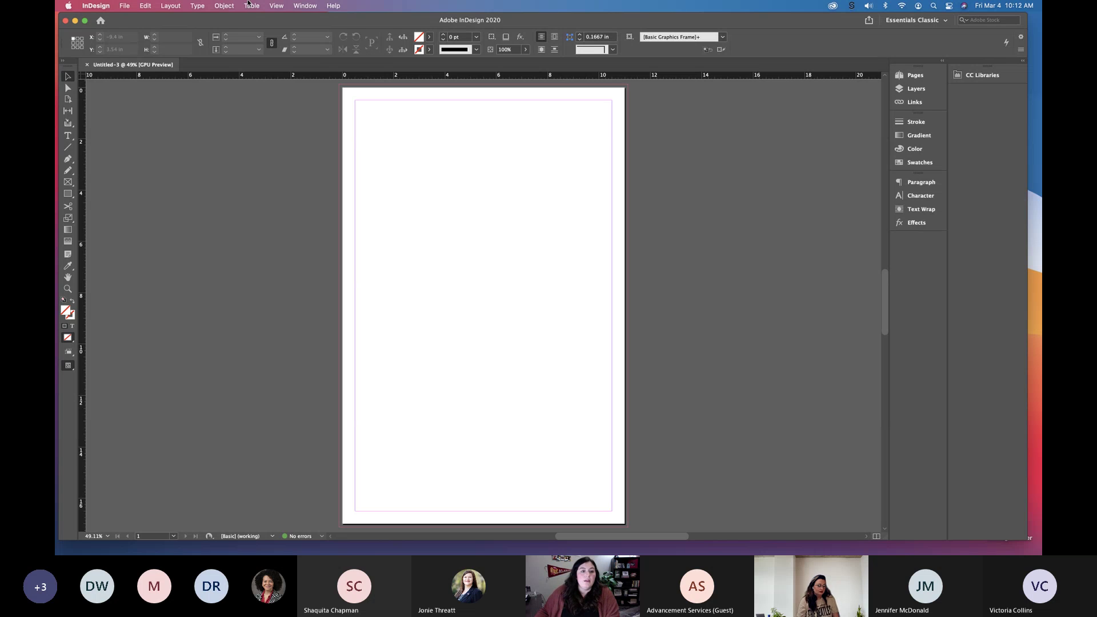
- Reset the Essentials Classic workspace and collapse the expanded CC Libraries panel
{"action": "left_click", "coordinate": [276, 6]}
{"action": "mouse_move", "coordinate": [302, 8]}
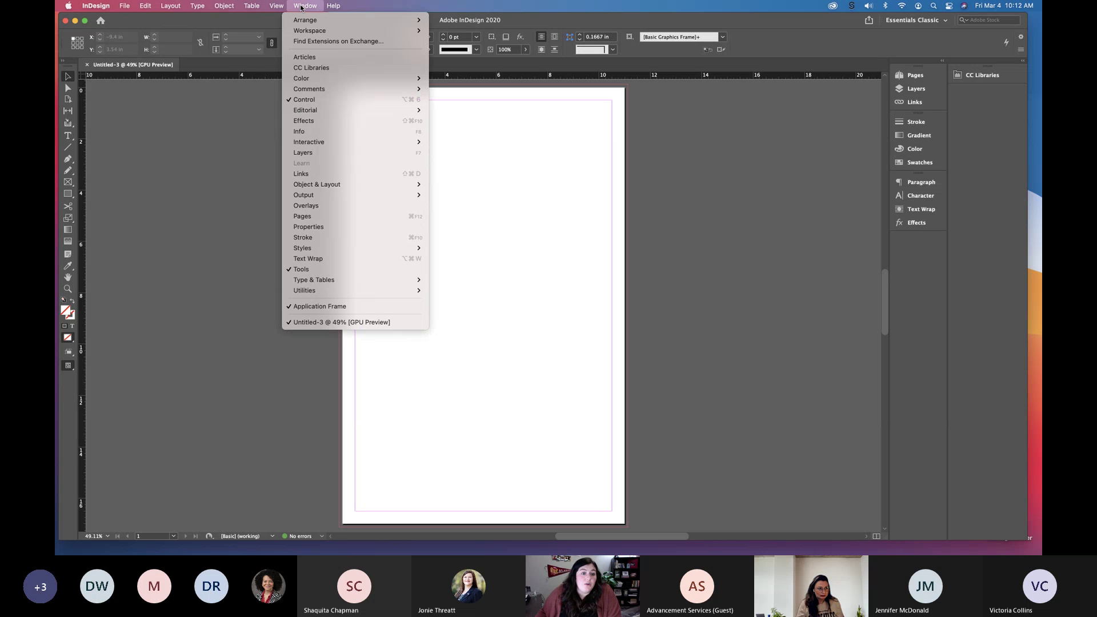
{"action": "mouse_move", "coordinate": [313, 35]}
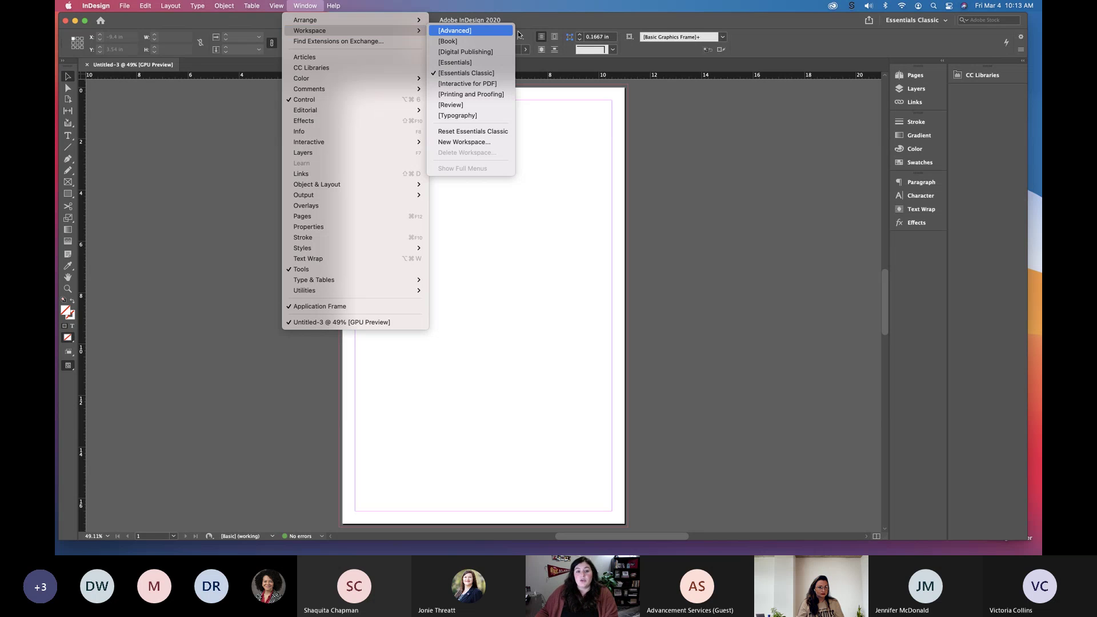
{"action": "left_click", "coordinate": [490, 135]}
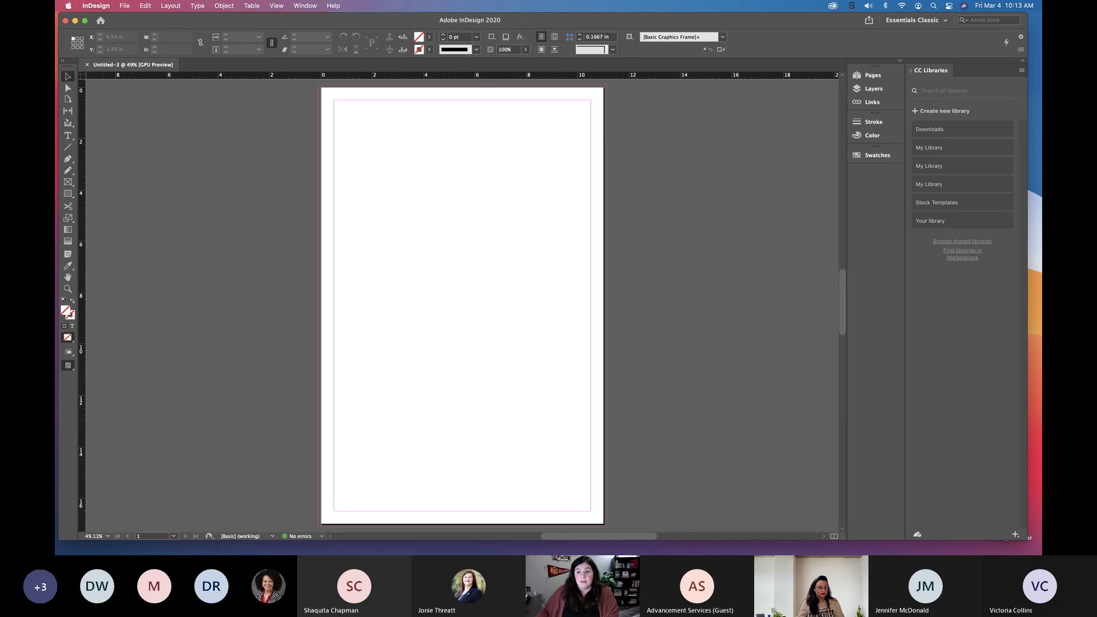
{"action": "left_click", "coordinate": [1023, 61]}
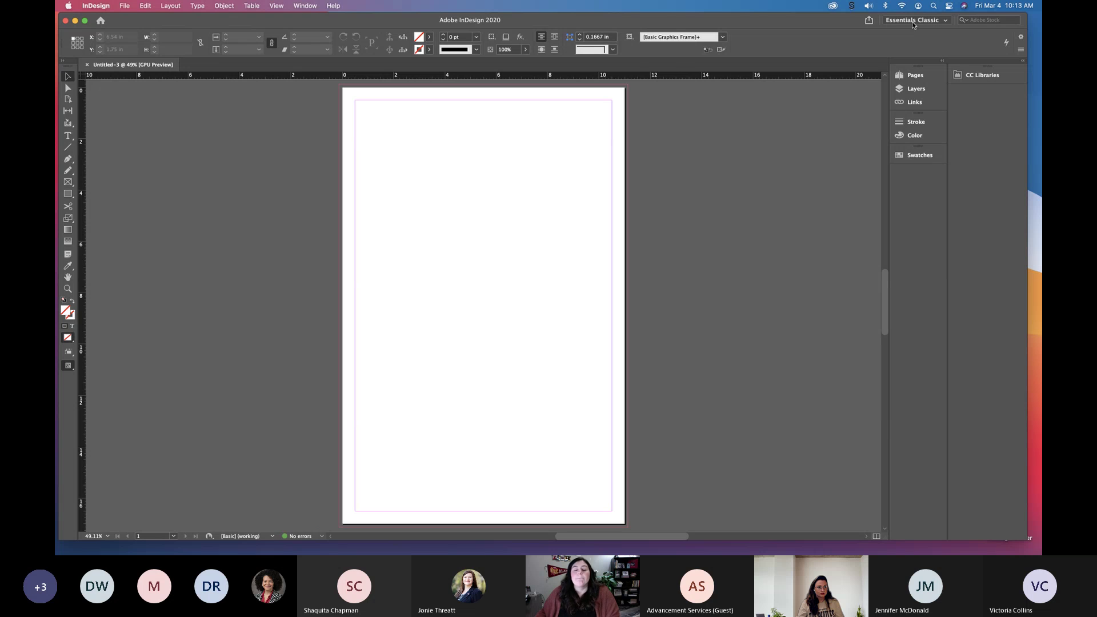
- Switch to the Digital Publishing workspace and open its Hyperlinks panel followed by the Buttons and Forms panel
{"action": "left_click", "coordinate": [306, 6]}
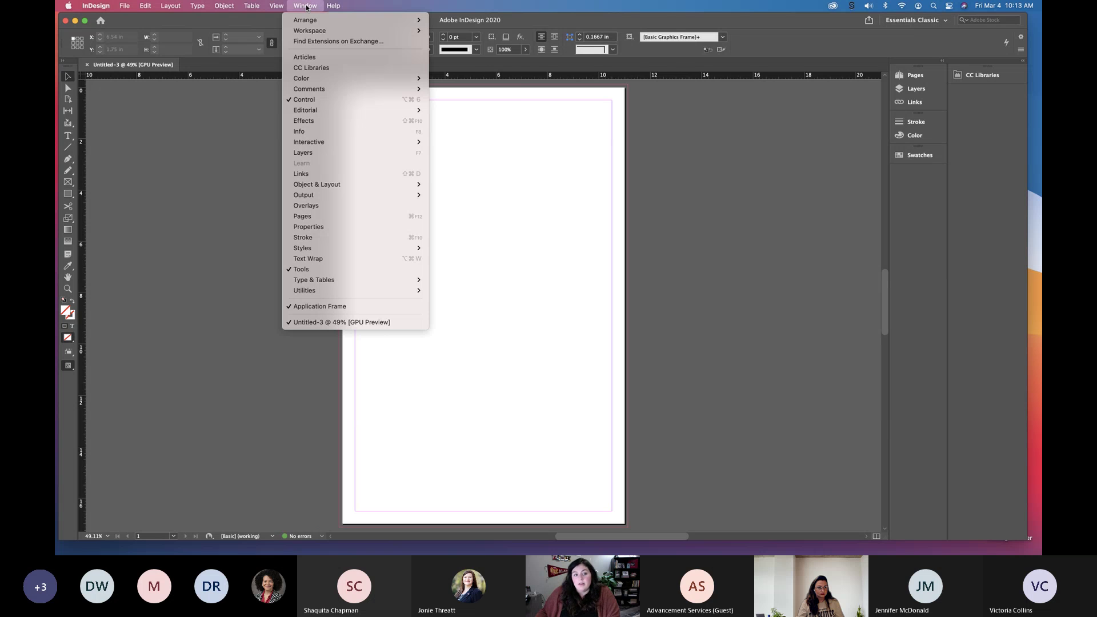
{"action": "mouse_move", "coordinate": [389, 31]}
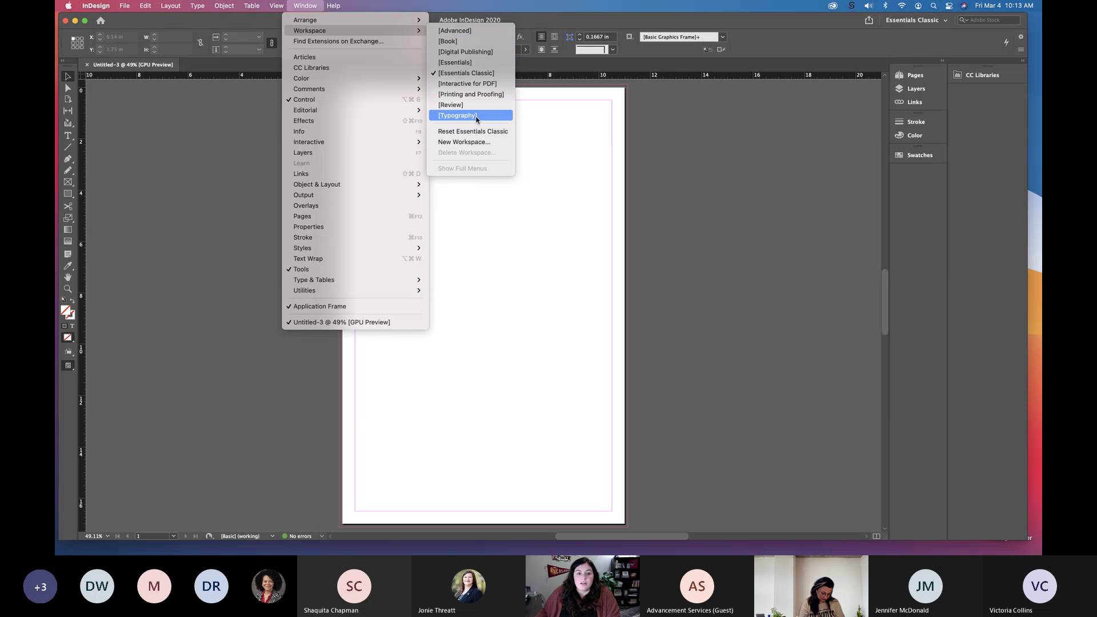
{"action": "left_click", "coordinate": [474, 53]}
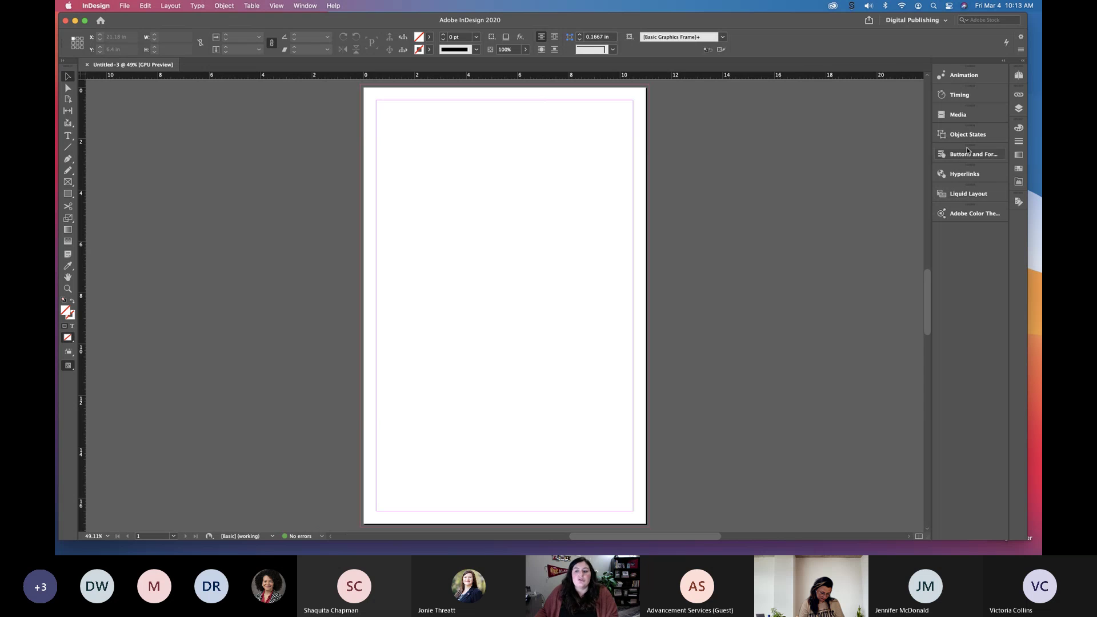
{"action": "left_click", "coordinate": [966, 174]}
{"action": "left_click", "coordinate": [974, 156]}
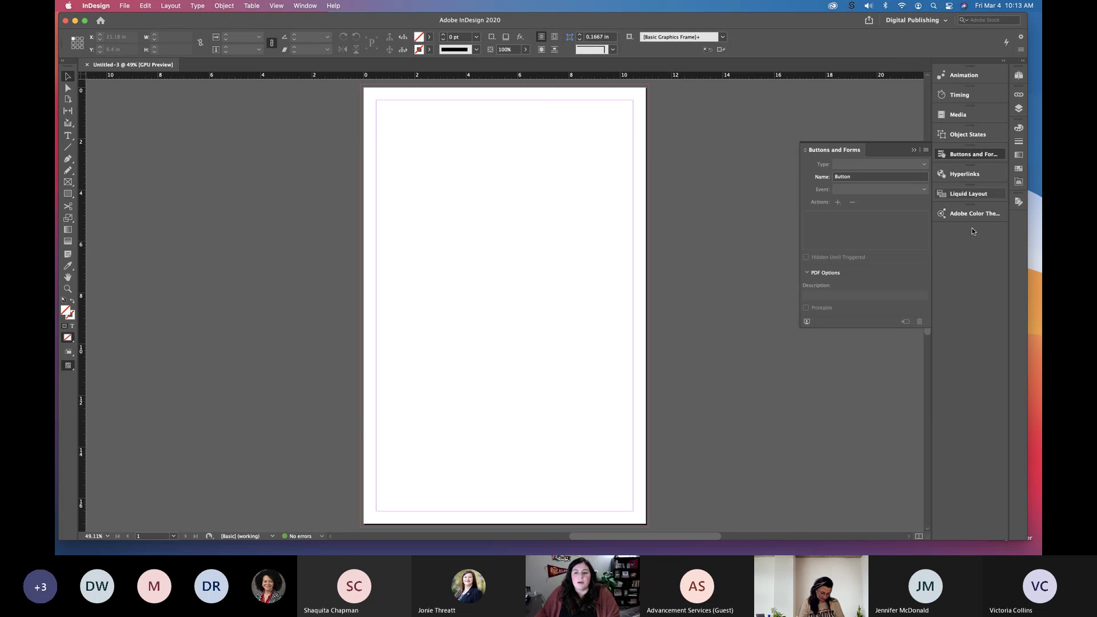
- Return to the Essentials Classic workspace
{"action": "left_click", "coordinate": [306, 6]}
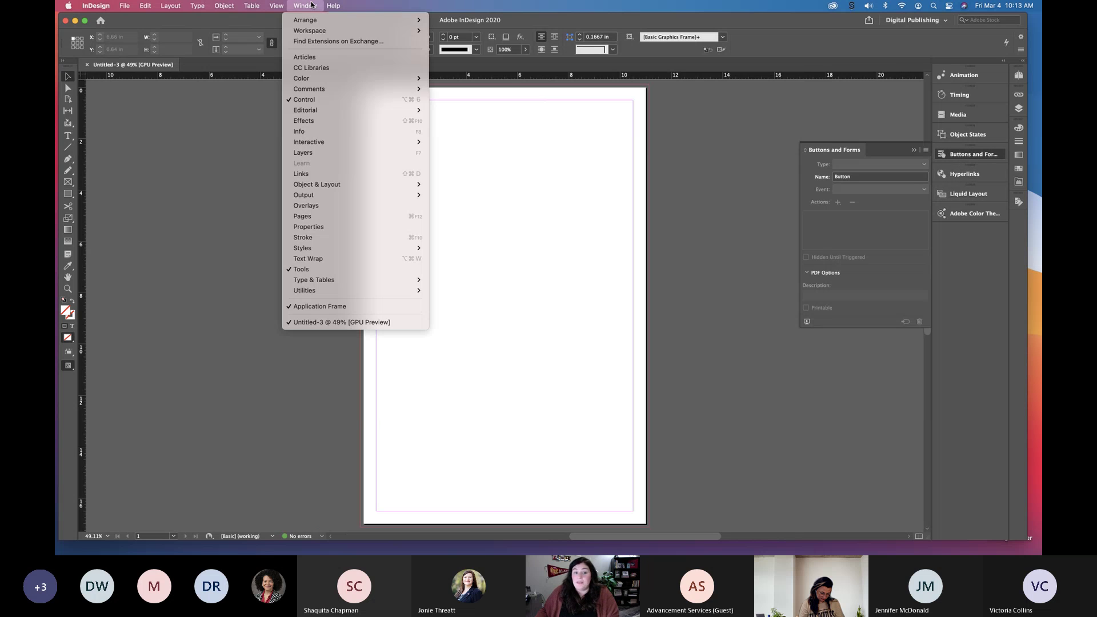
{"action": "mouse_move", "coordinate": [389, 30]}
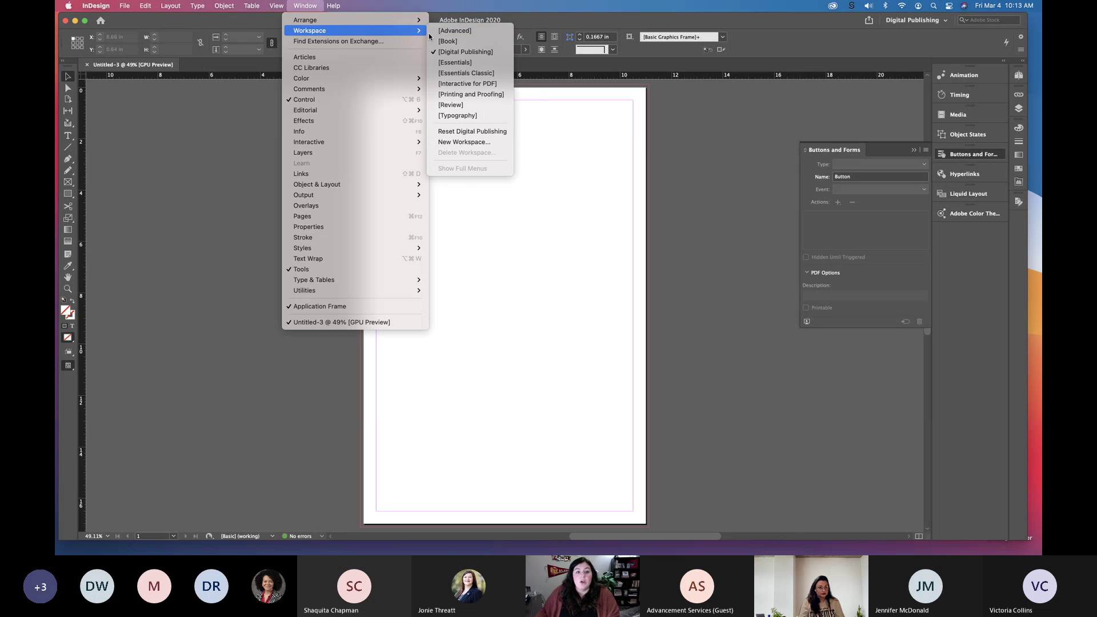
{"action": "left_click", "coordinate": [466, 74]}
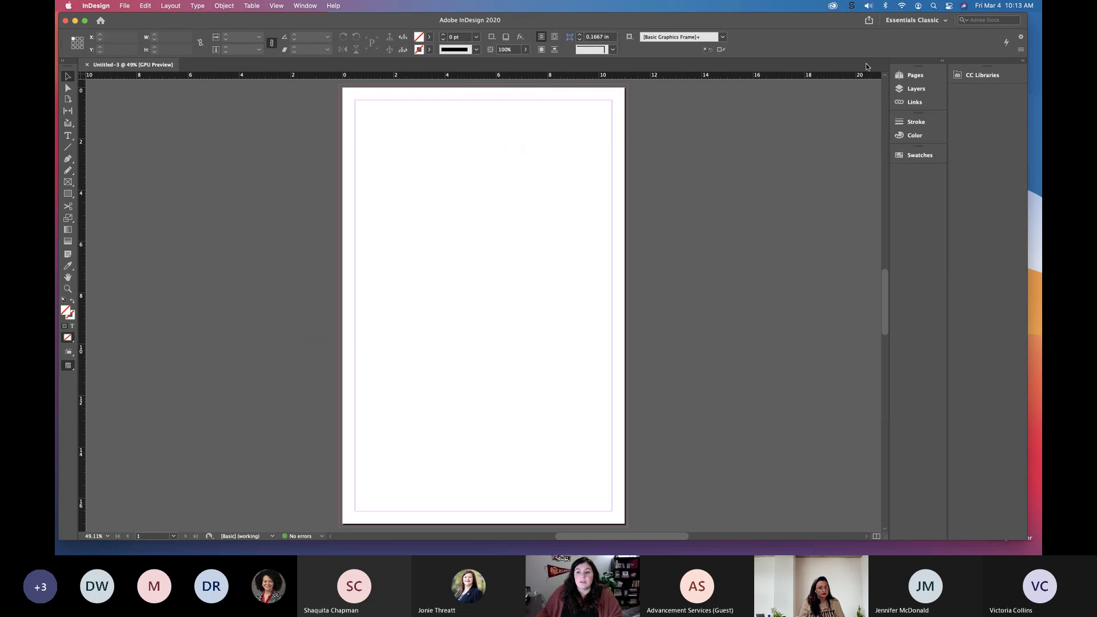
- Expand the CC Libraries panel, switch to the Adobe Stock website in Chrome, and check the My Libraries list there
{"action": "left_click", "coordinate": [1023, 61]}
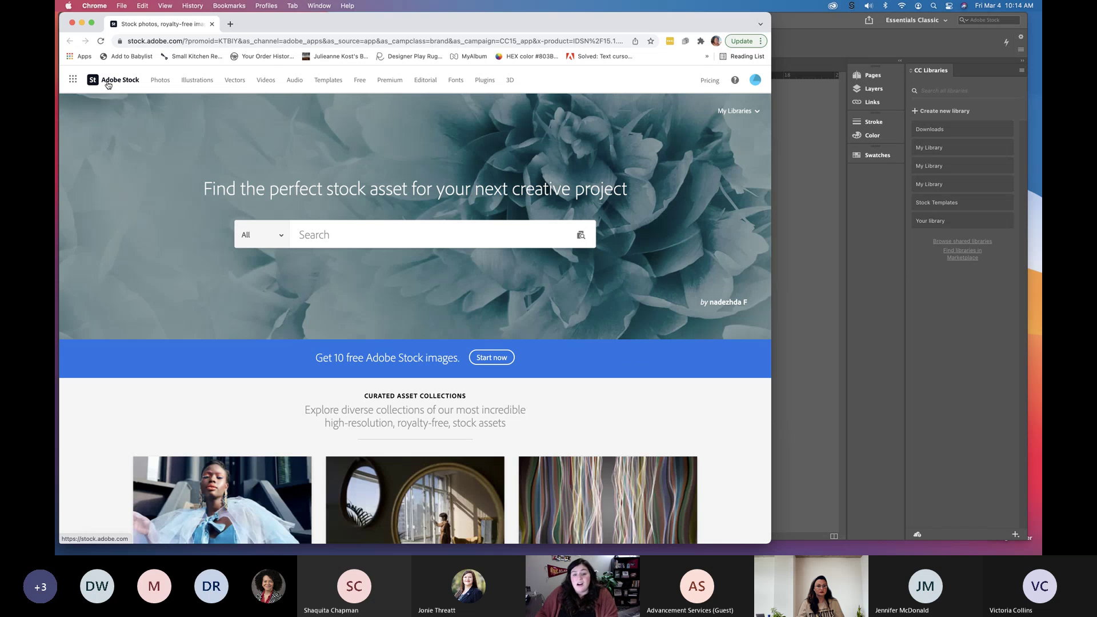
{"action": "scroll", "coordinate": [306, 234], "scroll_direction": "down", "scroll_amount": 5}
{"action": "scroll", "coordinate": [307, 233], "scroll_direction": "up", "scroll_amount": 5}
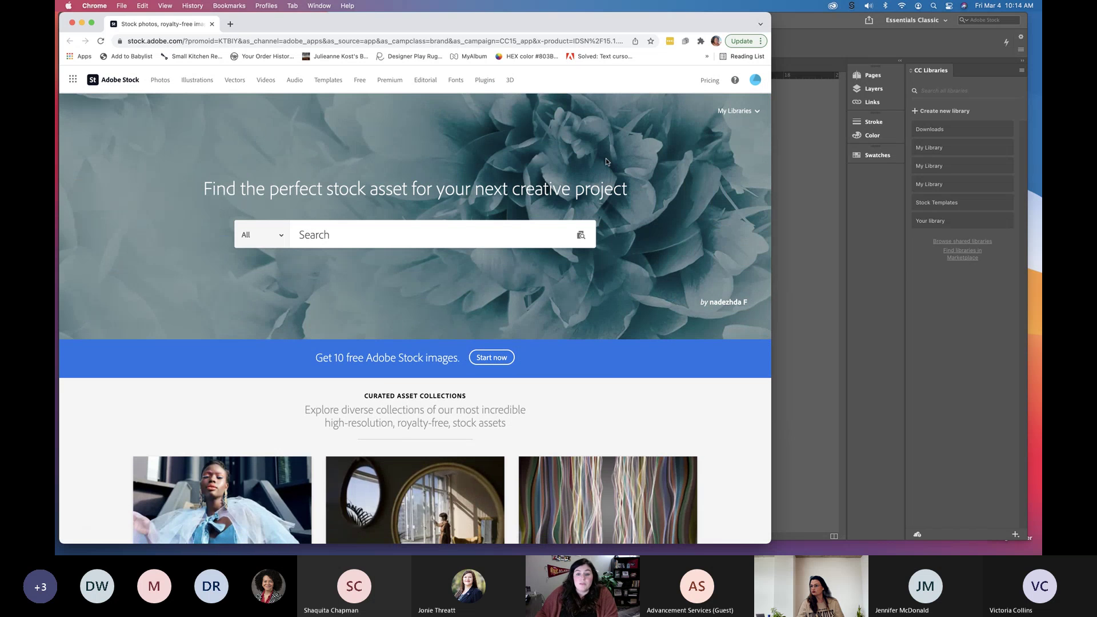
{"action": "left_click", "coordinate": [739, 111]}
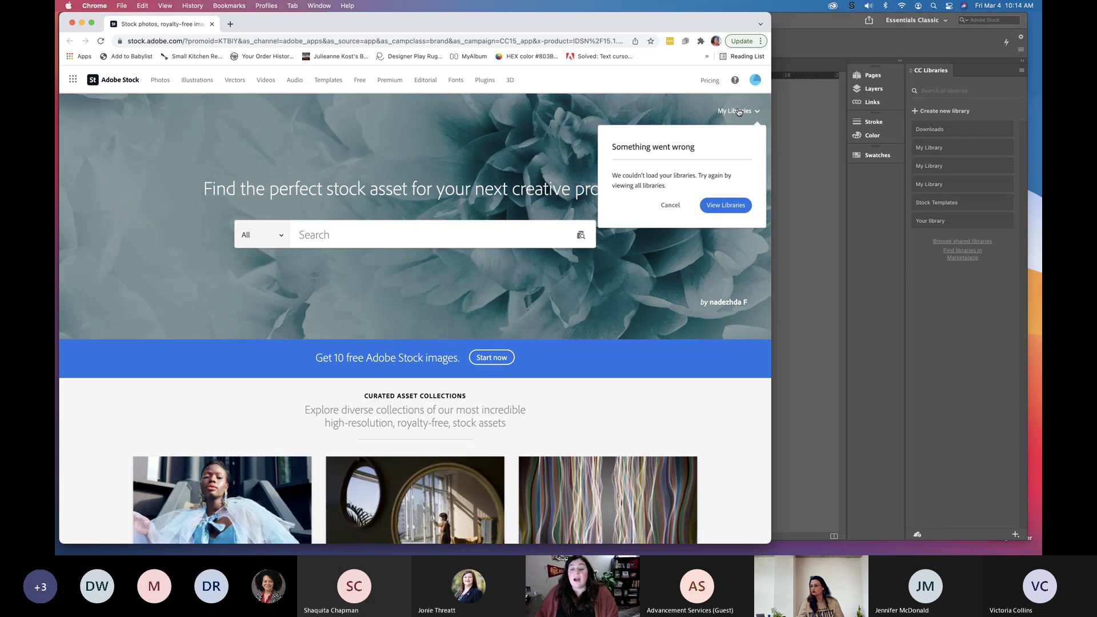
{"action": "left_click", "coordinate": [738, 111]}
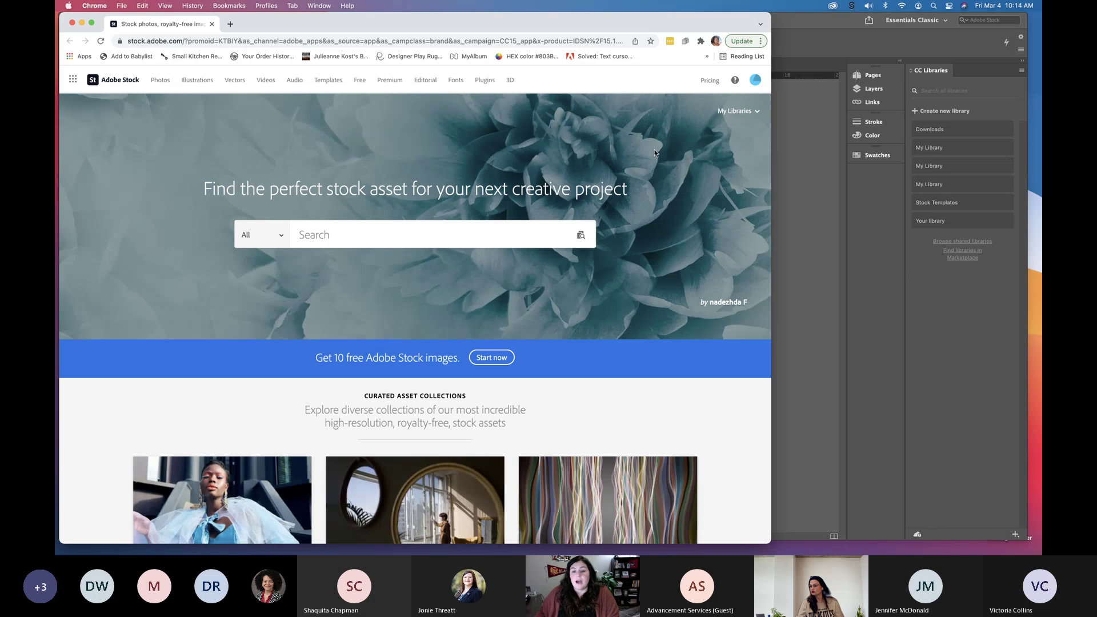
{"action": "left_click", "coordinate": [749, 116]}
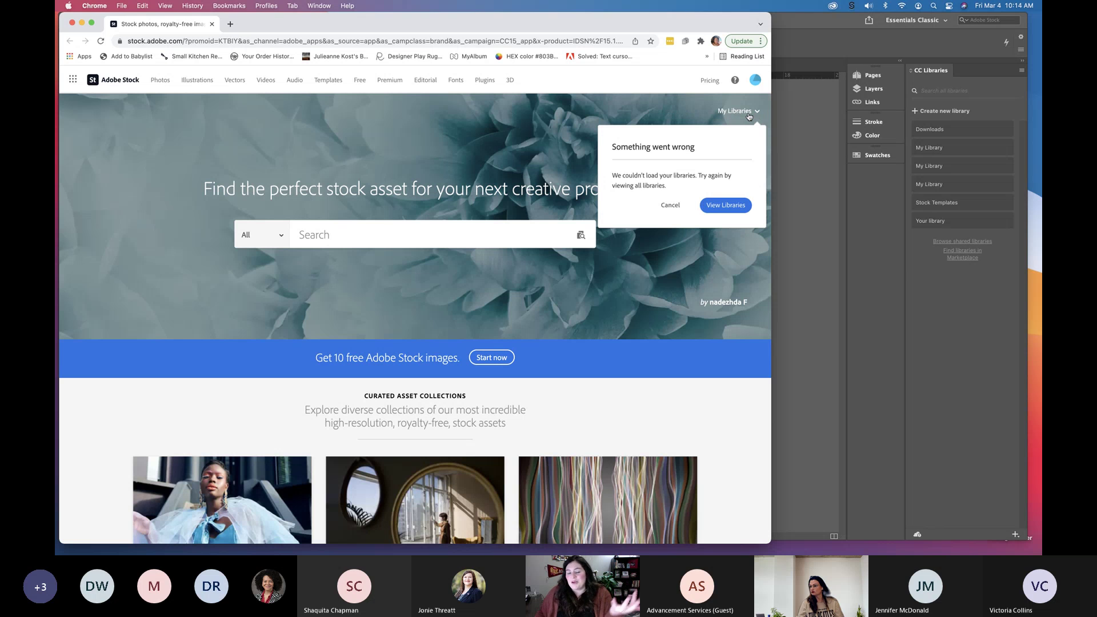
{"action": "left_click", "coordinate": [749, 116]}
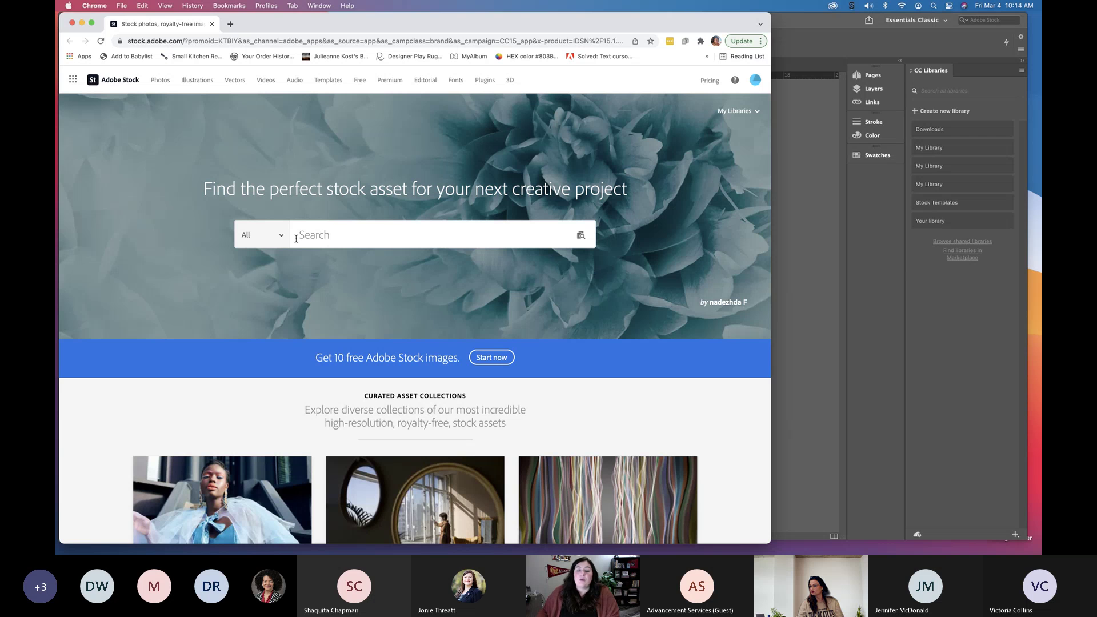
- Minimize the Adobe Stock browser window to return to InDesign and collapse the CC Libraries panel
{"action": "left_click", "coordinate": [81, 23]}
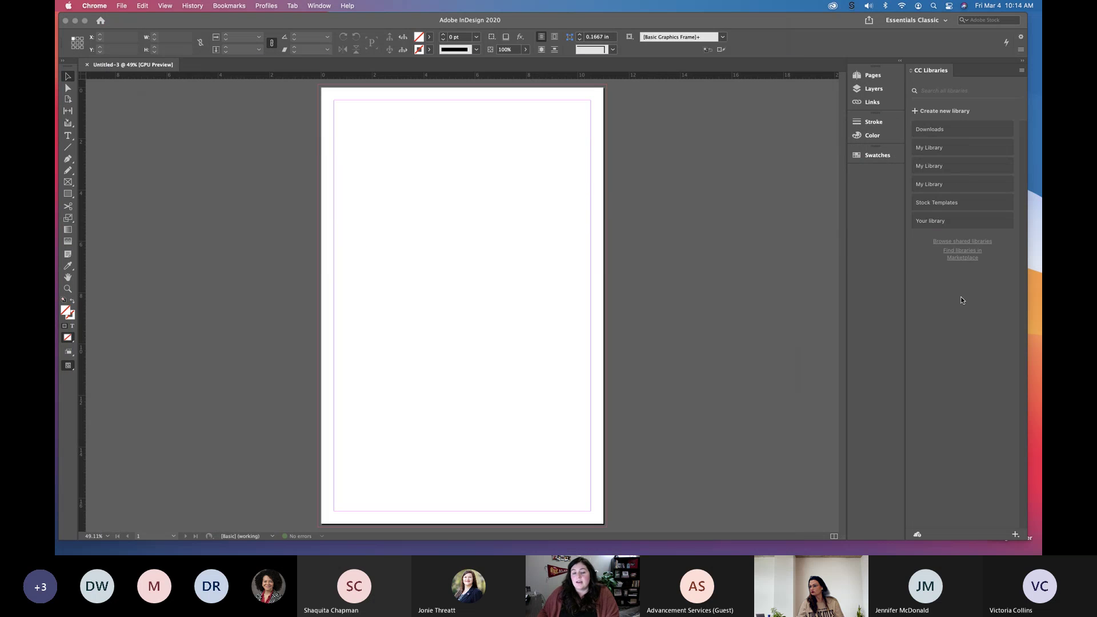
{"action": "left_click", "coordinate": [1023, 64]}
{"action": "left_click", "coordinate": [1023, 61]}
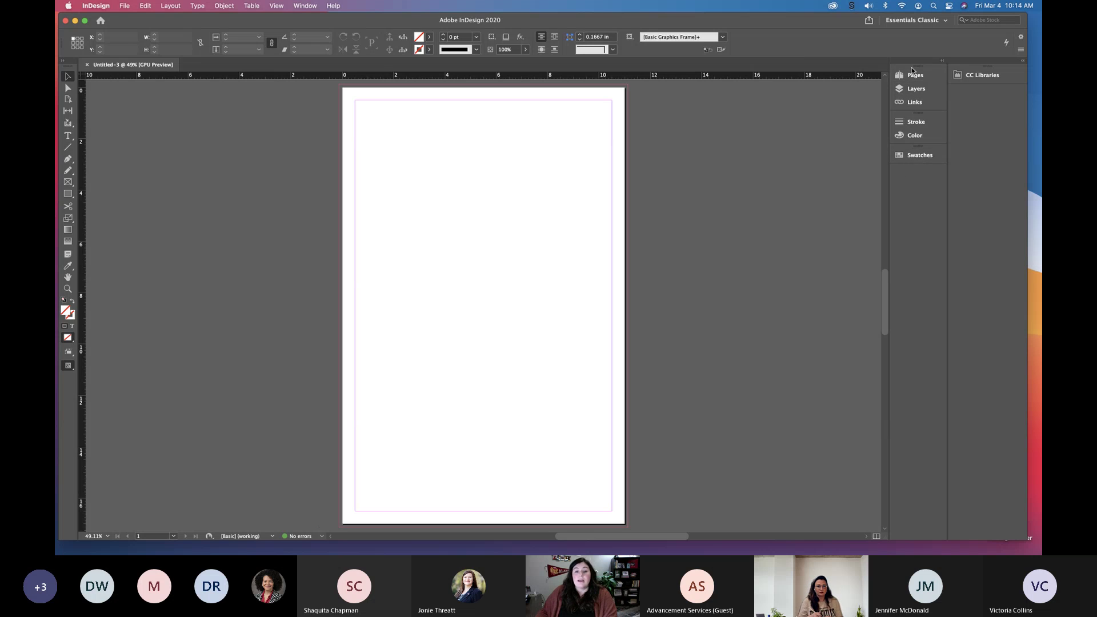
- Open the Gradient panel, dock it directly below Stroke, and move Swatches into the same group between Gradient and Color
{"action": "left_click", "coordinate": [275, 7]}
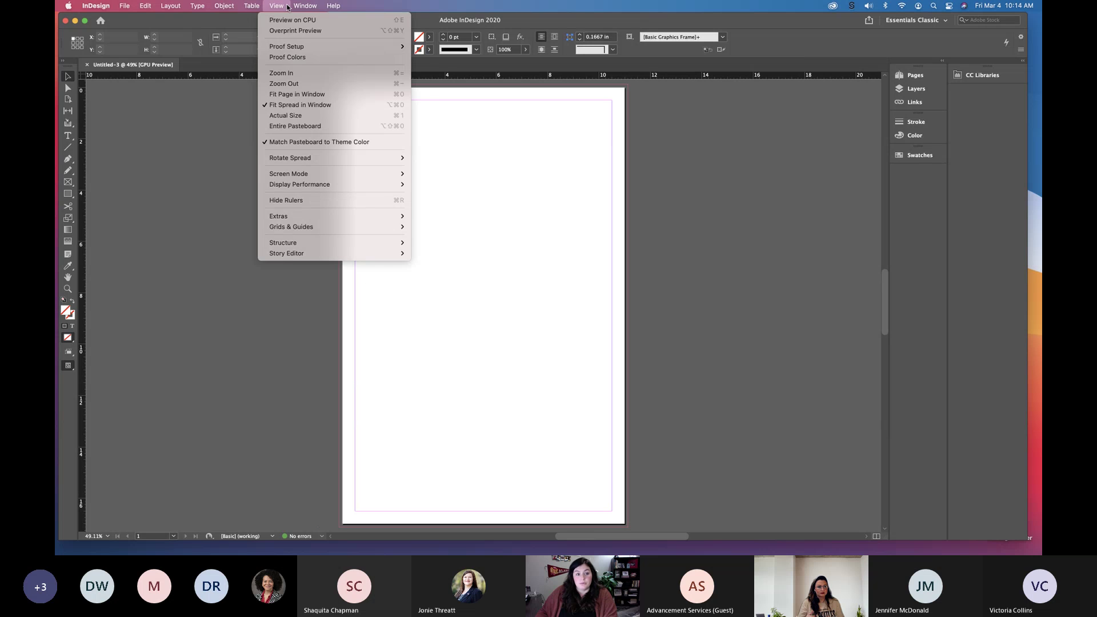
{"action": "mouse_move", "coordinate": [299, 7]}
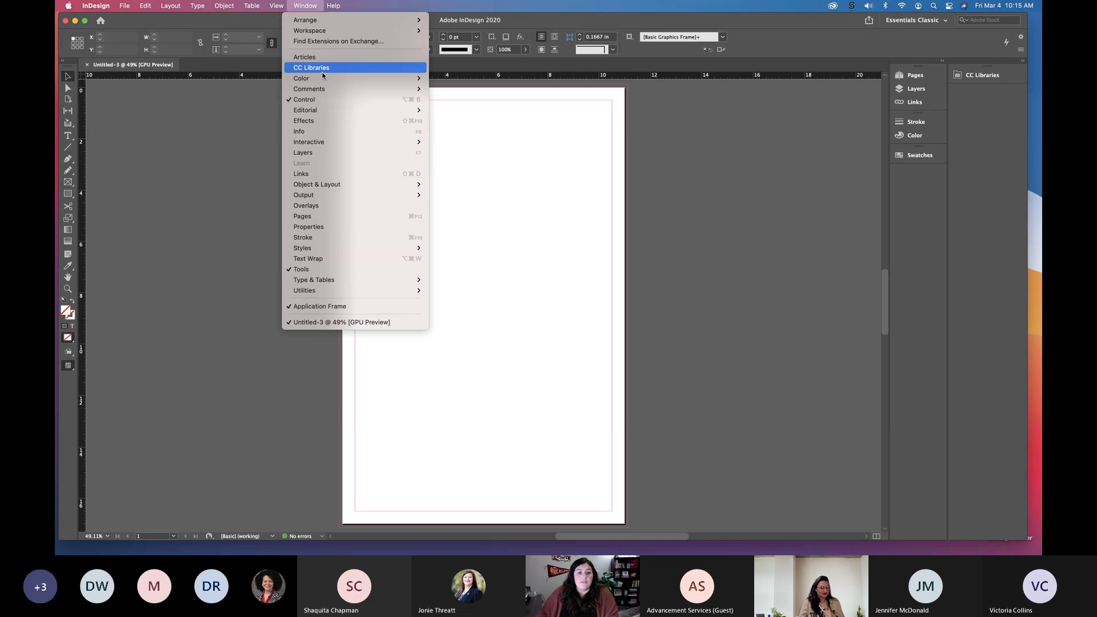
{"action": "mouse_move", "coordinate": [322, 80]}
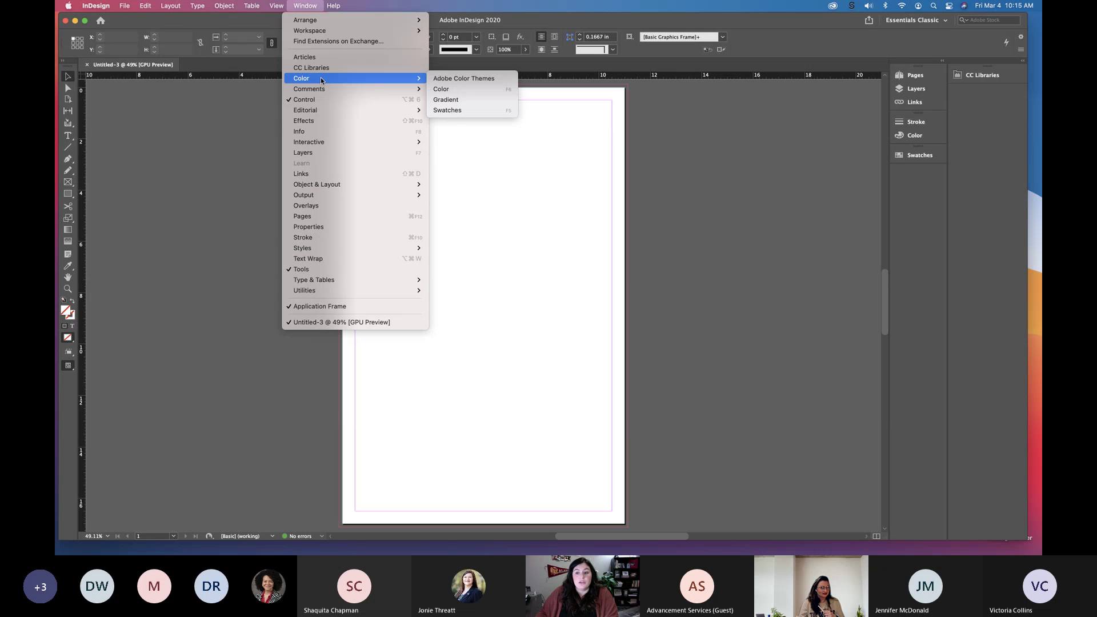
{"action": "left_click", "coordinate": [475, 100]}
{"action": "mouse_move", "coordinate": [694, 188]}
{"action": "left_mouse_down"}
{"action": "mouse_move", "coordinate": [474, 185]}
{"action": "mouse_move", "coordinate": [851, 177]}
{"action": "mouse_move", "coordinate": [926, 134]}
{"action": "mouse_move", "coordinate": [906, 129]}
{"action": "mouse_move", "coordinate": [844, 158]}
{"action": "mouse_move", "coordinate": [695, 138]}
{"action": "mouse_move", "coordinate": [918, 137]}
{"action": "left_mouse_up"}
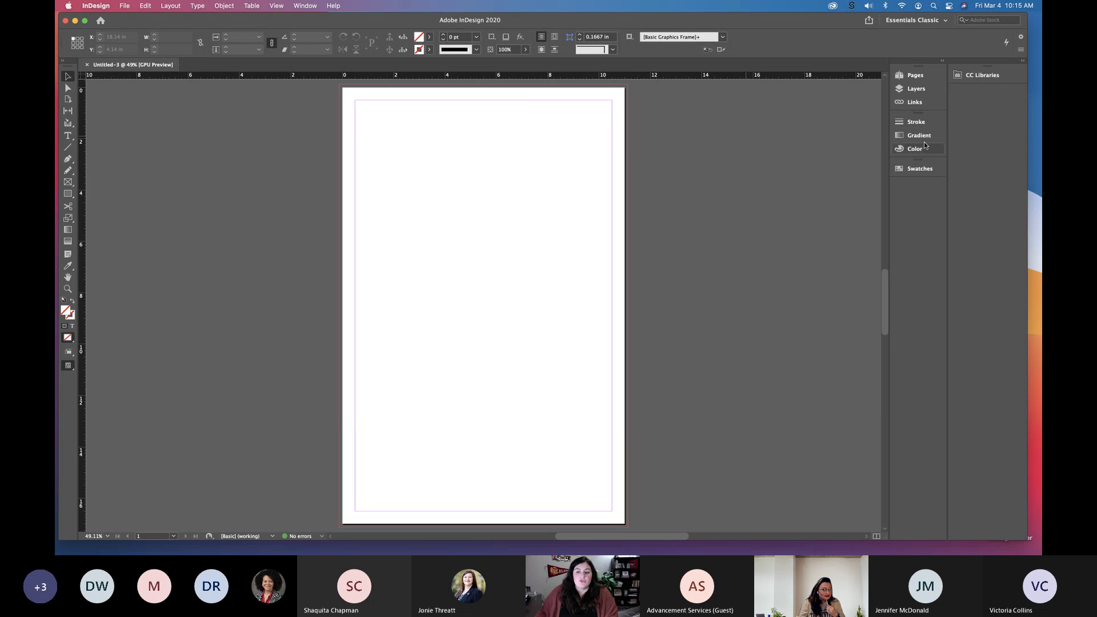
{"action": "left_click_drag", "start_coordinate": [917, 150], "coordinate": [916, 150]}
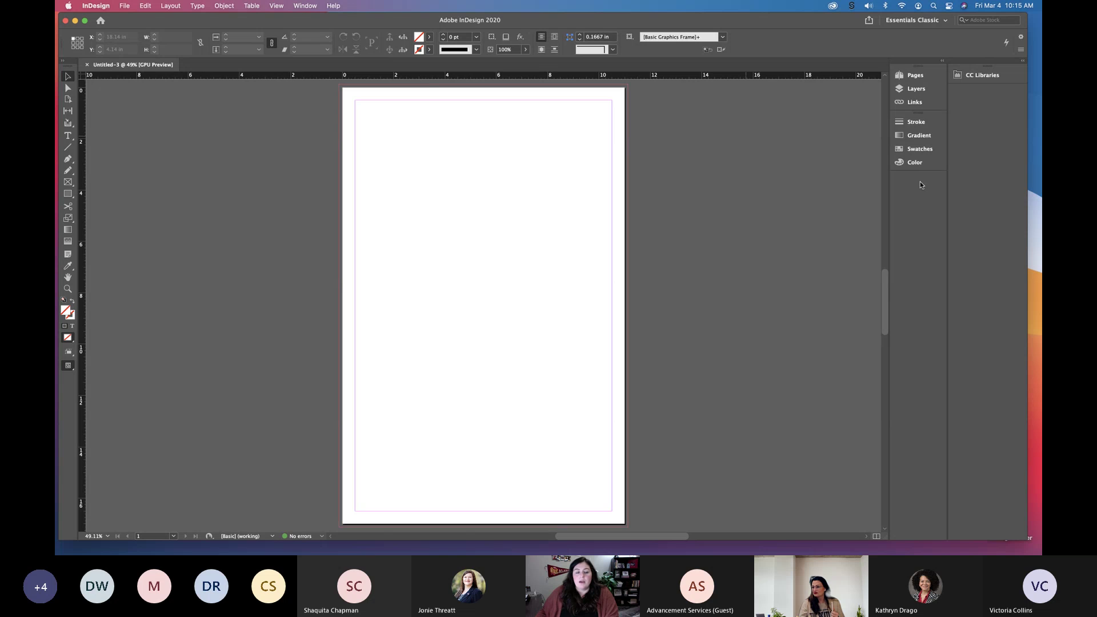
- Open the Text Wrap panel and dock it as a separate group below the Color panel
{"action": "left_click", "coordinate": [304, 6]}
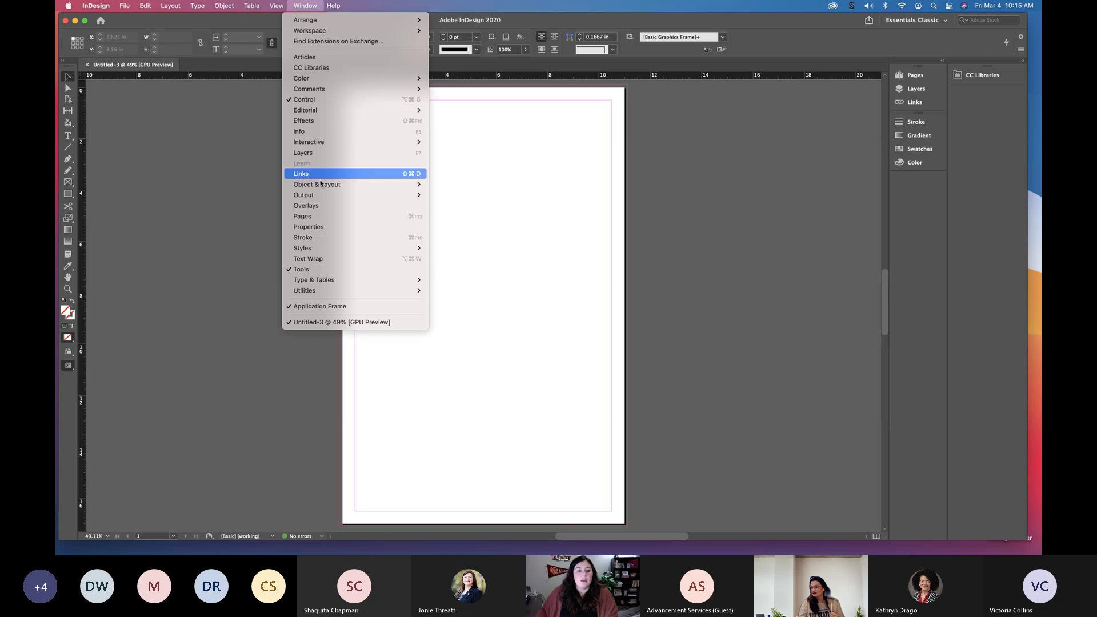
{"action": "left_click", "coordinate": [312, 260]}
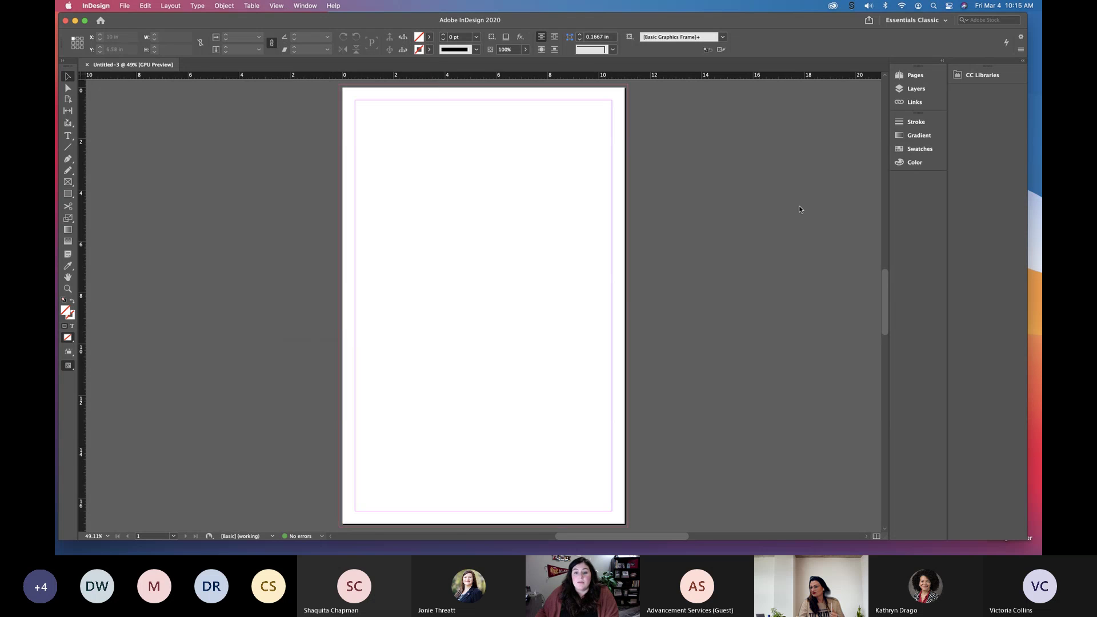
{"action": "left_click_drag", "start_coordinate": [574, 193], "coordinate": [656, 171]}
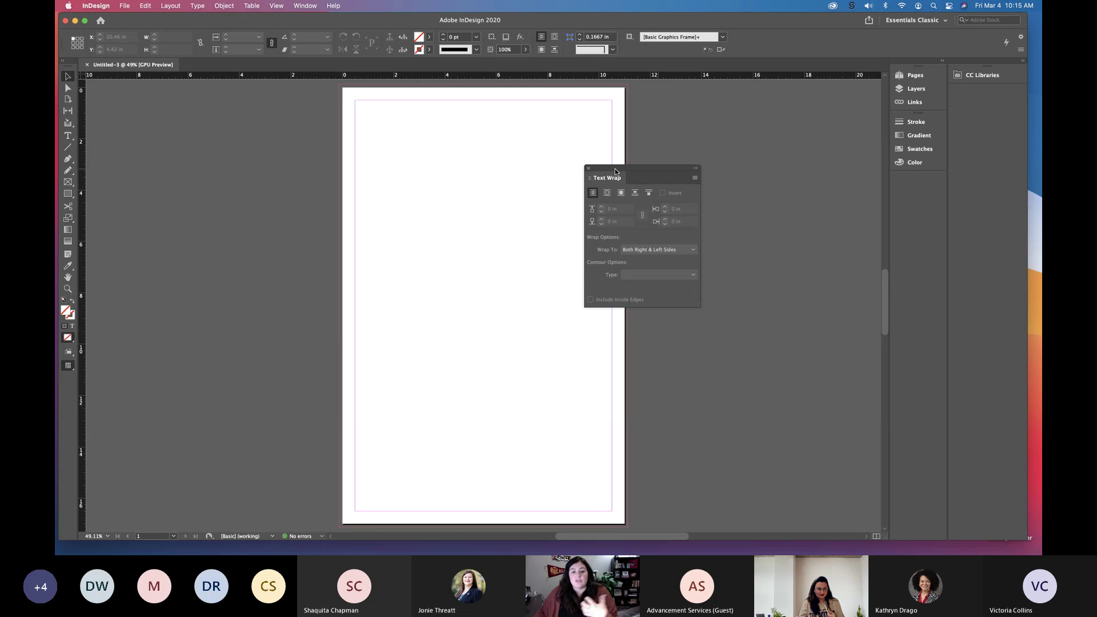
{"action": "left_click_drag", "start_coordinate": [615, 170], "coordinate": [914, 181]}
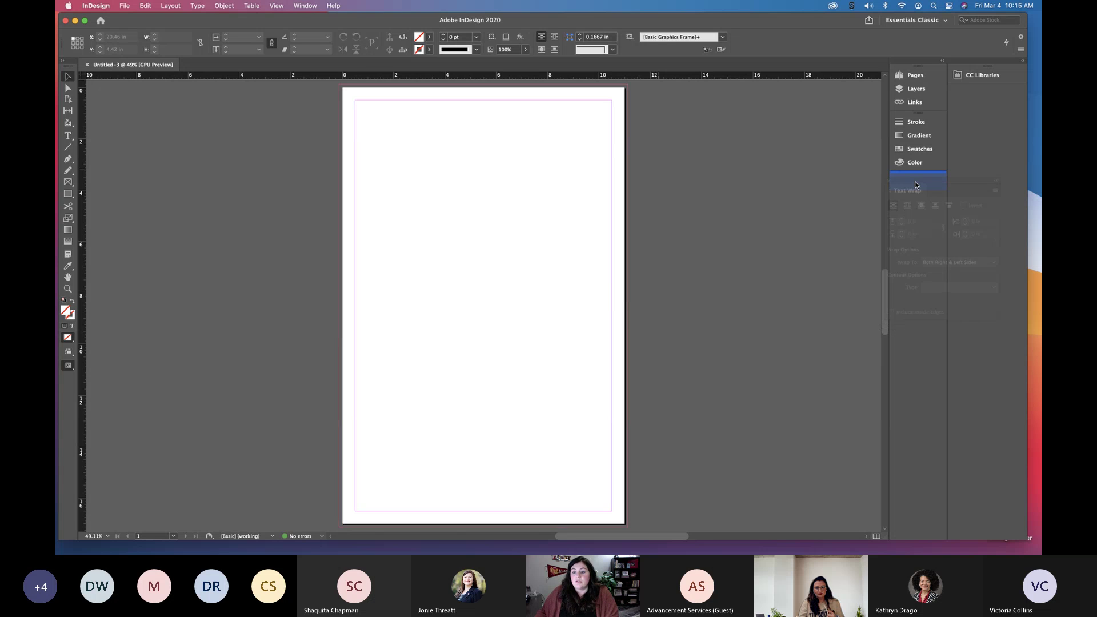
- Open the Paragraph panel and dock it below Text Wrap in the same group
{"action": "left_click", "coordinate": [299, 5]}
{"action": "mouse_move", "coordinate": [337, 278]}
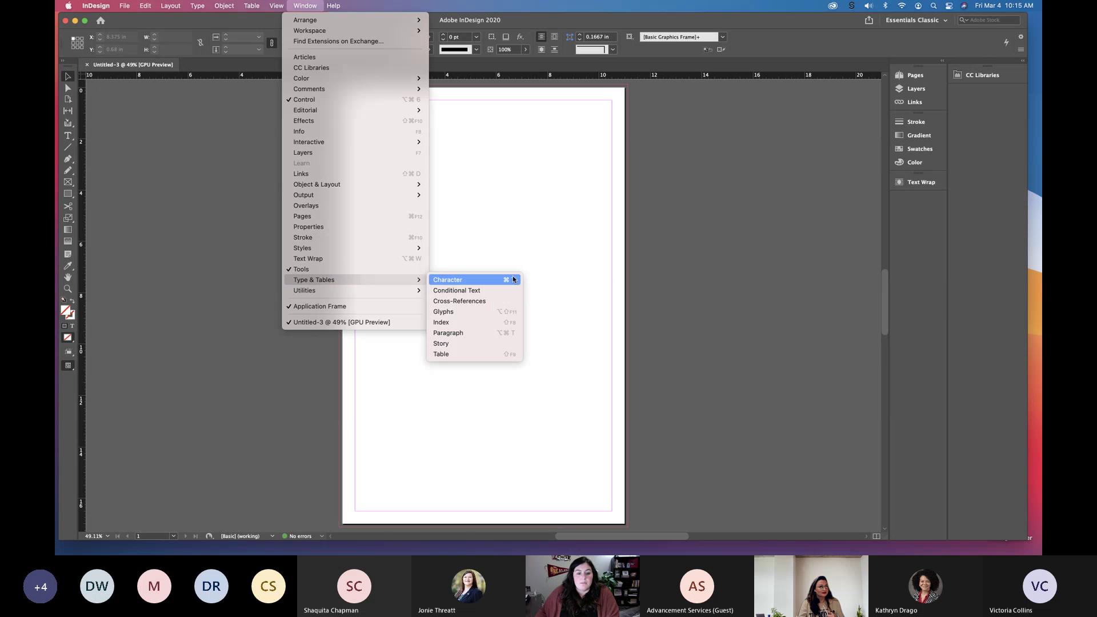
{"action": "left_click", "coordinate": [498, 335]}
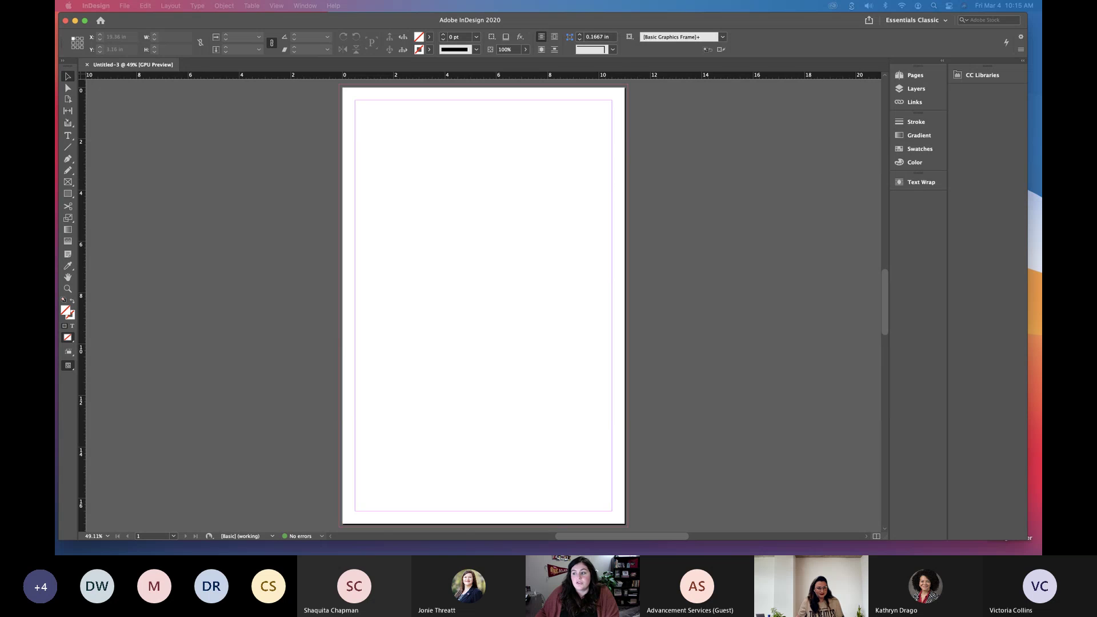
{"action": "left_click_drag", "start_coordinate": [686, 161], "coordinate": [663, 141]}
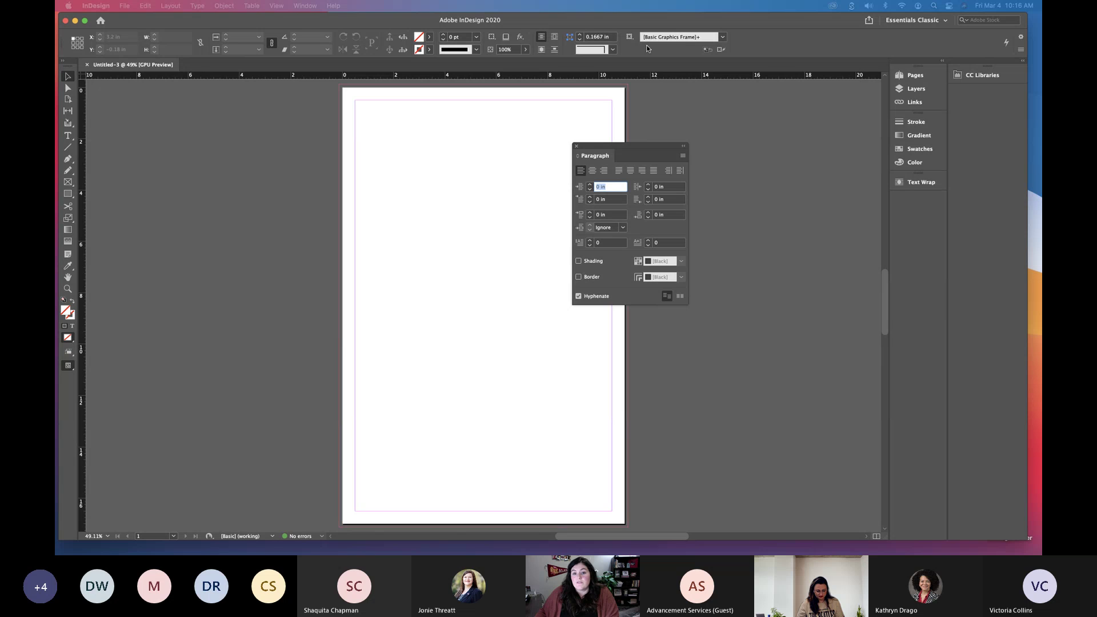
{"action": "left_click_drag", "start_coordinate": [617, 146], "coordinate": [927, 192]}
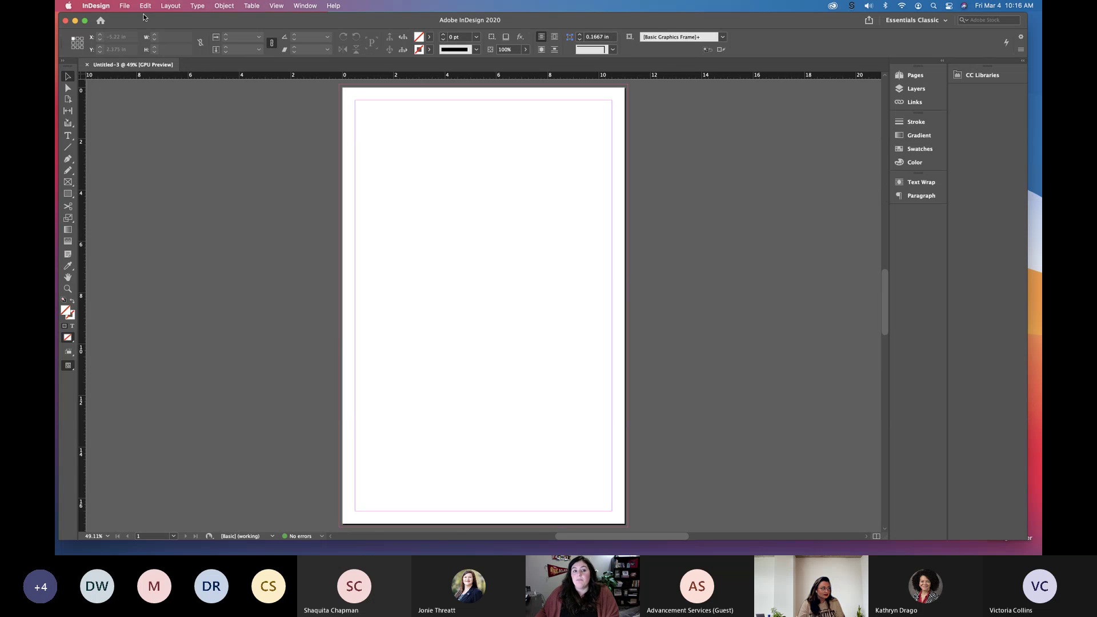
- Expand the docked Paragraph panel, compare it with the Text Wrap panel in its group, and collapse the group
{"action": "left_click", "coordinate": [921, 196]}
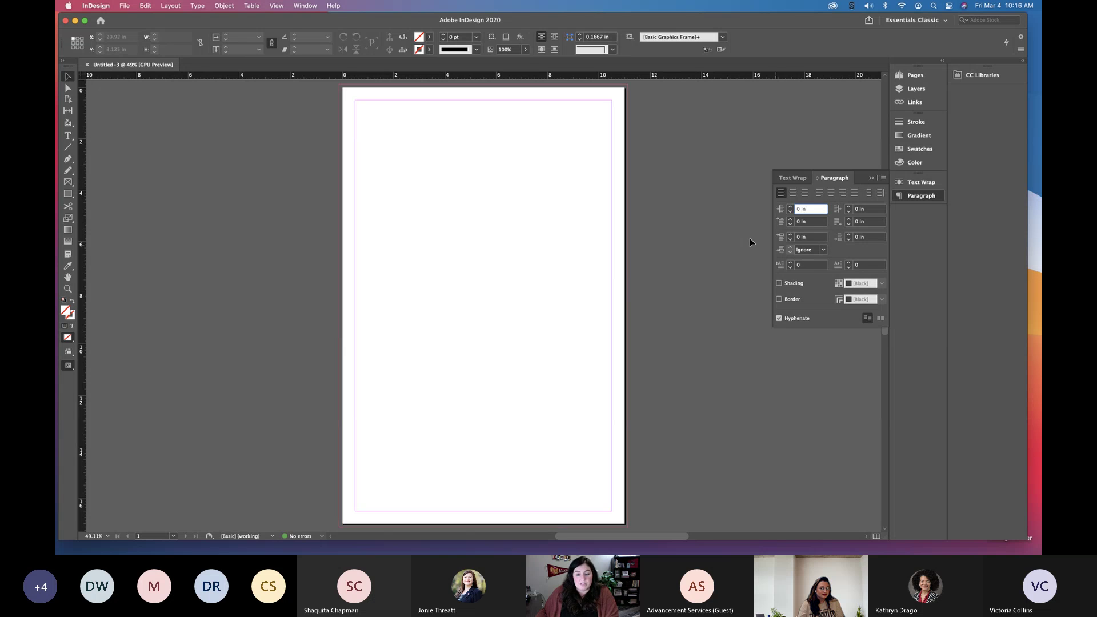
{"action": "left_click", "coordinate": [794, 178]}
{"action": "left_click", "coordinate": [829, 178]}
{"action": "left_click", "coordinate": [794, 178]}
{"action": "left_click", "coordinate": [844, 179]}
{"action": "left_click", "coordinate": [872, 178]}
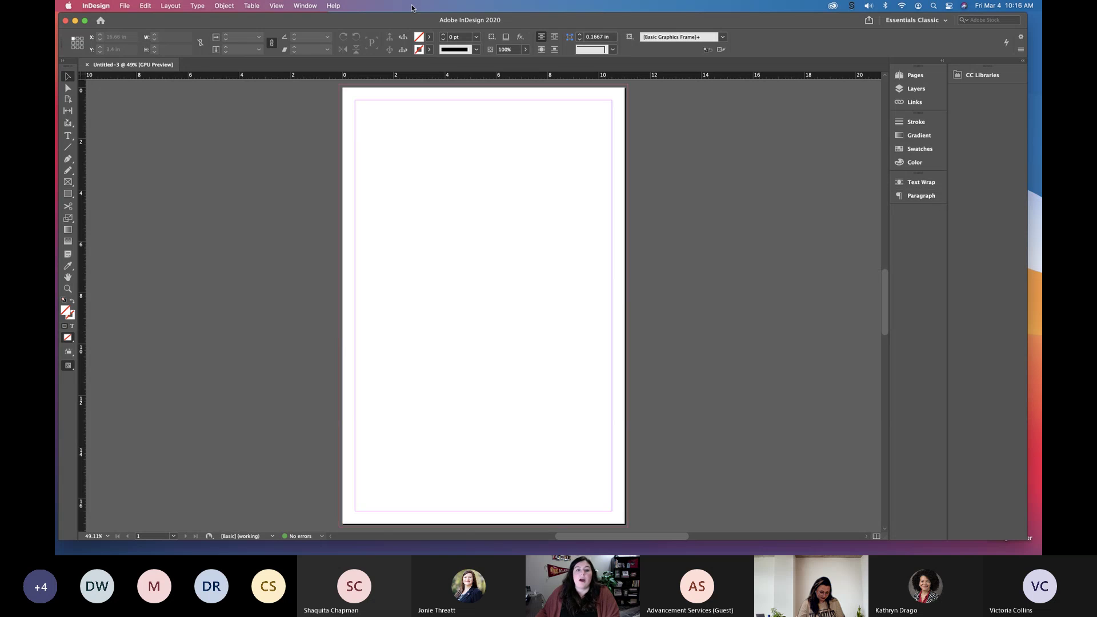
- Open the Character panel and dock it between Text Wrap and Paragraph
{"action": "left_click", "coordinate": [313, 6]}
{"action": "mouse_move", "coordinate": [353, 280]}
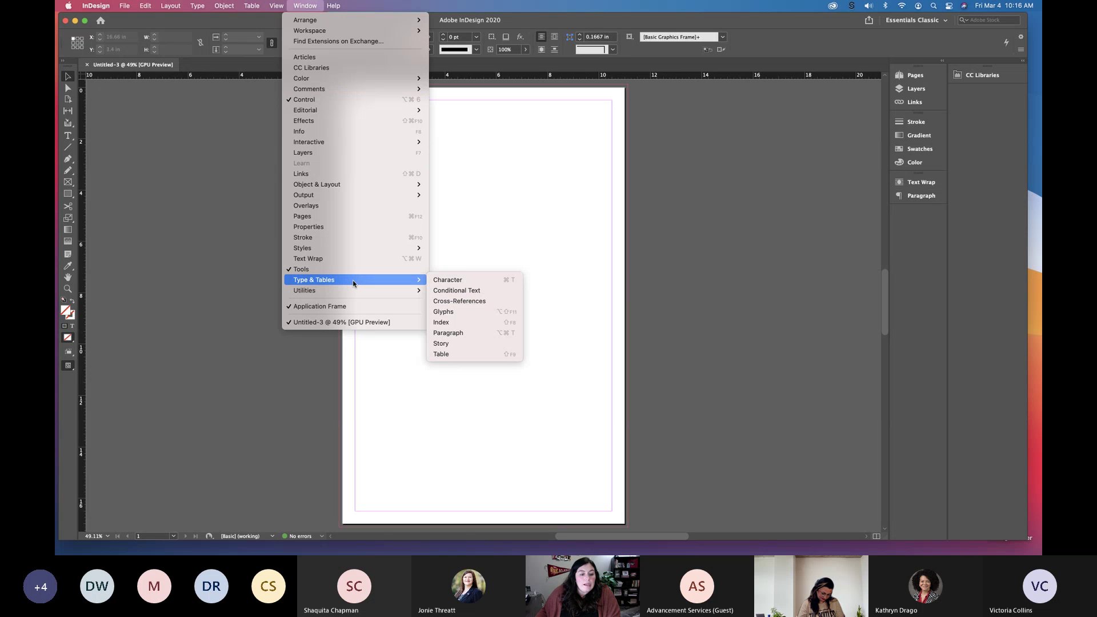
{"action": "left_click", "coordinate": [492, 283]}
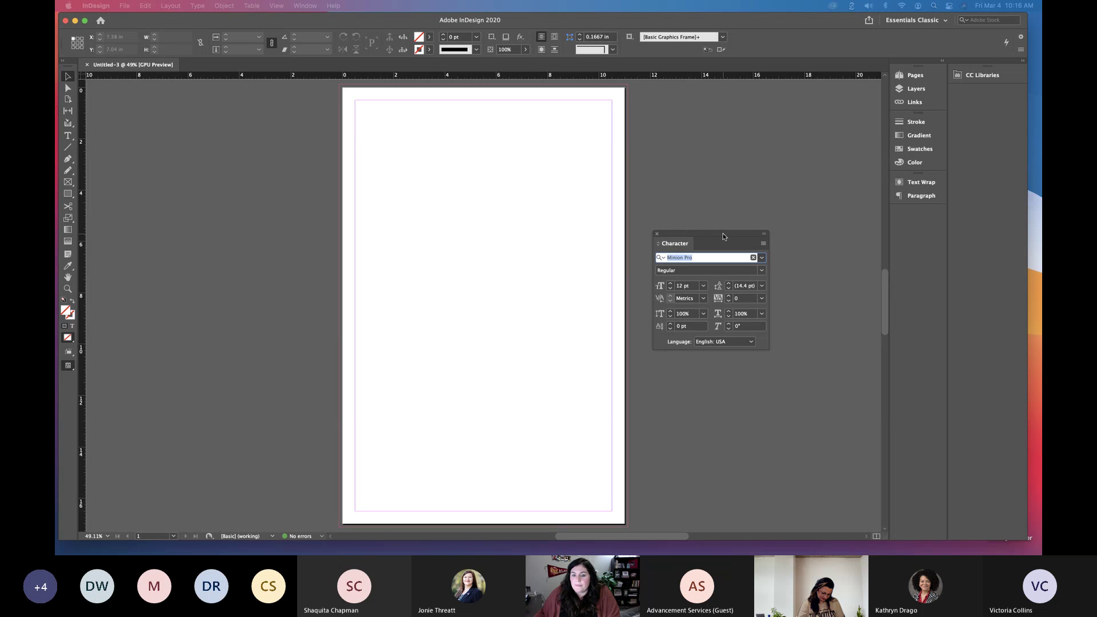
{"action": "left_click_drag", "start_coordinate": [701, 236], "coordinate": [897, 188]}
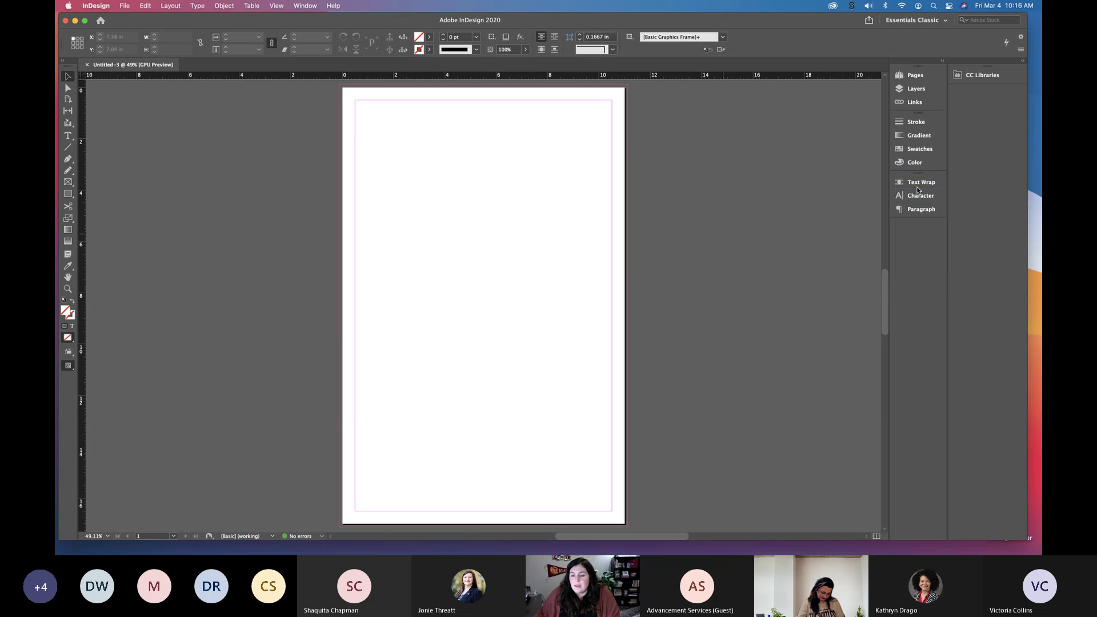
- Open the Effects panel, view its list of available object effects, and dock the panel below Paragraph
{"action": "left_click", "coordinate": [301, 4]}
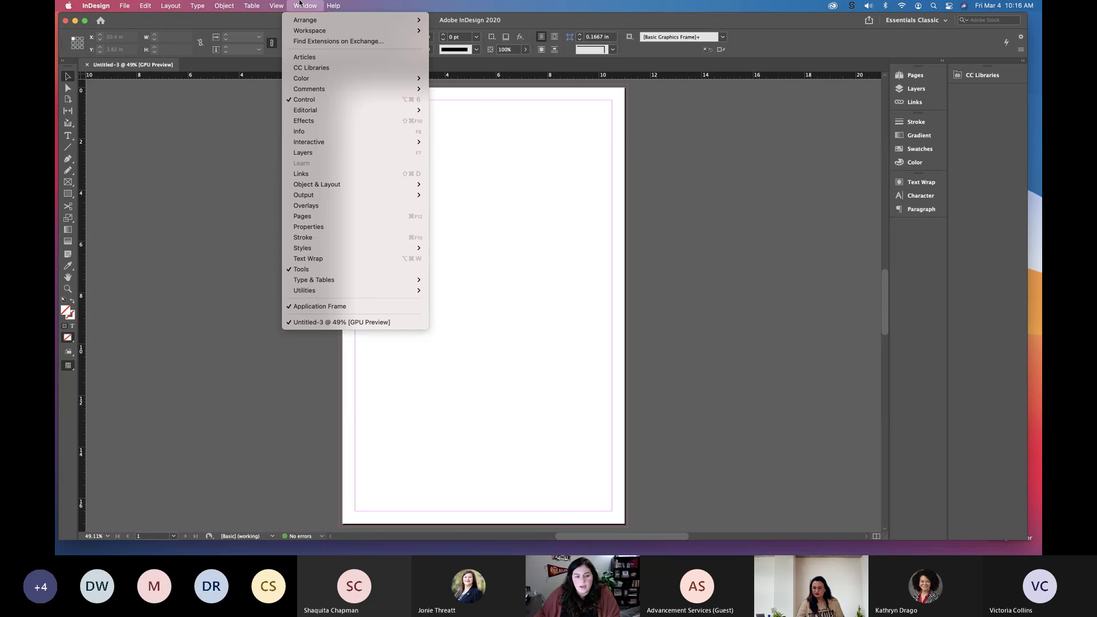
{"action": "left_click", "coordinate": [322, 120]}
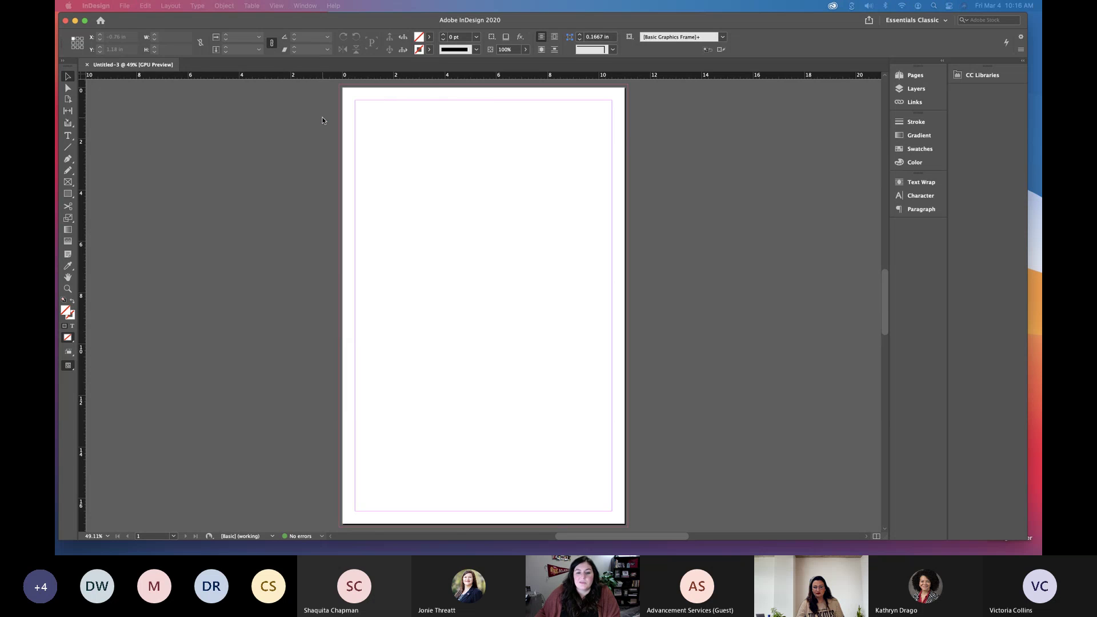
{"action": "key", "text": "super+shift+F10"}
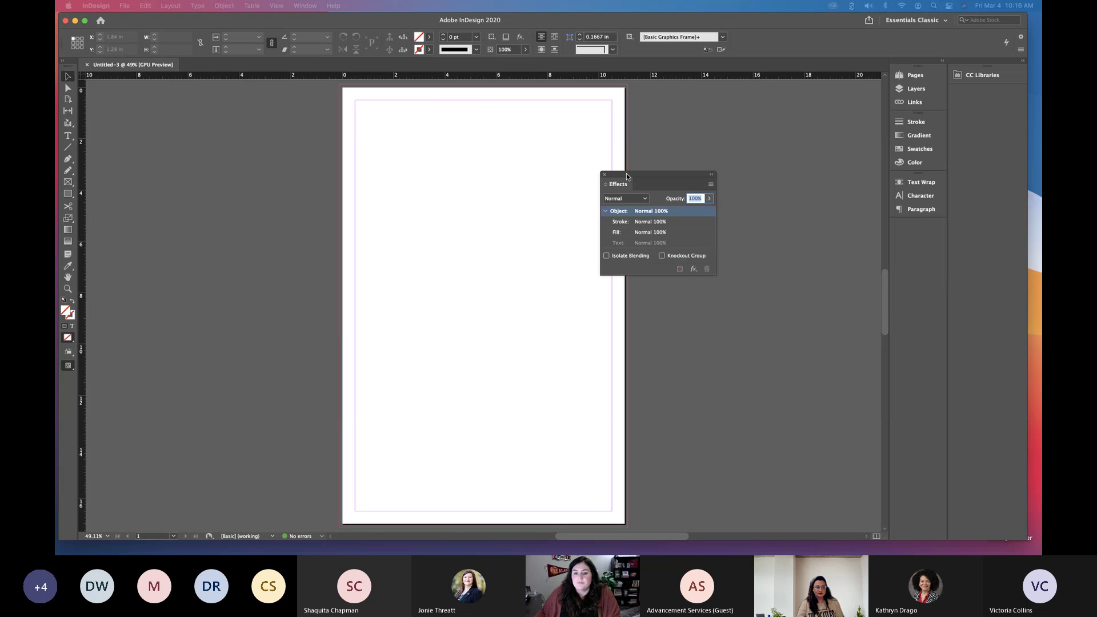
{"action": "left_click_drag", "start_coordinate": [617, 184], "coordinate": [579, 184]}
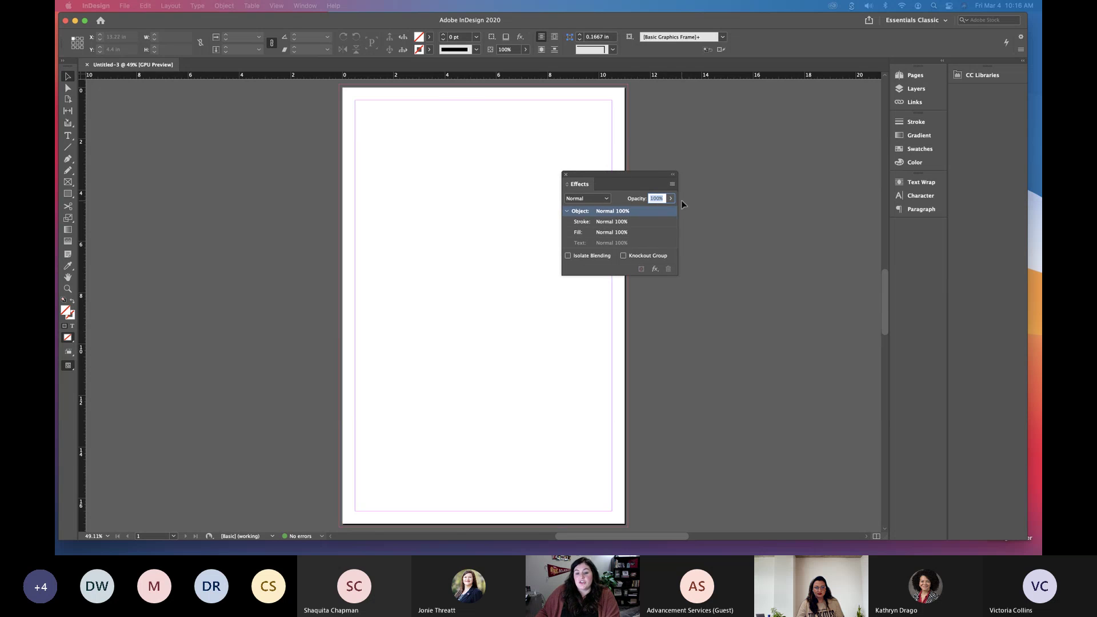
{"action": "left_click", "coordinate": [655, 269]}
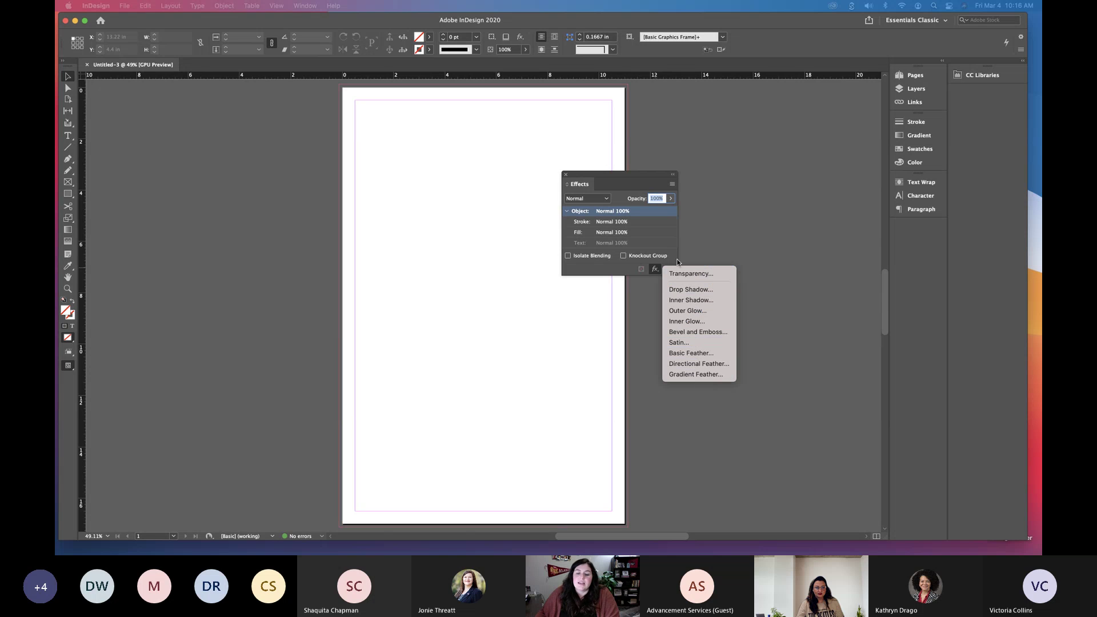
{"action": "left_click", "coordinate": [657, 270]}
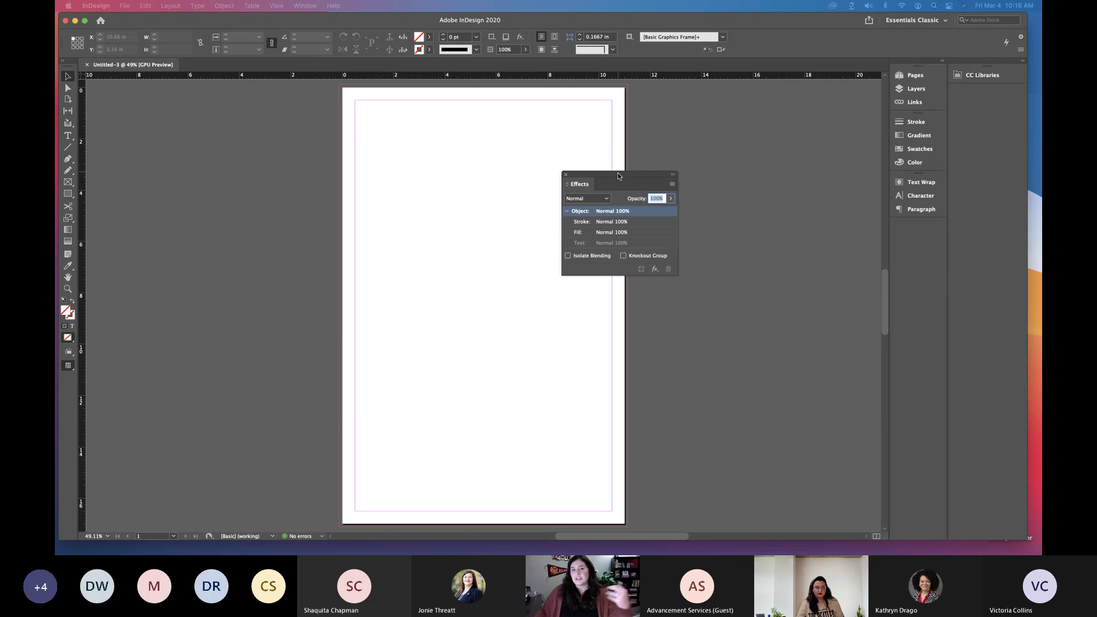
{"action": "left_click_drag", "start_coordinate": [618, 173], "coordinate": [915, 217]}
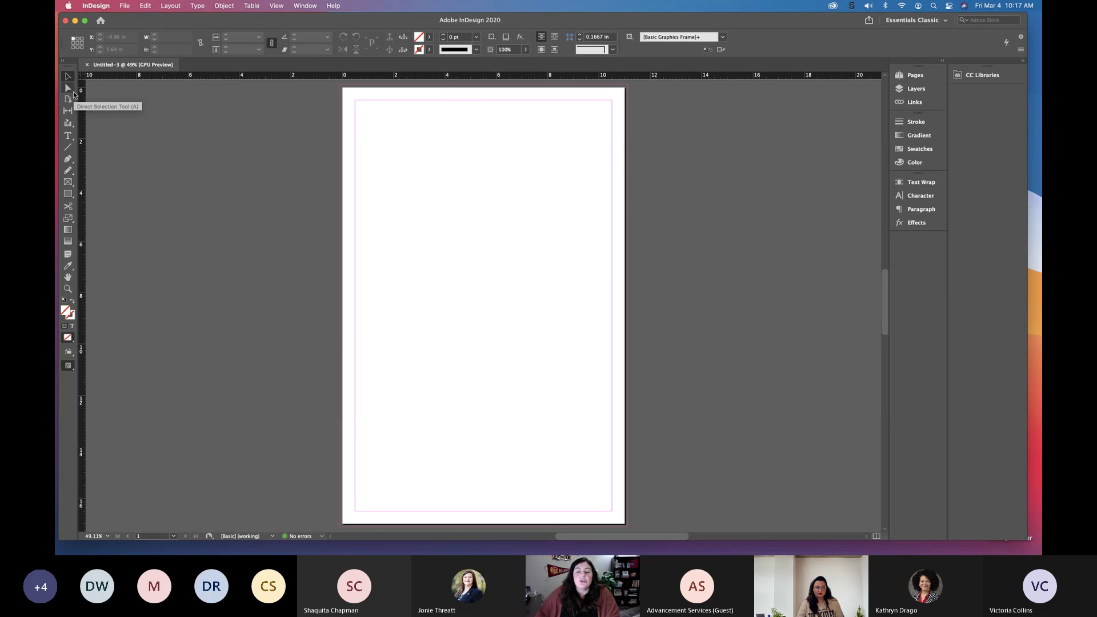
{"action": "left_click", "coordinate": [68, 147]}
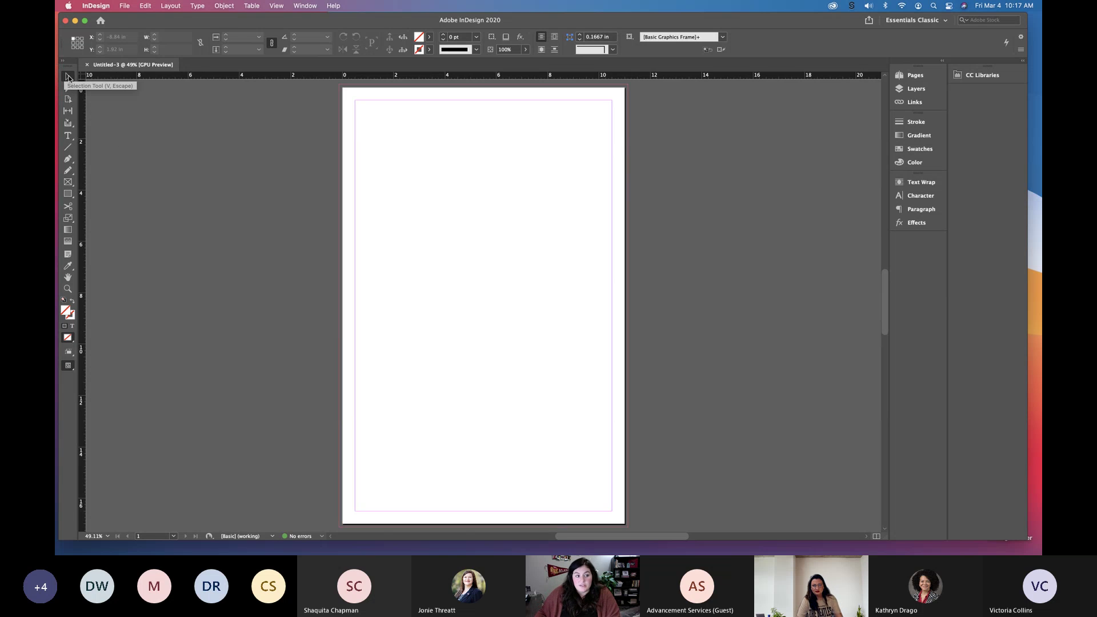
{"action": "left_click_drag", "start_coordinate": [462, 179], "coordinate": [445, 245]}
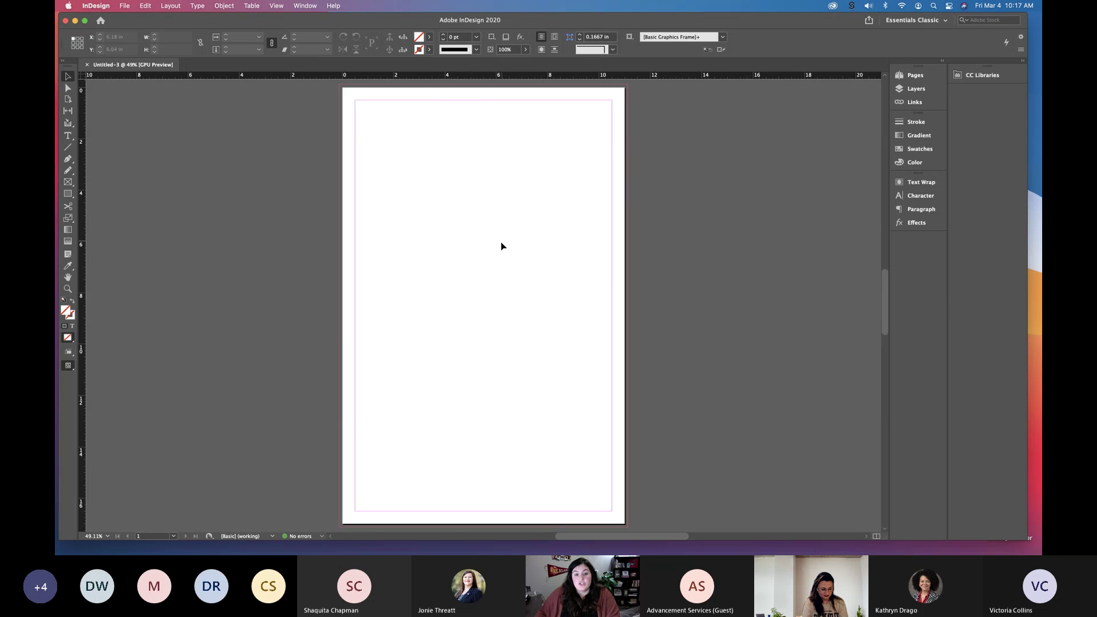
- Examine the Direct Selection tool and the tool variants grouped under Type, Rectangle Frame and Pen, then return to the Selection tool
{"action": "left_click", "coordinate": [68, 89]}
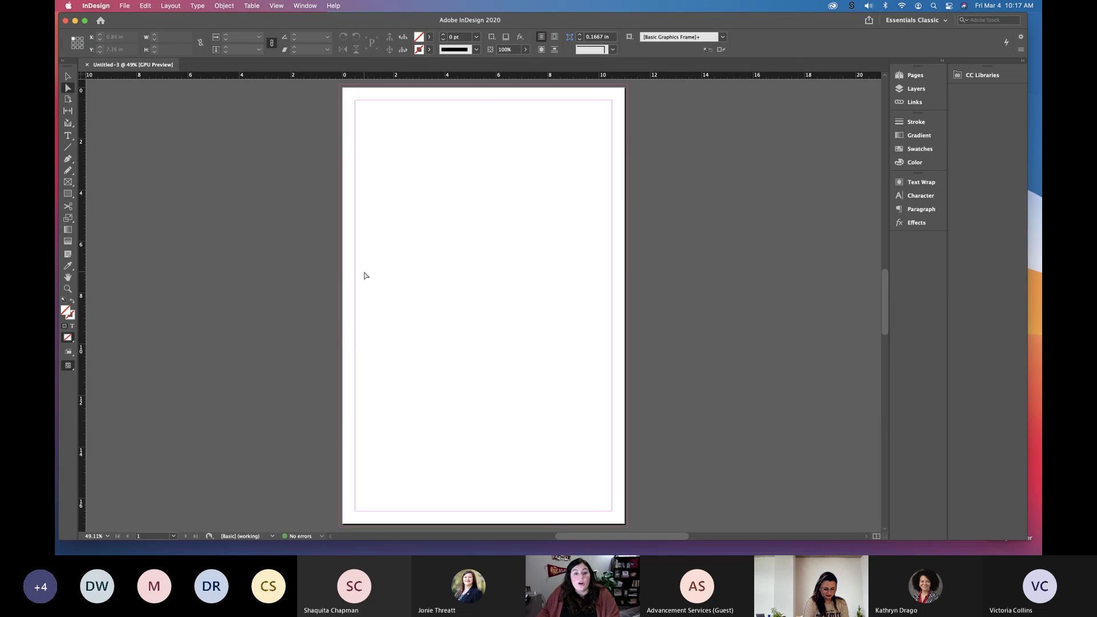
{"action": "left_click", "coordinate": [73, 140]}
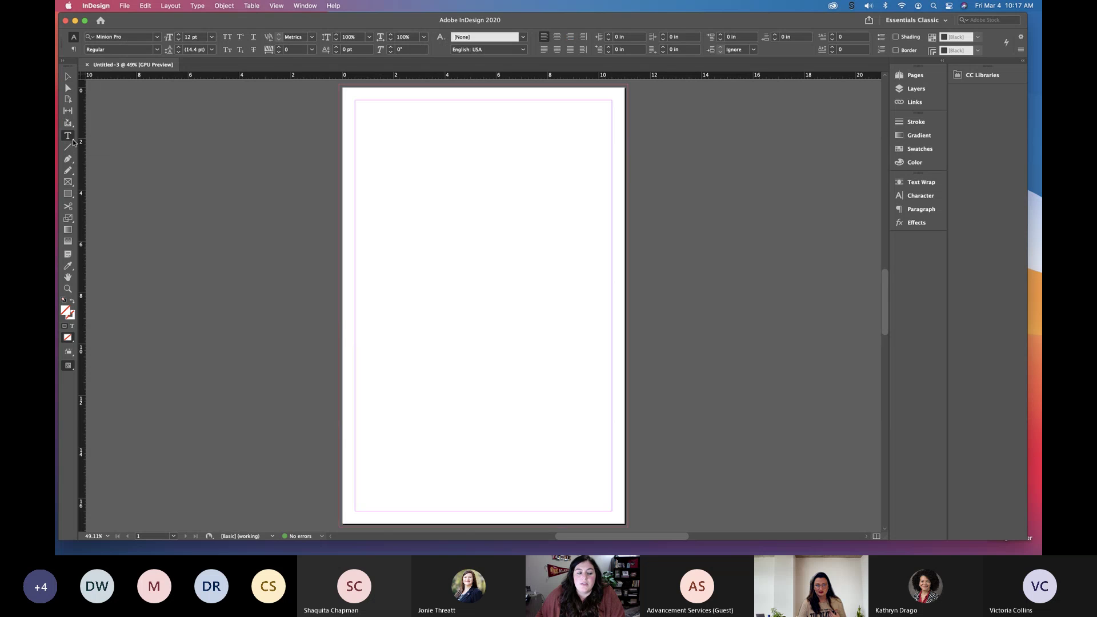
{"action": "left_click", "coordinate": [73, 142]}
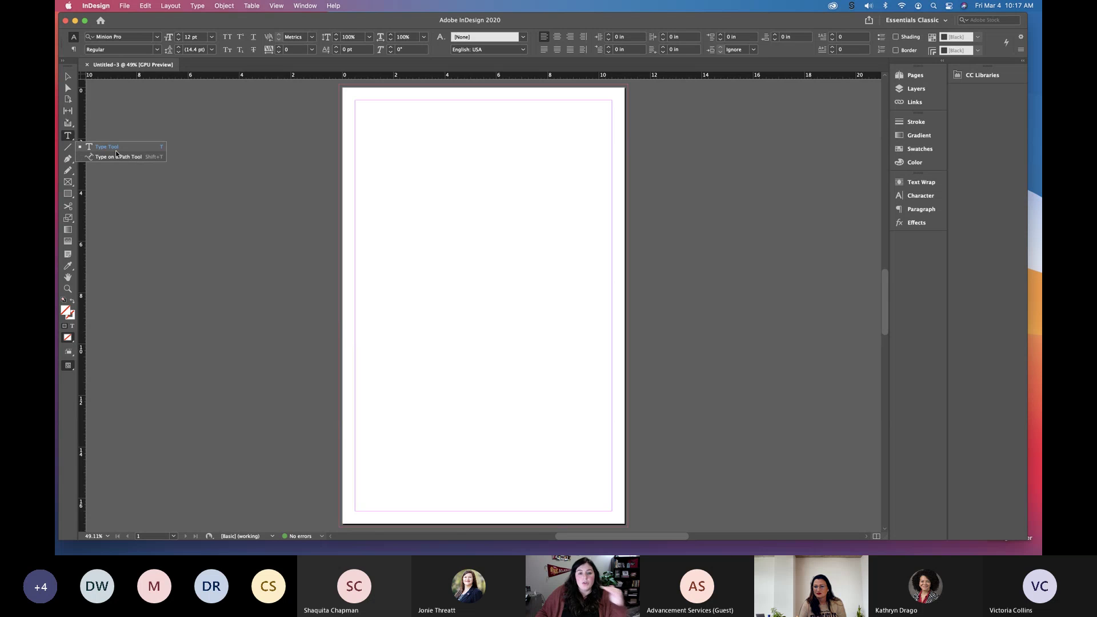
{"action": "left_click", "coordinate": [64, 135]}
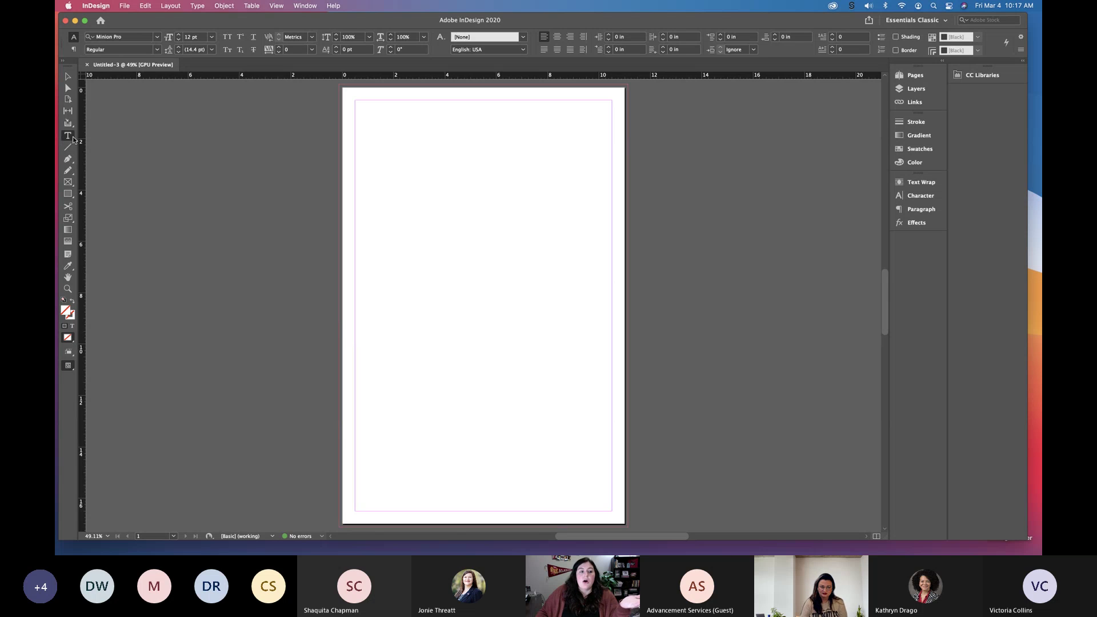
{"action": "left_click", "coordinate": [71, 184]}
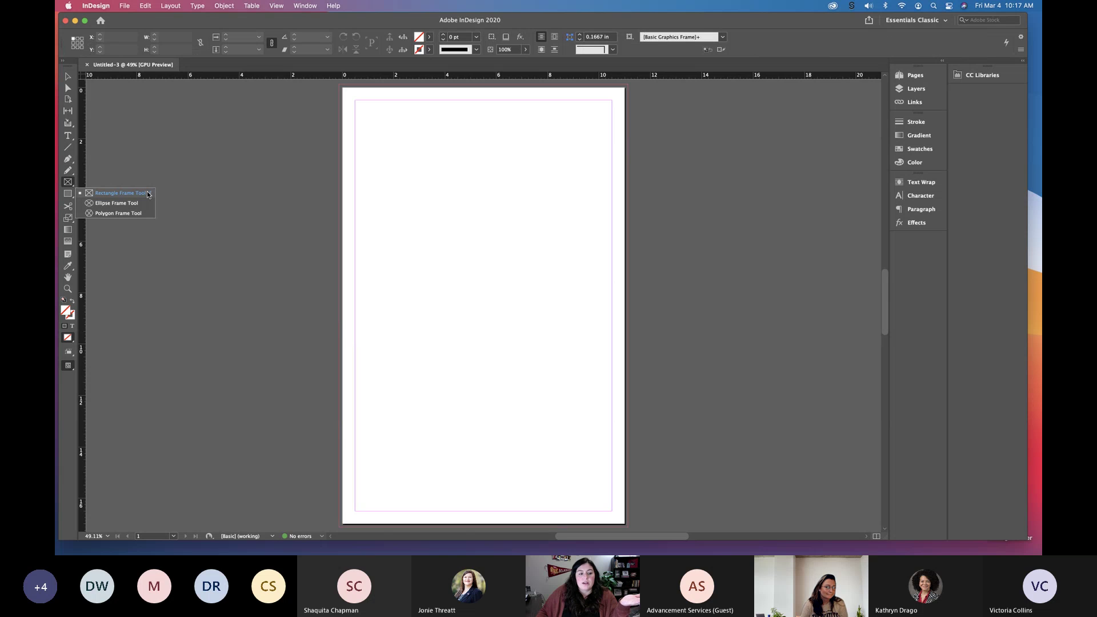
{"action": "left_click", "coordinate": [146, 215]}
{"action": "left_click", "coordinate": [69, 160]}
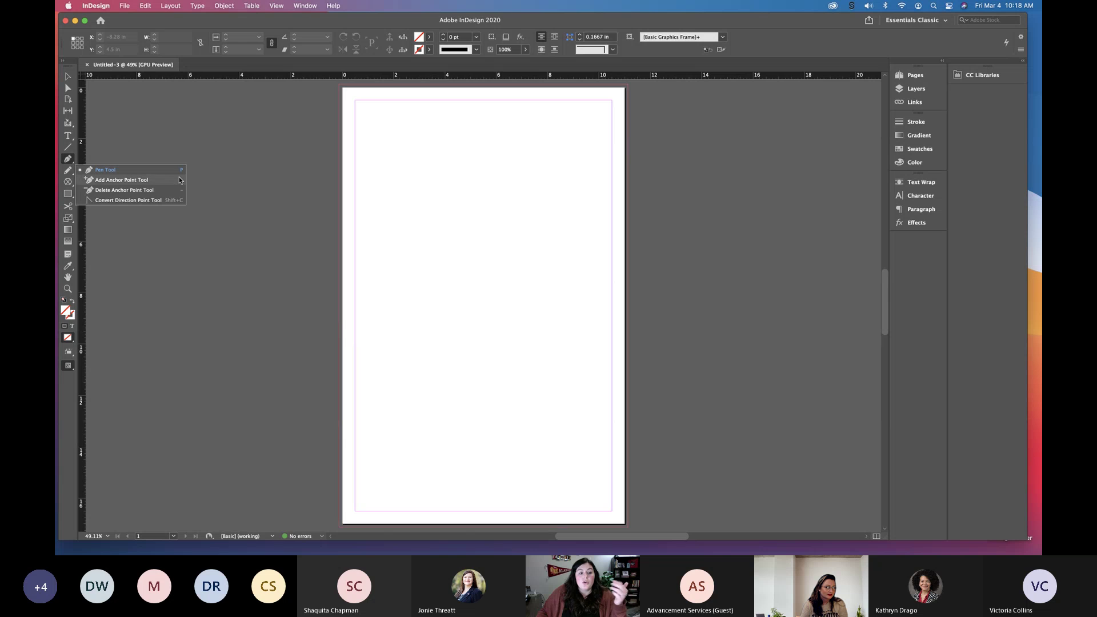
{"action": "left_click", "coordinate": [82, 171]}
{"action": "left_click", "coordinate": [67, 75]}
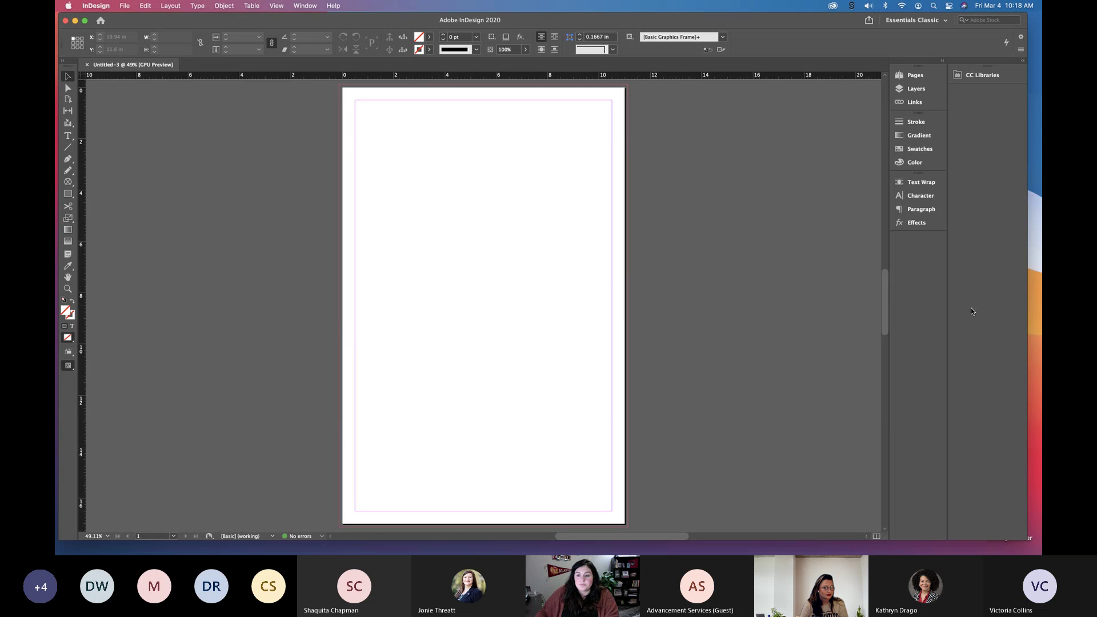
- Add two pages to the document from the Pages panel and delete the new 2-3 spread
{"action": "left_click", "coordinate": [916, 75]}
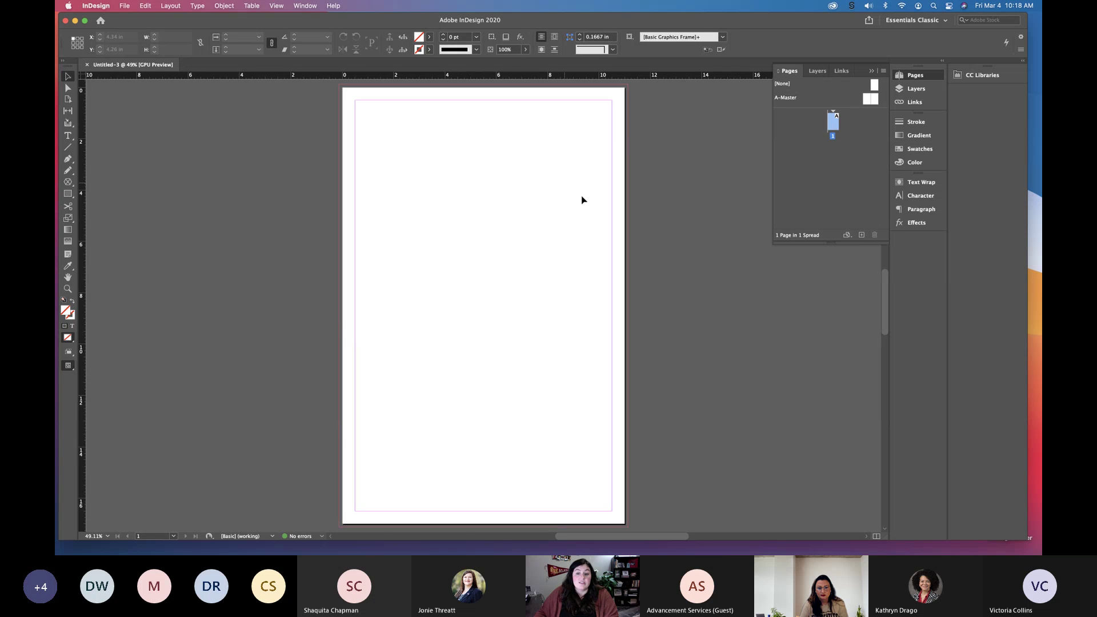
{"action": "left_click", "coordinate": [862, 235]}
{"action": "left_click", "coordinate": [862, 235]}
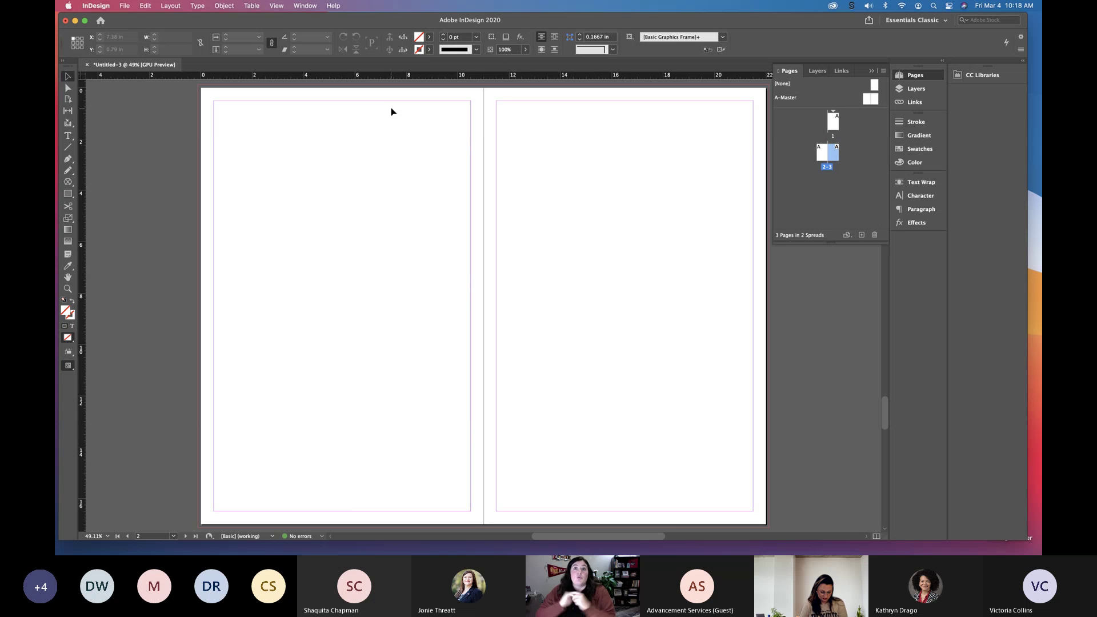
{"action": "left_click", "coordinate": [822, 153]}
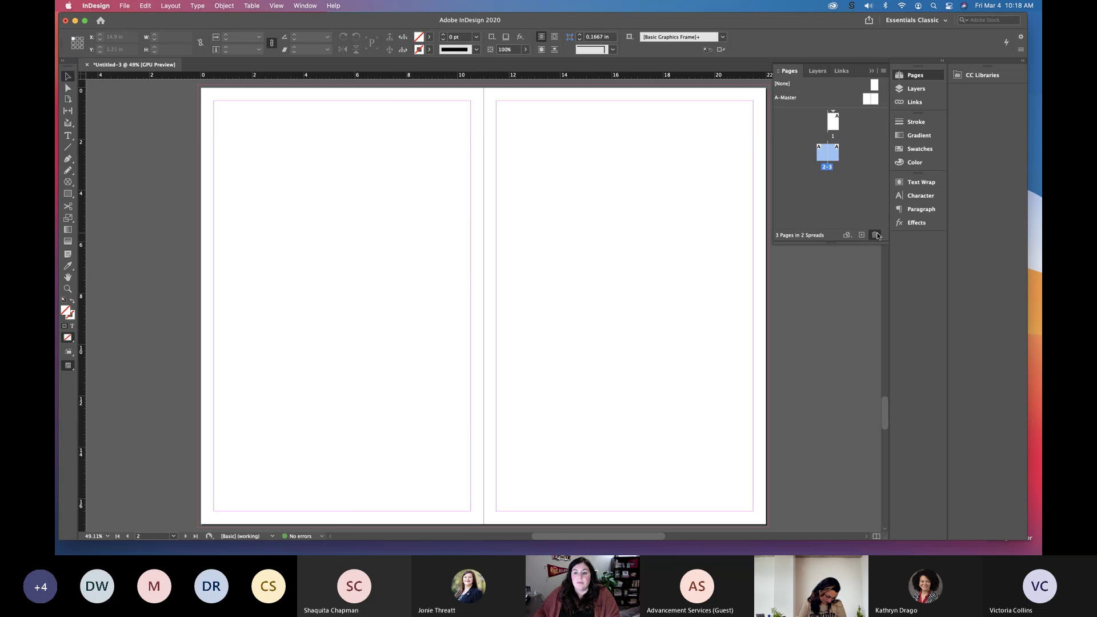
{"action": "left_click", "coordinate": [875, 235]}
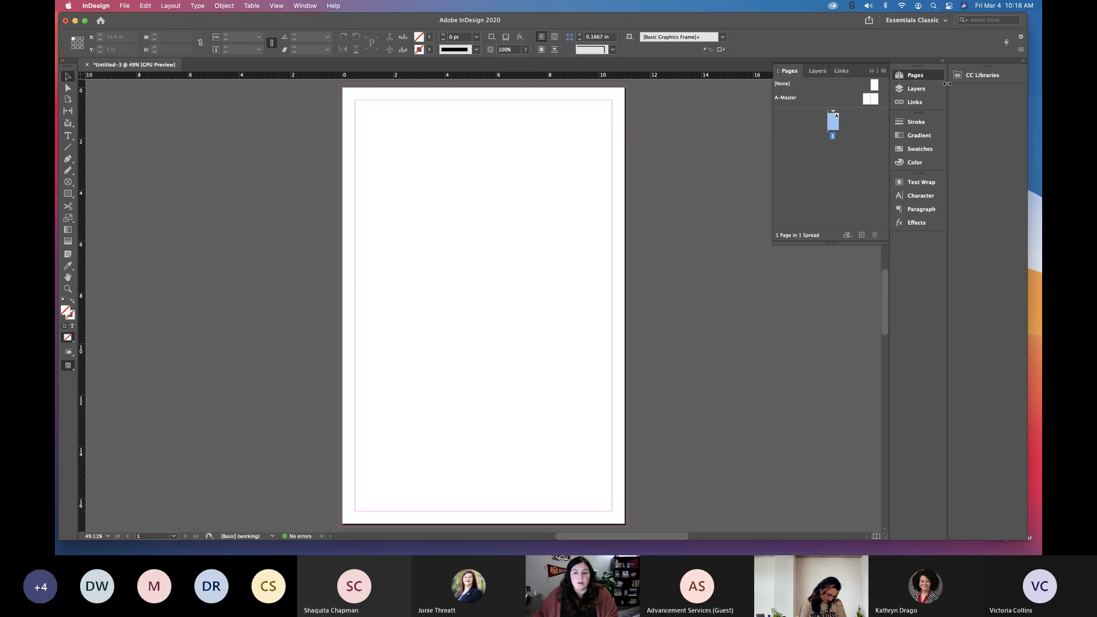
- Create a new layer above Layer 1 in the Layers panel and delete it
{"action": "left_click", "coordinate": [920, 89]}
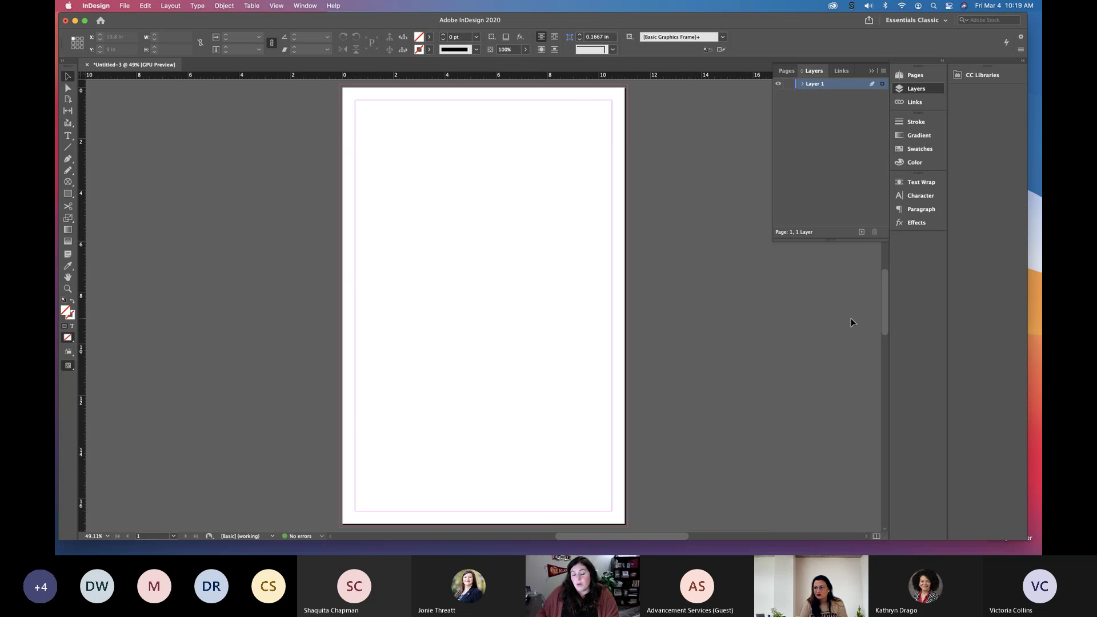
{"action": "left_click", "coordinate": [862, 232]}
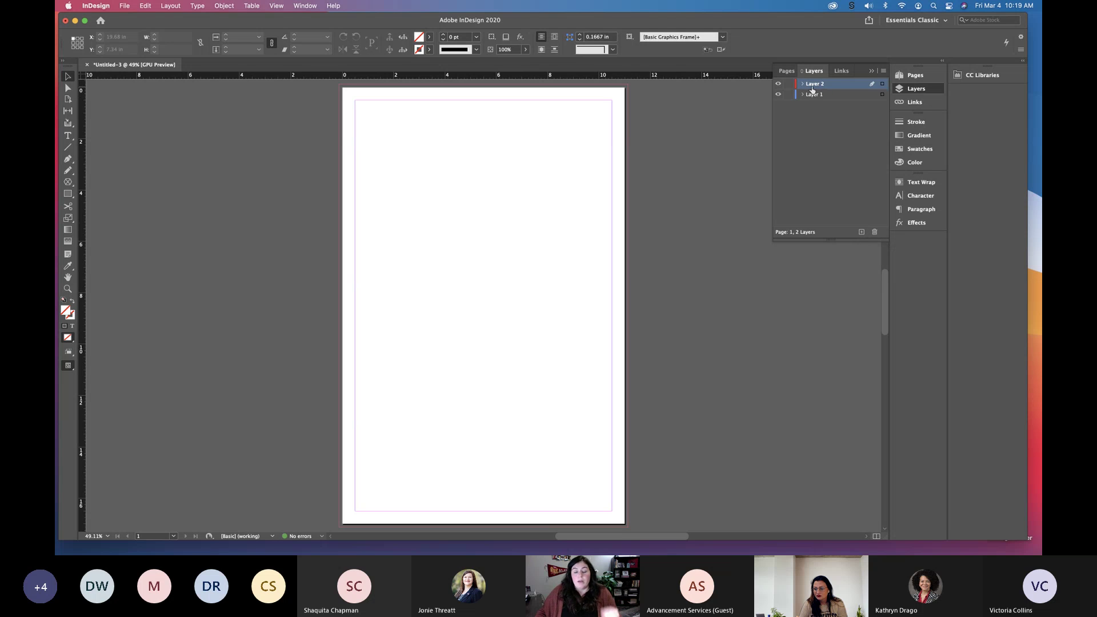
{"action": "left_click", "coordinate": [876, 232]}
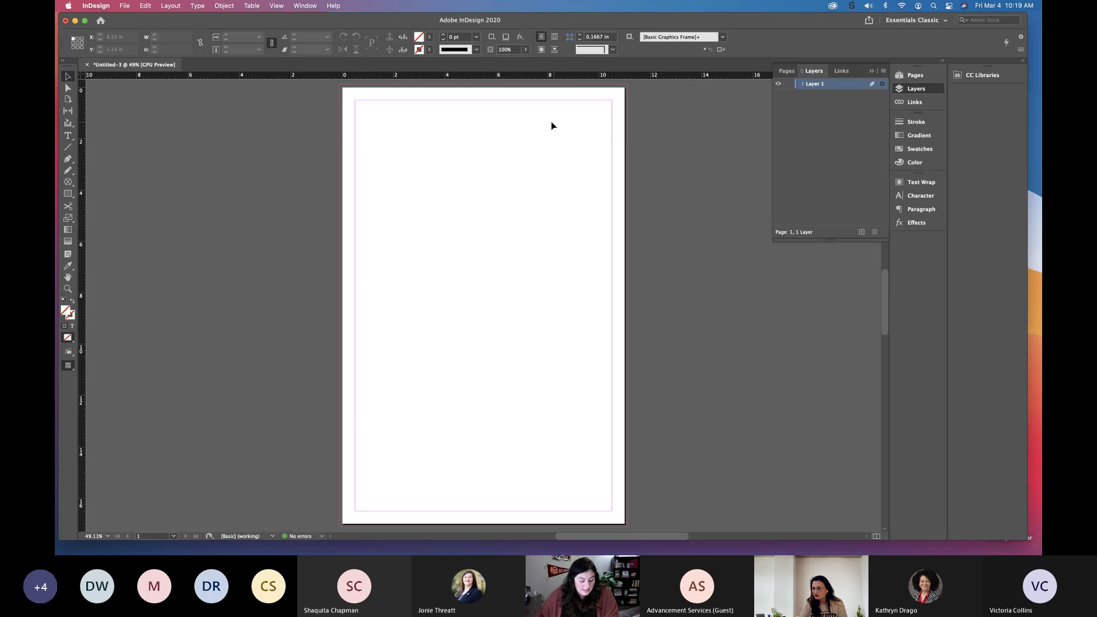
- Switch the Tabloid page to landscape orientation, 17 by 11 in, with Adjust Layout, and undo the layout change
{"action": "left_click", "coordinate": [128, 6]}
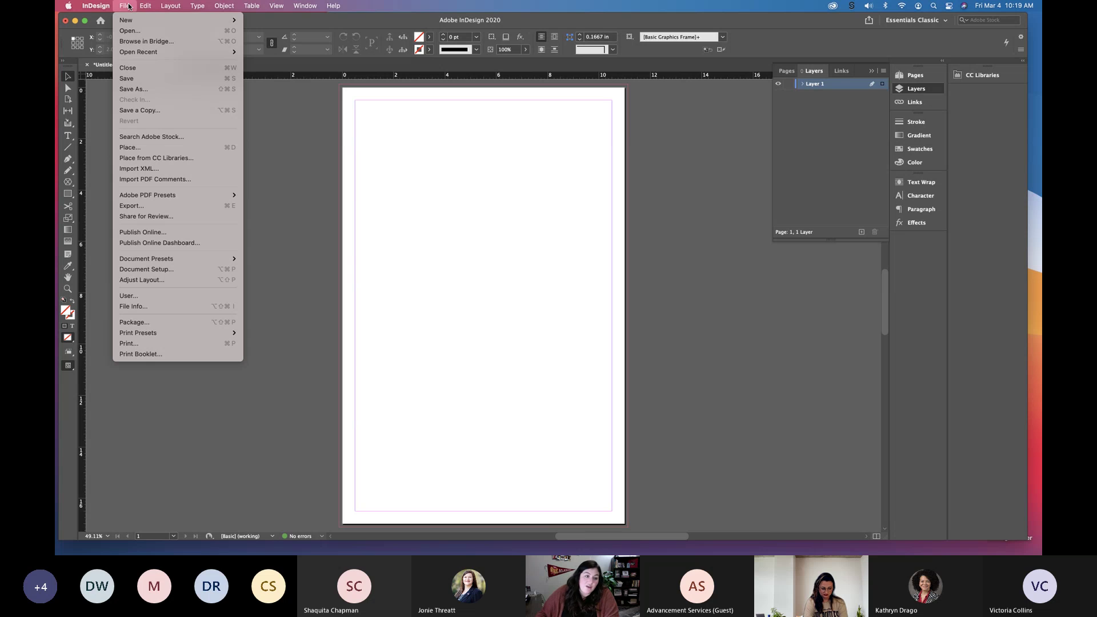
{"action": "left_click", "coordinate": [152, 280]}
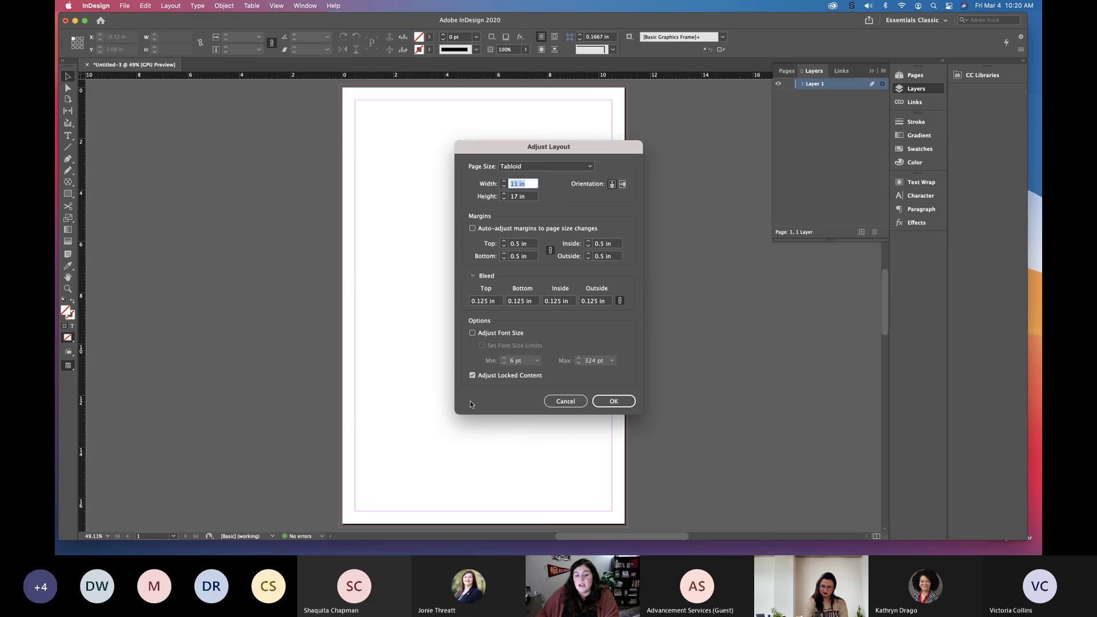
{"action": "left_click", "coordinate": [623, 184]}
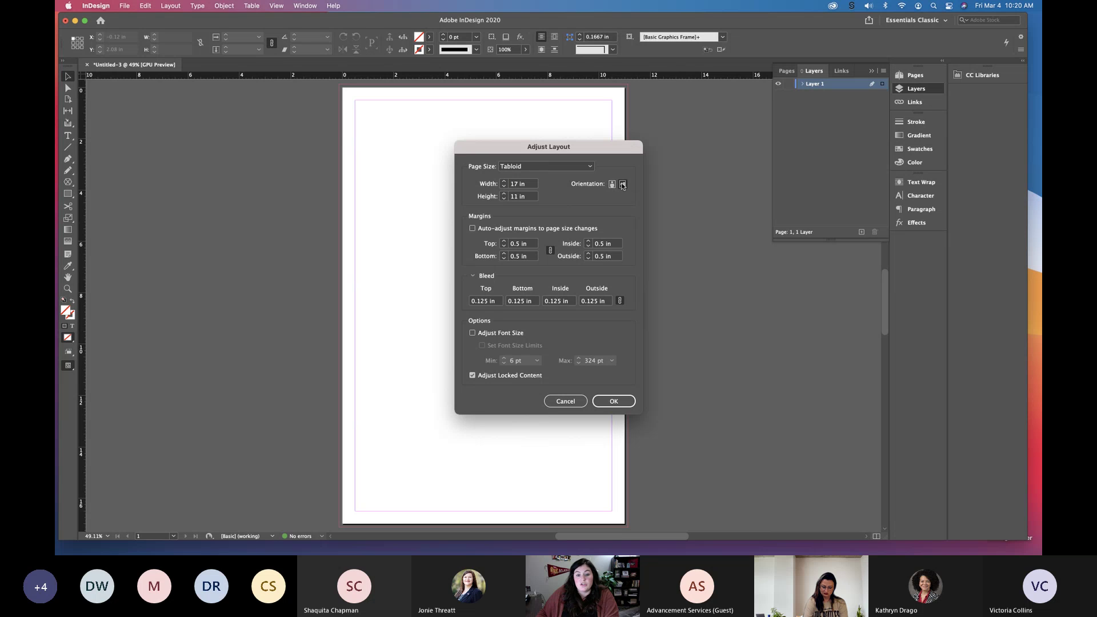
{"action": "left_click", "coordinate": [594, 404]}
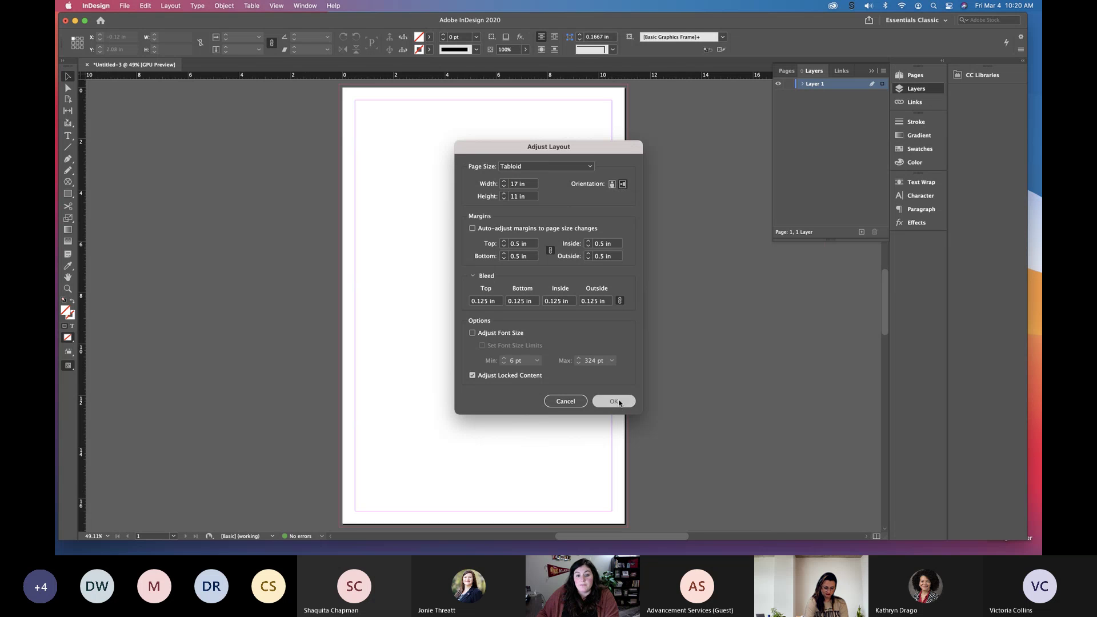
{"action": "left_click", "coordinate": [128, 3]}
{"action": "left_click", "coordinate": [159, 20]}
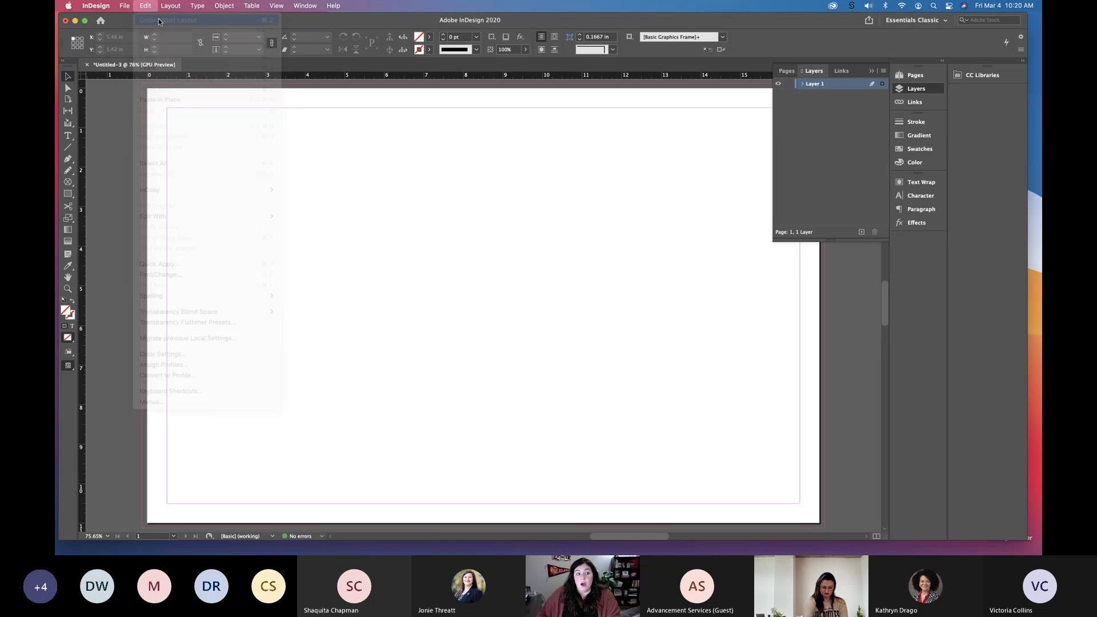
- Fit the page in the window and collapse the Layers panel, returning to the Selection tool
{"action": "double_click", "coordinate": [68, 277]}
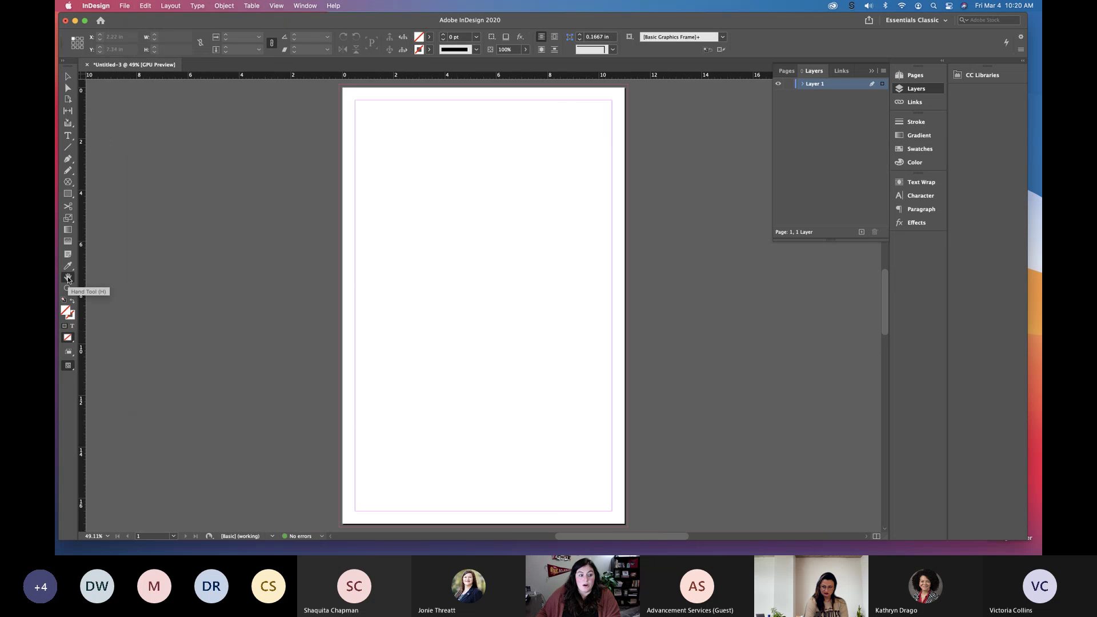
{"action": "left_click", "coordinate": [871, 71]}
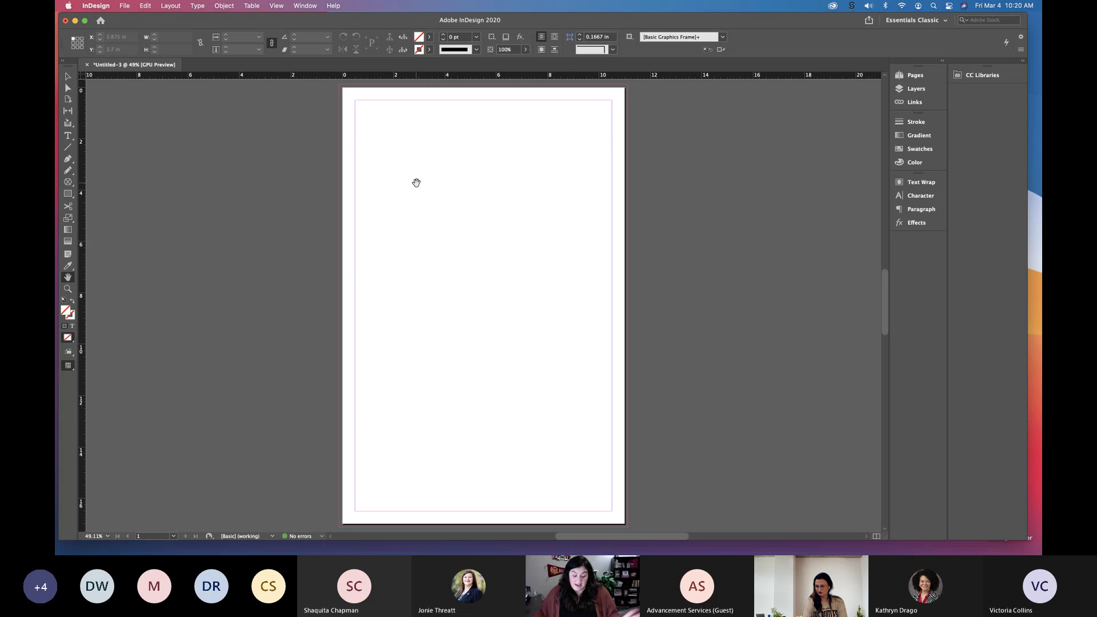
{"action": "left_click", "coordinate": [69, 77]}
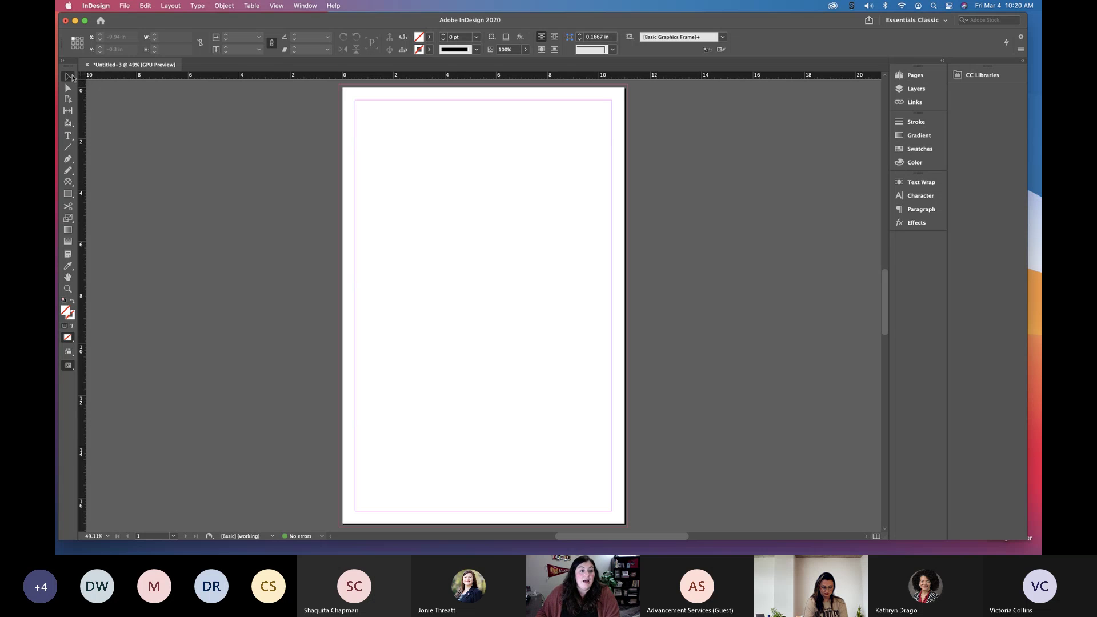
- Draw a rectangle frame over the whole page from bleed corner to bleed corner, about 11.25 by 17.25 in
{"action": "left_click", "coordinate": [68, 183]}
{"action": "left_click", "coordinate": [108, 199]}
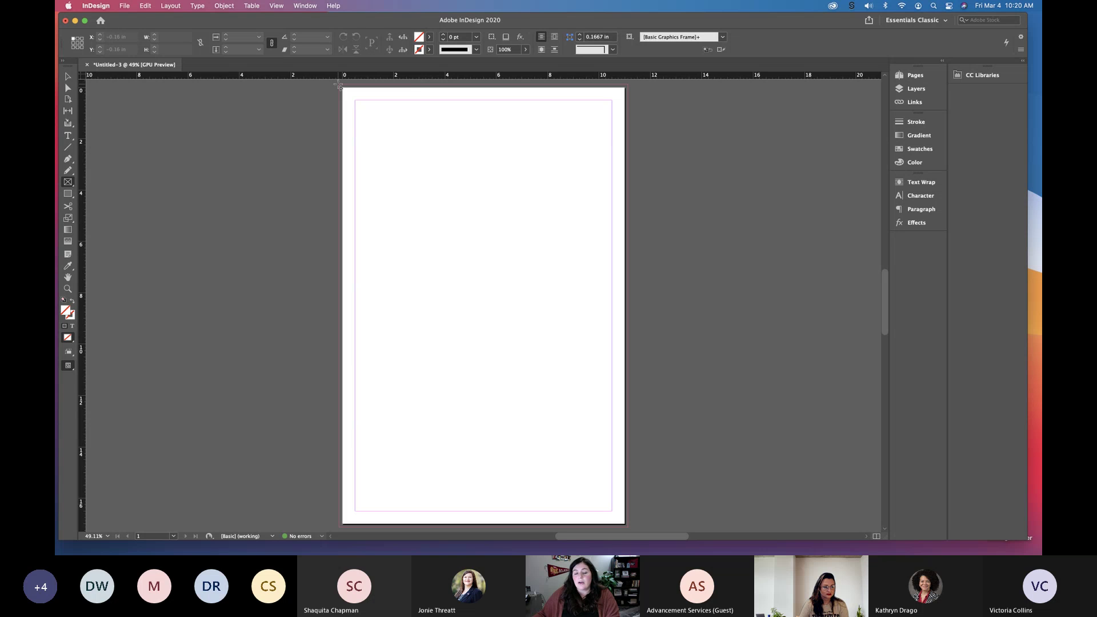
{"action": "left_click", "coordinate": [69, 196]}
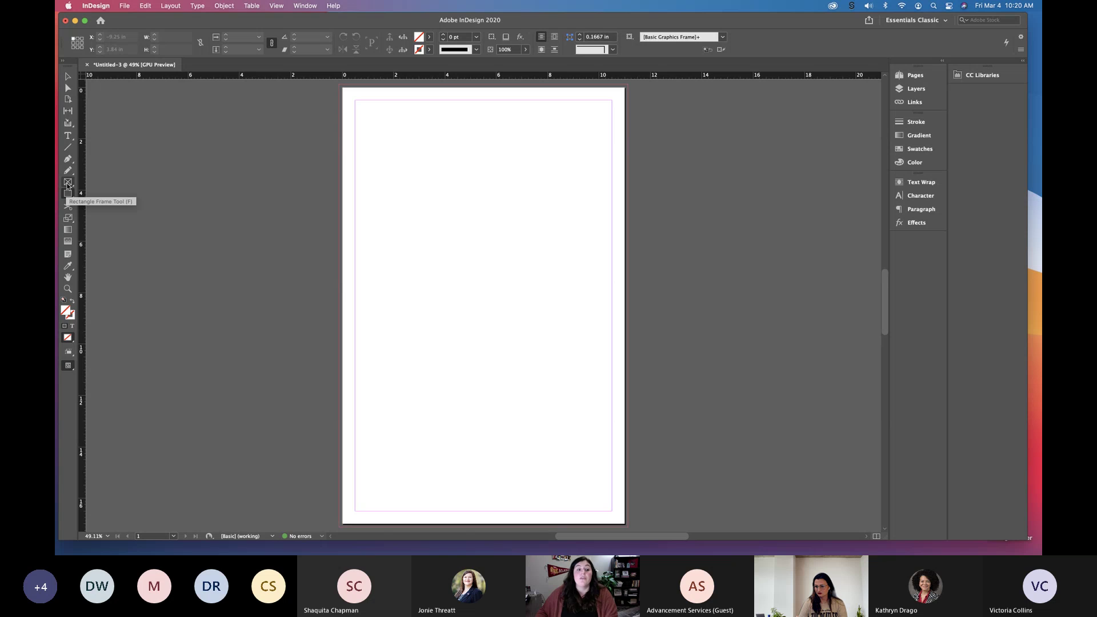
{"action": "left_click", "coordinate": [68, 183]}
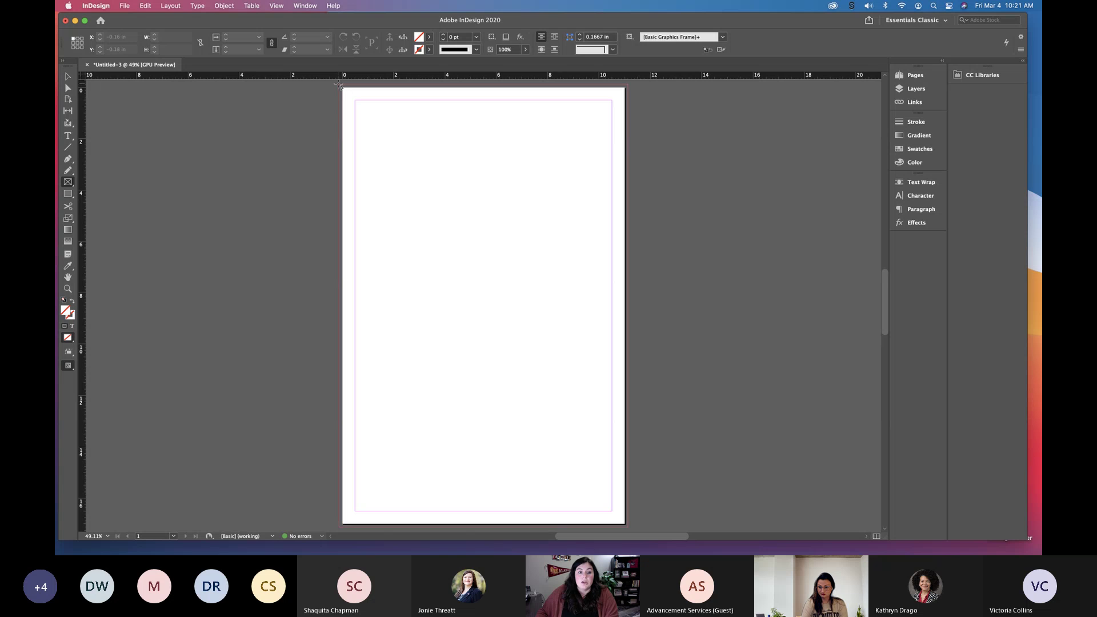
{"action": "left_click_drag", "start_coordinate": [339, 85], "coordinate": [629, 529]}
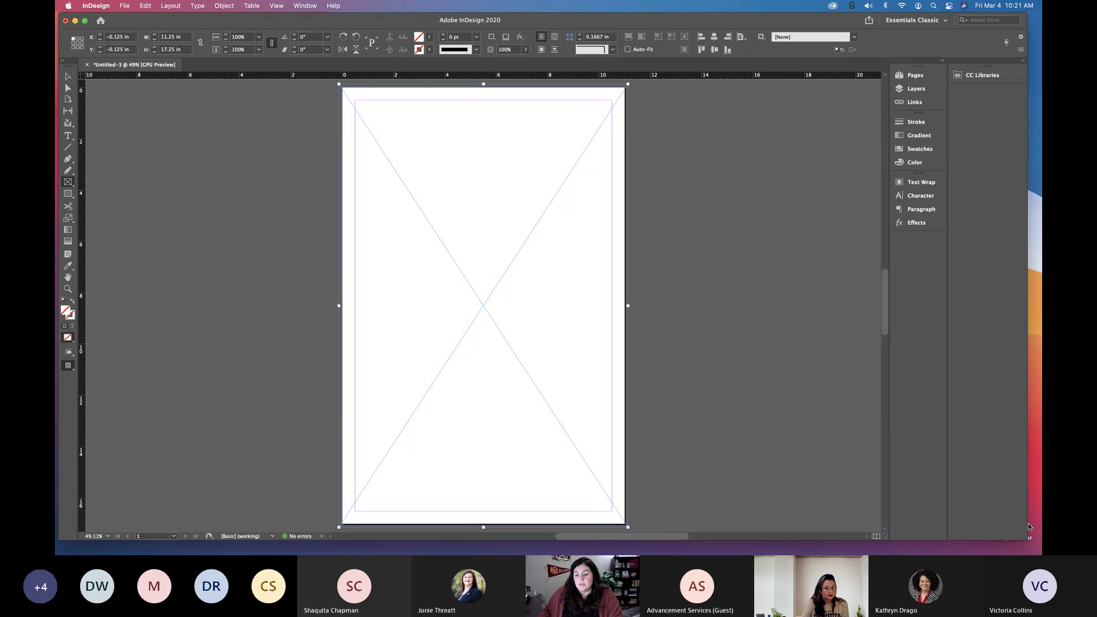
- Narrow the InDesign window to reach the desktop, and open the Indesign Poster folder in Finder beside the page
{"action": "left_click_drag", "start_coordinate": [1028, 524], "coordinate": [952, 524]}
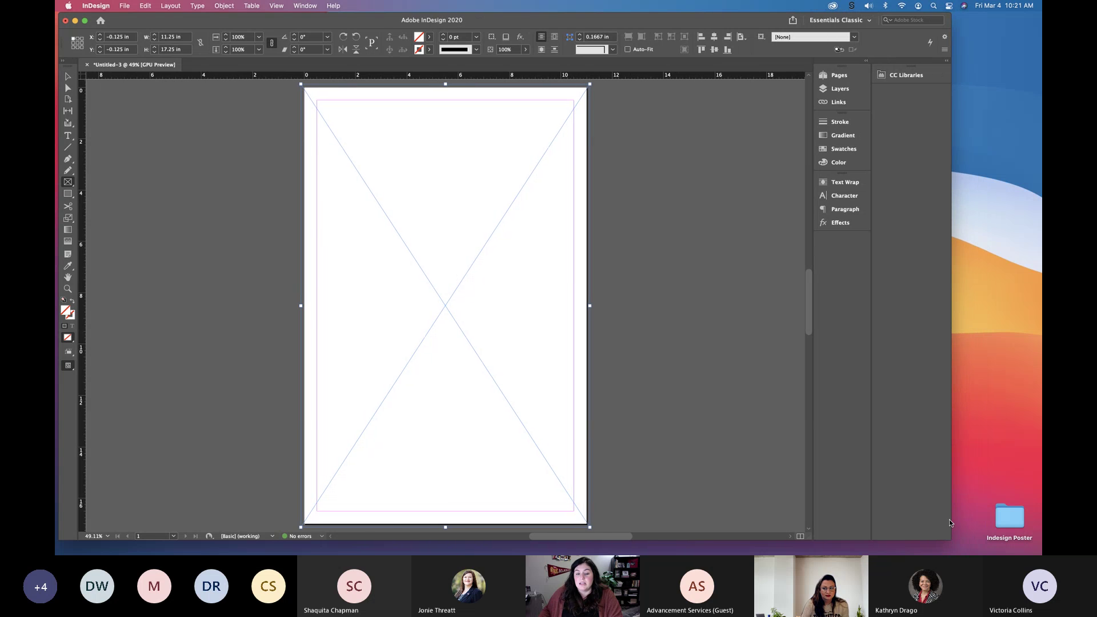
{"action": "left_click", "coordinate": [69, 77]}
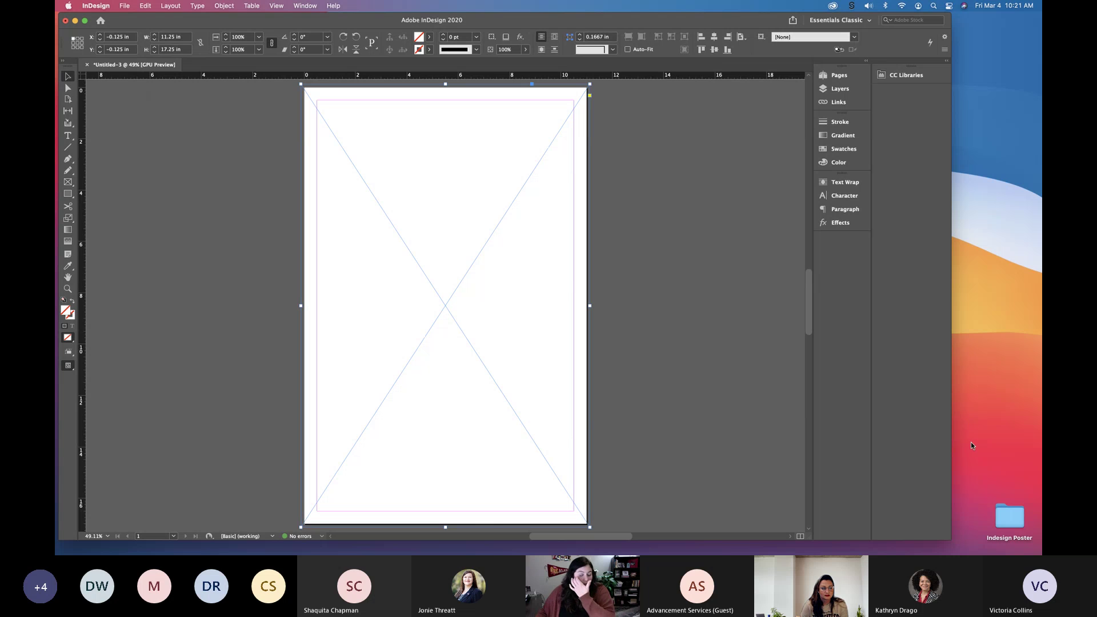
{"action": "left_click_drag", "start_coordinate": [1009, 516], "coordinate": [996, 383]}
{"action": "double_click", "coordinate": [997, 387]}
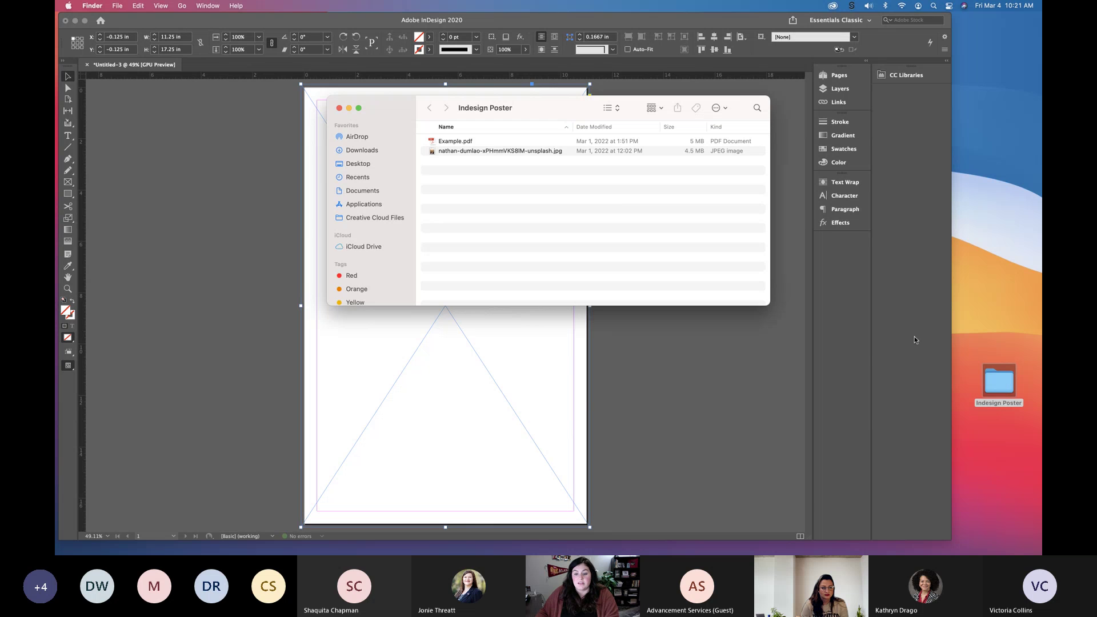
{"action": "left_click_drag", "start_coordinate": [573, 107], "coordinate": [845, 204]}
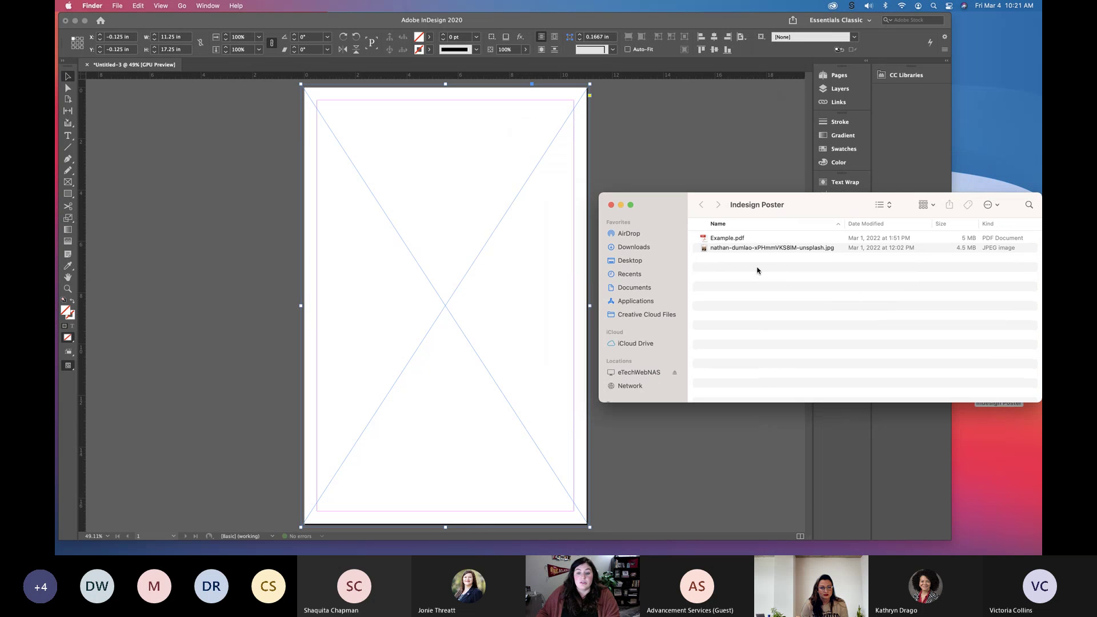
- Place the Unsplash JPEG from the Indesign Poster folder into the full-bleed frame and undo the placement
{"action": "left_click", "coordinate": [707, 250]}
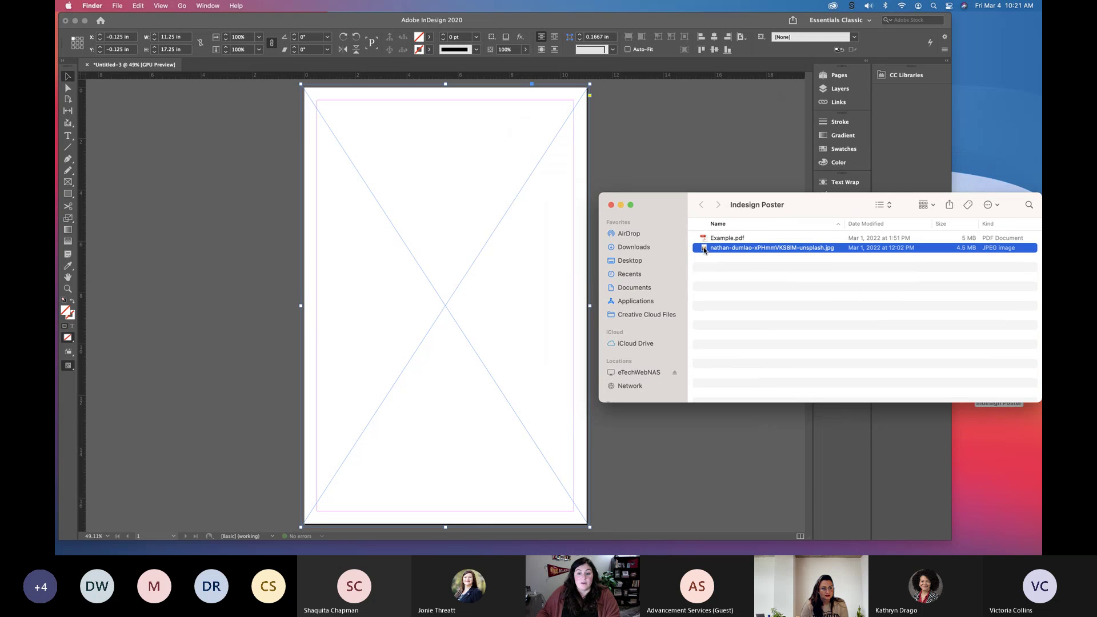
{"action": "left_click_drag", "start_coordinate": [704, 250], "coordinate": [428, 208]}
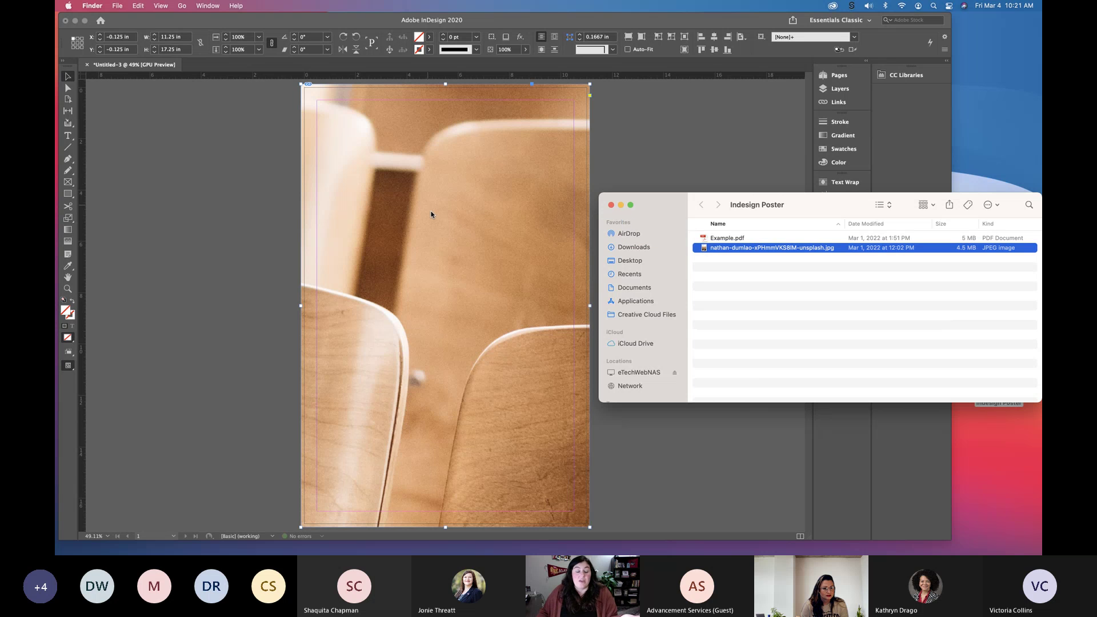
{"action": "left_click", "coordinate": [431, 215]}
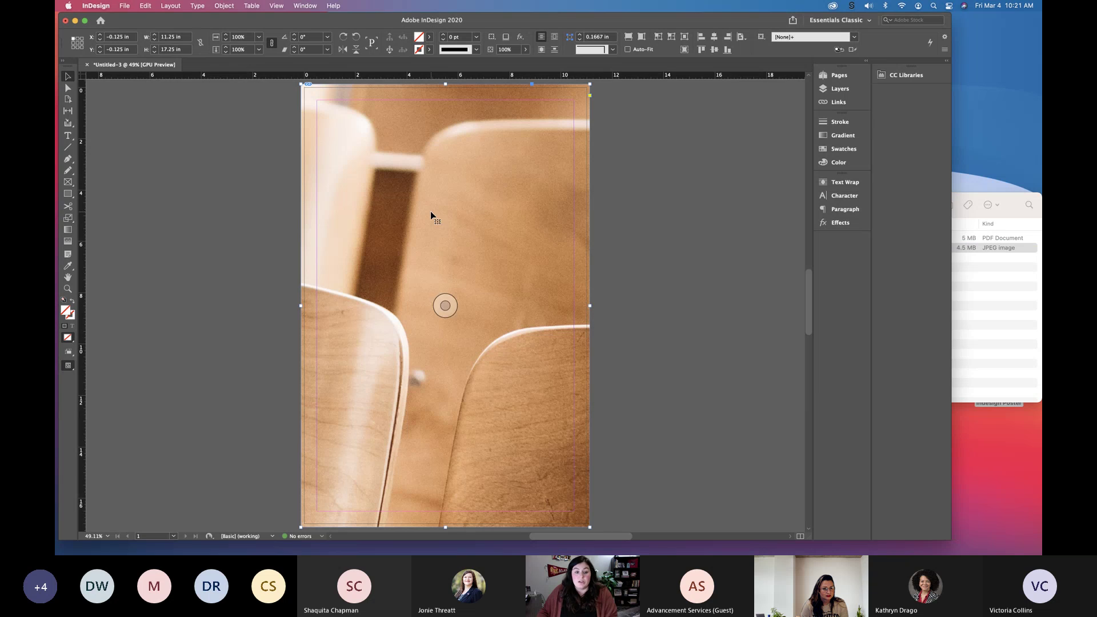
{"action": "key", "text": "super+z"}
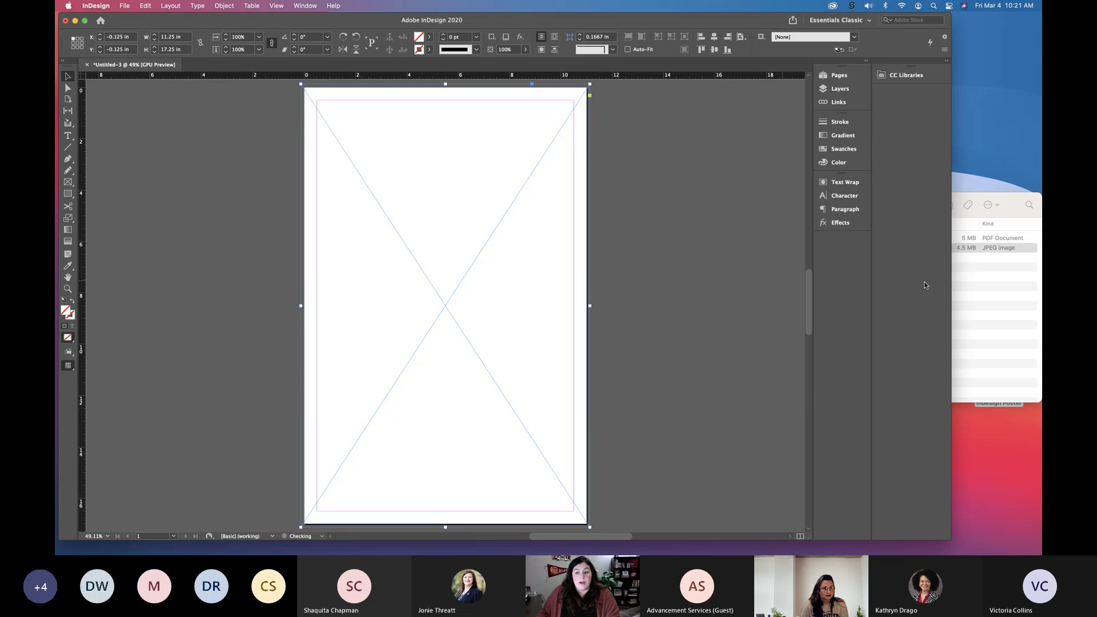
{"action": "left_click", "coordinate": [1005, 322]}
{"action": "left_click", "coordinate": [409, 171]}
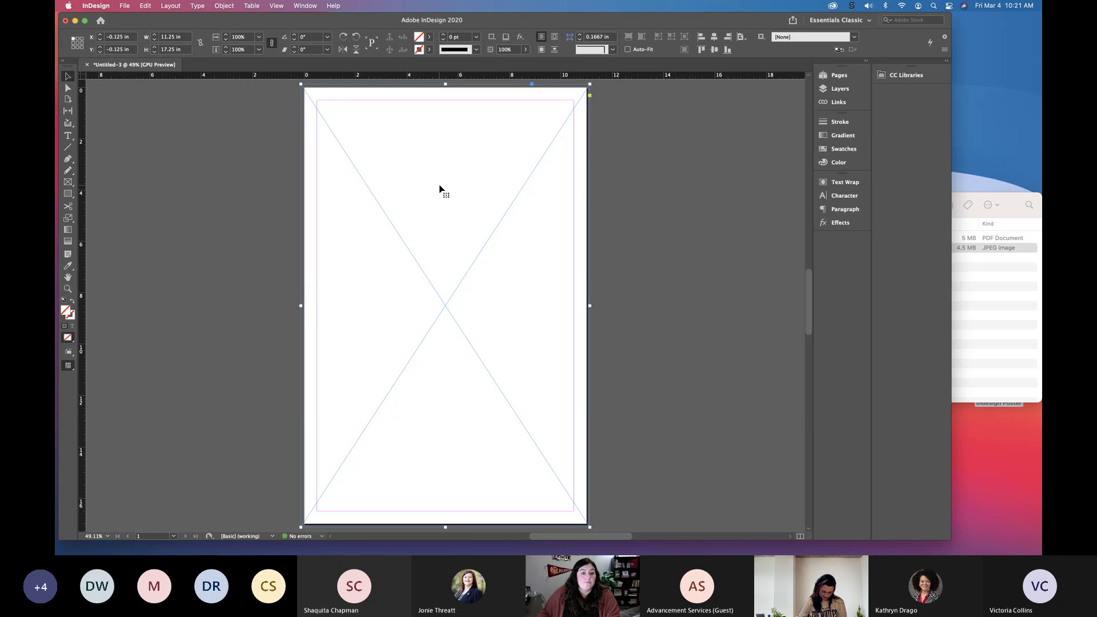
{"action": "left_click", "coordinate": [146, 5]}
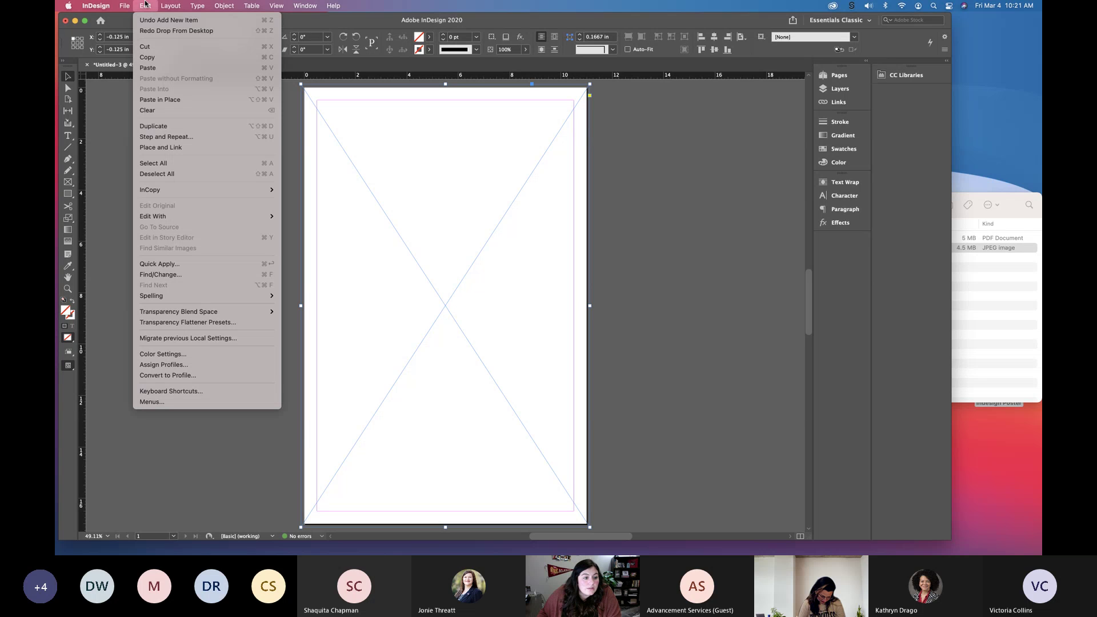
{"action": "left_click", "coordinate": [164, 147]}
{"action": "left_click", "coordinate": [332, 106]}
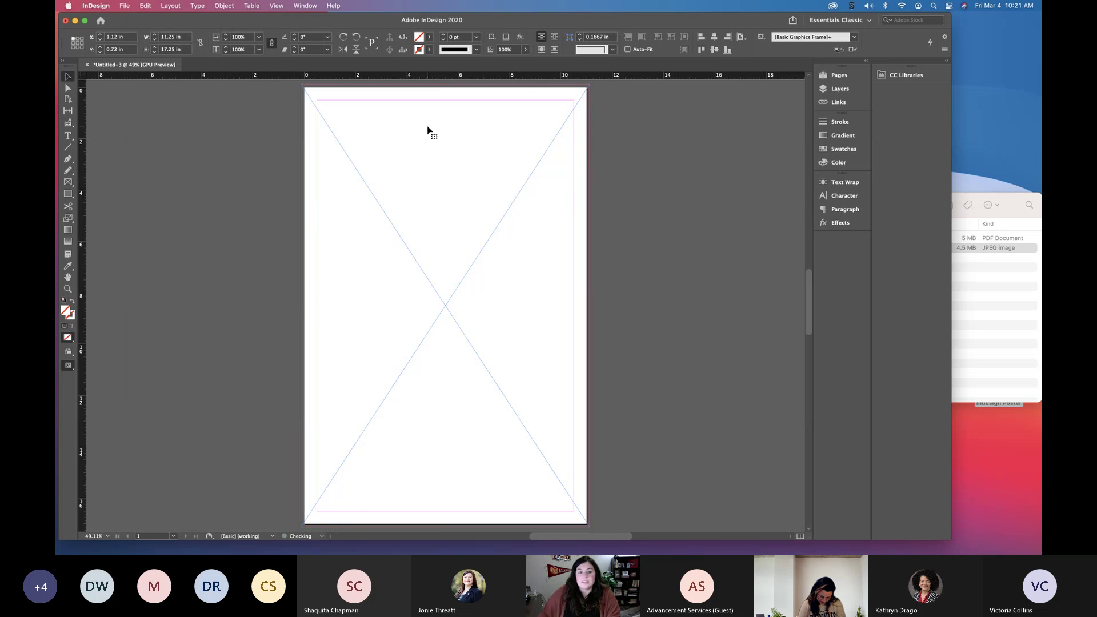
{"action": "key", "text": "ctrl+z"}
- Place the Unsplash JPEG from the Indesign Poster folder through the Place dialog into the selected full-bleed frame, and undo the placement
{"action": "left_click", "coordinate": [125, 5]}
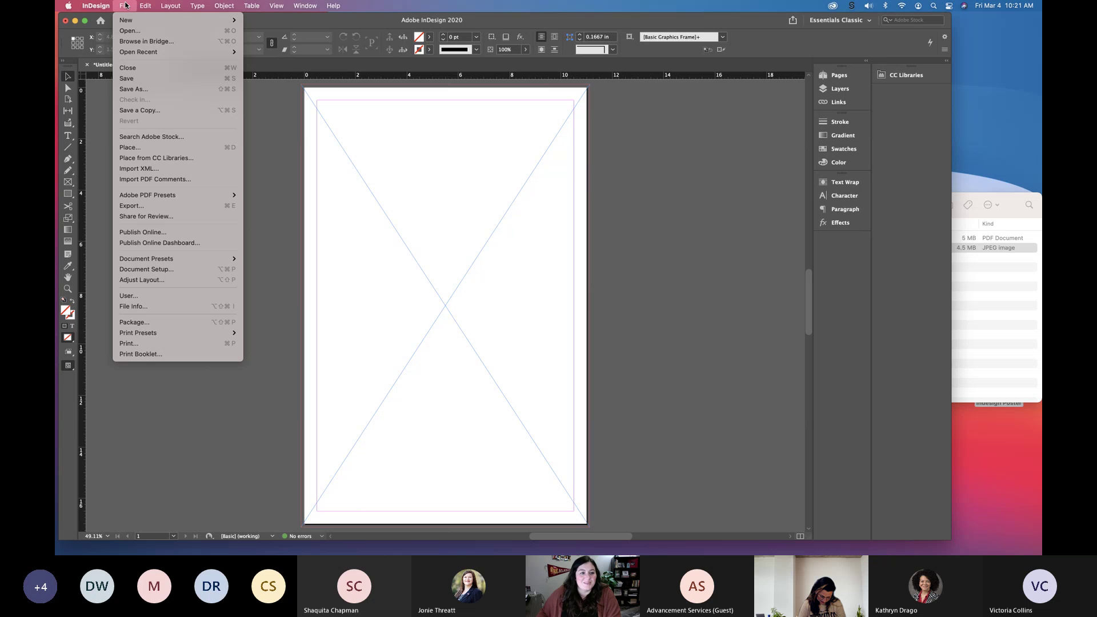
{"action": "left_click", "coordinate": [400, 189]}
{"action": "left_click", "coordinate": [400, 189]}
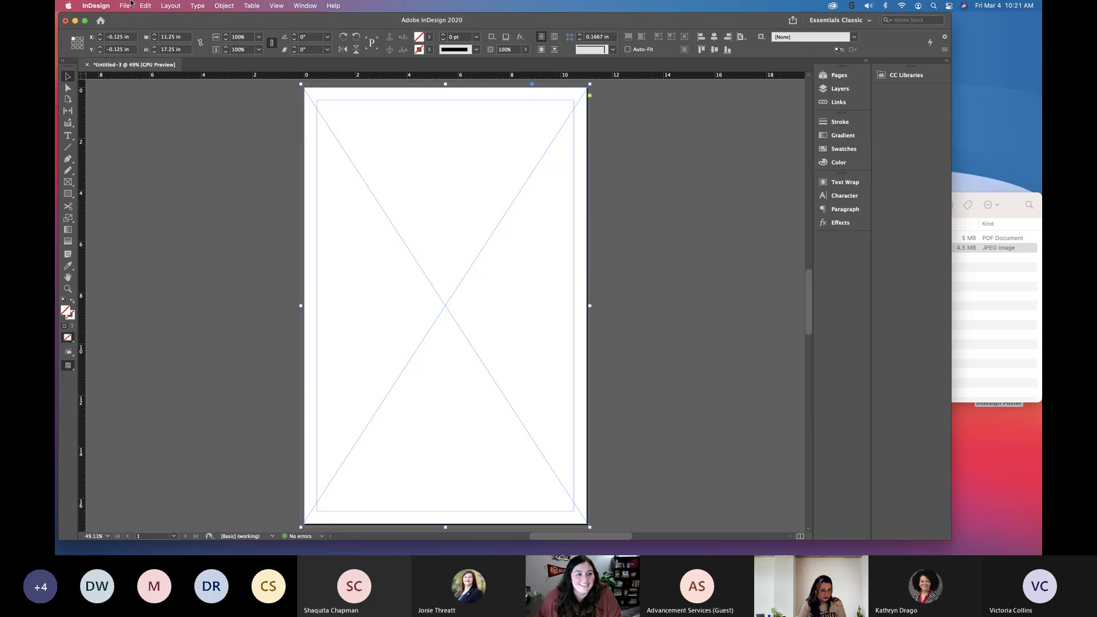
{"action": "left_click", "coordinate": [223, 6]}
{"action": "left_click", "coordinate": [220, 5]}
{"action": "left_click", "coordinate": [121, 6]}
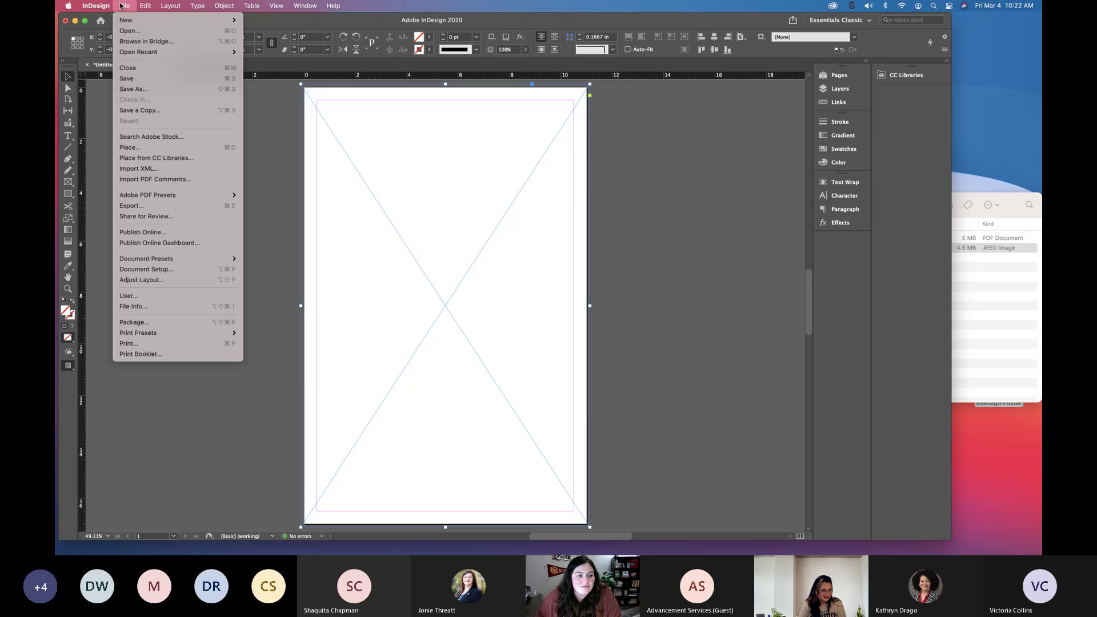
{"action": "left_click", "coordinate": [131, 148]}
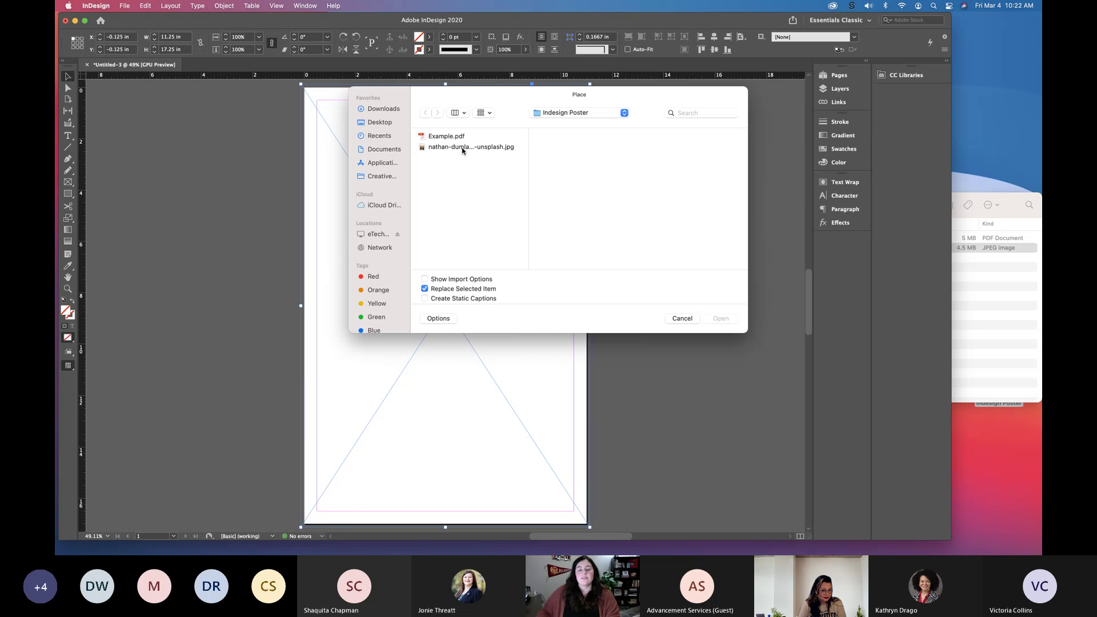
{"action": "left_click", "coordinate": [463, 148]}
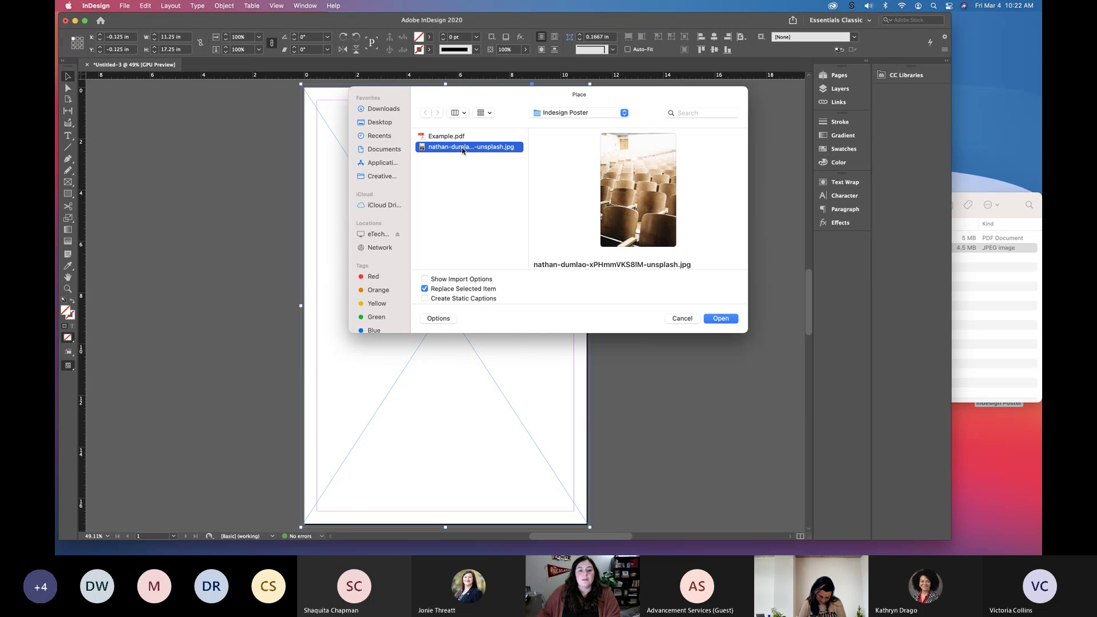
{"action": "left_click", "coordinate": [721, 319]}
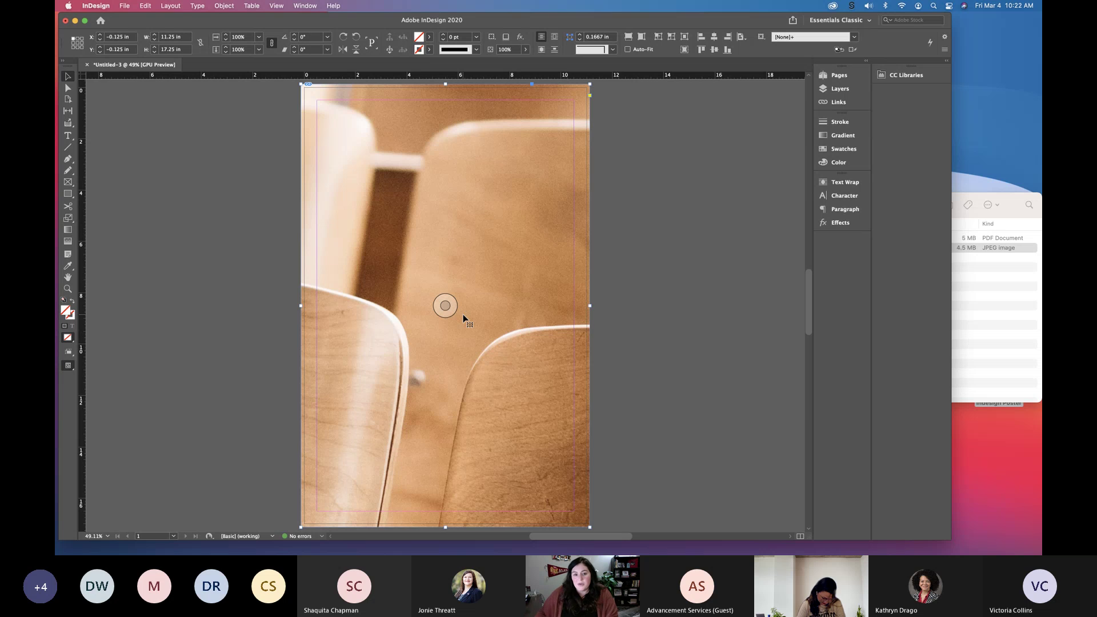
{"action": "key", "text": "super+z"}
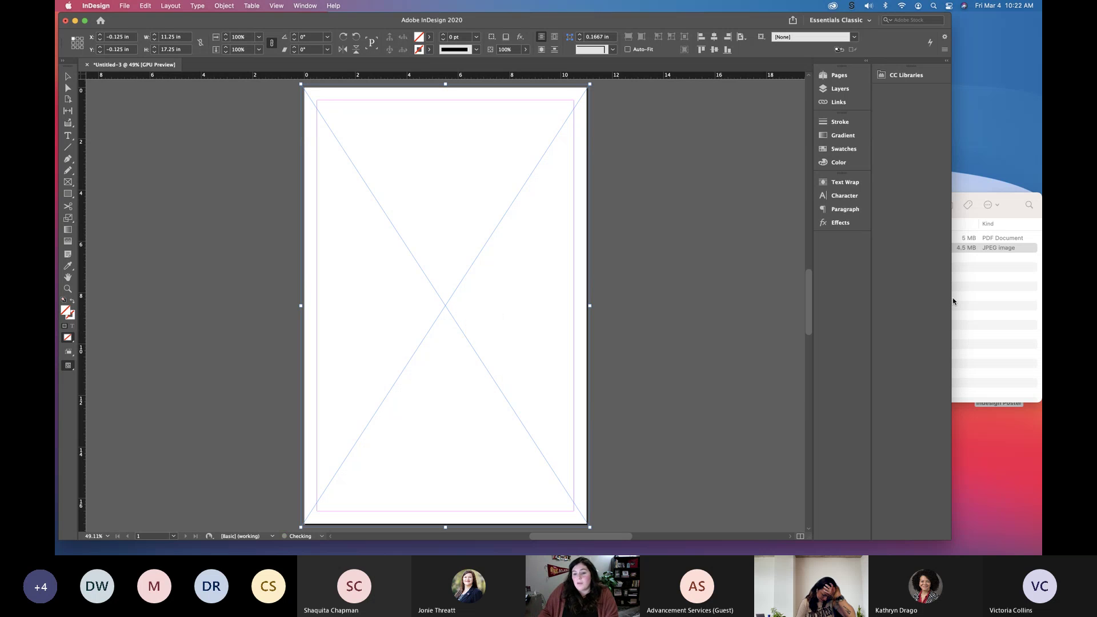
- Place the Unsplash JPEG straight from the Finder folder into the full-bleed frame, minimize the Finder window and return to InDesign
{"action": "left_click", "coordinate": [1020, 282]}
{"action": "left_click", "coordinate": [715, 251]}
{"action": "left_click_drag", "start_coordinate": [715, 250], "coordinate": [425, 216]}
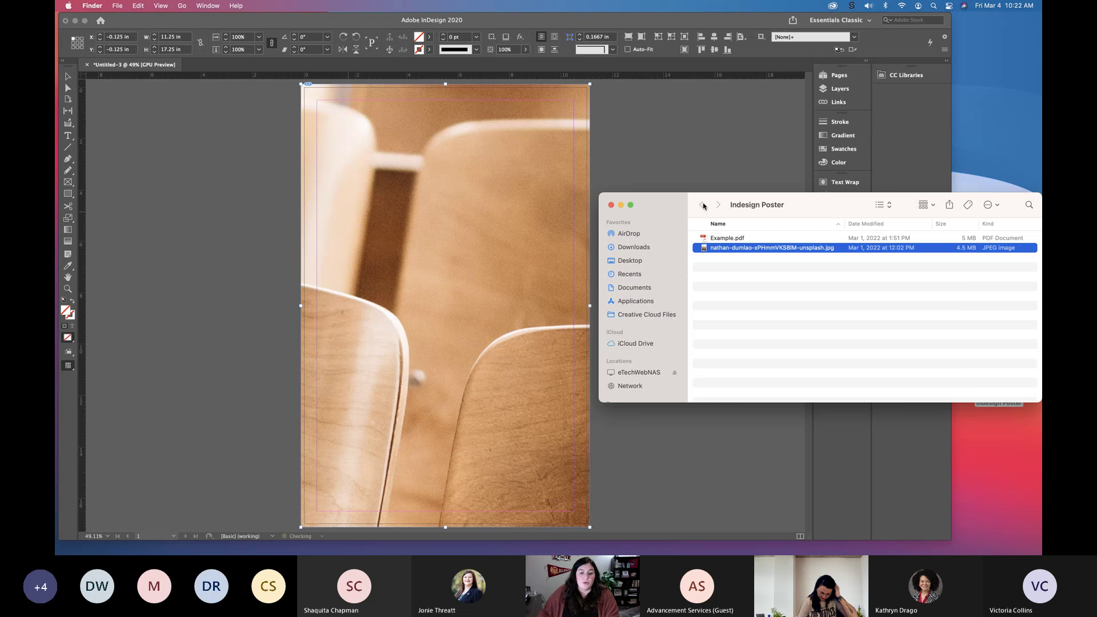
{"action": "left_click", "coordinate": [621, 205]}
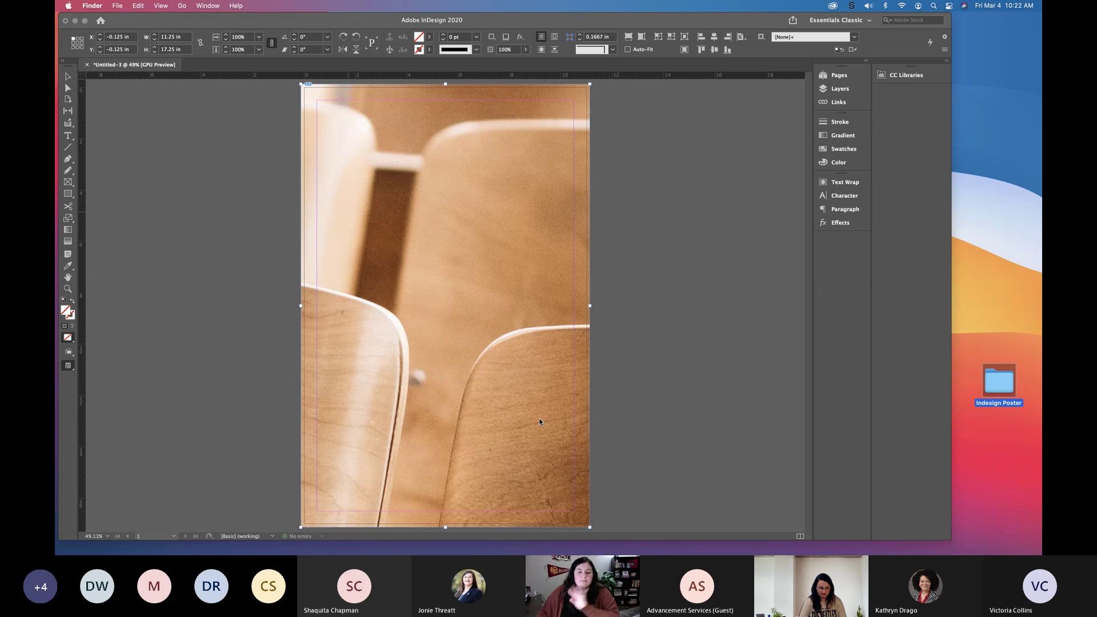
{"action": "left_click", "coordinate": [468, 284]}
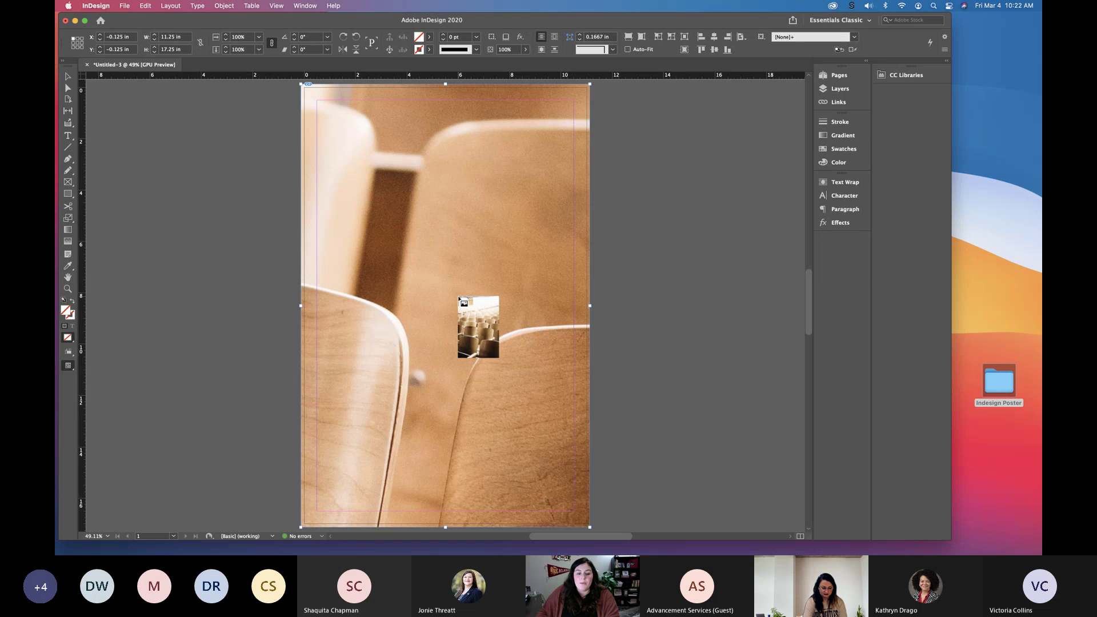
- Select the photo inside the frame, apply the Fill Frame Proportionally fitting, and undo it
{"action": "double_click", "coordinate": [524, 299]}
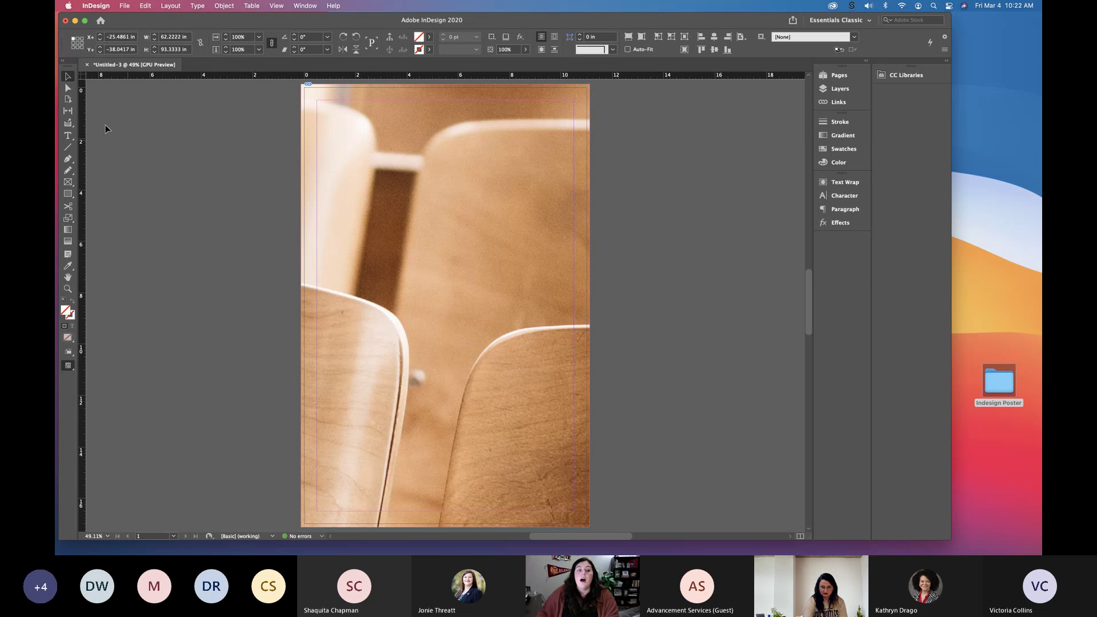
{"action": "left_click", "coordinate": [190, 171]}
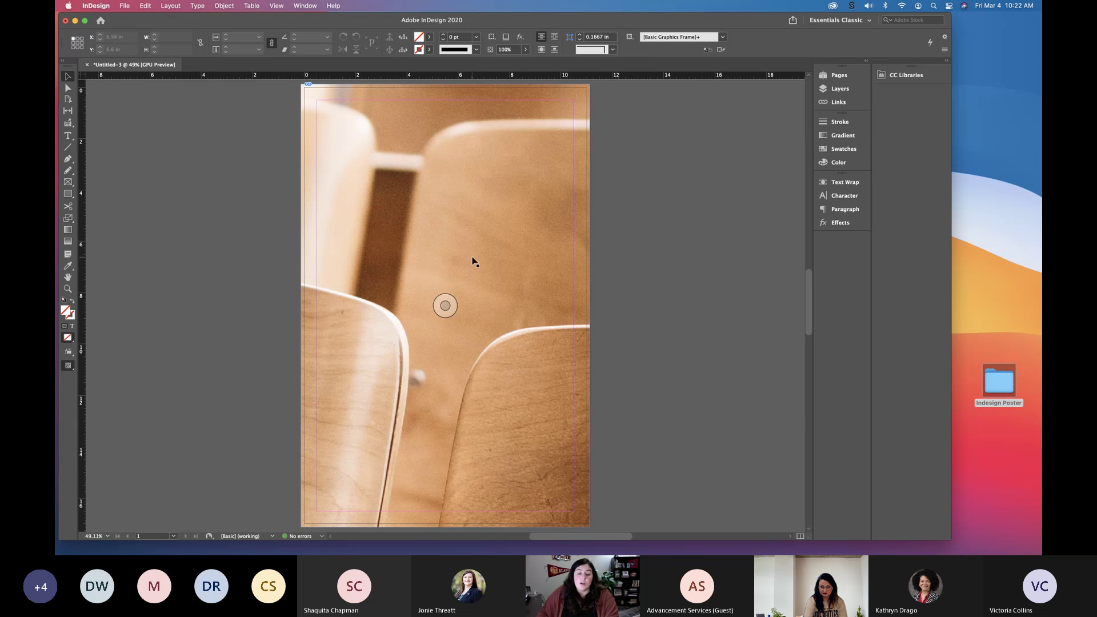
{"action": "right_click", "coordinate": [441, 229]}
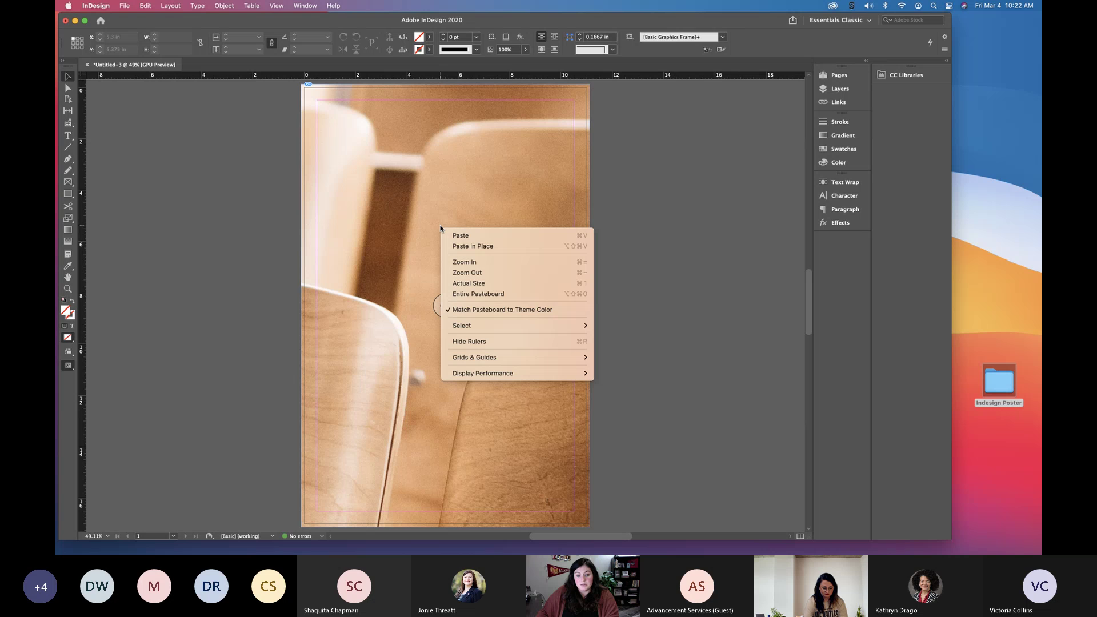
{"action": "left_click", "coordinate": [455, 223]}
{"action": "left_click", "coordinate": [455, 223]}
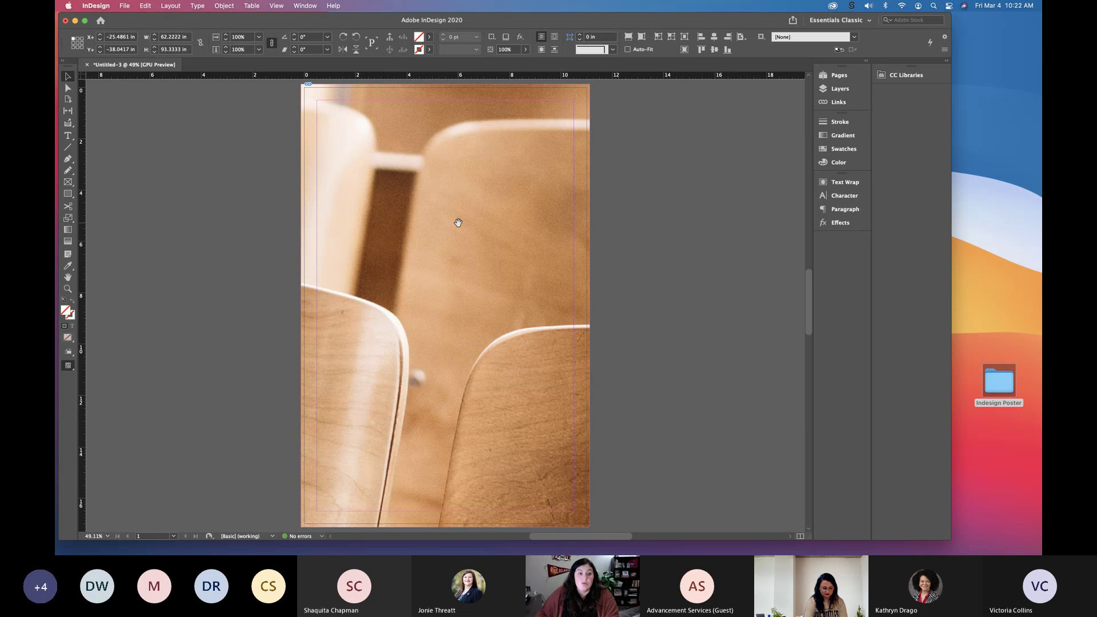
{"action": "right_click", "coordinate": [444, 197]}
{"action": "mouse_move", "coordinate": [481, 324]}
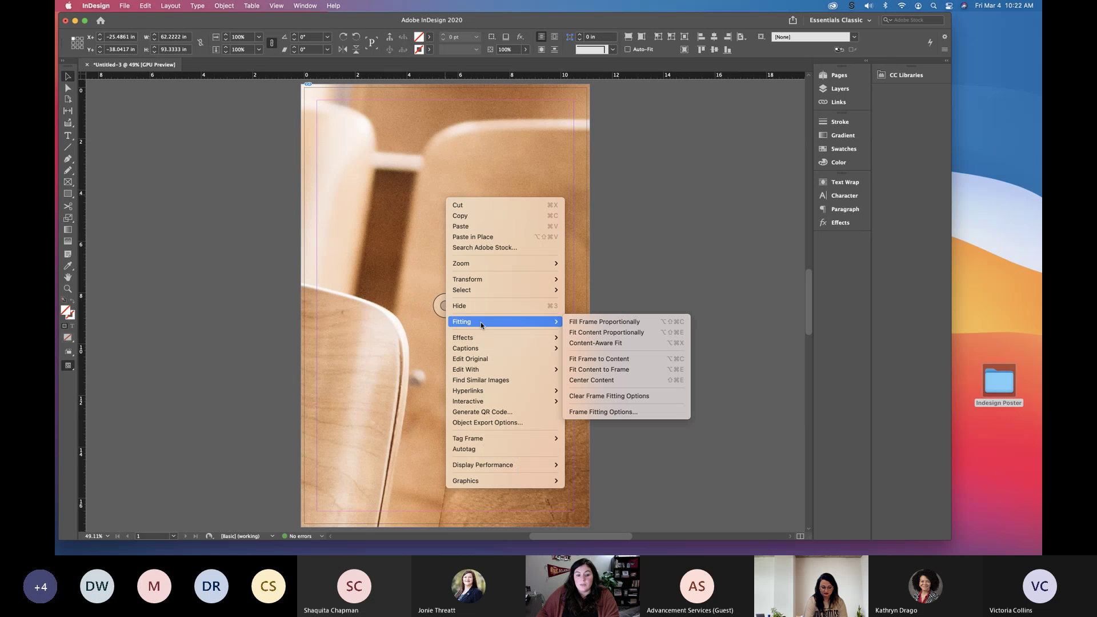
{"action": "left_click", "coordinate": [611, 323]}
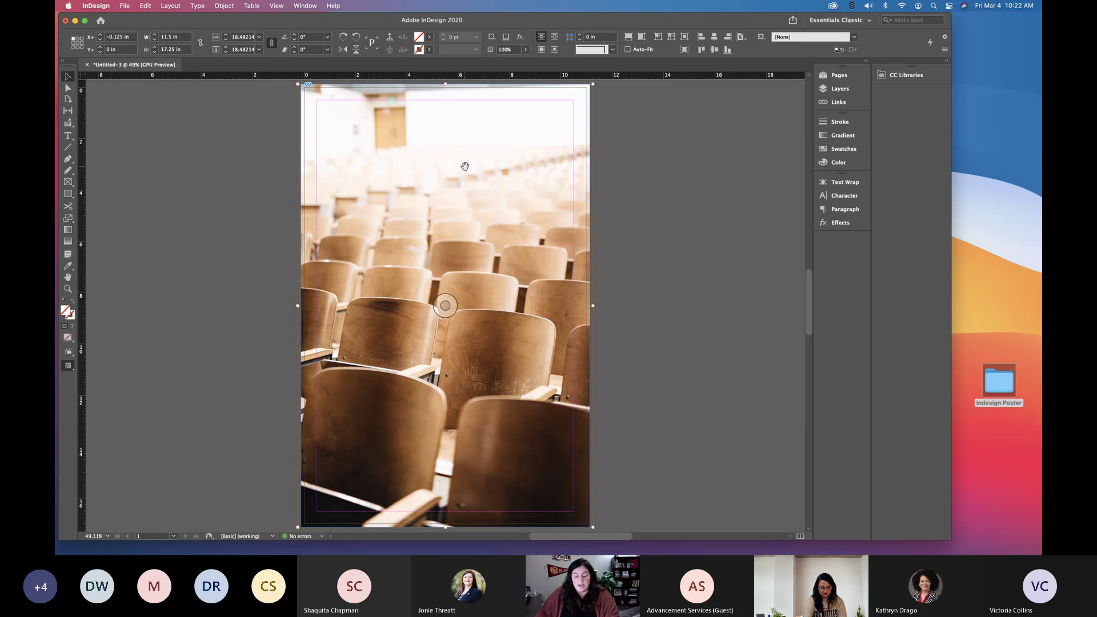
{"action": "key", "text": "super+z"}
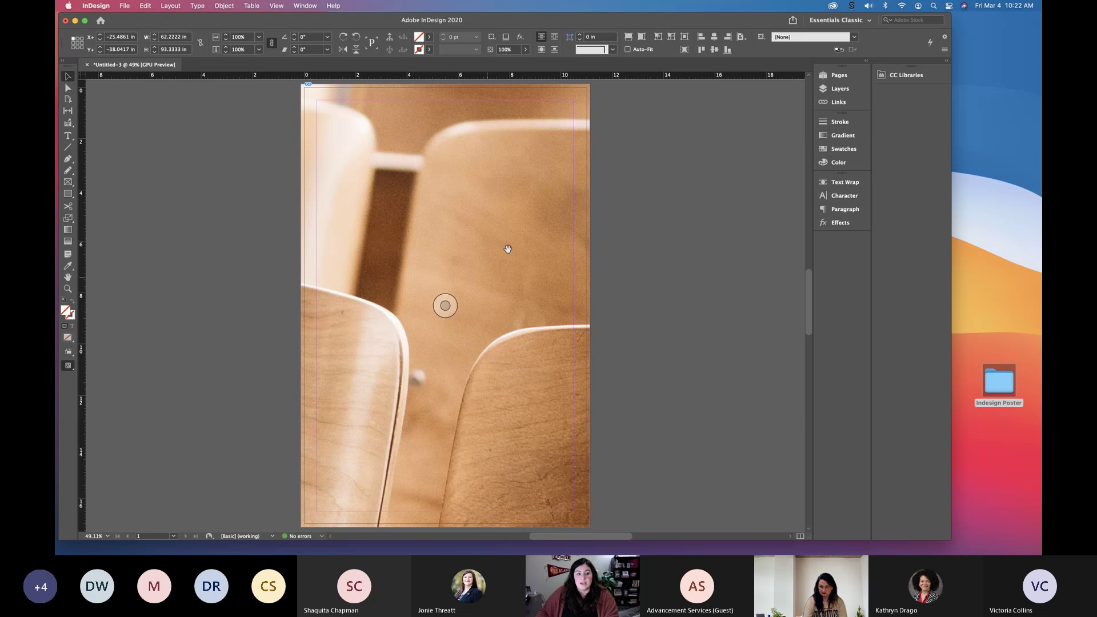
- Select the photo inside its frame and shift it about 2 in to the right and 1.4 in down
{"action": "left_click", "coordinate": [228, 222]}
{"action": "left_click", "coordinate": [393, 169]}
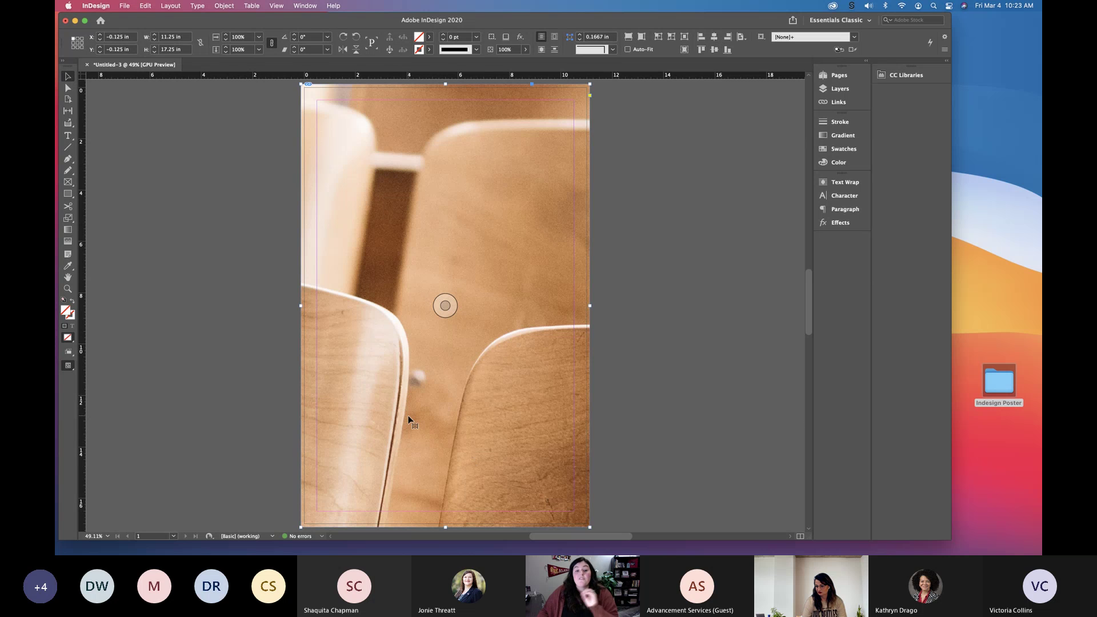
{"action": "double_click", "coordinate": [439, 188]}
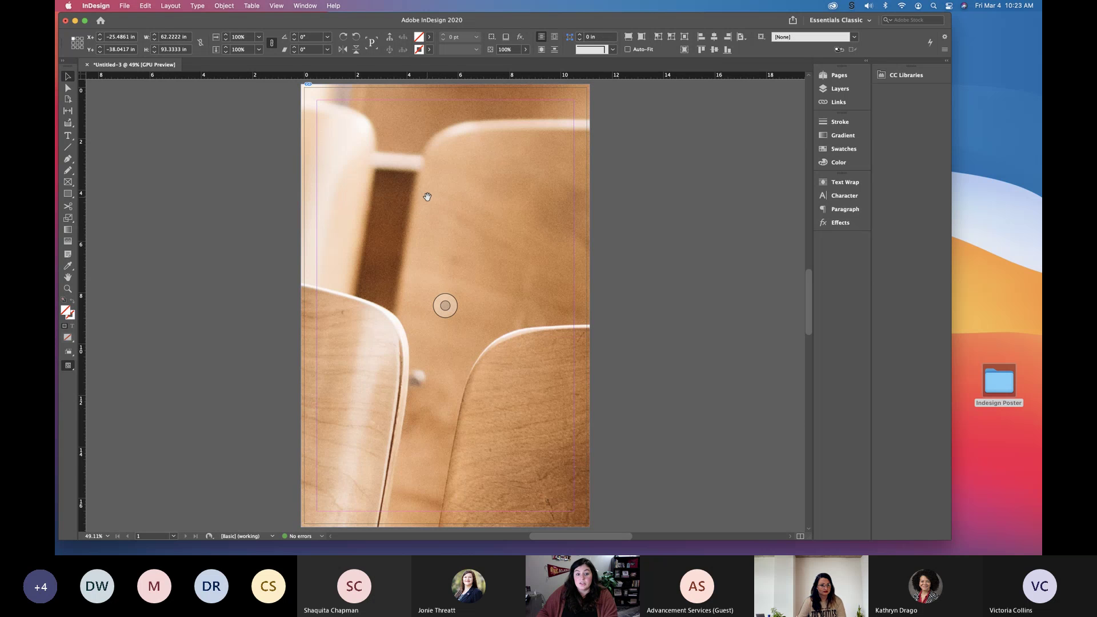
{"action": "left_click_drag", "start_coordinate": [414, 194], "coordinate": [471, 236]}
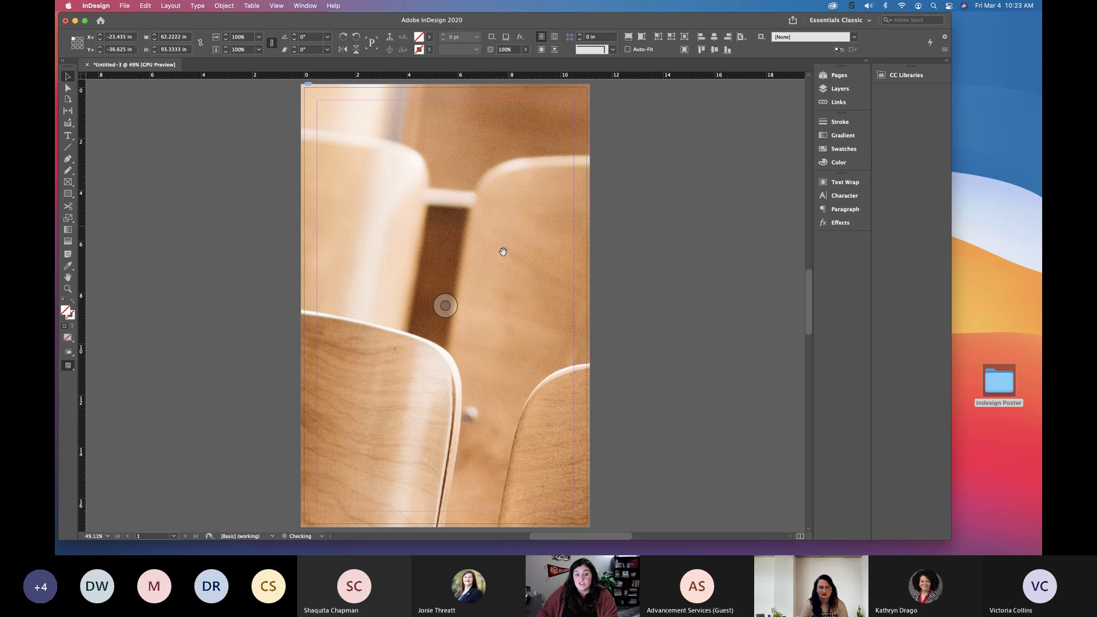
- Try the Fit Content Proportionally fitting on the photo and undo it
{"action": "right_click", "coordinate": [445, 218]}
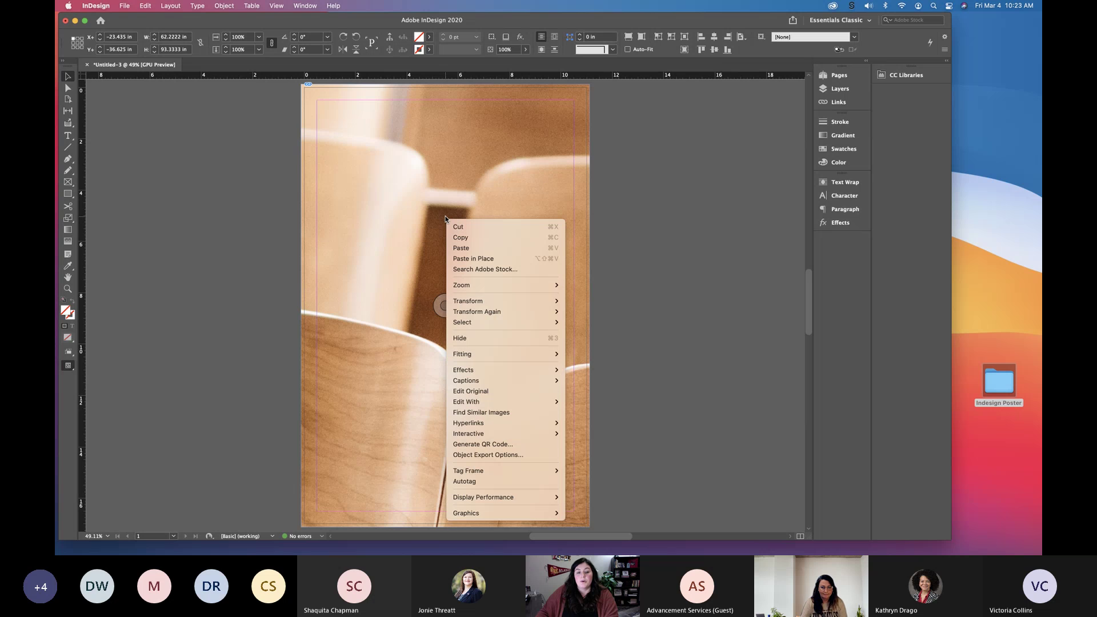
{"action": "mouse_move", "coordinate": [503, 355]}
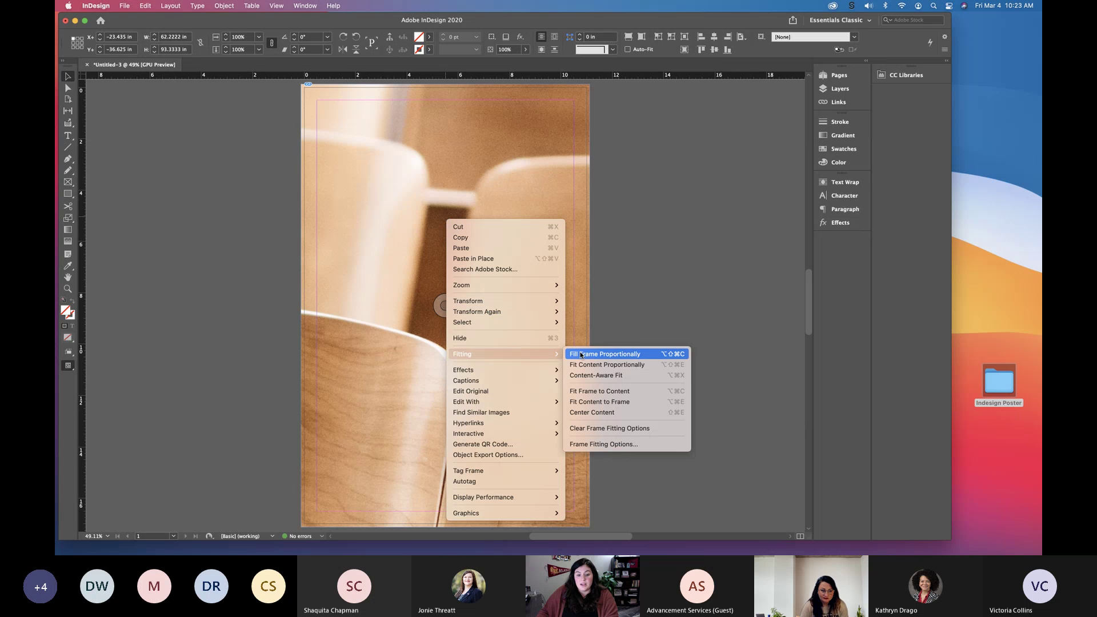
{"action": "left_click", "coordinate": [623, 368]}
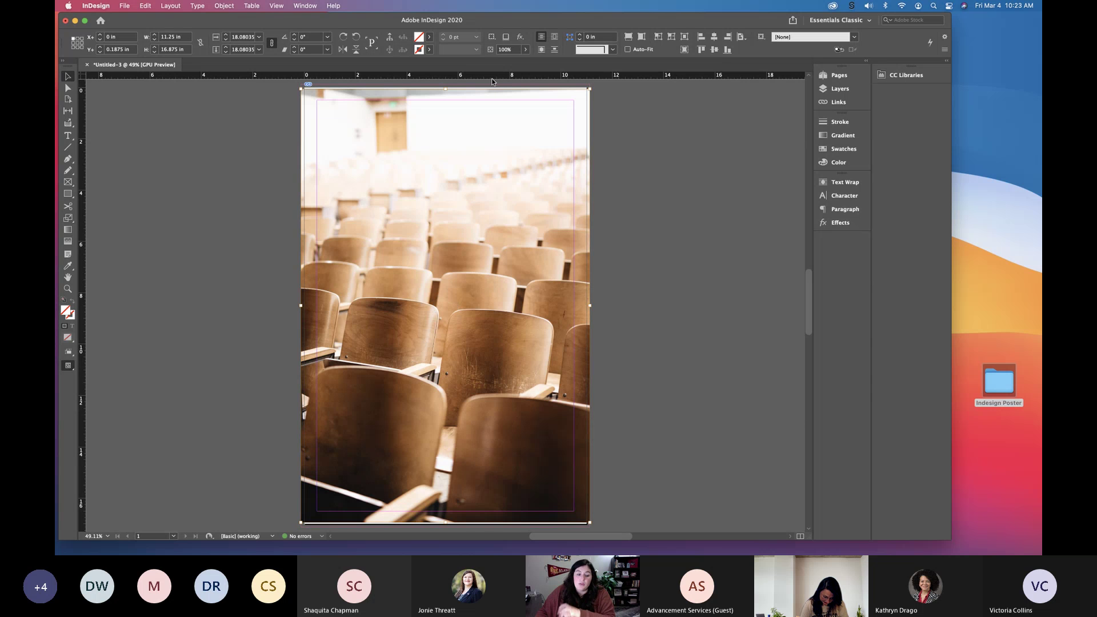
{"action": "key", "text": "super+z"}
- Fit the photo with Fill Frame Proportionally so it covers the full-bleed frame, and deselect it
{"action": "right_click", "coordinate": [471, 196]}
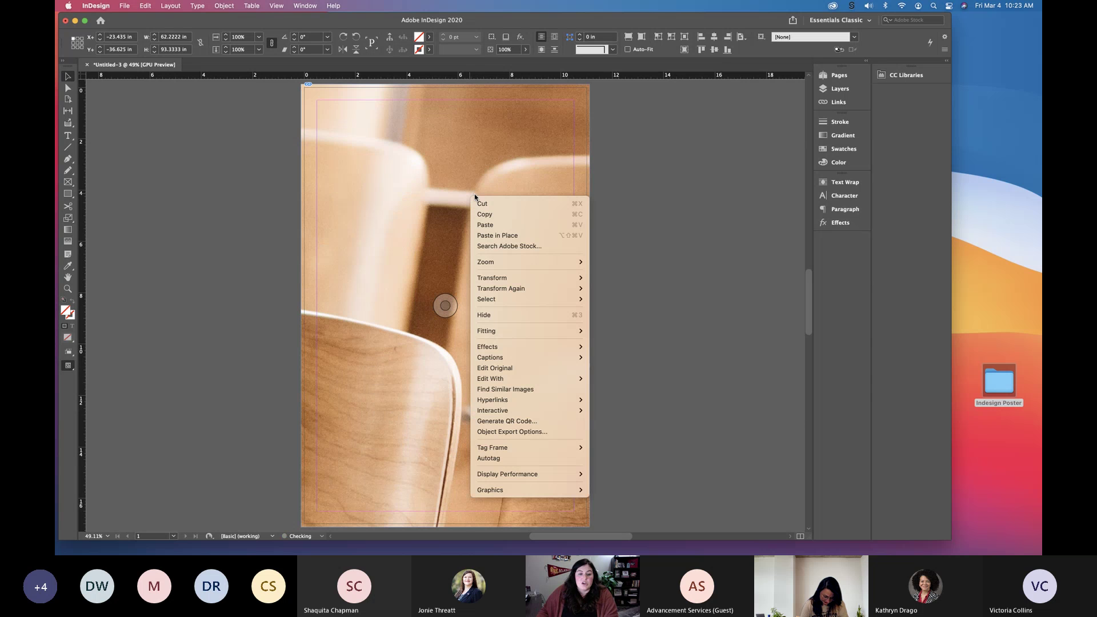
{"action": "mouse_move", "coordinate": [561, 329]}
{"action": "left_click", "coordinate": [658, 331]}
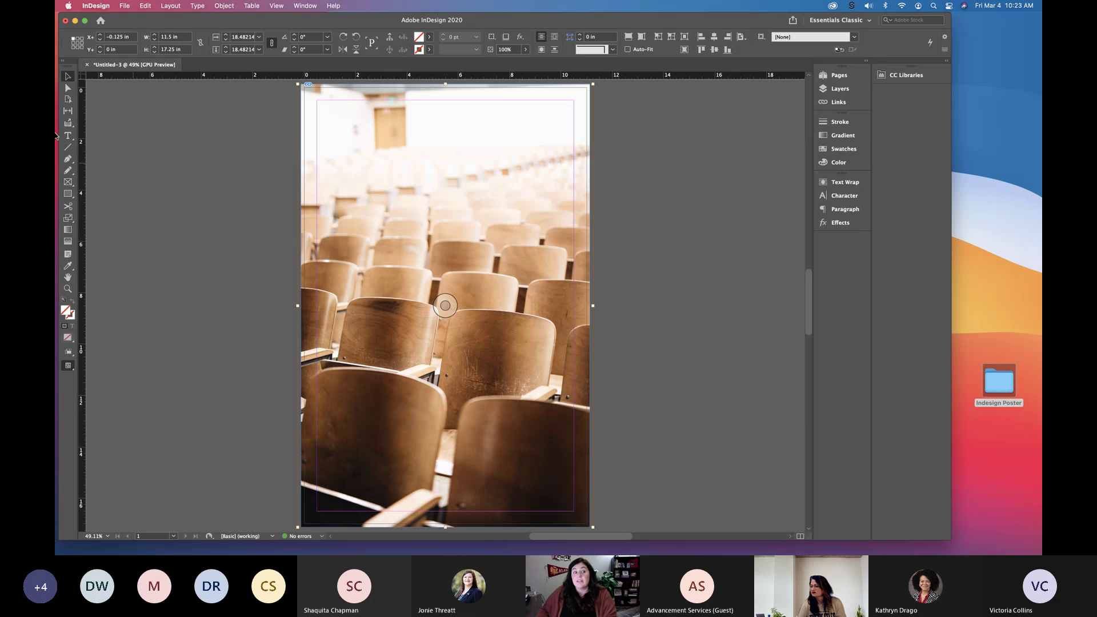
{"action": "left_click", "coordinate": [228, 176]}
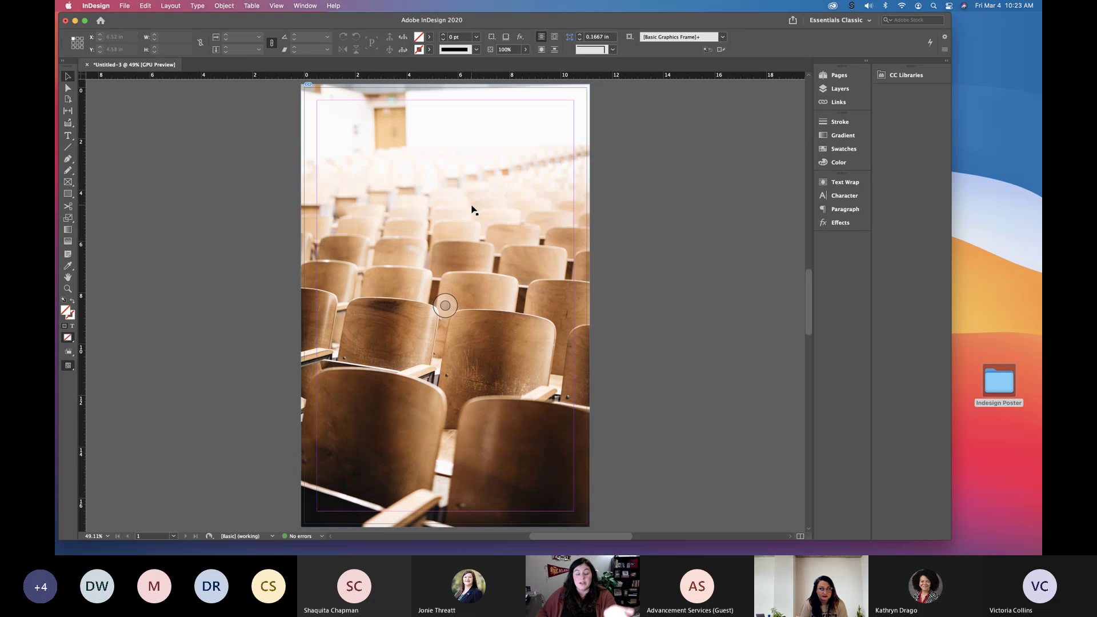
- Draw a rectangle about 7.78 by 12.42 in over the middle of the photo and give it a Black stroke
{"action": "left_click", "coordinate": [68, 194]}
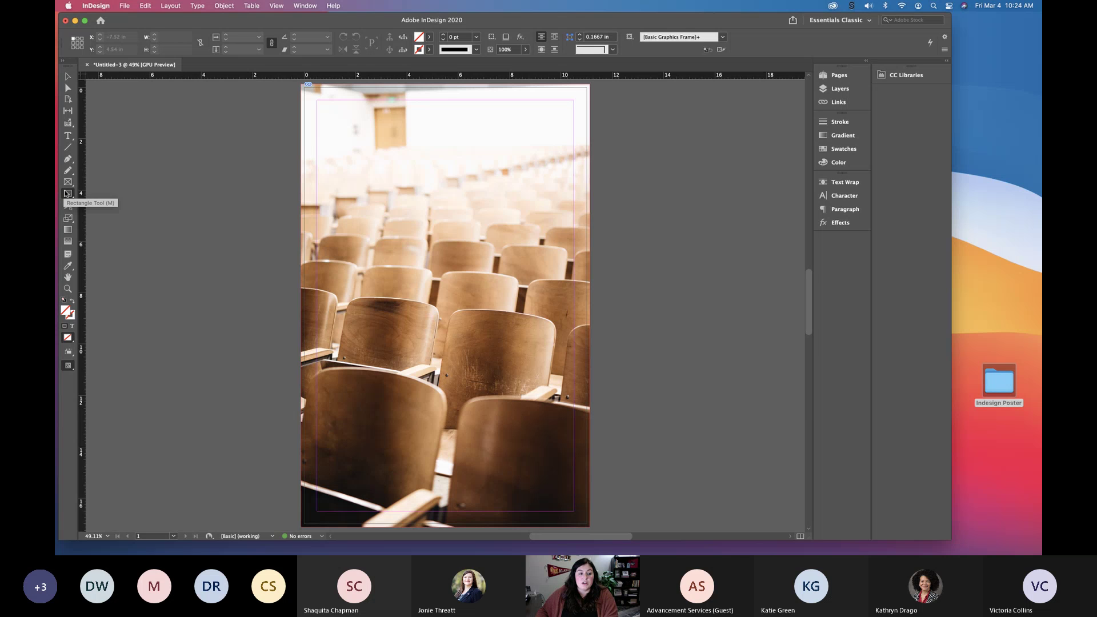
{"action": "left_click_drag", "start_coordinate": [353, 146], "coordinate": [553, 465]}
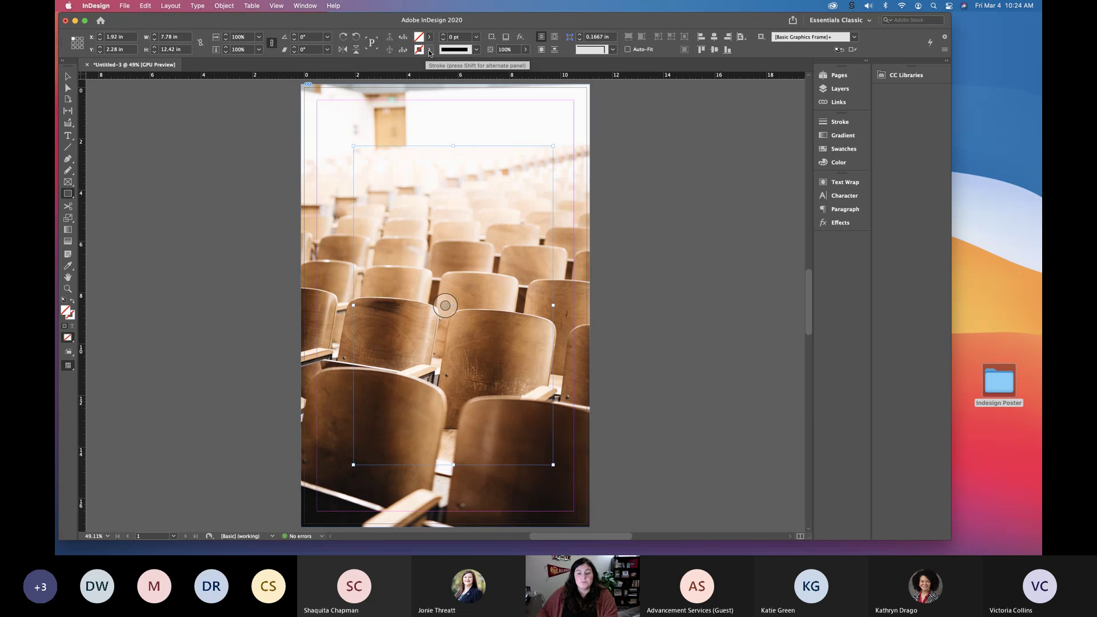
{"action": "left_click", "coordinate": [429, 51]}
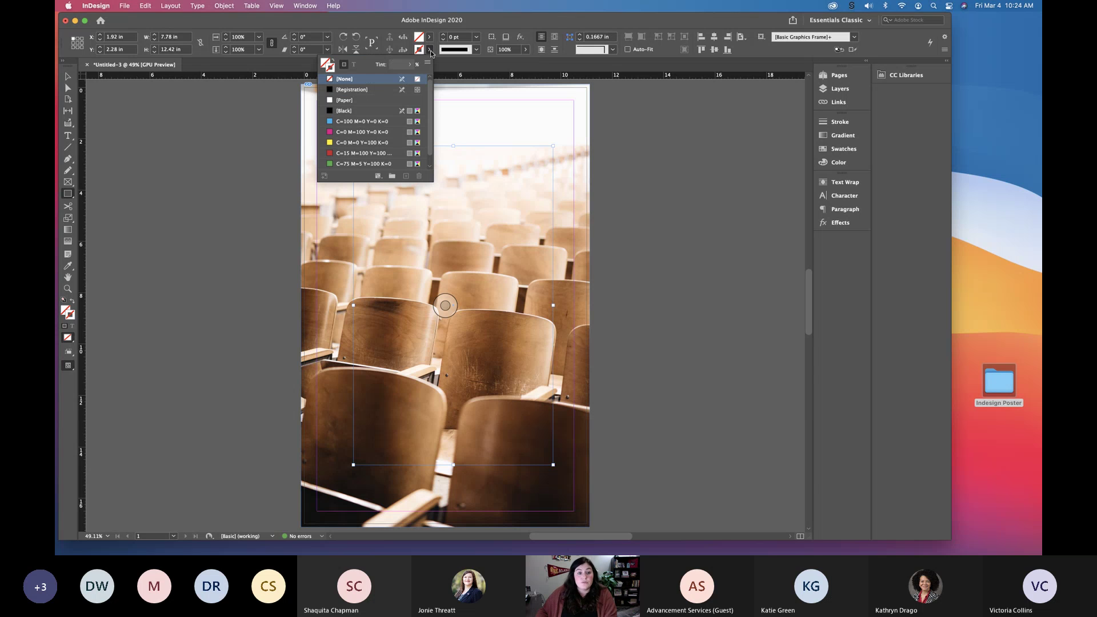
{"action": "left_click", "coordinate": [346, 111]}
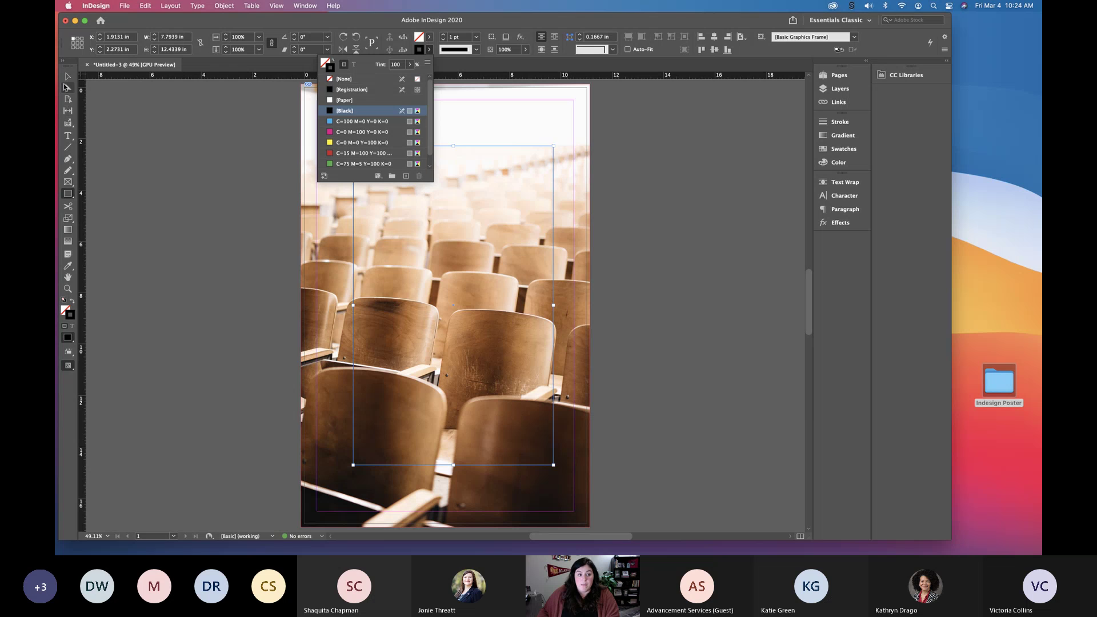
- Move the rectangle up and to the left to about X 1.52 in, Y 1.58 in, and set its stroke to None
{"action": "left_click", "coordinate": [68, 77]}
{"action": "left_click", "coordinate": [190, 159]}
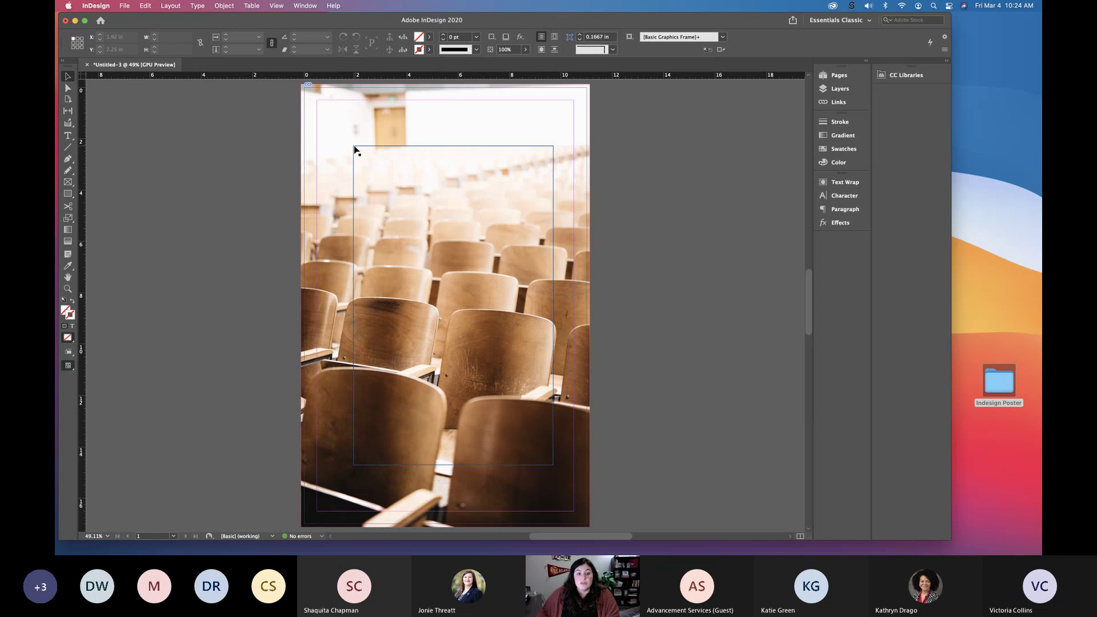
{"action": "mouse_move", "coordinate": [361, 150]}
{"action": "left_mouse_down"}
{"action": "mouse_move", "coordinate": [359, 123]}
{"action": "mouse_move", "coordinate": [351, 132]}
{"action": "left_mouse_up"}
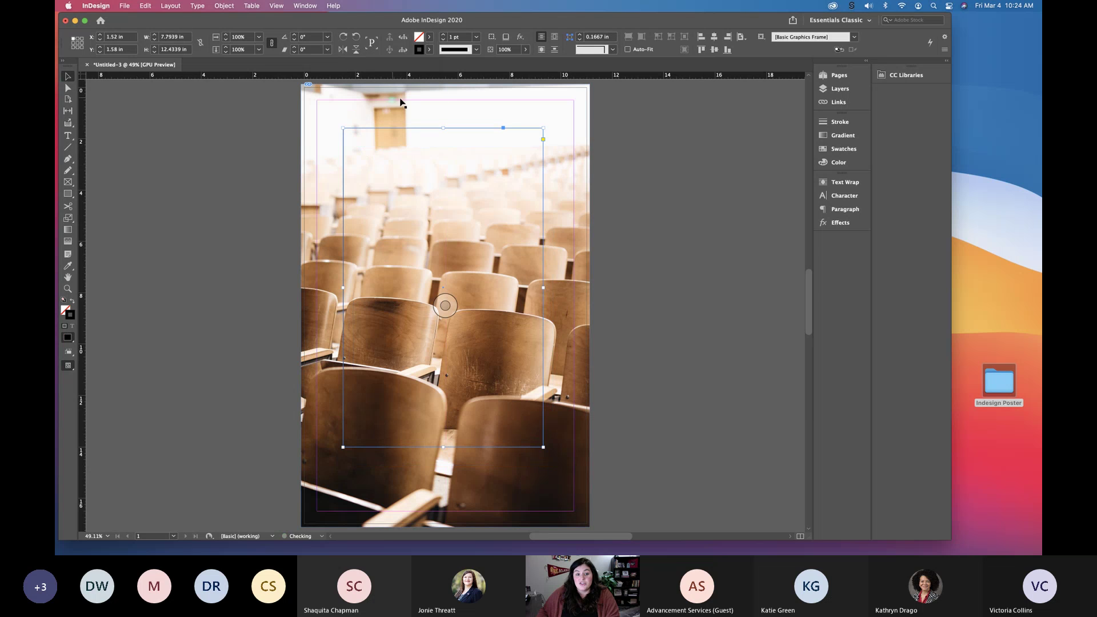
{"action": "left_click", "coordinate": [429, 50]}
{"action": "left_click", "coordinate": [364, 80]}
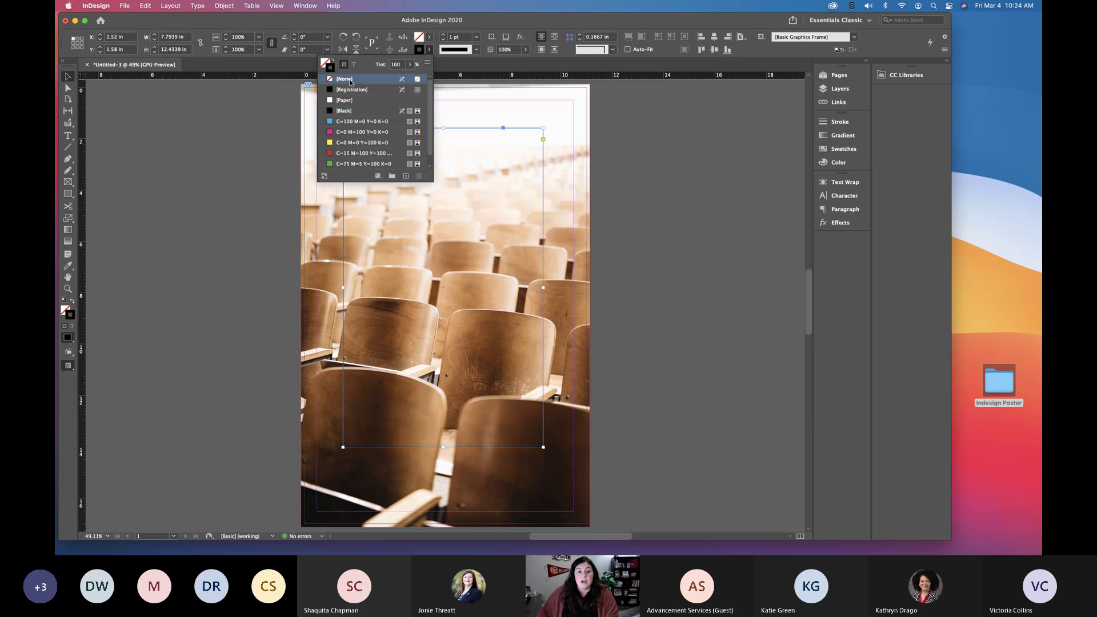
- Fill the rectangle with the Paper swatch
{"action": "left_click", "coordinate": [429, 37]}
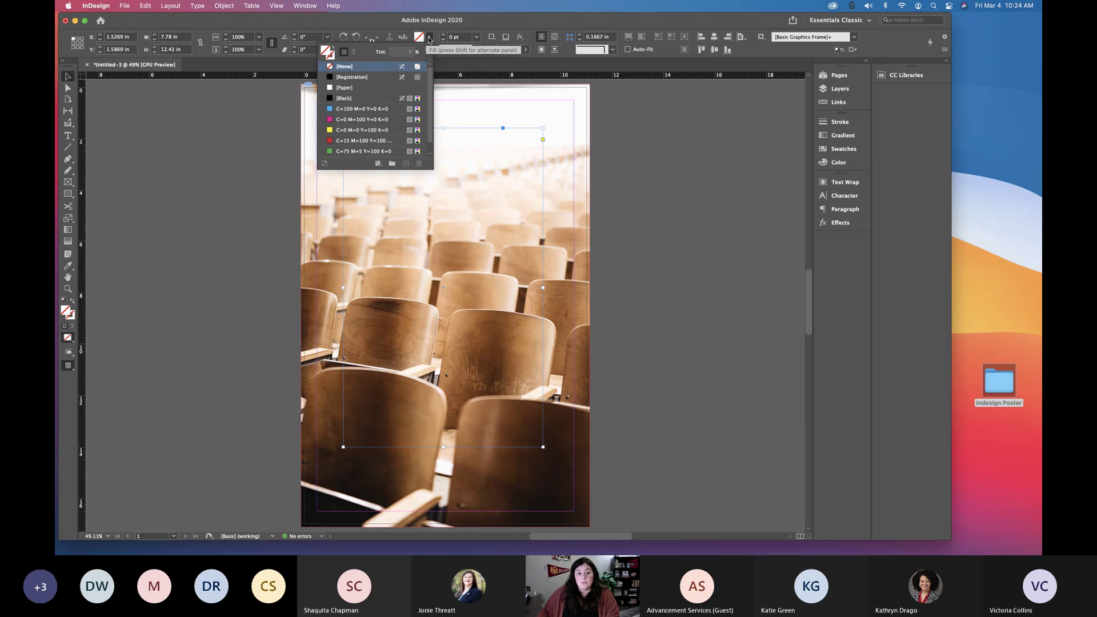
{"action": "left_click", "coordinate": [429, 38]}
{"action": "left_click", "coordinate": [842, 148]}
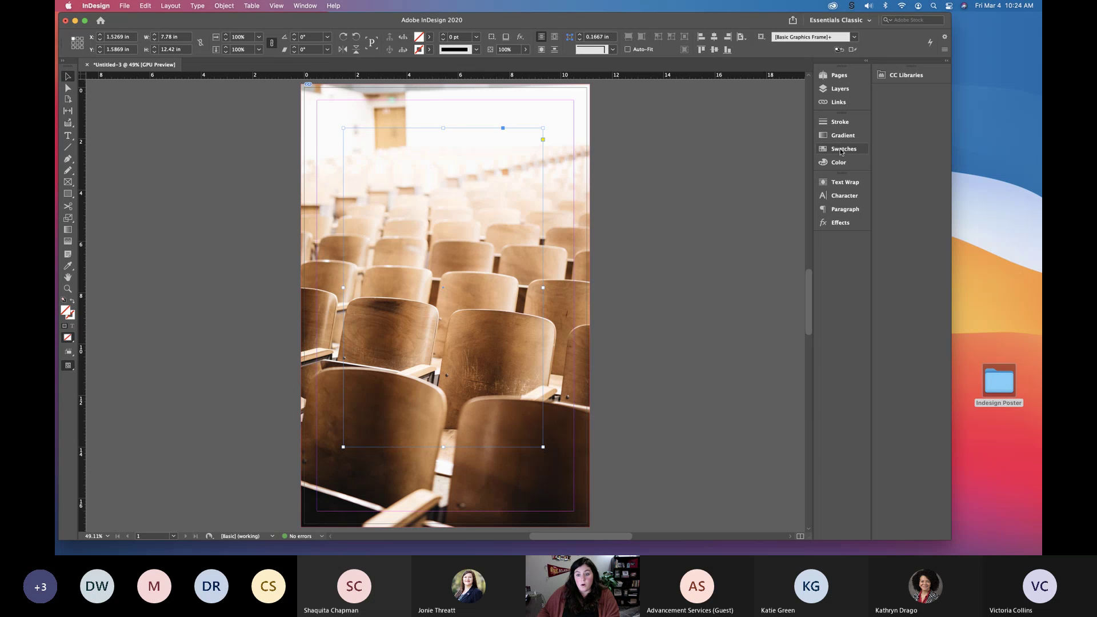
{"action": "left_click", "coordinate": [724, 169]}
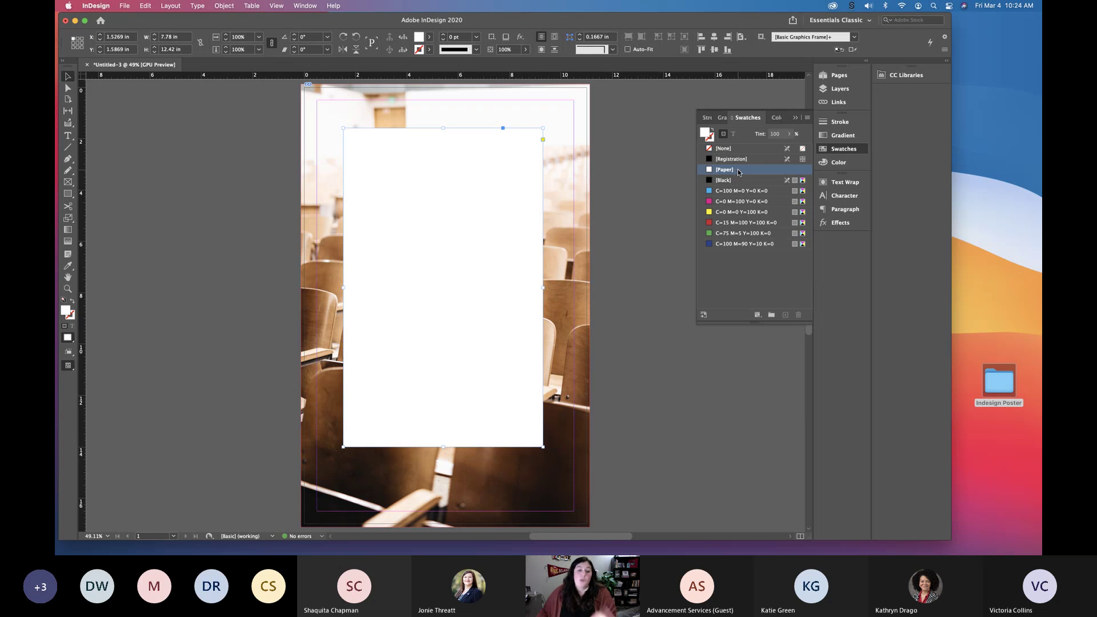
{"action": "left_click", "coordinate": [795, 116]}
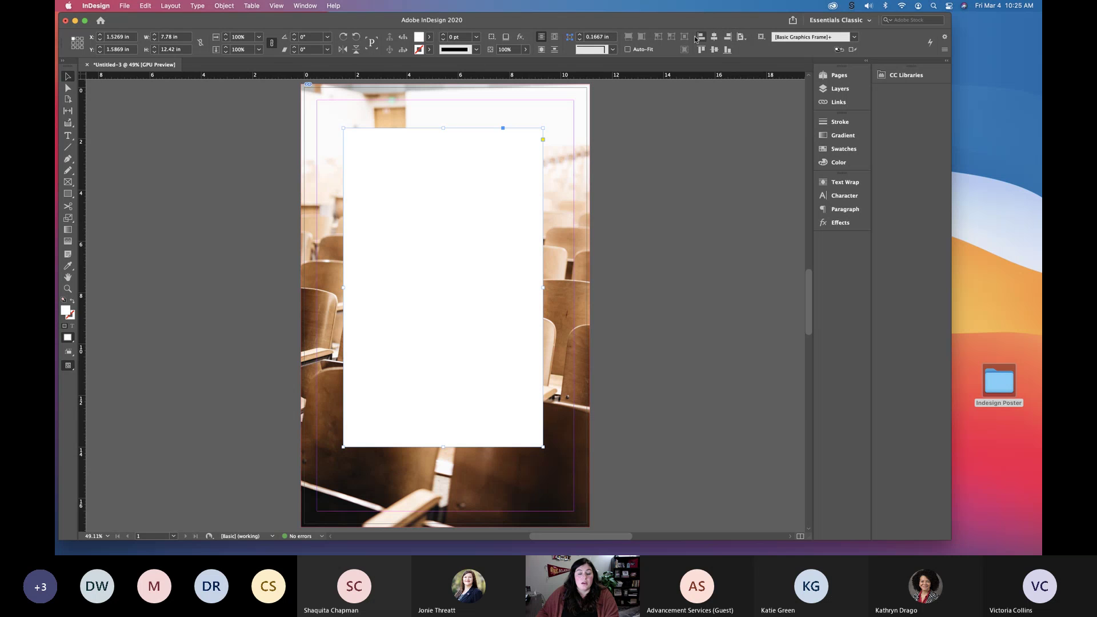
- Set alignment to Align to Page and centre the white rectangle horizontally and vertically on the page
{"action": "left_click", "coordinate": [741, 37]}
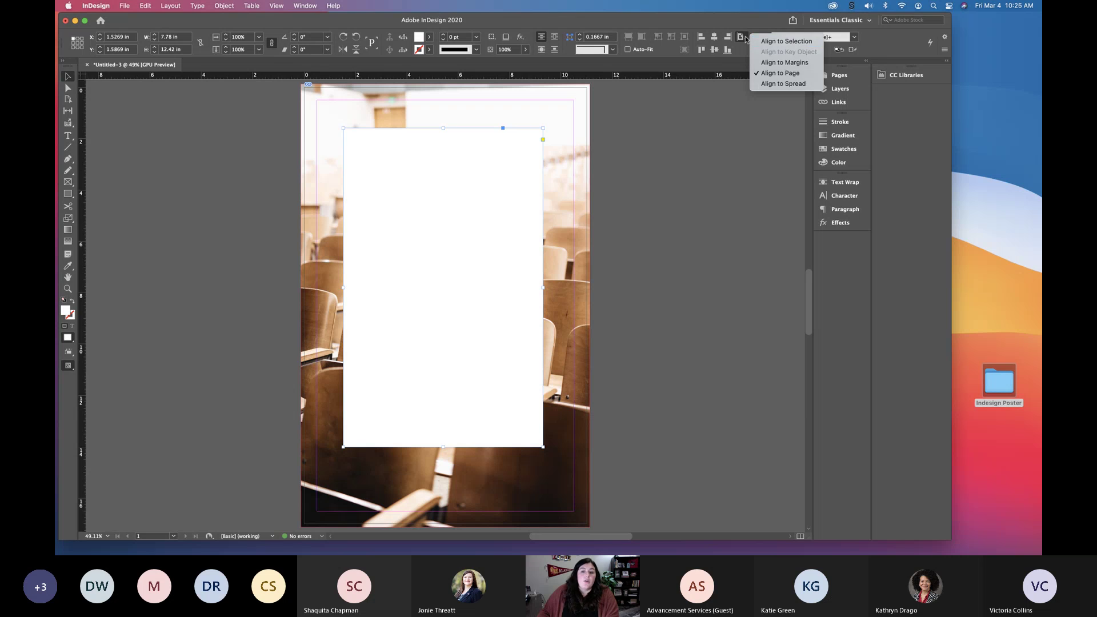
{"action": "left_click", "coordinate": [742, 37]}
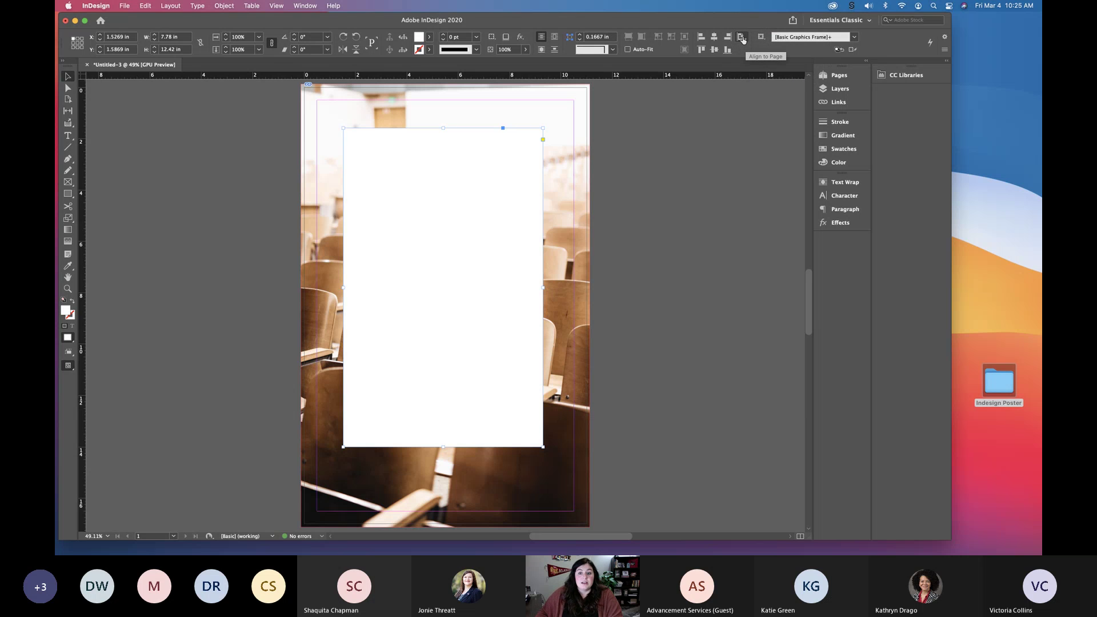
{"action": "left_click", "coordinate": [742, 37]}
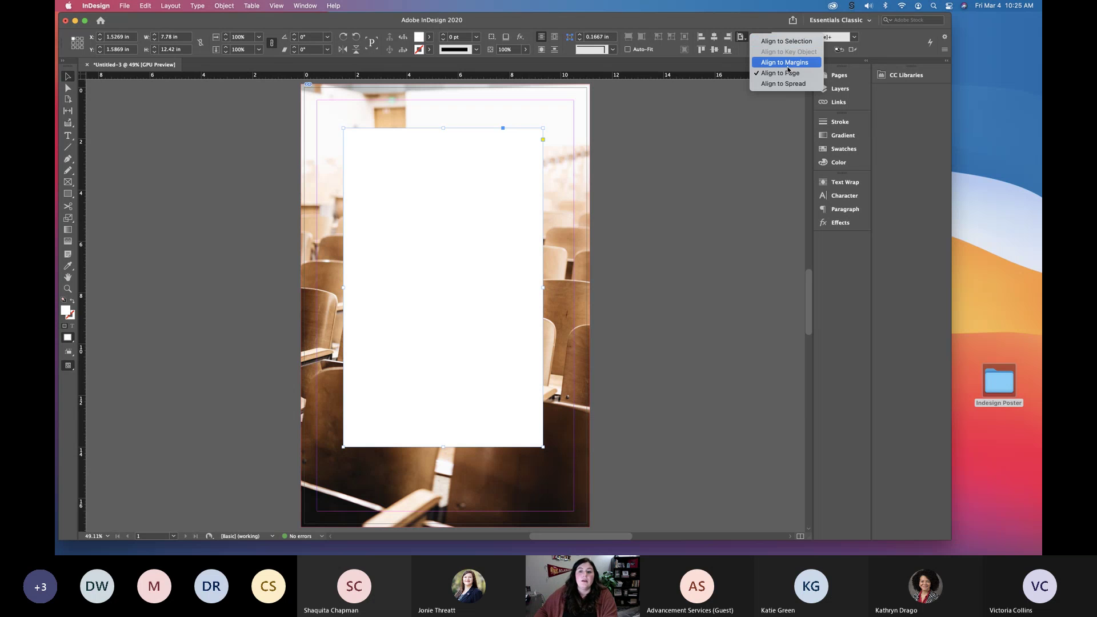
{"action": "left_click", "coordinate": [779, 73]}
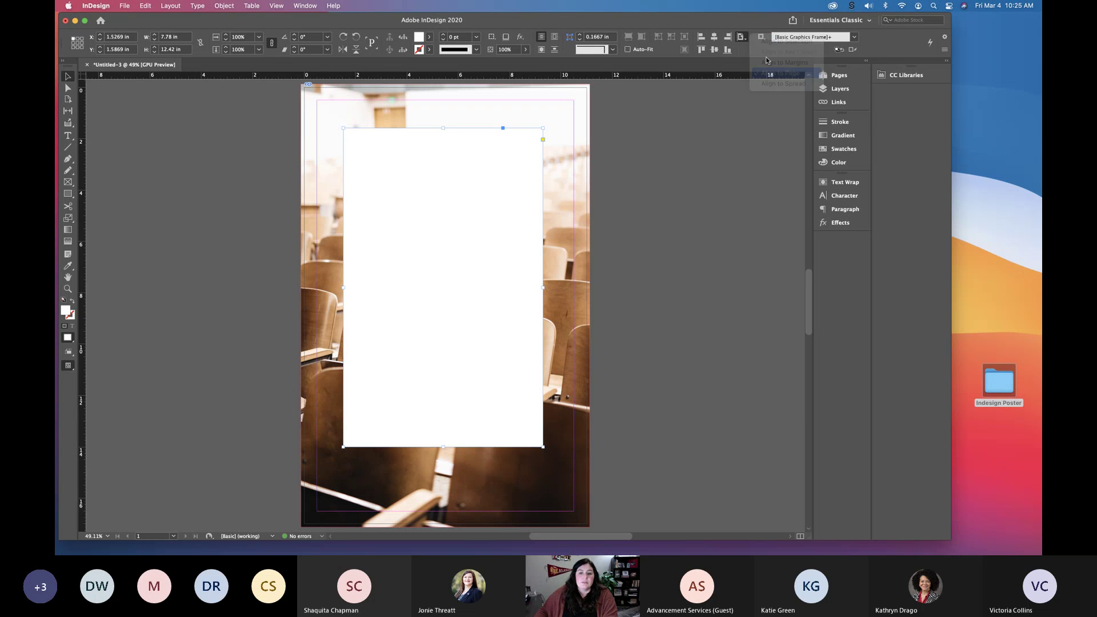
{"action": "left_click", "coordinate": [715, 36]}
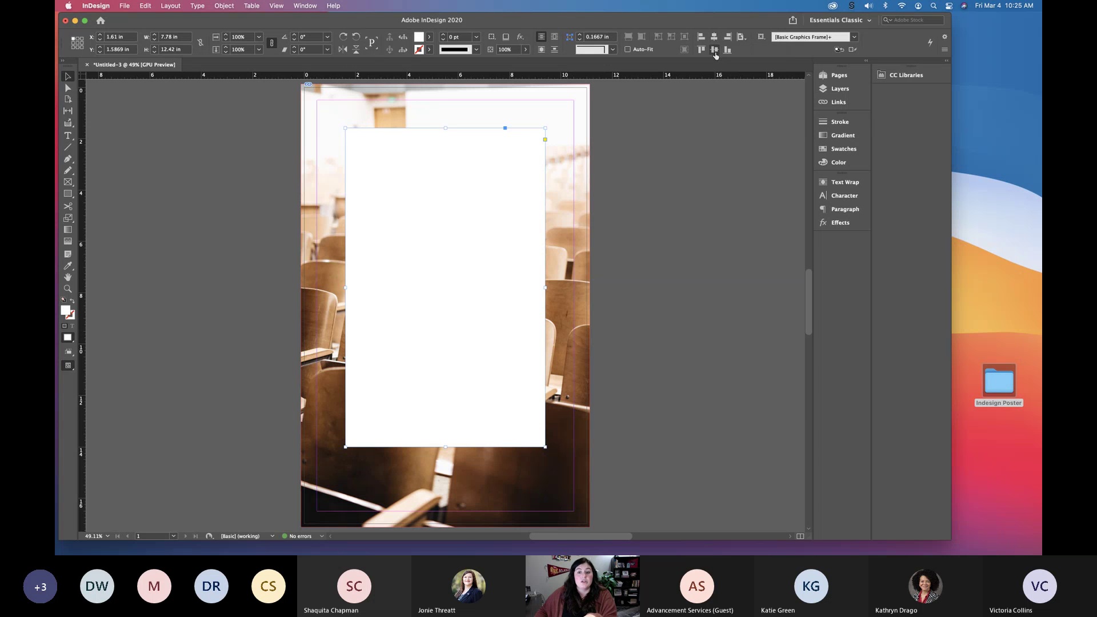
{"action": "left_click", "coordinate": [714, 50]}
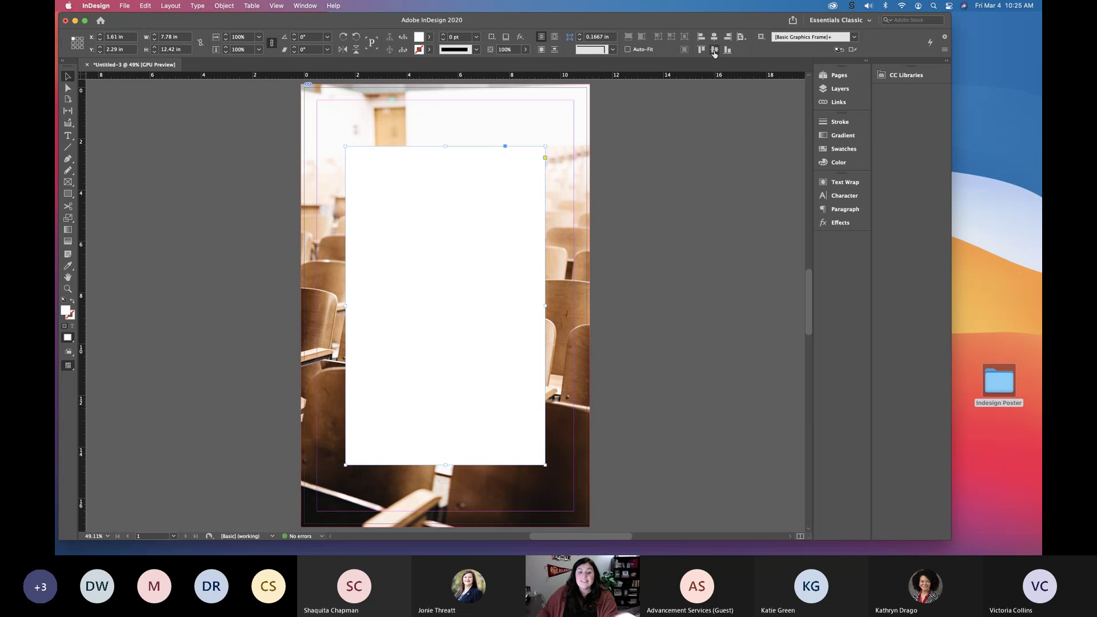
- Move the rectangle off-centre and back to the page centre at X 1.61 in, Y 2.29 in using the smart guides
{"action": "left_click_drag", "start_coordinate": [487, 212], "coordinate": [522, 186]}
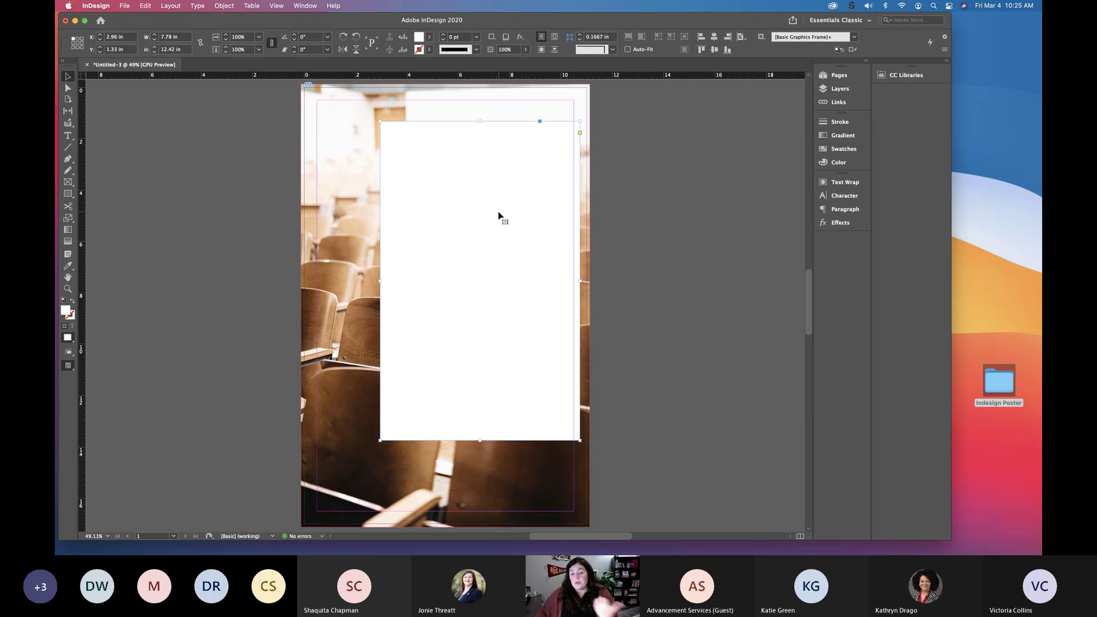
{"action": "left_click_drag", "start_coordinate": [527, 161], "coordinate": [491, 181]}
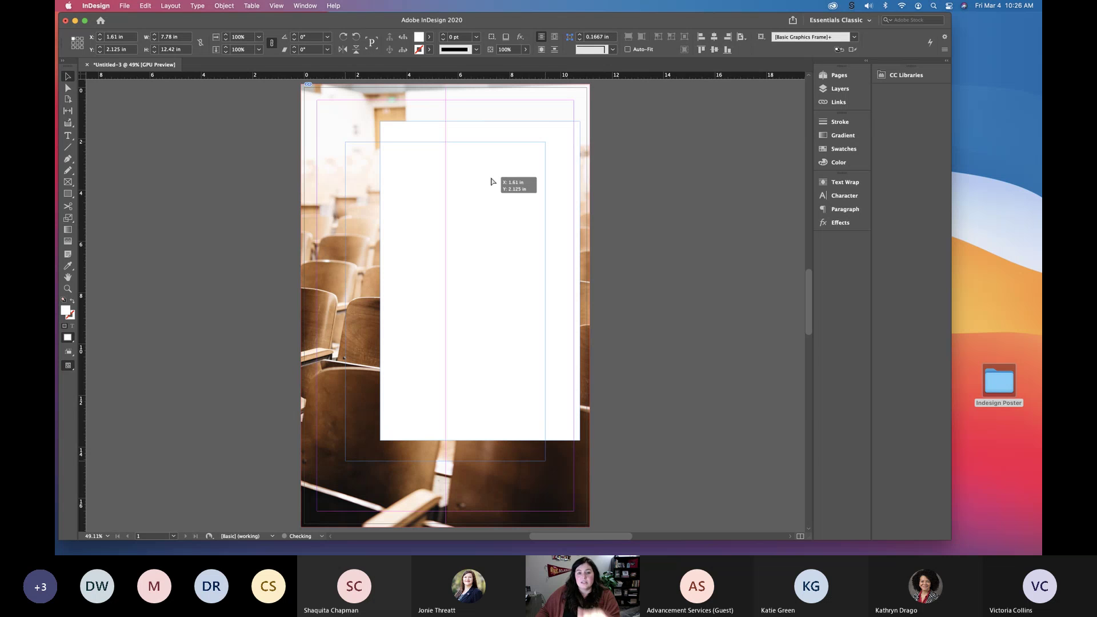
{"action": "left_click_drag", "start_coordinate": [490, 182], "coordinate": [490, 186]}
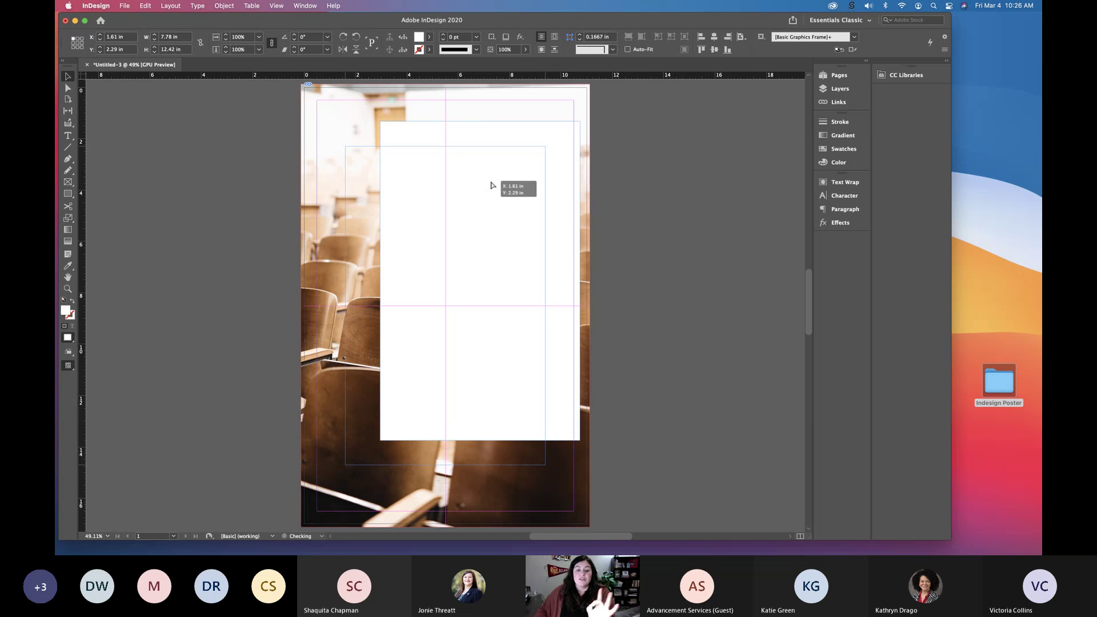
{"action": "left_click_drag", "start_coordinate": [491, 185], "coordinate": [466, 209]}
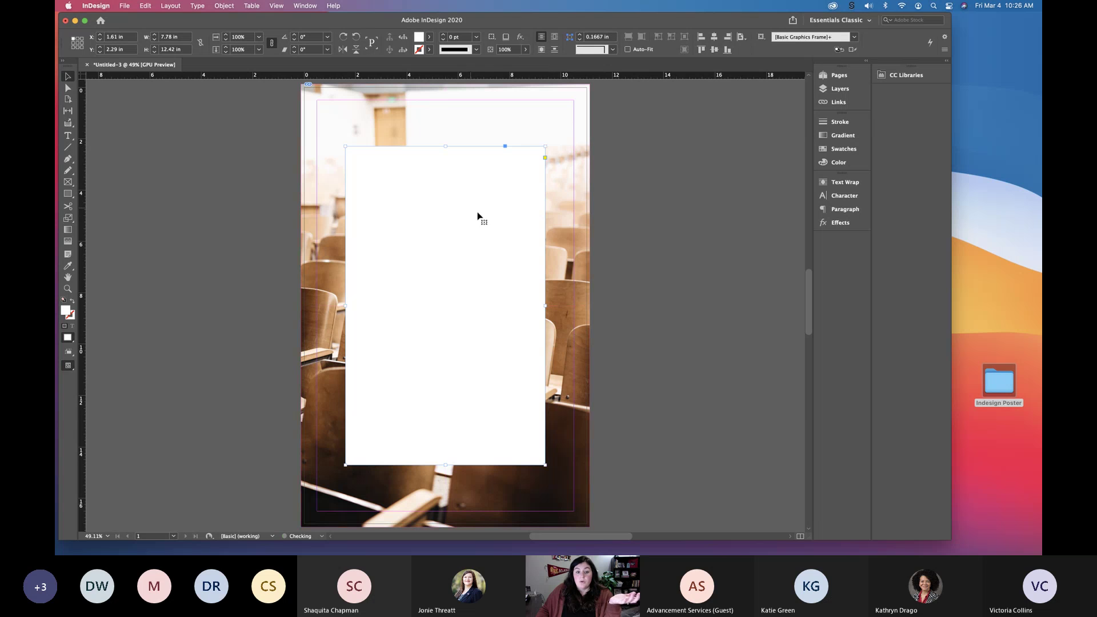
- Align the rectangle to the page's left edge and centre it horizontally again
{"action": "left_click", "coordinate": [700, 38]}
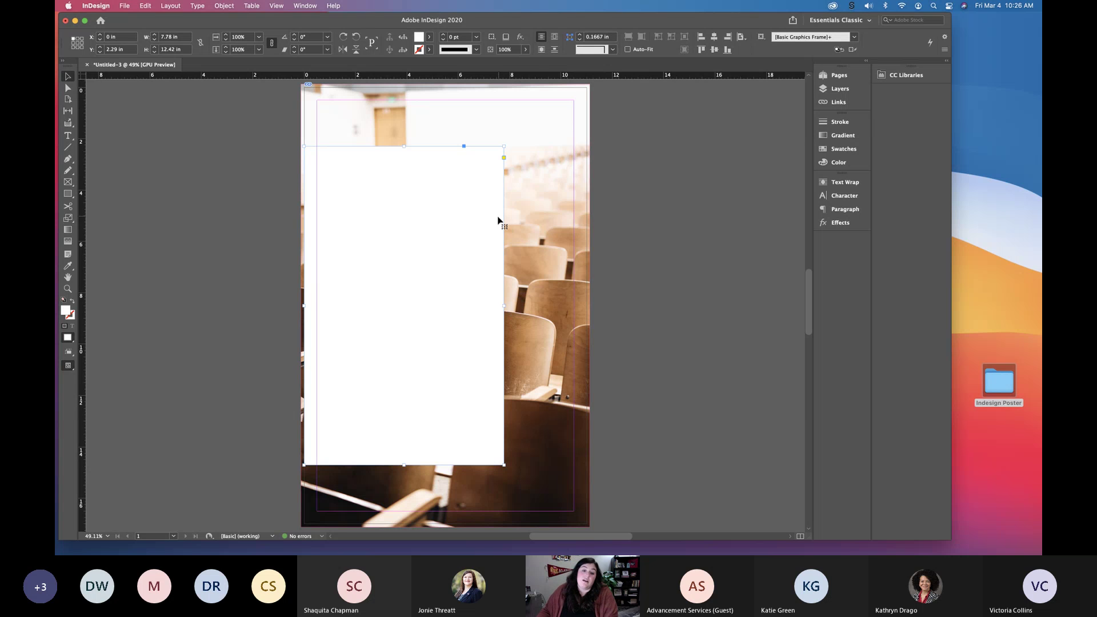
{"action": "scroll", "coordinate": [514, 305], "scroll_direction": "right", "scroll_amount": 1}
{"action": "left_click", "coordinate": [715, 37]}
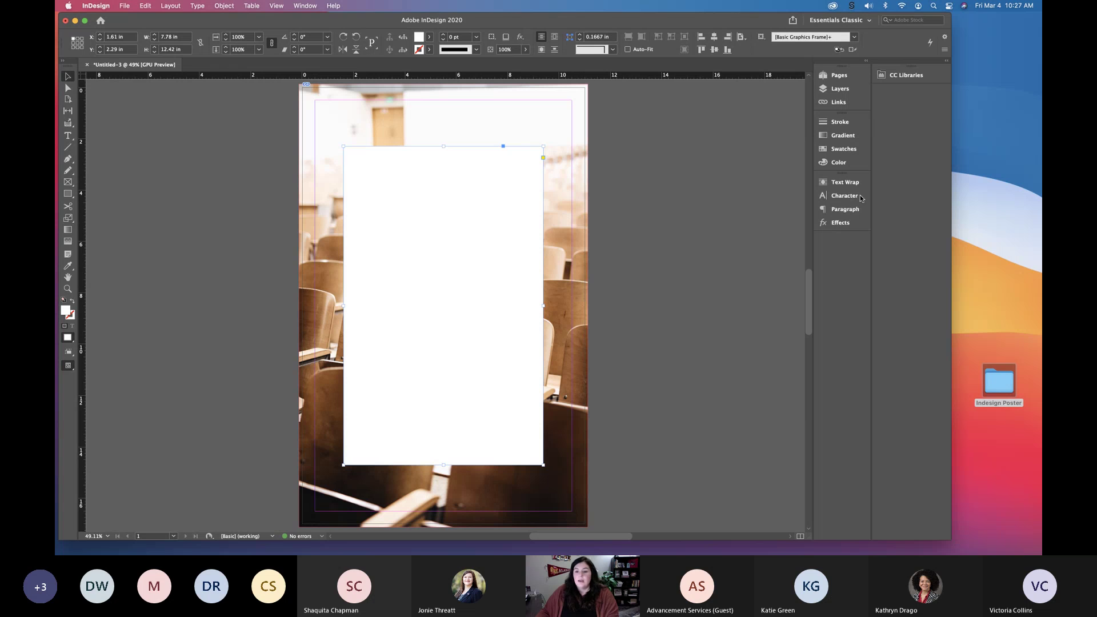
- Set the rectangle's opacity to 80% in its object effects
{"action": "left_click", "coordinate": [839, 224]}
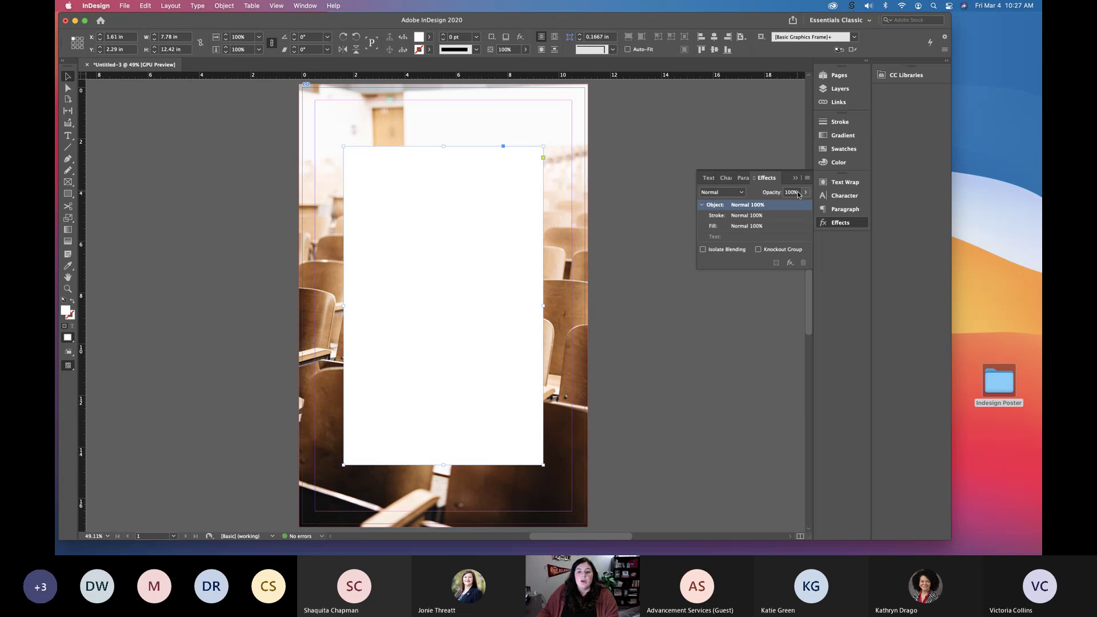
{"action": "left_click_drag", "start_coordinate": [798, 194], "coordinate": [781, 194]}
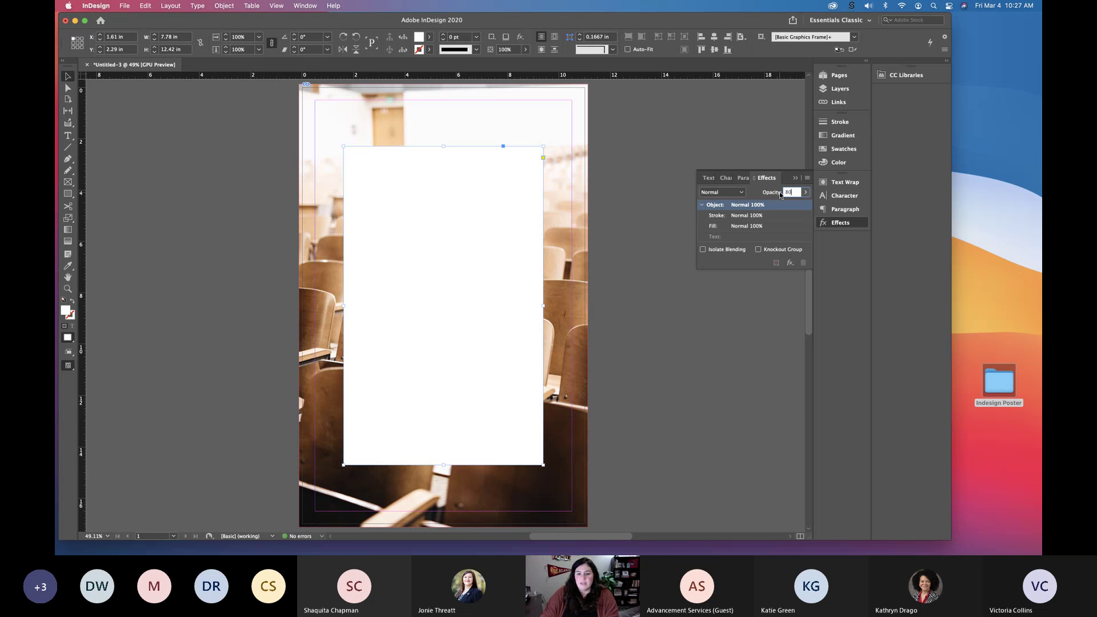
{"action": "type", "text": "80"}
{"action": "key", "text": "Return"}
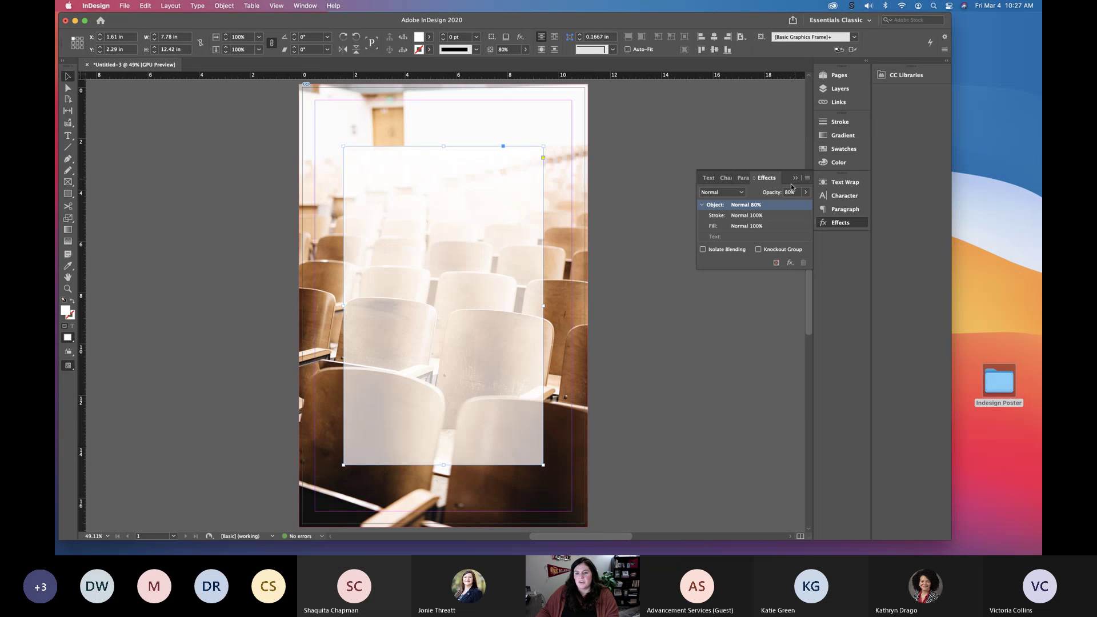
- Raise the rectangle's opacity to 85% and deselect it
{"action": "left_click_drag", "start_coordinate": [790, 193], "coordinate": [783, 194]}
{"action": "type", "text": "85"}
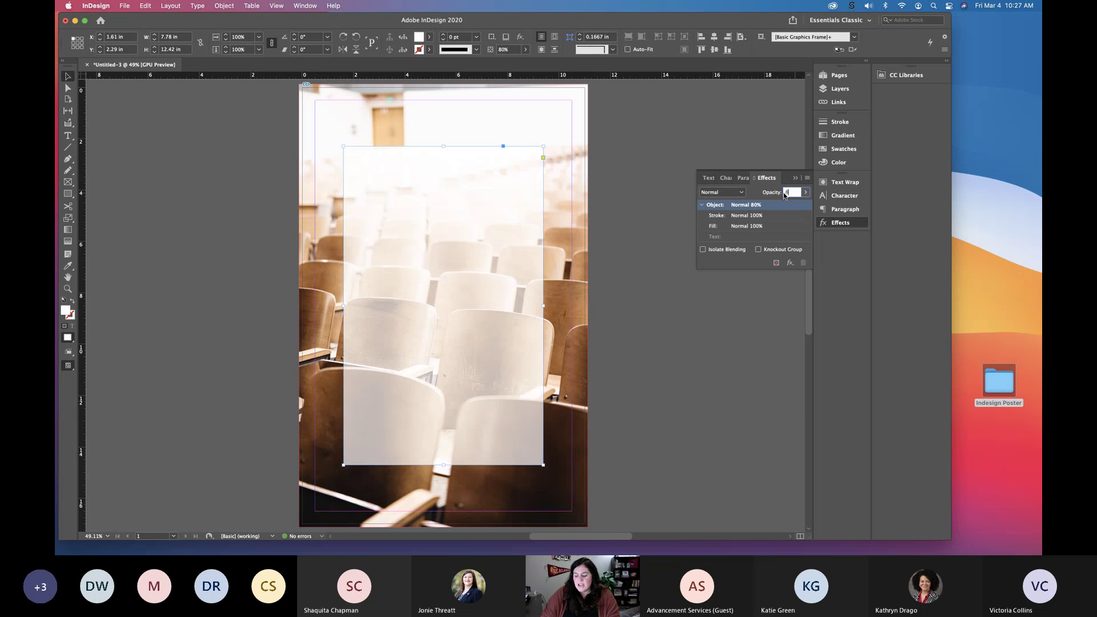
{"action": "key", "text": "Return"}
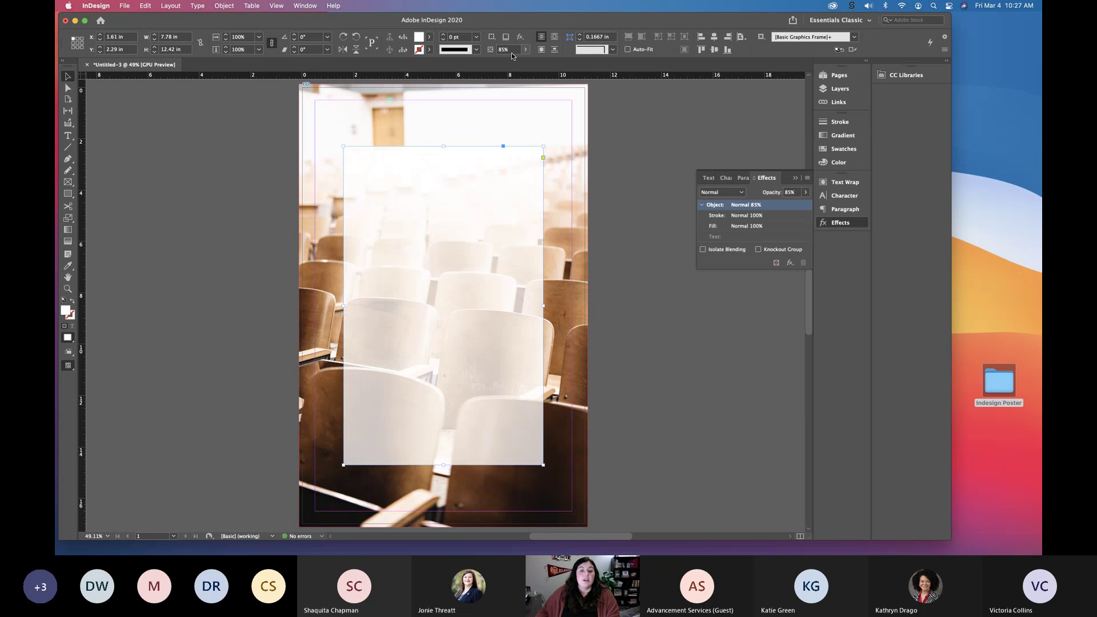
{"action": "left_click", "coordinate": [795, 178]}
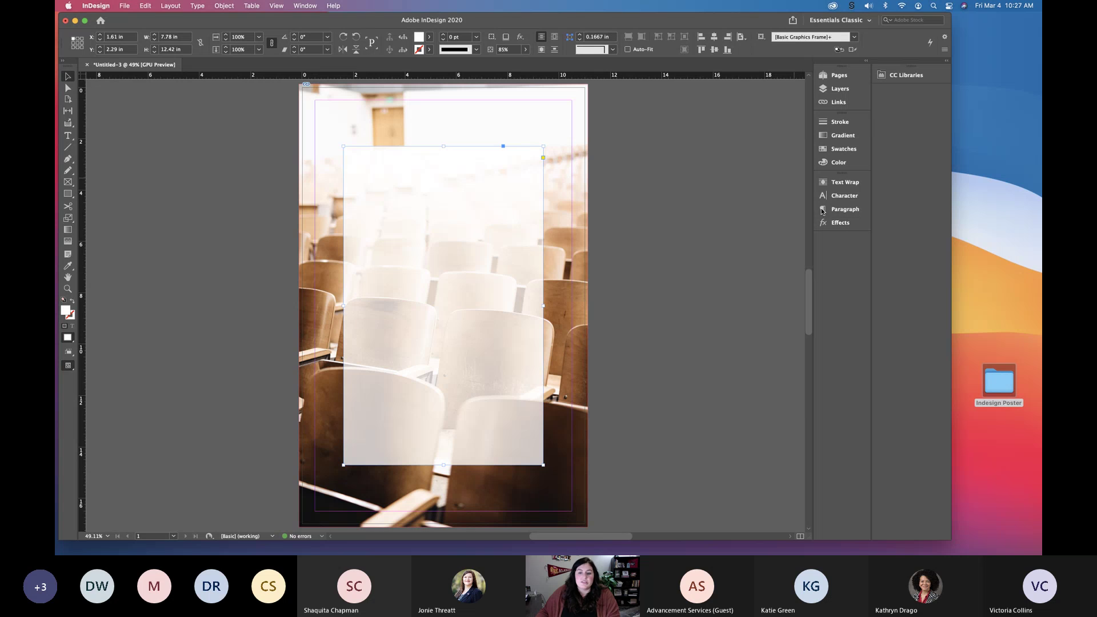
{"action": "left_click", "coordinate": [525, 50]}
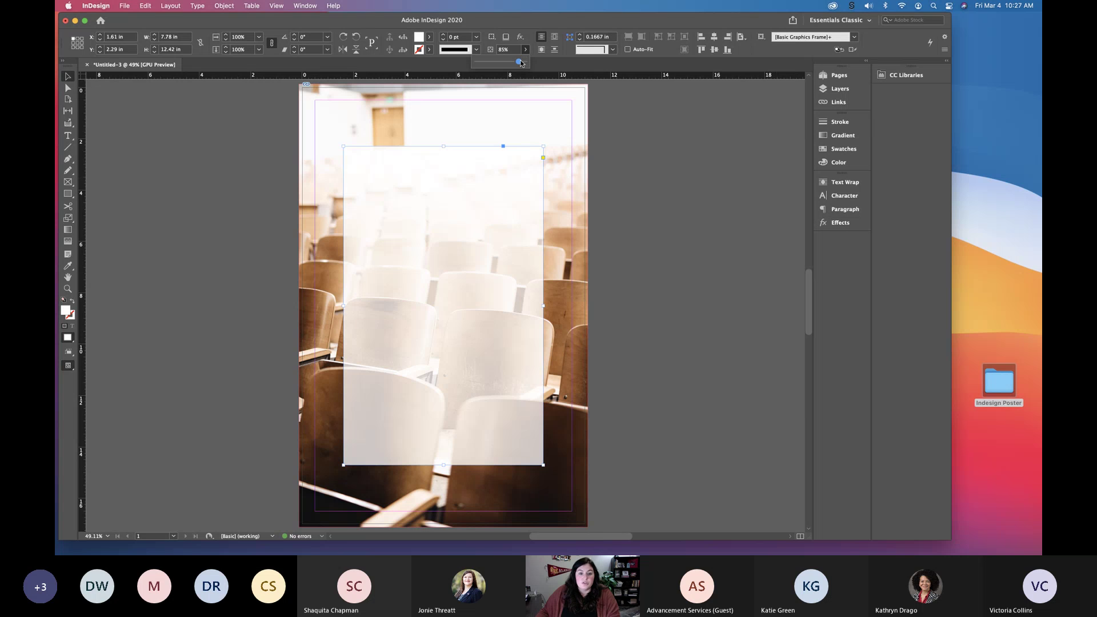
{"action": "mouse_move", "coordinate": [520, 63]}
{"action": "left_mouse_down"}
{"action": "mouse_move", "coordinate": [487, 64]}
{"action": "mouse_move", "coordinate": [528, 63]}
{"action": "mouse_move", "coordinate": [519, 63]}
{"action": "left_mouse_up"}
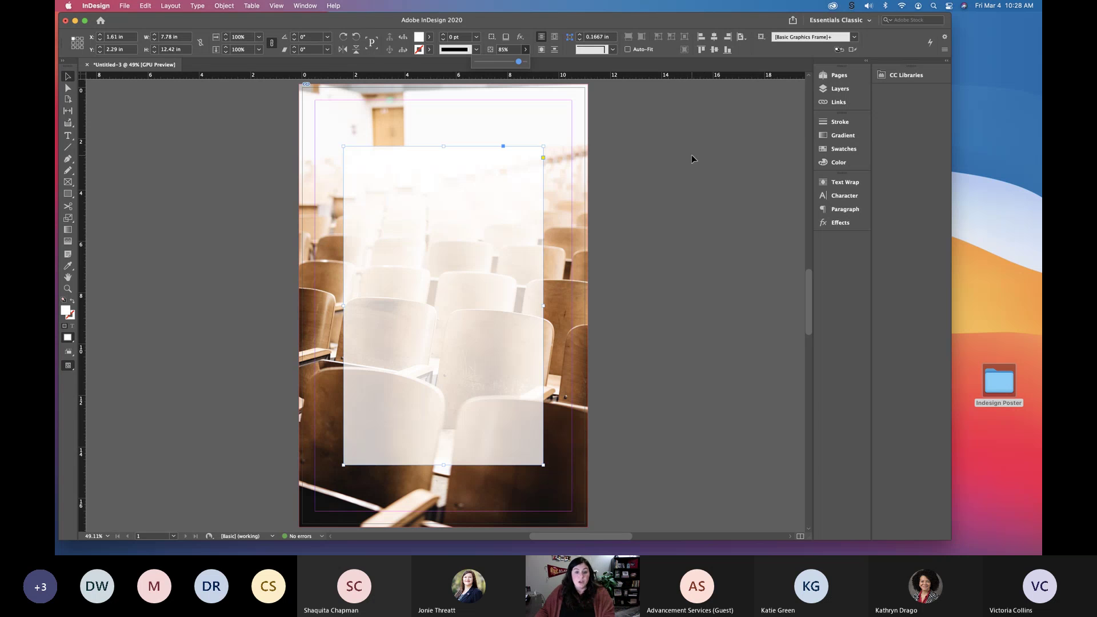
{"action": "left_click", "coordinate": [173, 193]}
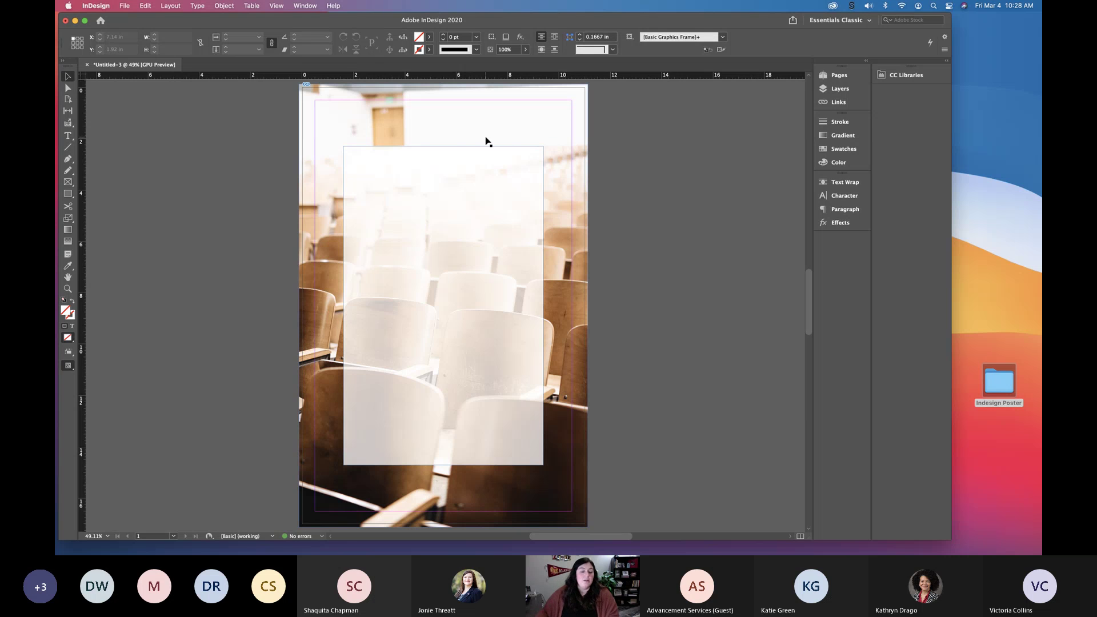
{"action": "left_click", "coordinate": [453, 147]}
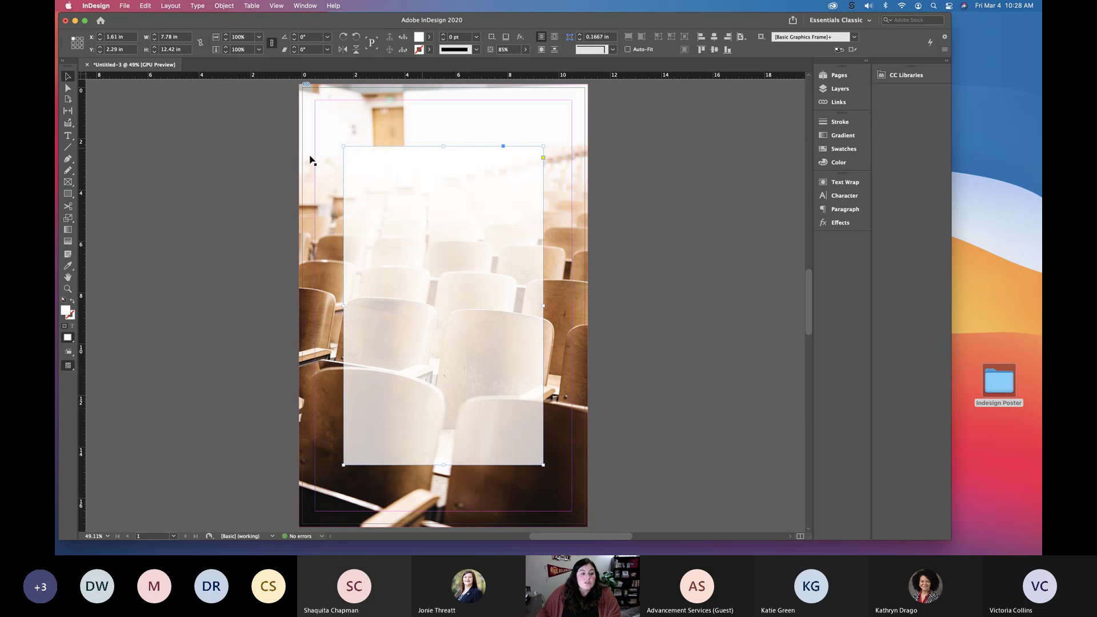
{"action": "left_click", "coordinate": [119, 162]}
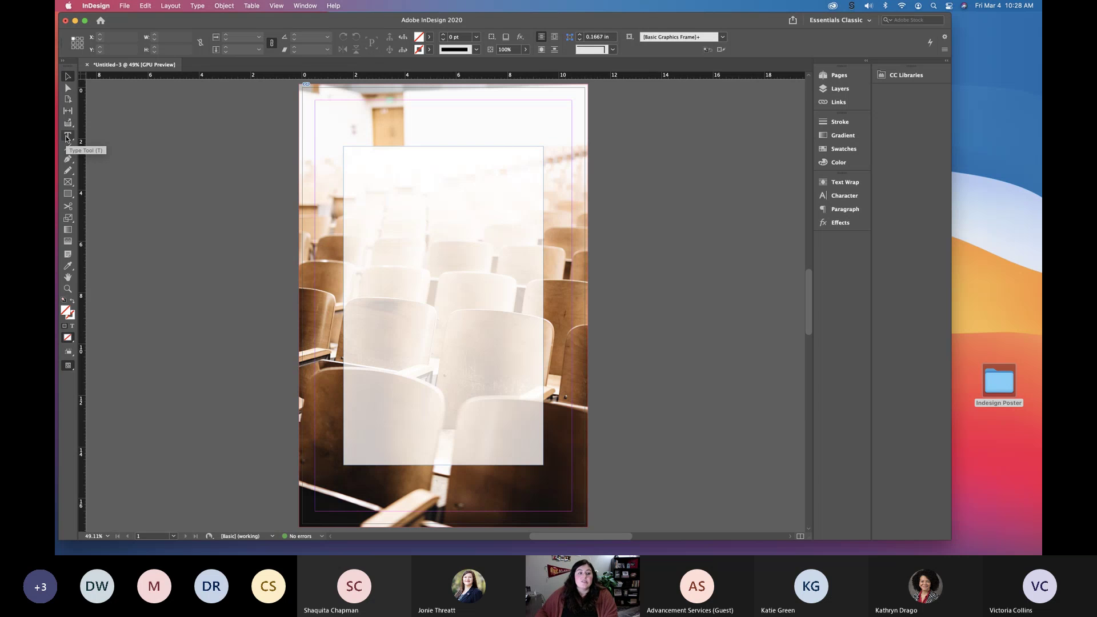
- Turn the rectangle into a text frame with the Type tool, enter a few sample characters in it and delete them
{"action": "left_click", "coordinate": [67, 137]}
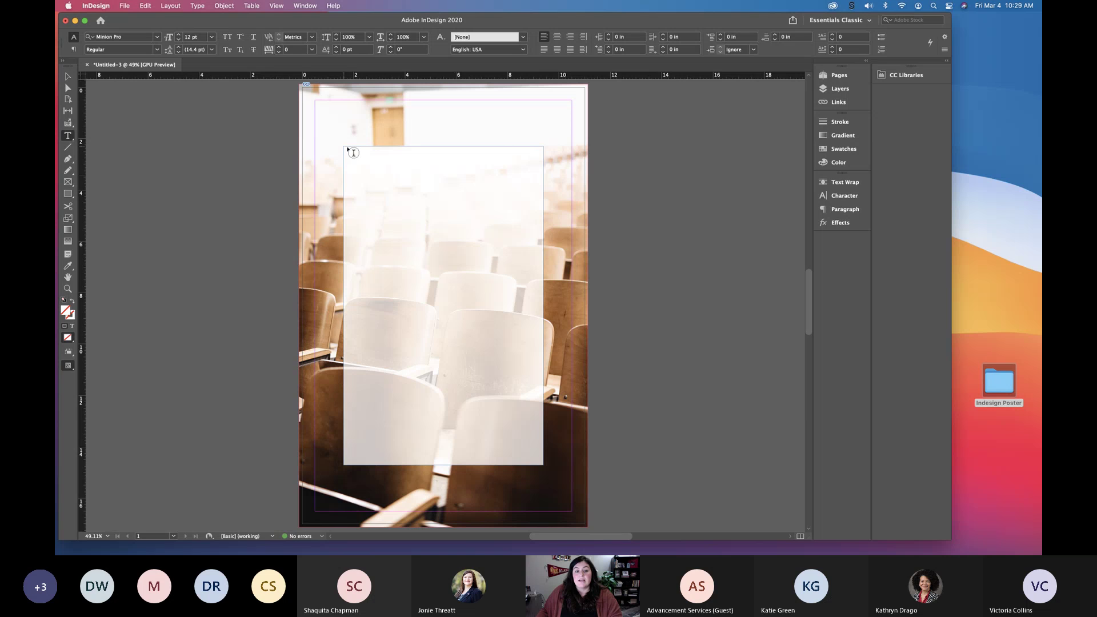
{"action": "left_click", "coordinate": [400, 192]}
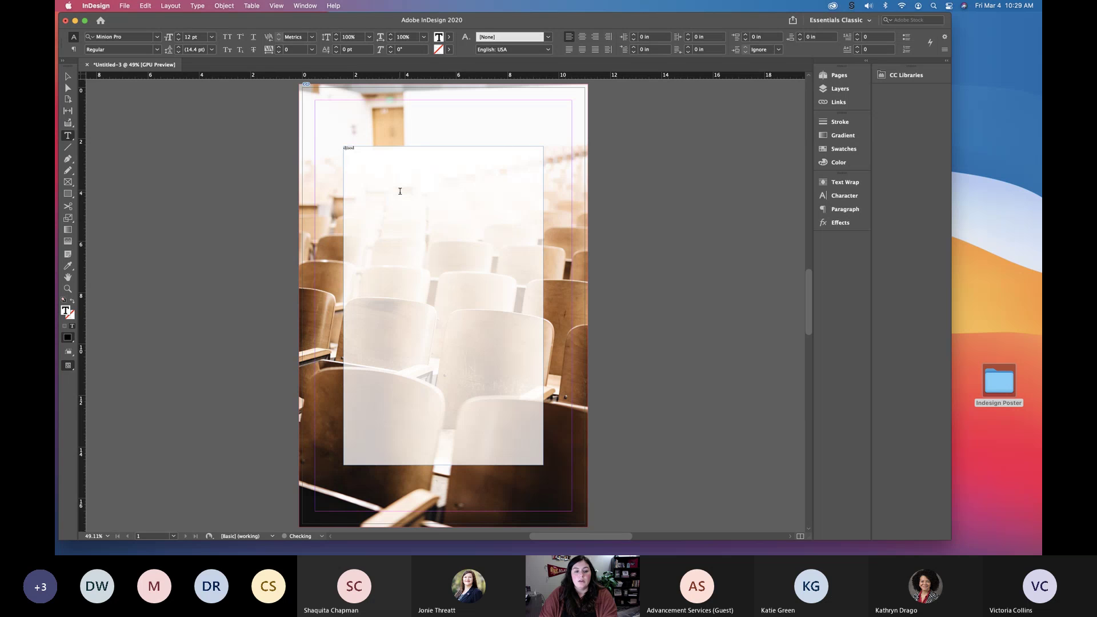
{"action": "key", "text": "BackSpace"}
{"action": "key", "text": "BackSpace"}
{"action": "key", "text": "BackSpace"}
{"action": "key", "text": "BackSpace"}
{"action": "key", "text": "BackSpace"}
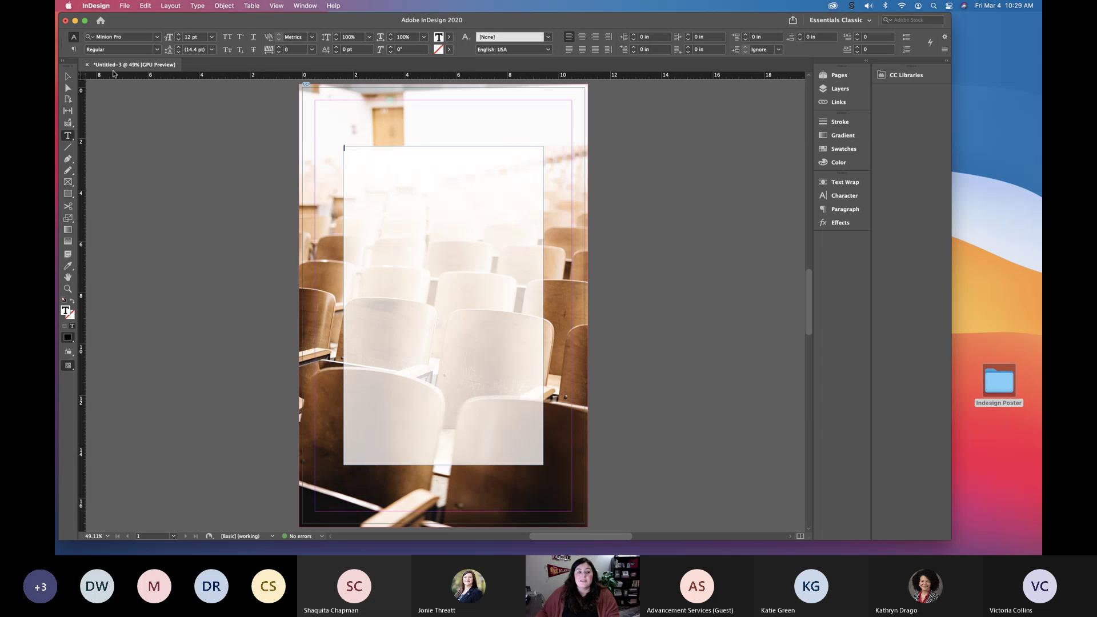
{"action": "left_click", "coordinate": [68, 76]}
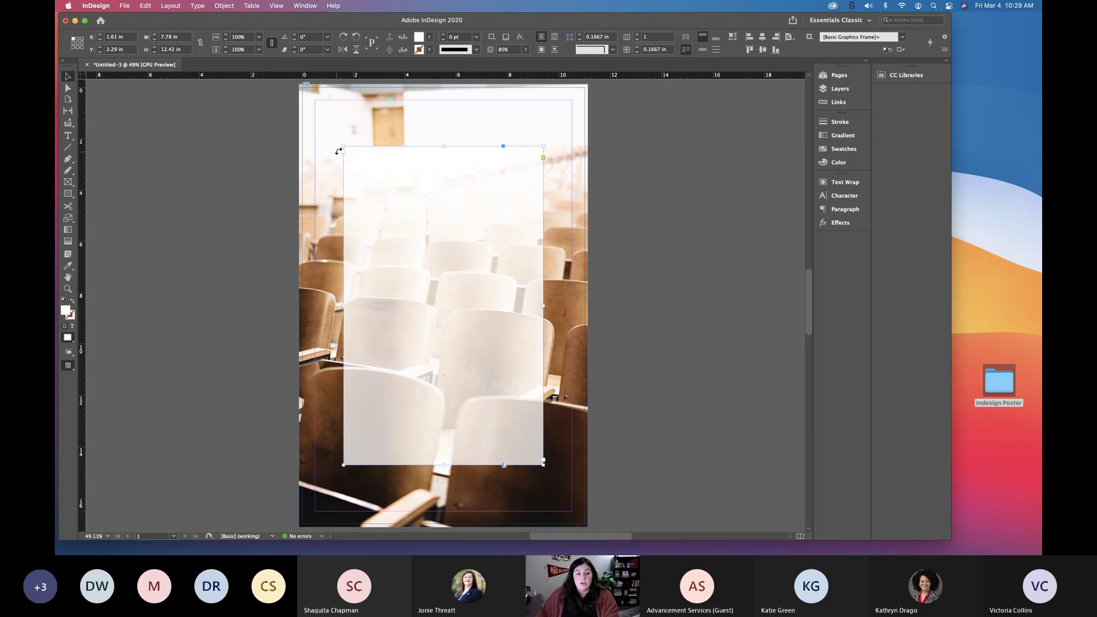
- Undo the typing and the rectangle's conversion to a text frame, and undo one edit further
{"action": "left_click", "coordinate": [145, 6]}
{"action": "left_click", "coordinate": [165, 18]}
{"action": "left_click", "coordinate": [145, 6]}
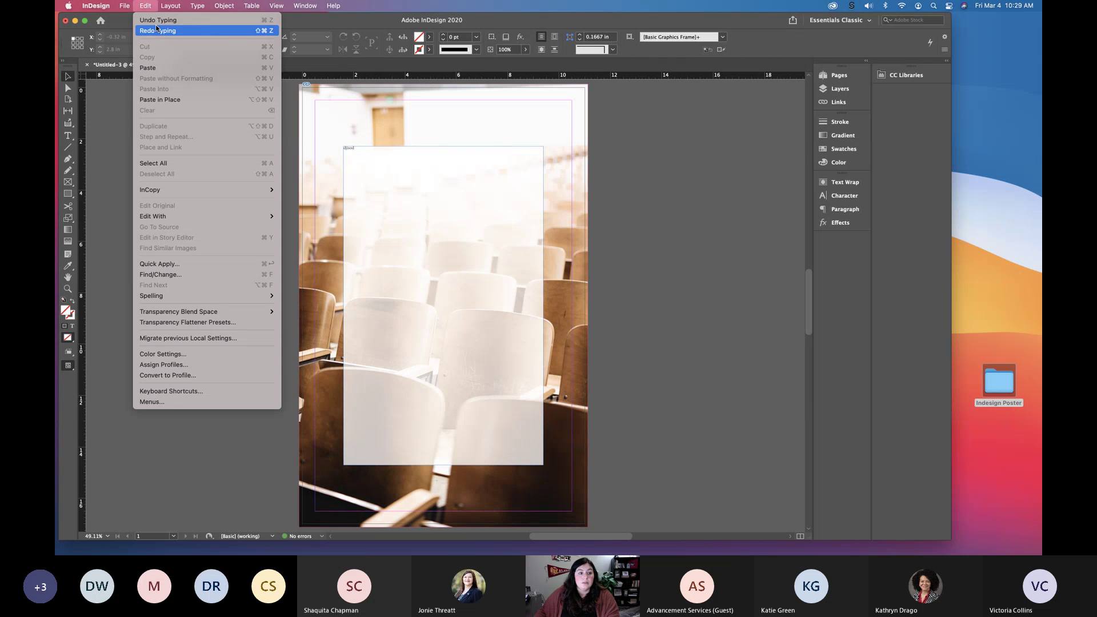
{"action": "left_click", "coordinate": [158, 21]}
{"action": "left_click", "coordinate": [145, 5]}
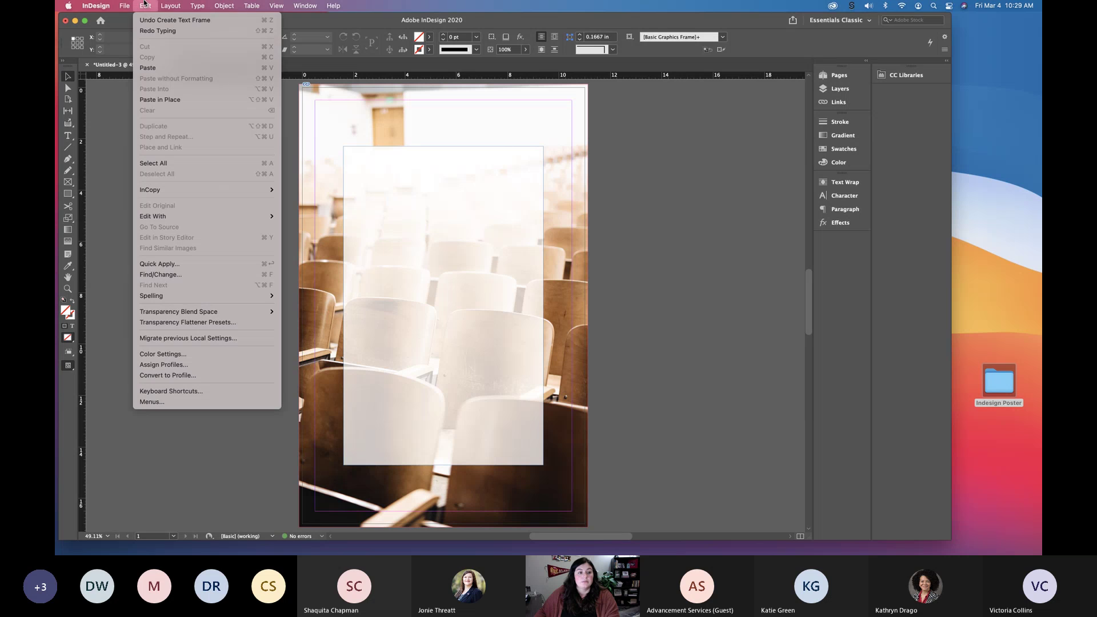
{"action": "left_click", "coordinate": [184, 20]}
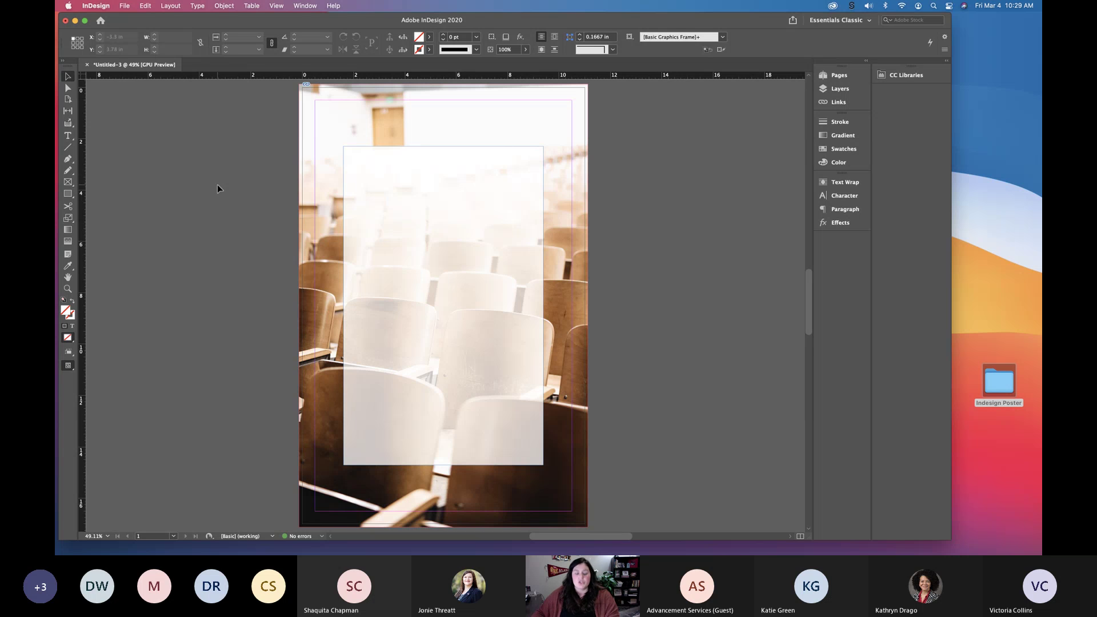
{"action": "key", "text": "super+z"}
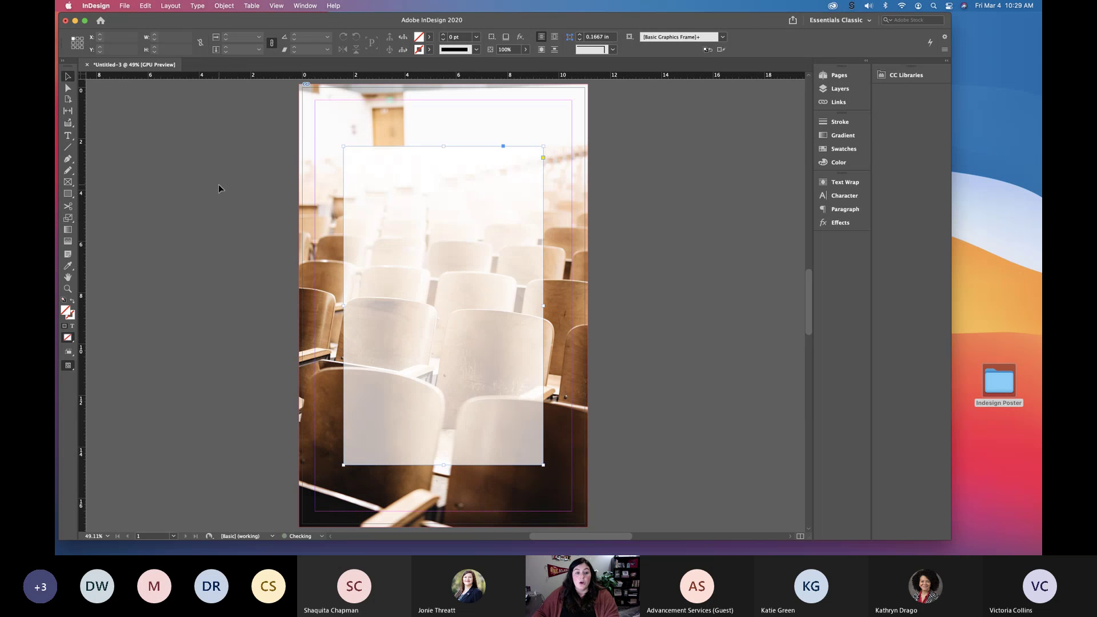
- Draw a text frame about 5.38 by 1.5 in on the pasteboard beside the page and enter ECONOMICS in it
{"action": "left_click", "coordinate": [199, 156]}
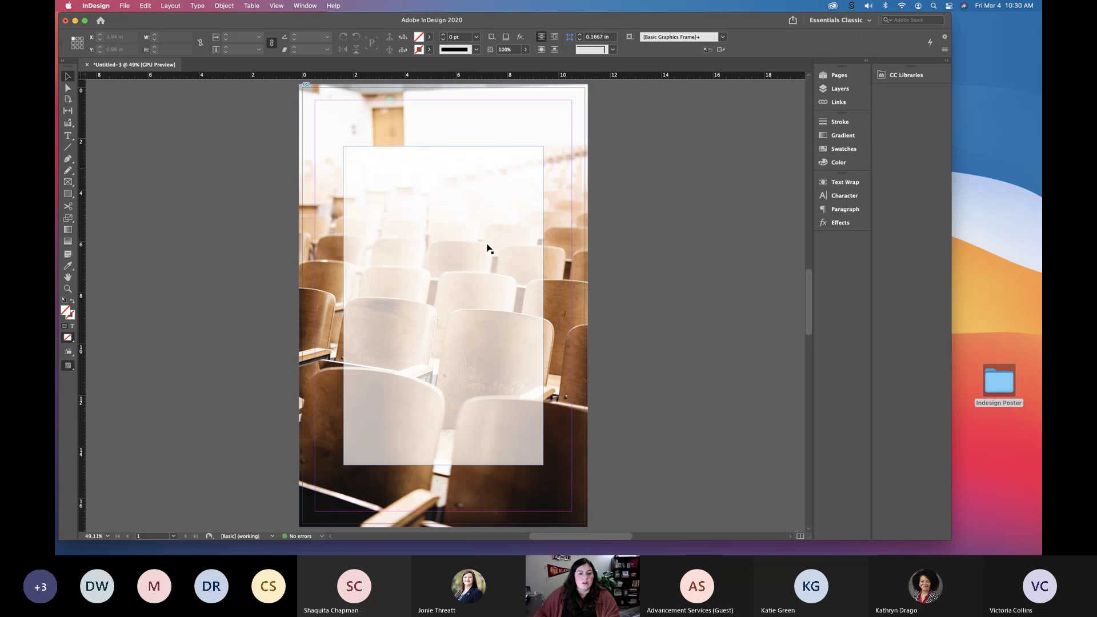
{"action": "left_click", "coordinate": [67, 136]}
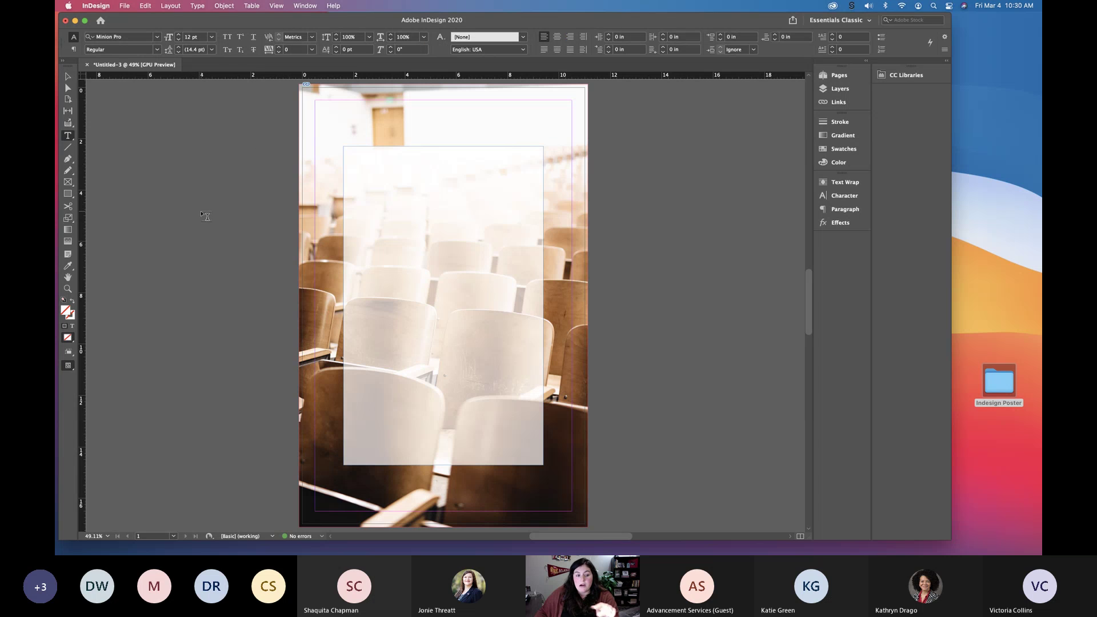
{"action": "left_click_drag", "start_coordinate": [155, 185], "coordinate": [293, 224]}
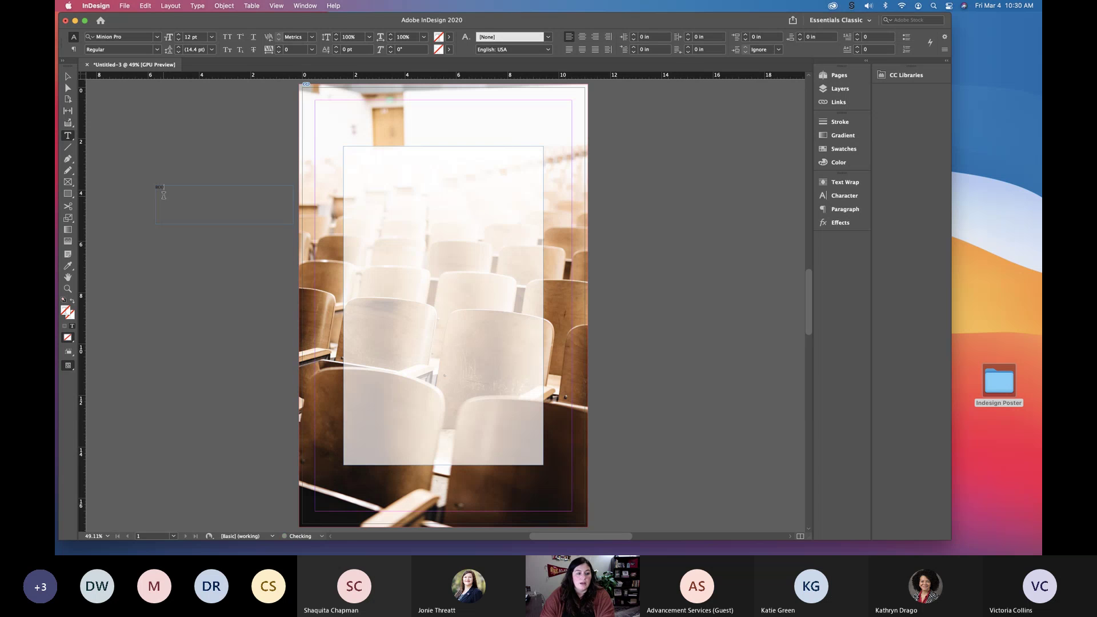
{"action": "type", "text": "ICS"}
- Set the ECONOMICS text to the Bentham font at 72 pt
{"action": "left_click_drag", "start_coordinate": [156, 186], "coordinate": [184, 193]}
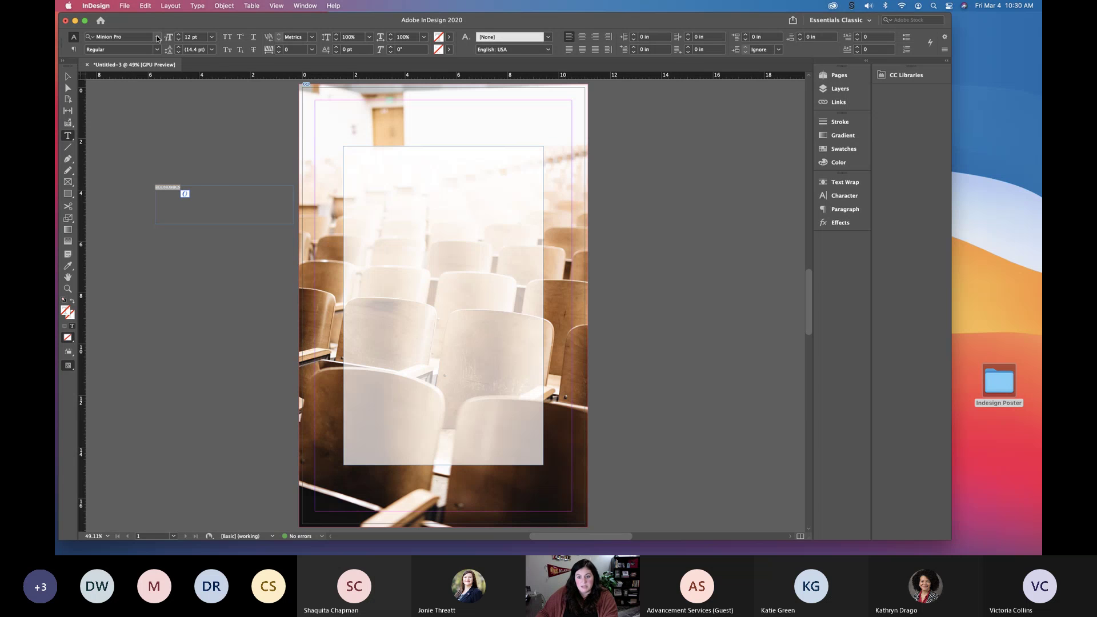
{"action": "left_click", "coordinate": [848, 209]}
{"action": "left_click", "coordinate": [851, 200]}
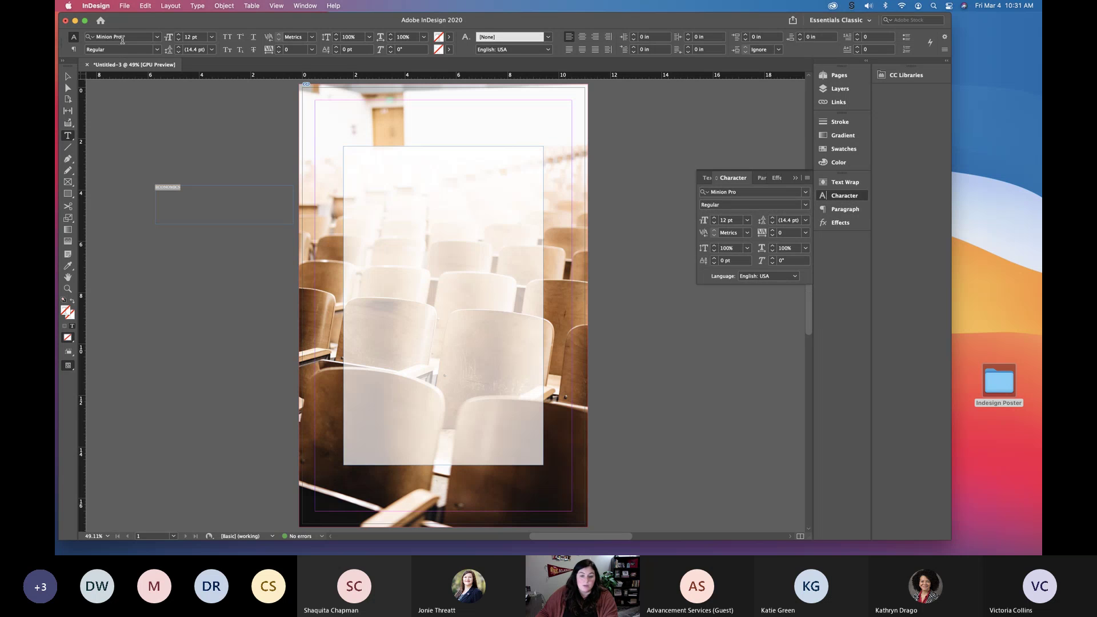
{"action": "left_click", "coordinate": [157, 37]}
{"action": "scroll", "coordinate": [167, 85], "scroll_direction": "up", "scroll_amount": 15}
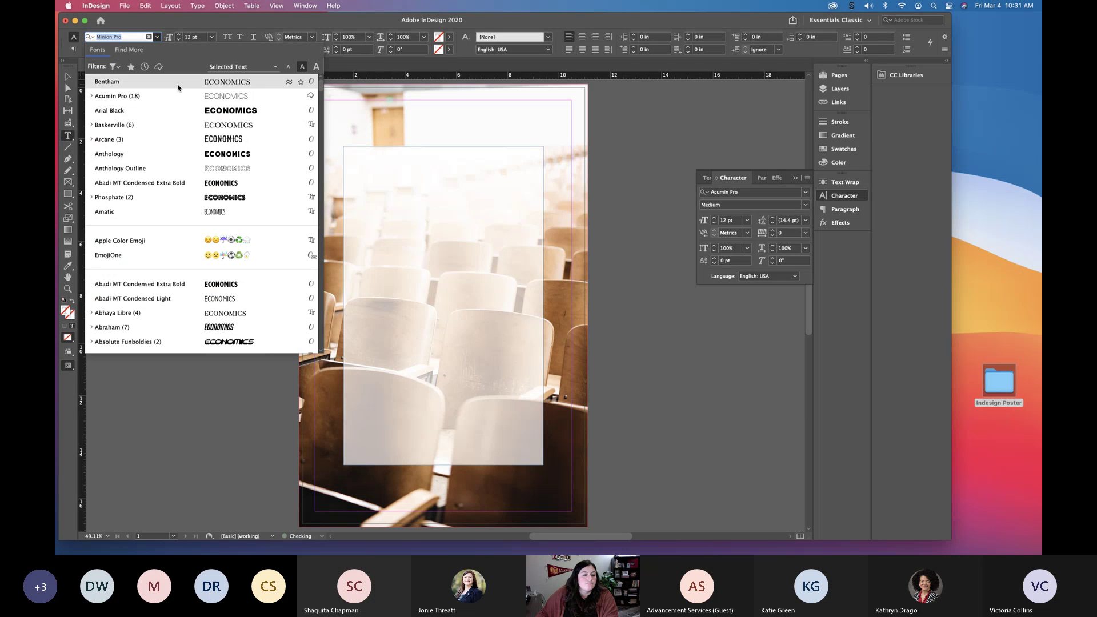
{"action": "left_click", "coordinate": [177, 81]}
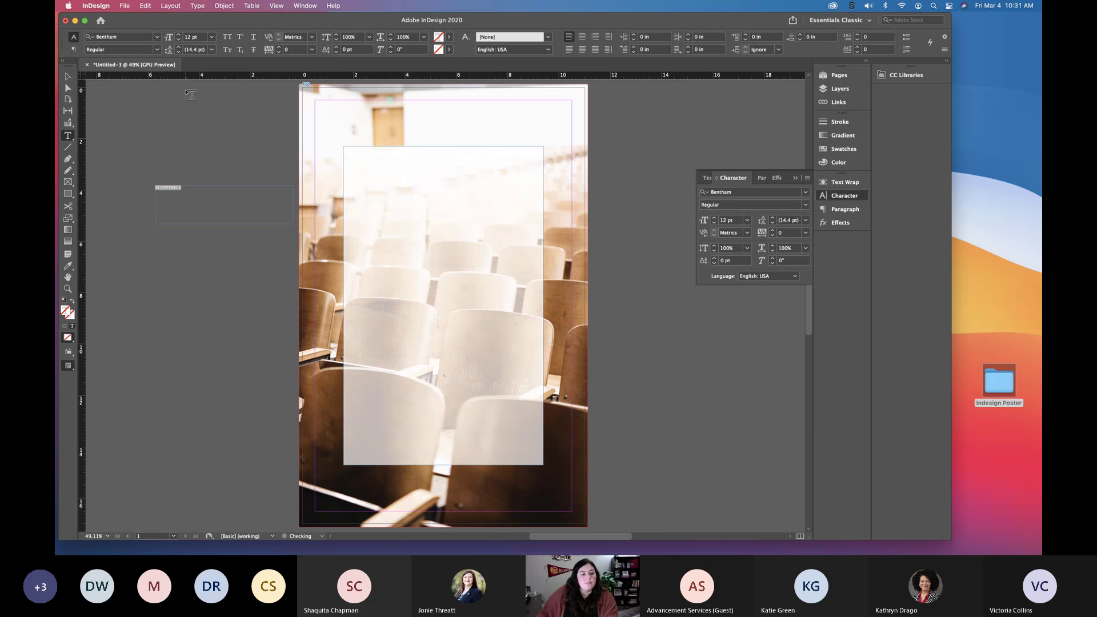
{"action": "left_click", "coordinate": [212, 38]}
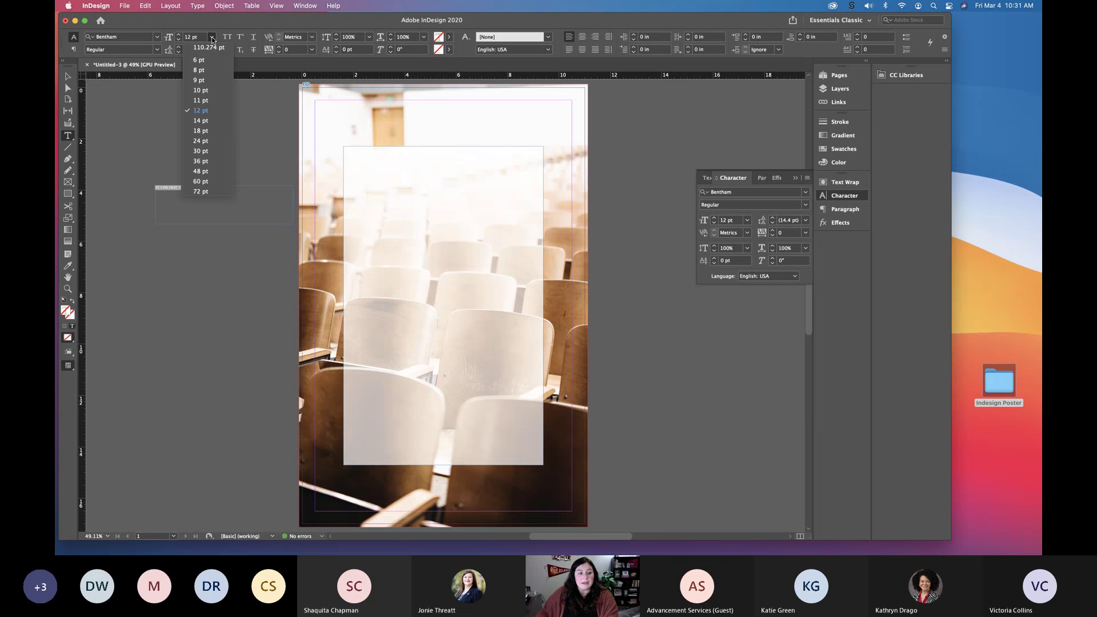
{"action": "left_click", "coordinate": [210, 192]}
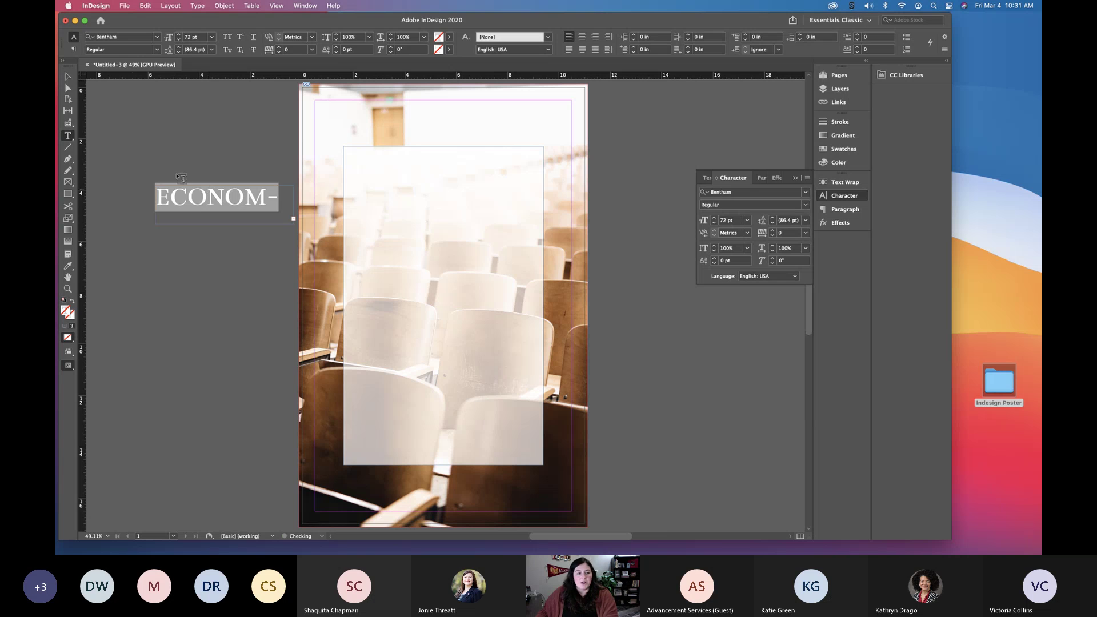
- Widen the ECONOMICS text frame to about 8.56 in, move it slightly away from the page, and undo both changes
{"action": "left_click", "coordinate": [69, 78]}
{"action": "left_click_drag", "start_coordinate": [294, 220], "coordinate": [377, 219]}
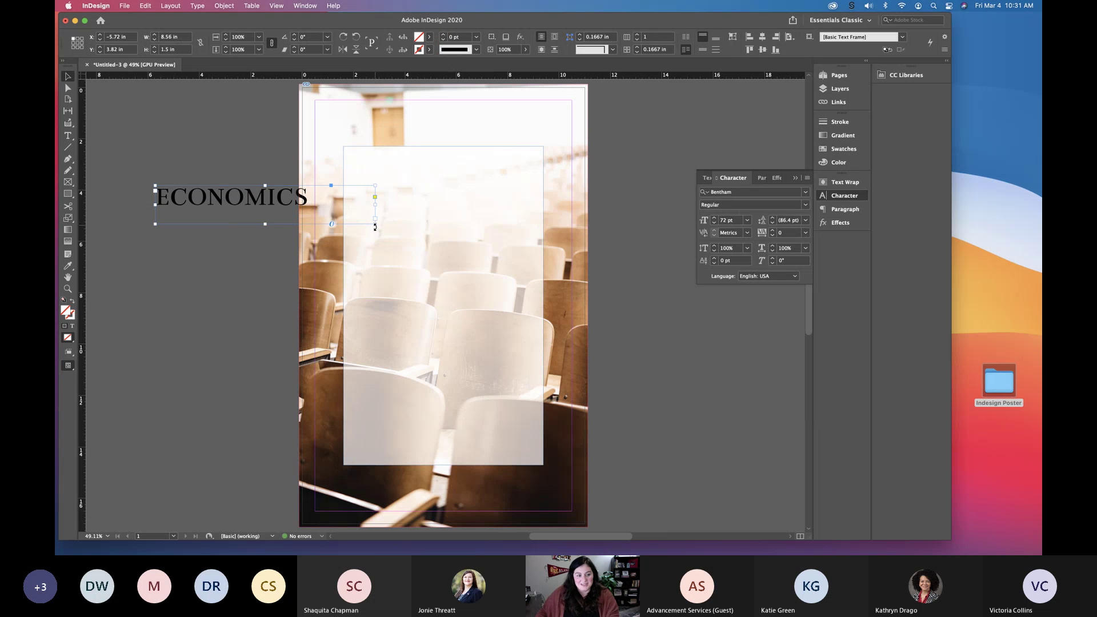
{"action": "left_click_drag", "start_coordinate": [363, 219], "coordinate": [331, 218]}
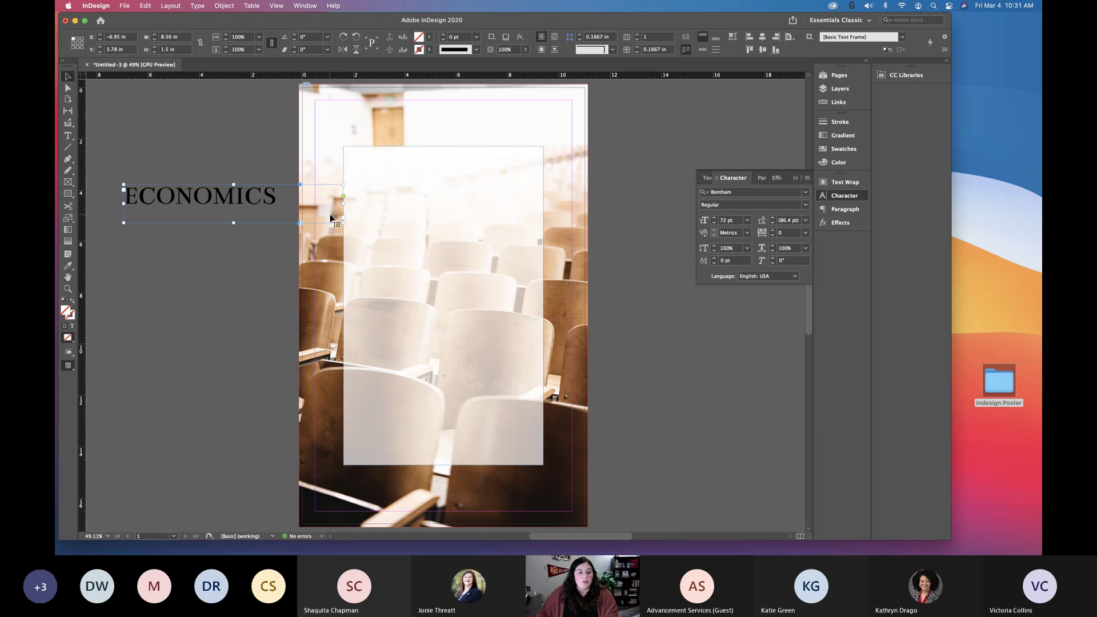
{"action": "key", "text": "super+z"}
{"action": "key", "text": "super+z"}
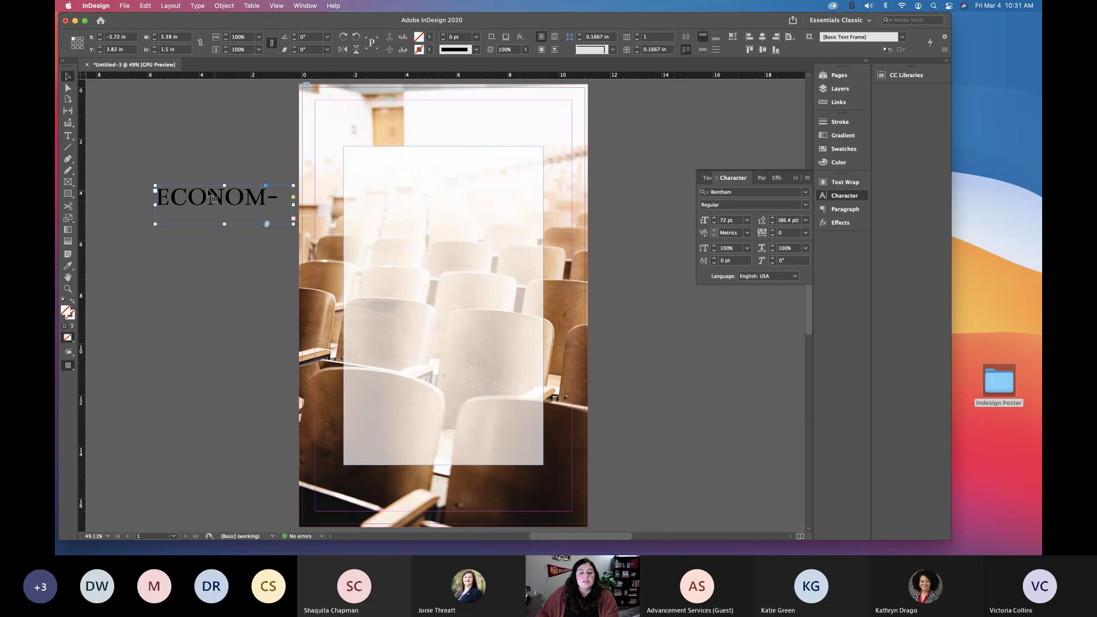
- Reapply the 72 pt size to all of the ECONOMICS text and leave text editing with the frame selected
{"action": "double_click", "coordinate": [209, 208]}
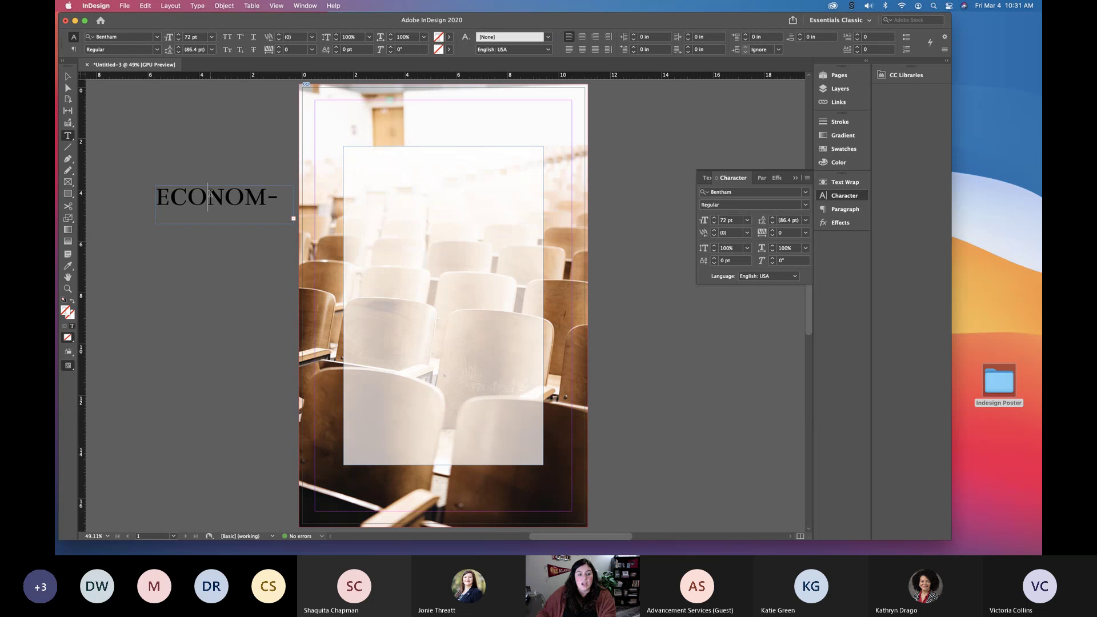
{"action": "key", "text": "super+a"}
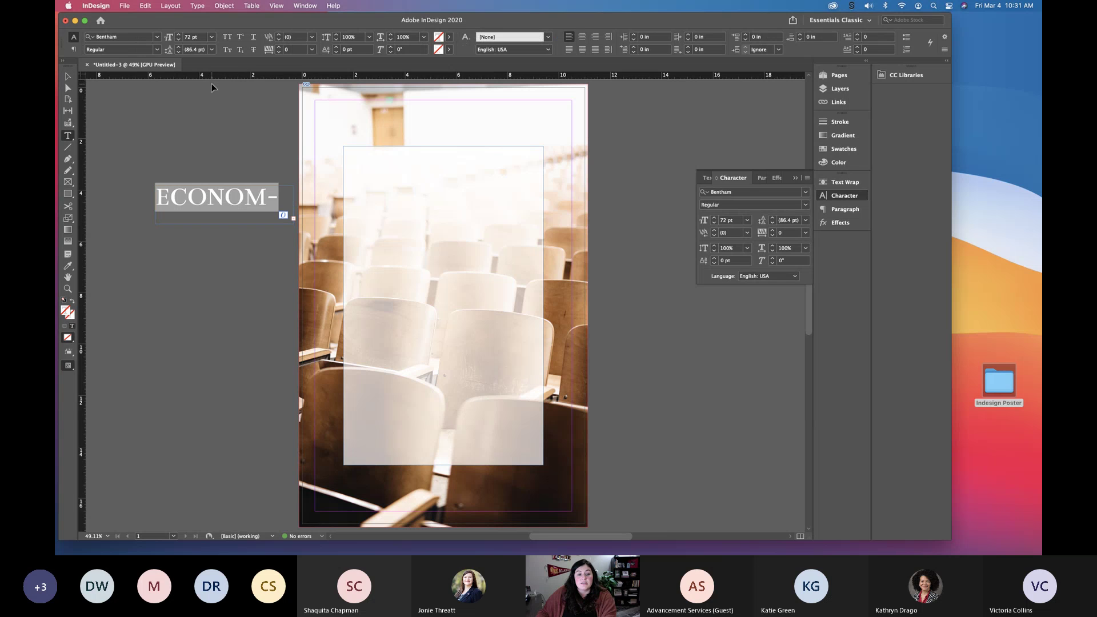
{"action": "left_click", "coordinate": [211, 38]}
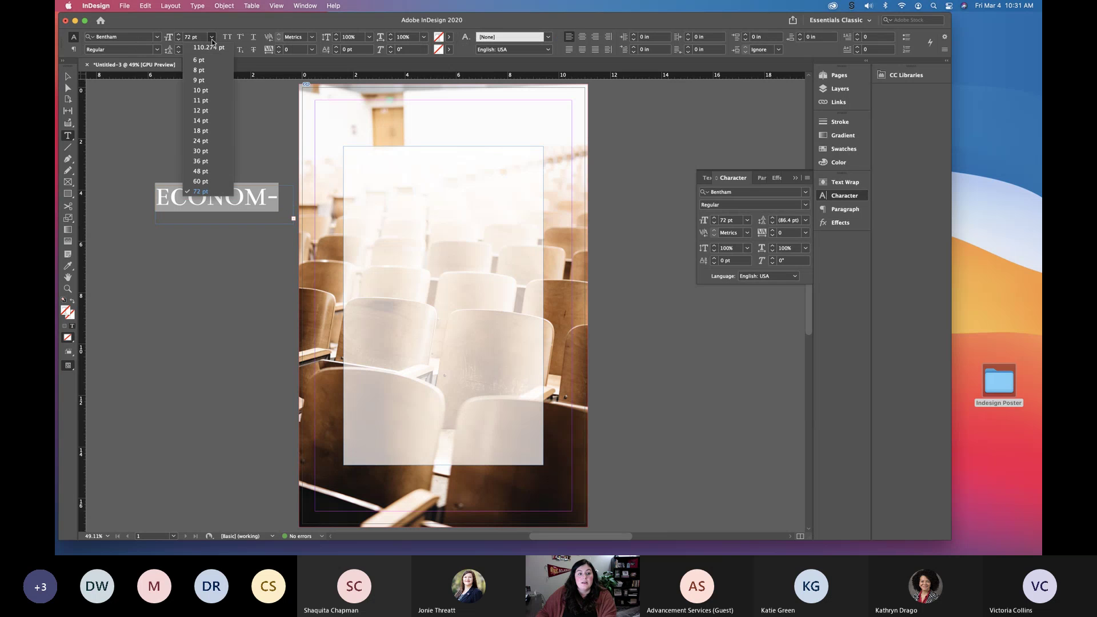
{"action": "left_click", "coordinate": [199, 192]}
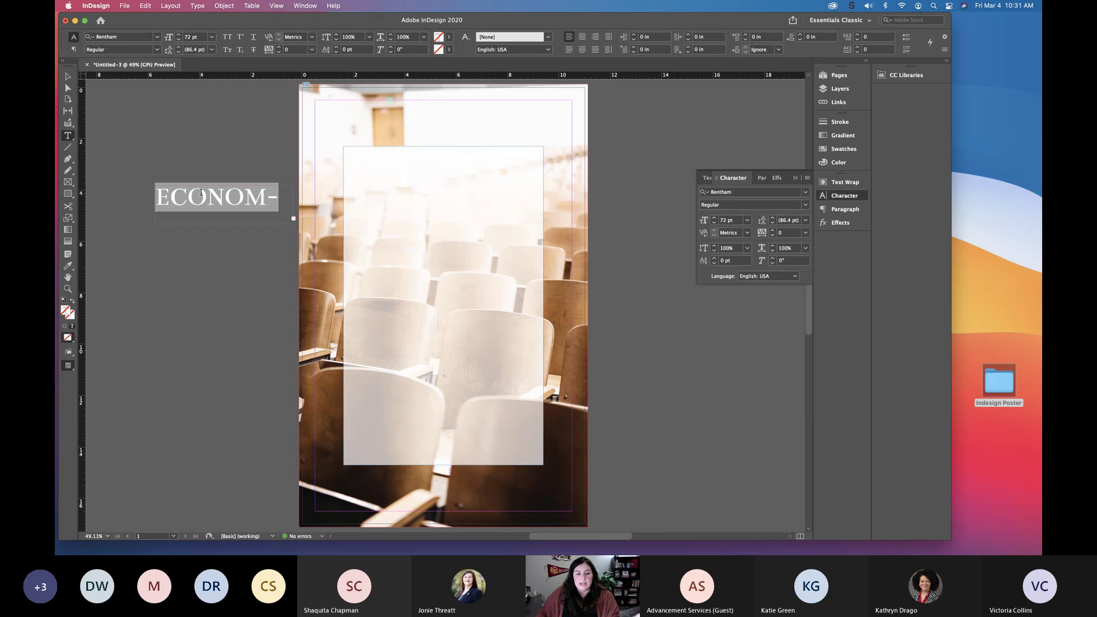
{"action": "key", "text": "Escape"}
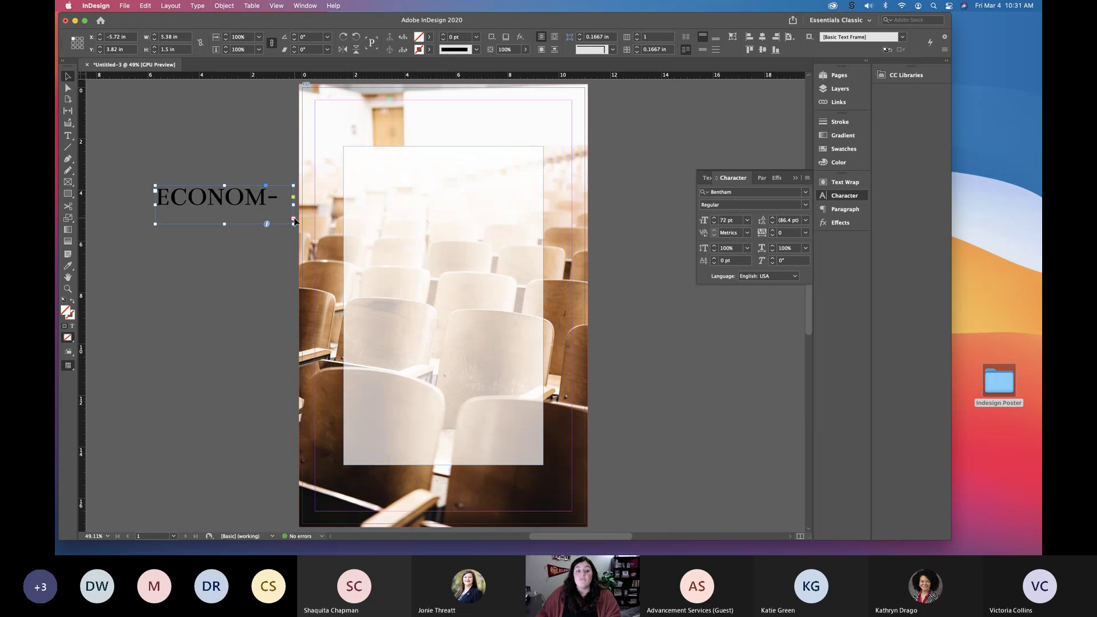
- Widen the frame to about 7.4 in so the whole word ECONOMICS fits, fit the frame to its text and center it horizontally
{"action": "left_click_drag", "start_coordinate": [293, 204], "coordinate": [346, 202]}
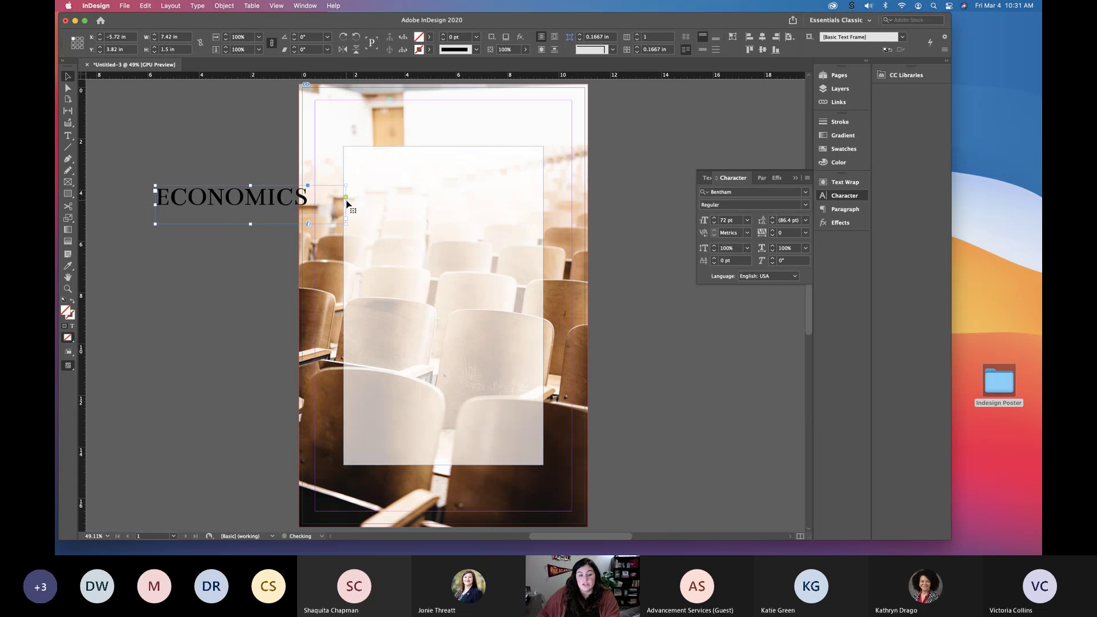
{"action": "left_click_drag", "start_coordinate": [346, 202], "coordinate": [284, 204]}
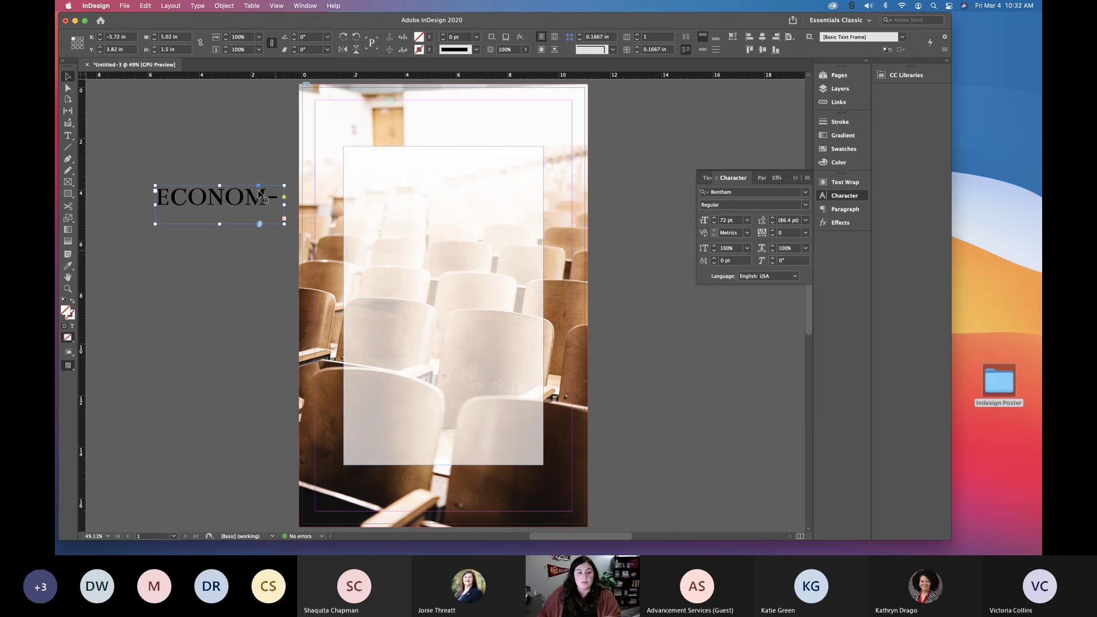
{"action": "left_click_drag", "start_coordinate": [284, 205], "coordinate": [345, 206]}
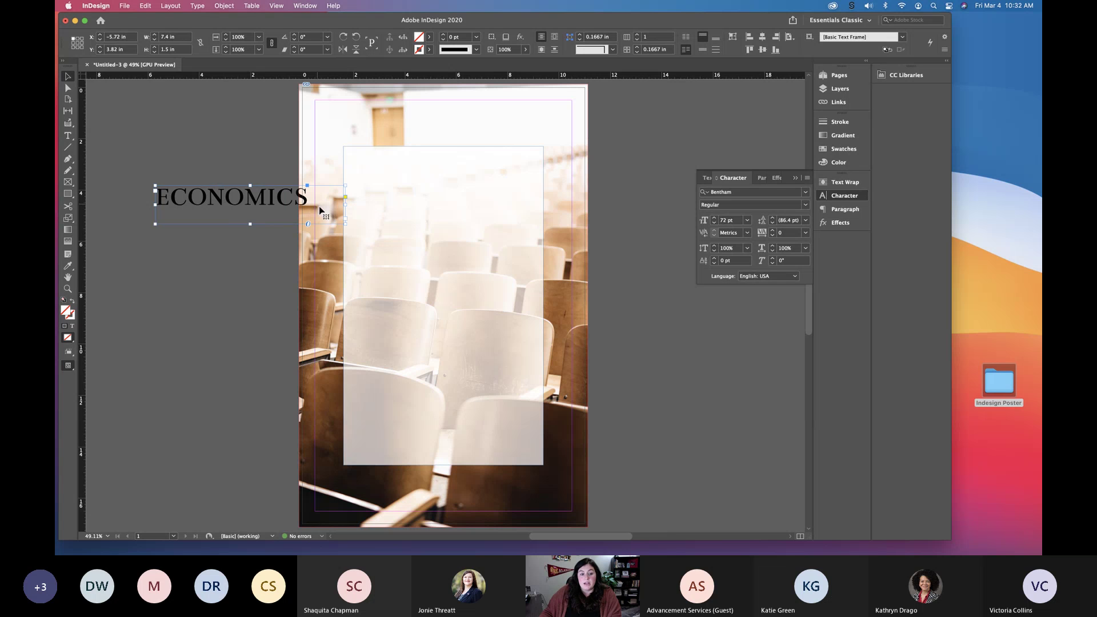
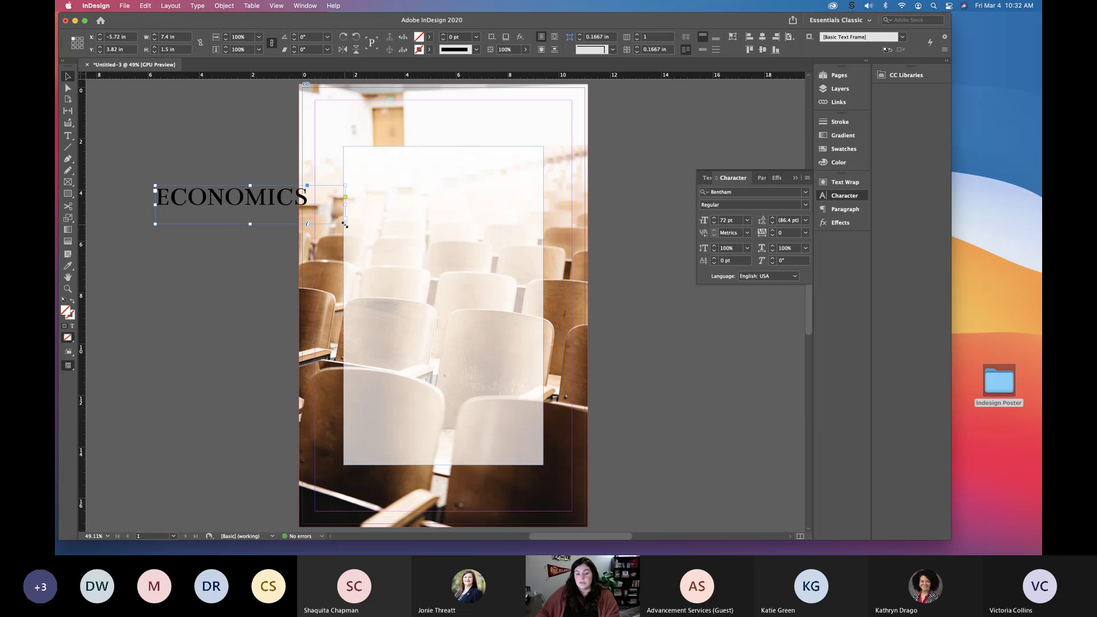
{"action": "double_click", "coordinate": [346, 225]}
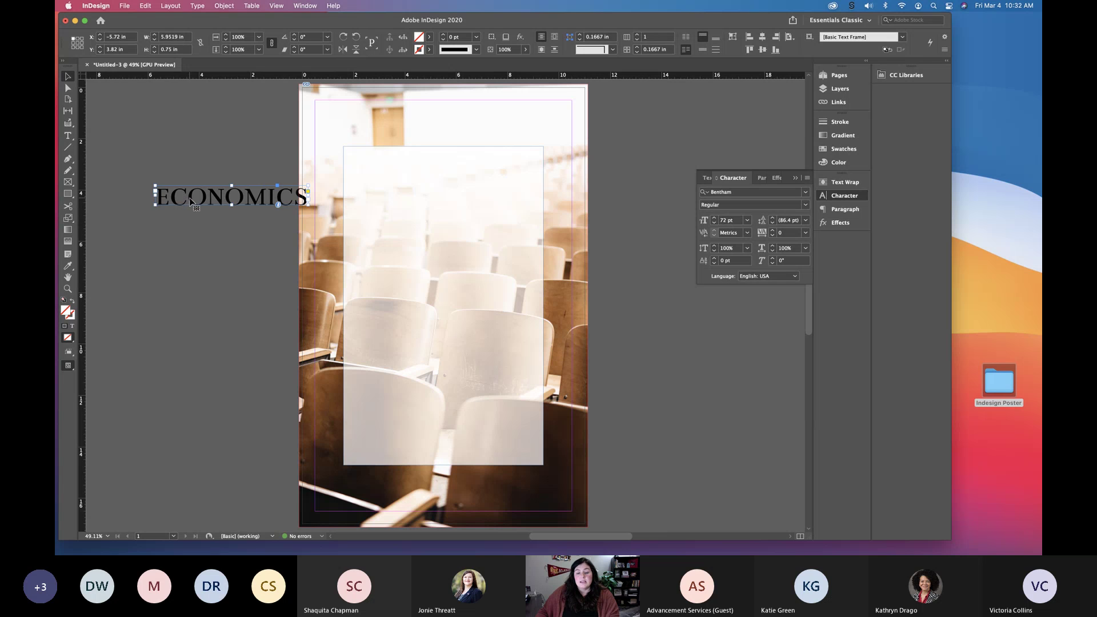
{"action": "left_click", "coordinate": [763, 37]}
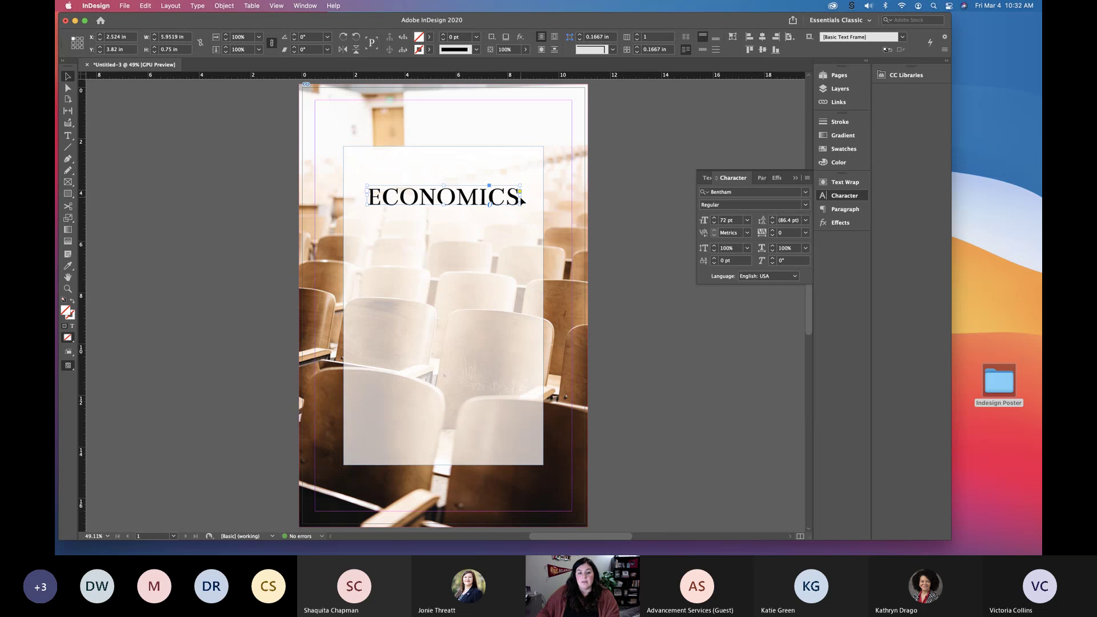
- Enlarge the ECONOMICS frame to about 10.44 by 1.96 in and center the oversized frame horizontally
{"action": "left_click_drag", "start_coordinate": [521, 196], "coordinate": [635, 196]}
{"action": "left_click_drag", "start_coordinate": [501, 206], "coordinate": [501, 235]}
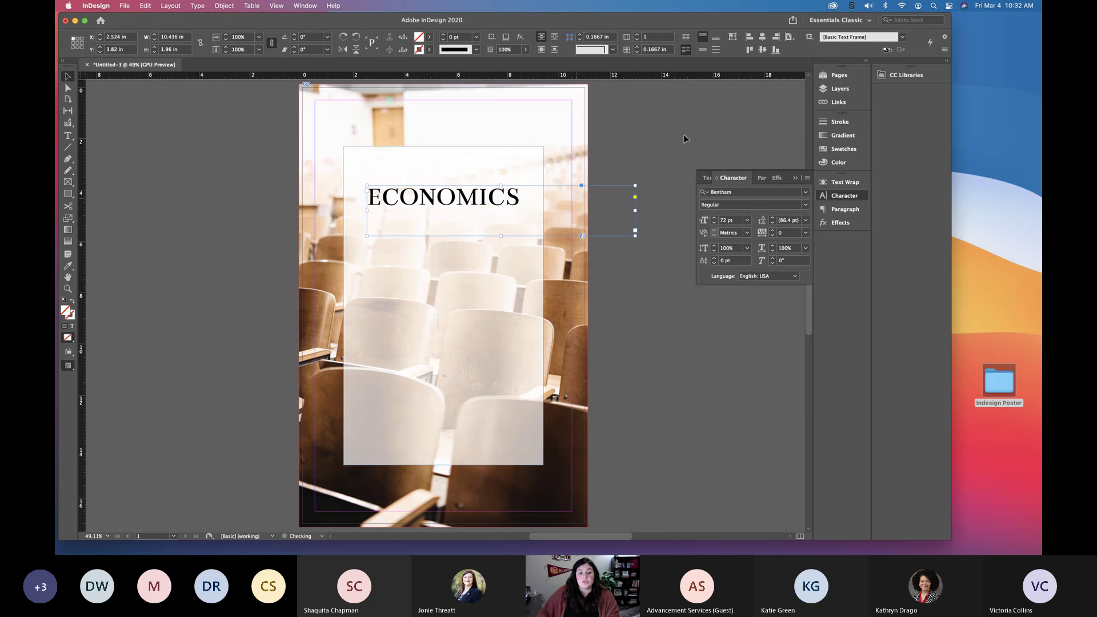
{"action": "left_click", "coordinate": [763, 37]}
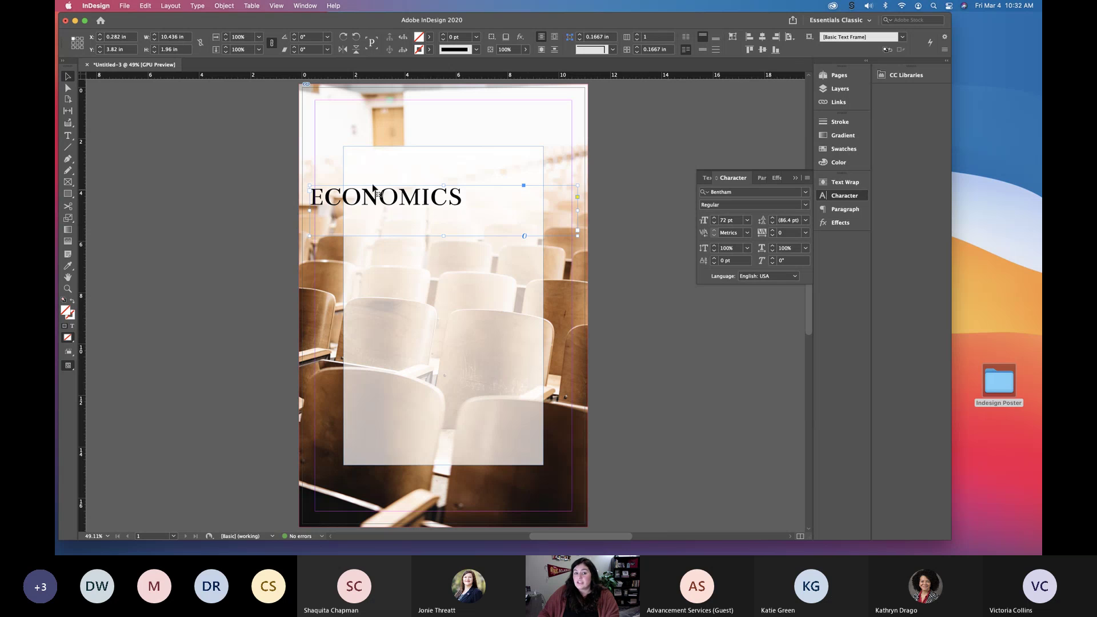
- Fit the oversized ECONOMICS frame back to its text and center it horizontally again
{"action": "left_click_drag", "start_coordinate": [577, 237], "coordinate": [577, 237]}
{"action": "double_click", "coordinate": [578, 237]}
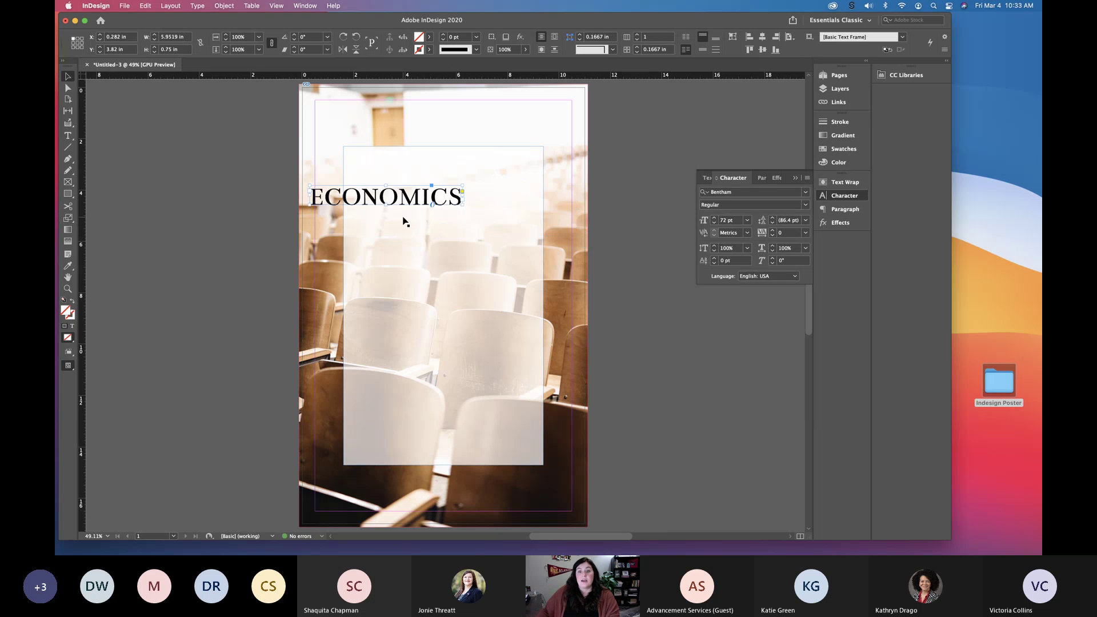
{"action": "left_click", "coordinate": [764, 37]}
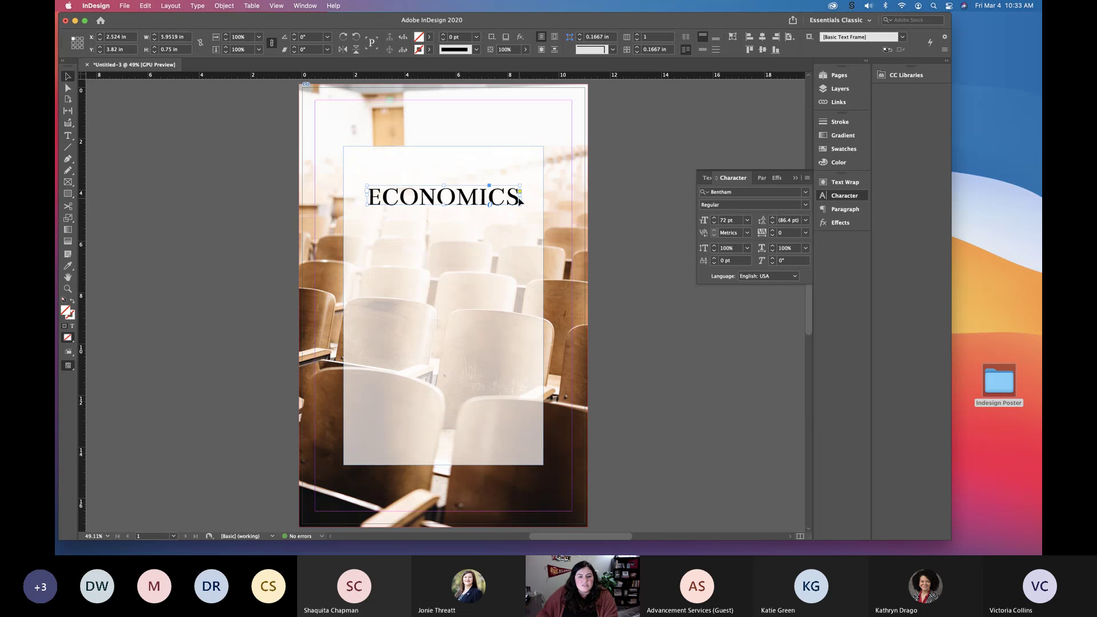
- Enlarge the ECONOMICS frame to about 6.76 by 1.18 in and set the tracking of the whole word to 25
{"action": "left_click_drag", "start_coordinate": [520, 196], "coordinate": [541, 216]}
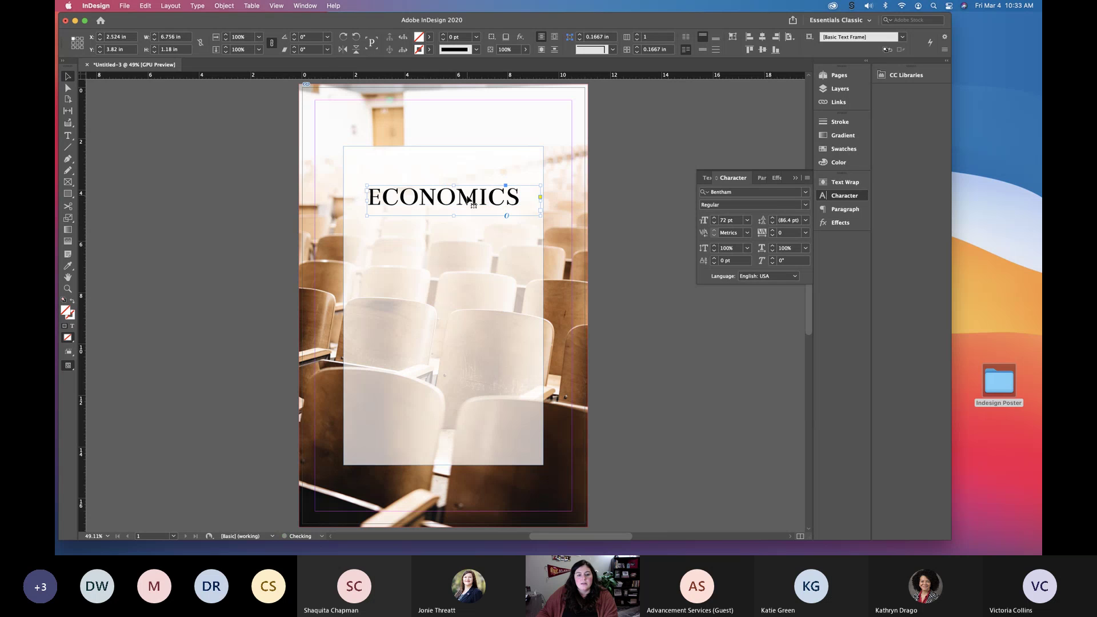
{"action": "double_click", "coordinate": [470, 199]}
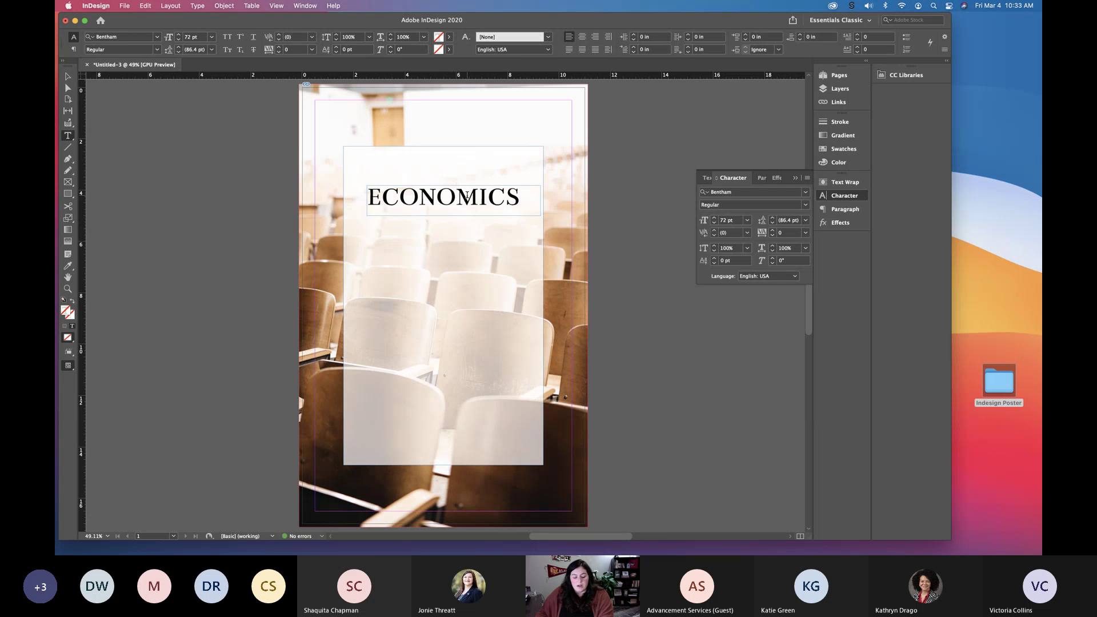
{"action": "left_click_drag", "start_coordinate": [520, 196], "coordinate": [358, 199]}
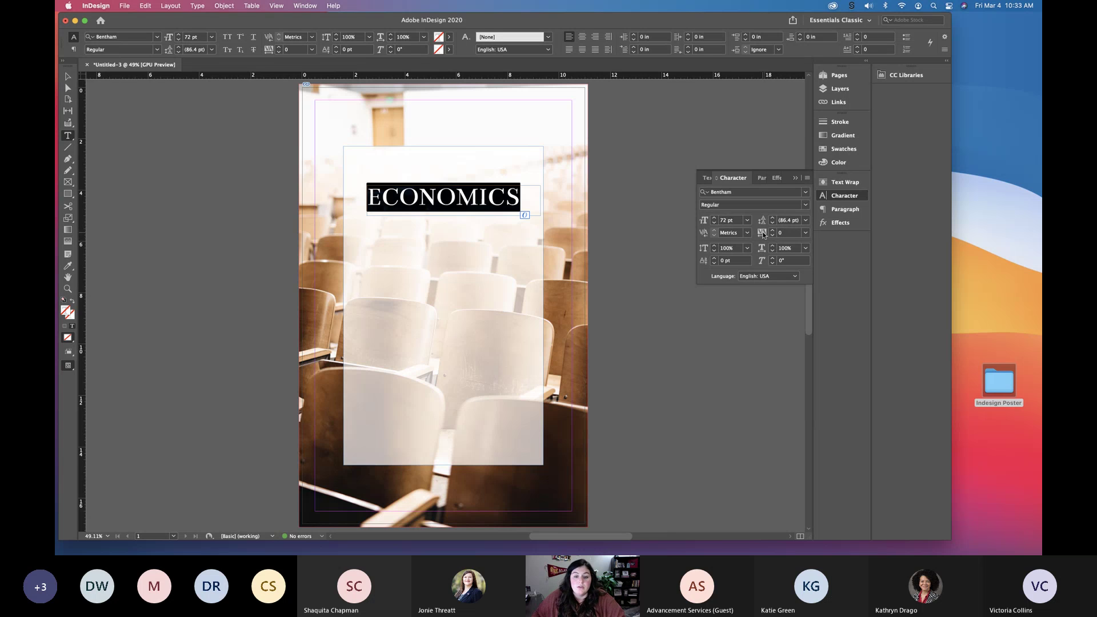
{"action": "left_click", "coordinate": [805, 232]}
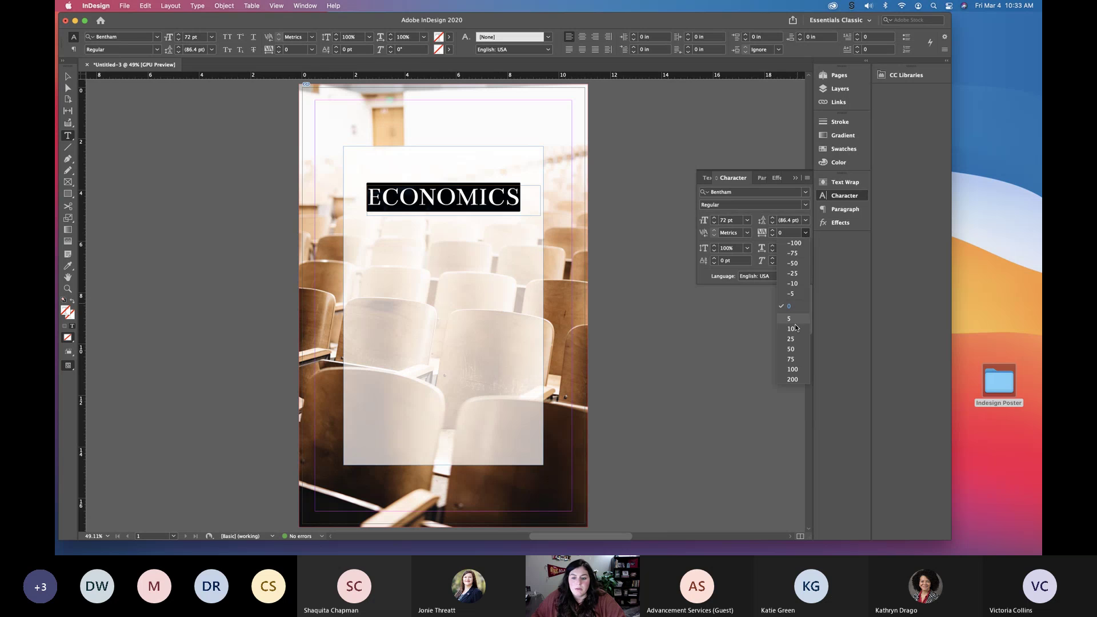
{"action": "left_click", "coordinate": [797, 341]}
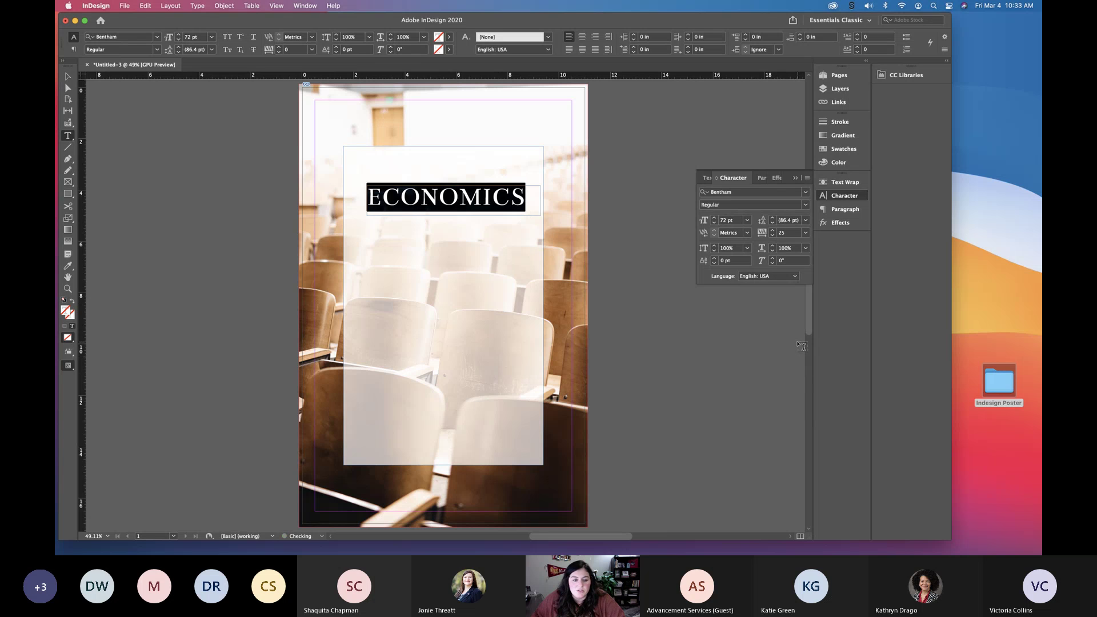
- Set the tracking of the ECONOMICS heading to 75 after trying 100
{"action": "left_click", "coordinate": [805, 233]}
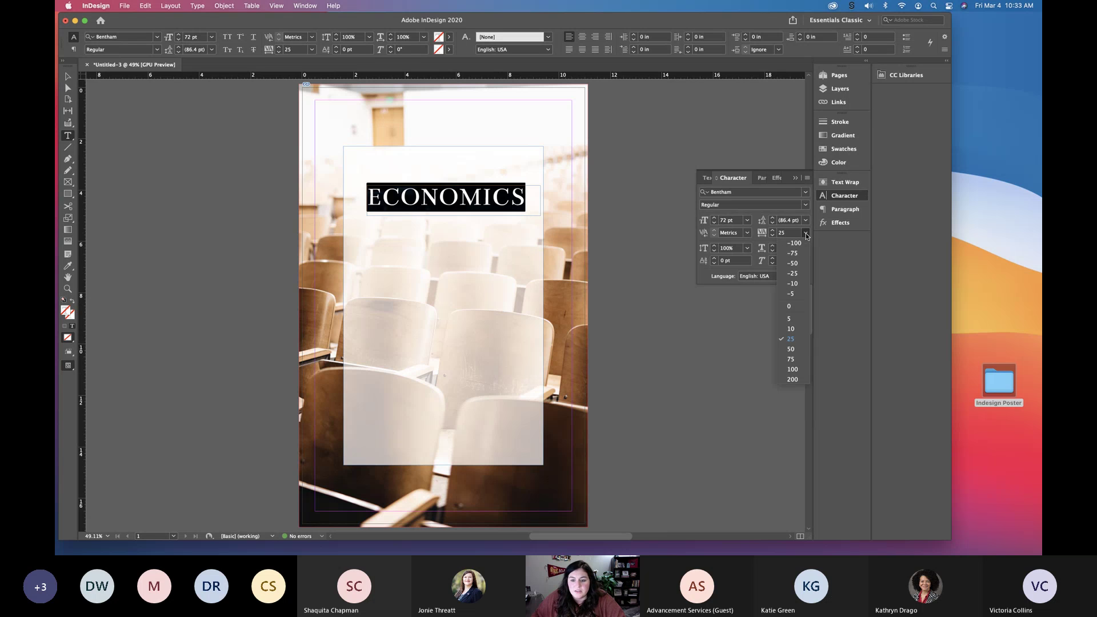
{"action": "left_click", "coordinate": [792, 368]}
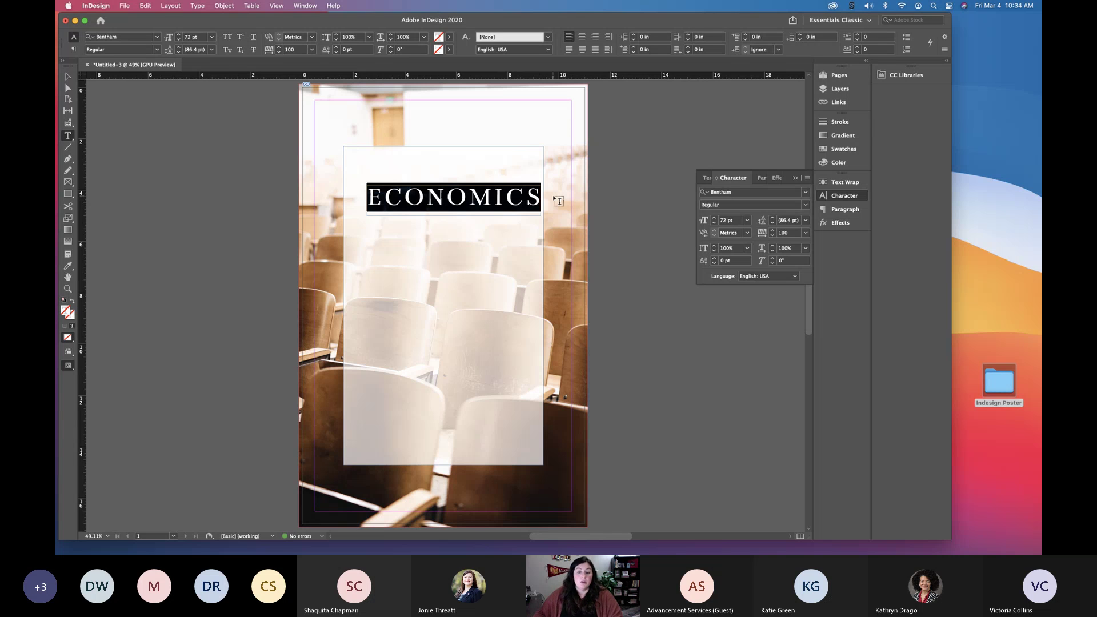
{"action": "left_click", "coordinate": [805, 233]}
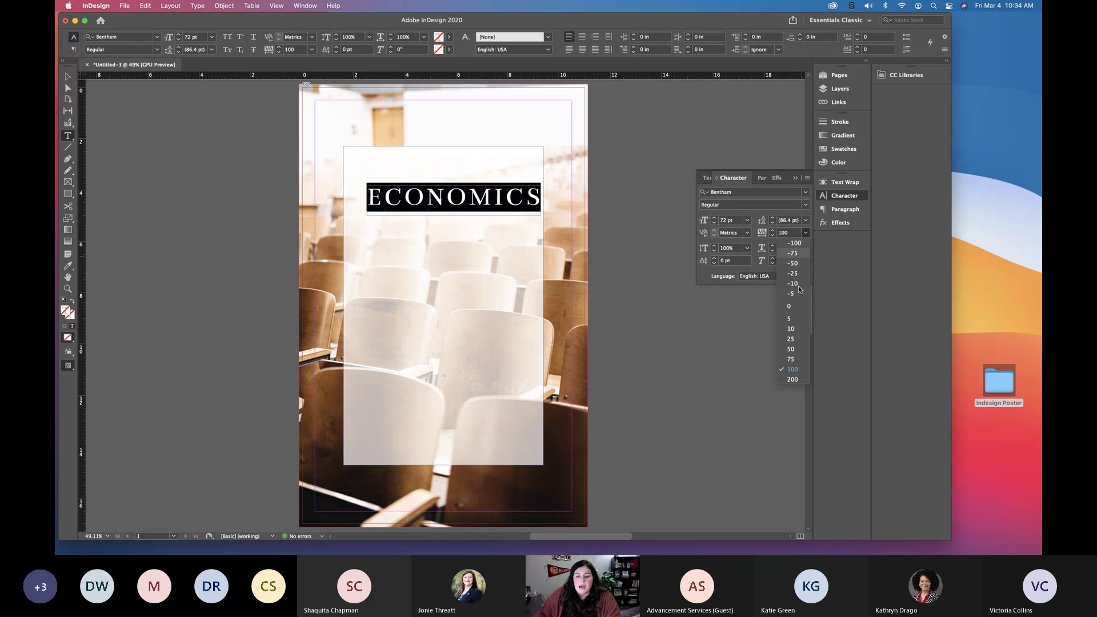
{"action": "left_click", "coordinate": [792, 358]}
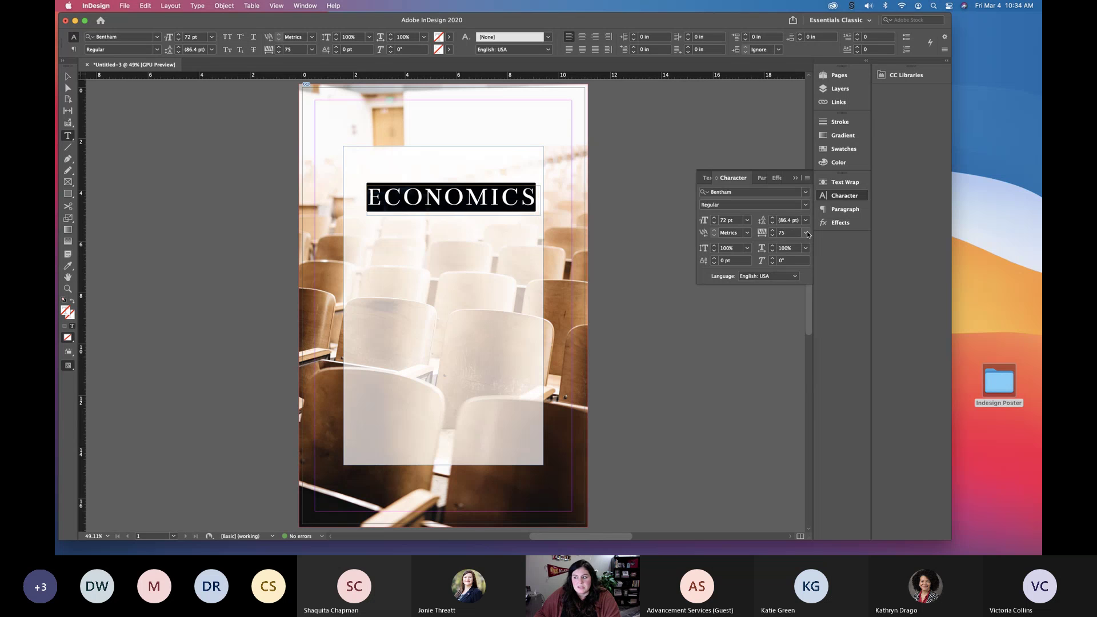
{"action": "left_click", "coordinate": [796, 178]}
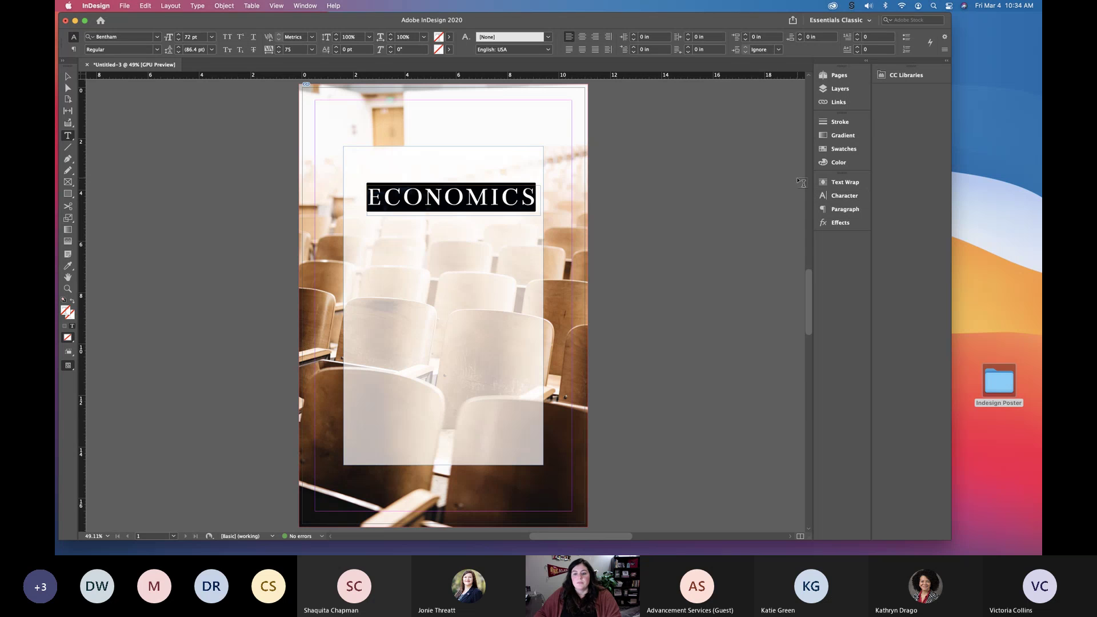
- Move the ECONOMICS frame down to a Y position of about 5.2 in and fit the frame to its text
{"action": "left_click", "coordinate": [68, 76]}
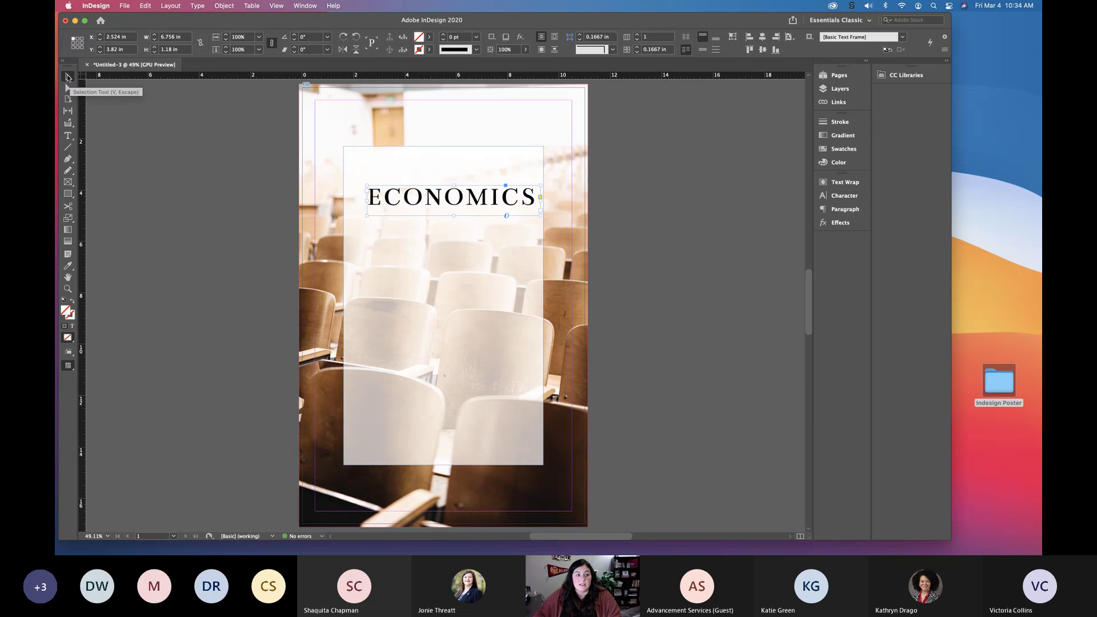
{"action": "left_click_drag", "start_coordinate": [428, 198], "coordinate": [428, 235]}
{"action": "left_click", "coordinate": [375, 159]}
{"action": "left_click", "coordinate": [467, 241]}
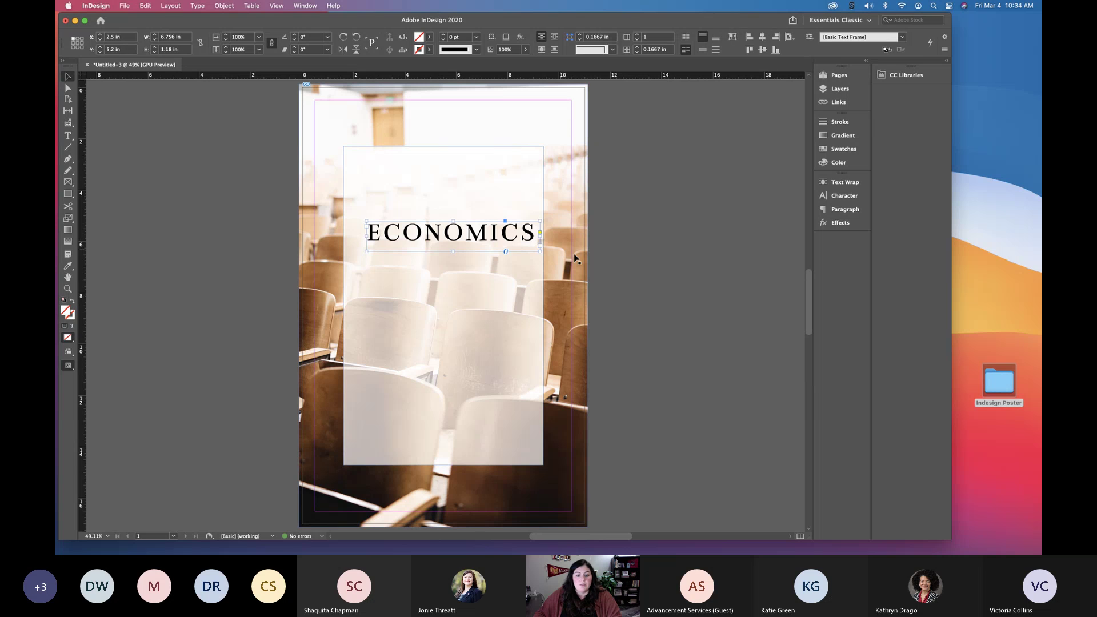
{"action": "double_click", "coordinate": [539, 252]}
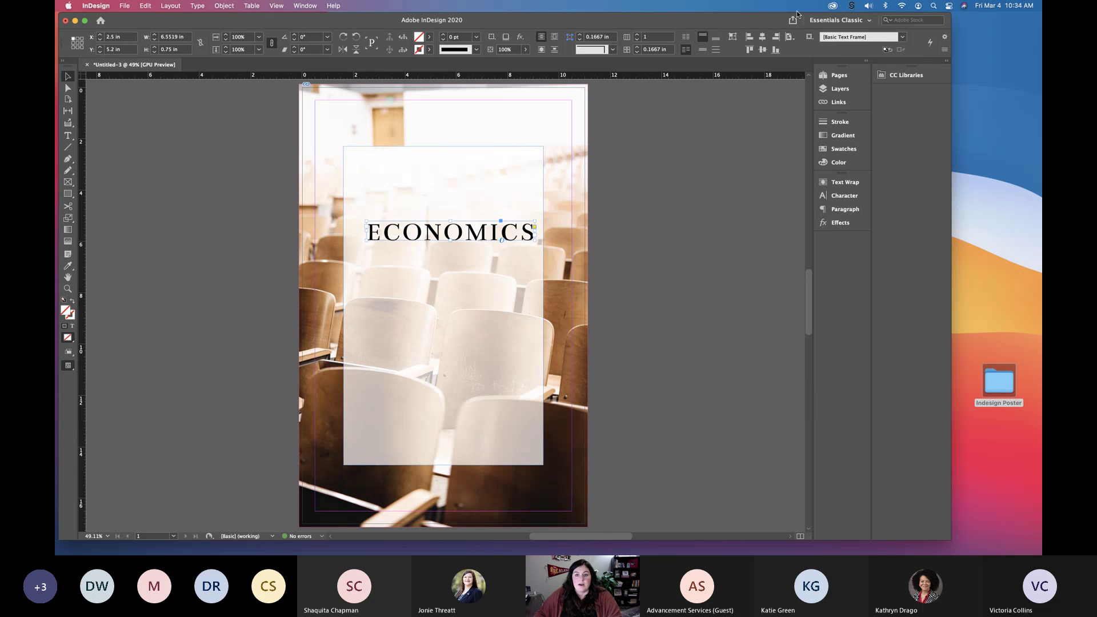
- Center the ECONOMICS frame on the page and move it straight up to a Y position of about 3.98 in
{"action": "left_click", "coordinate": [765, 38]}
{"action": "left_click", "coordinate": [764, 50]}
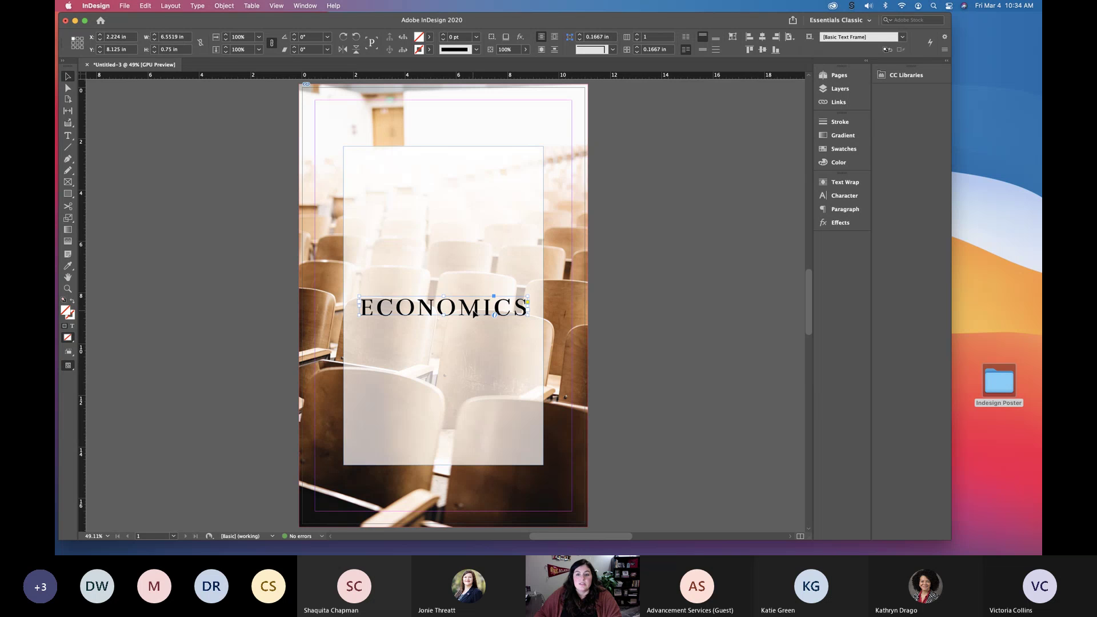
{"action": "left_click", "coordinate": [763, 38]}
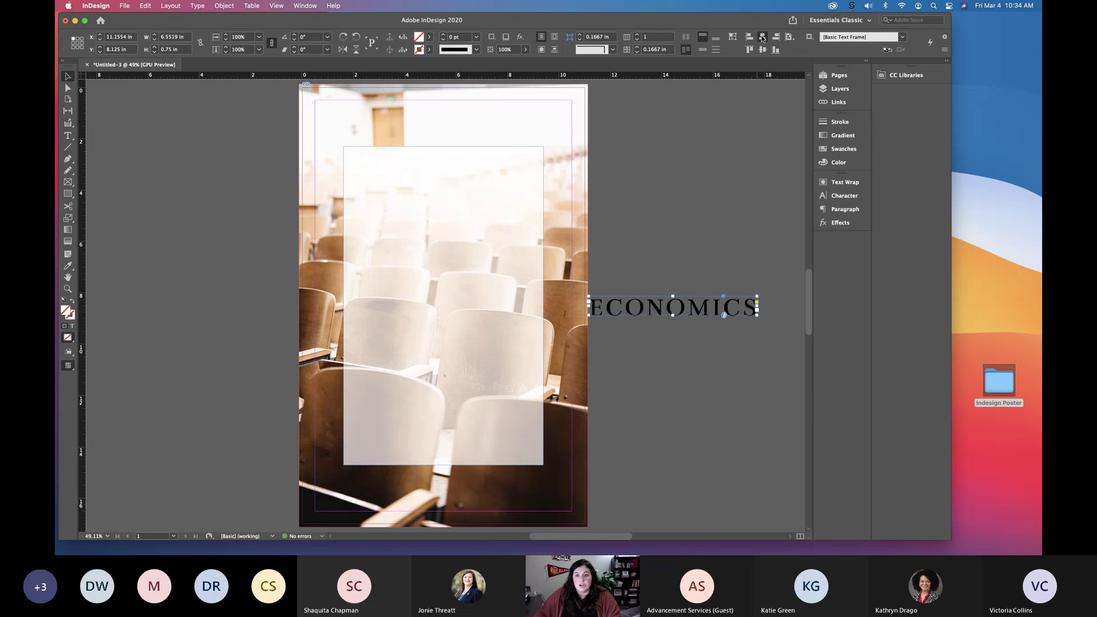
{"action": "key", "text": "super+z"}
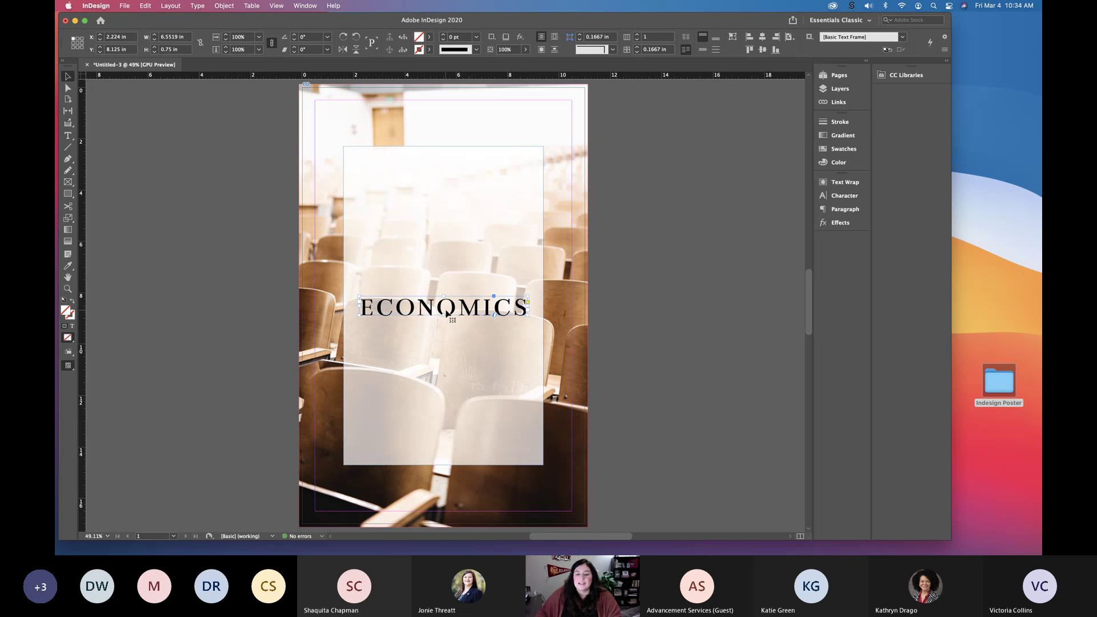
{"action": "left_click_drag", "start_coordinate": [459, 310], "coordinate": [470, 204]}
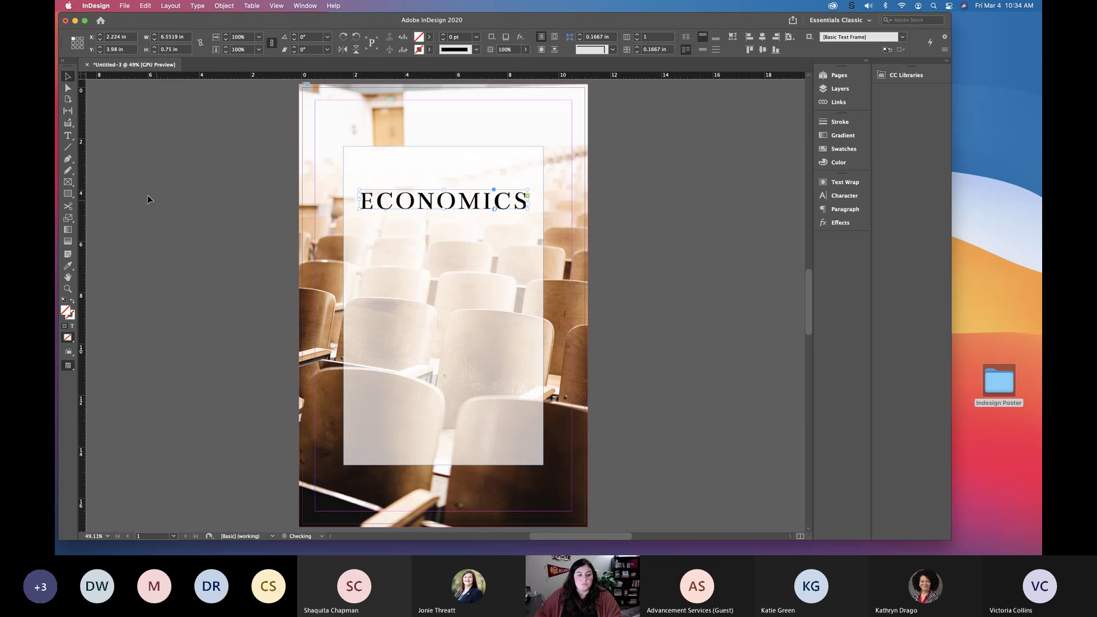
{"action": "left_click", "coordinate": [181, 165]}
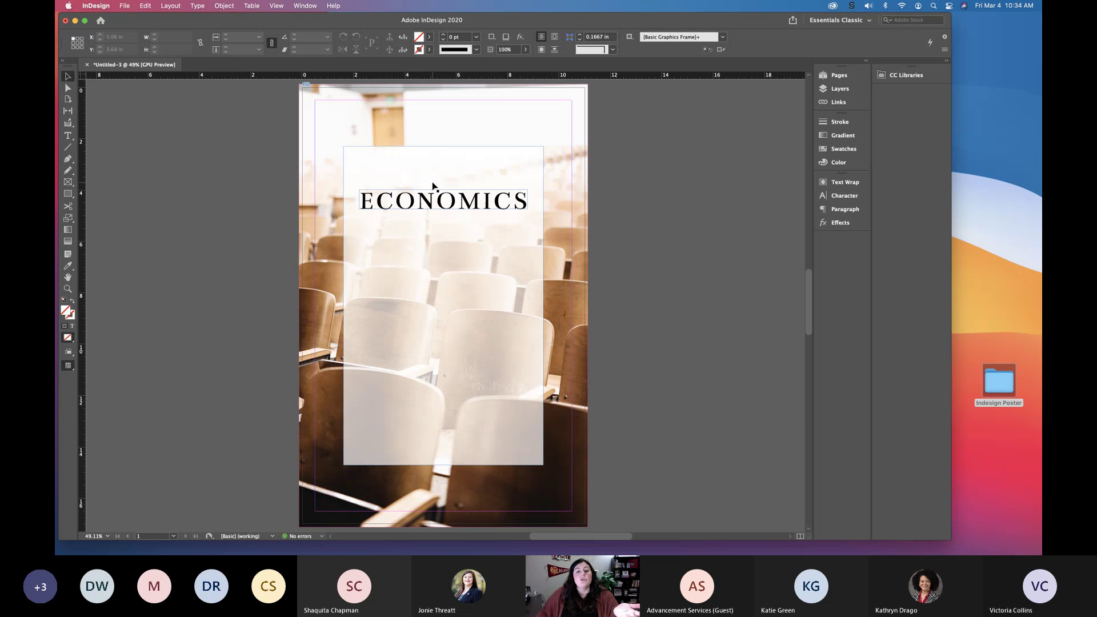
- Extend the ECONOMICS frame to about 4.16 in tall and add STUDY GROUP below the heading
{"action": "left_click", "coordinate": [441, 206]}
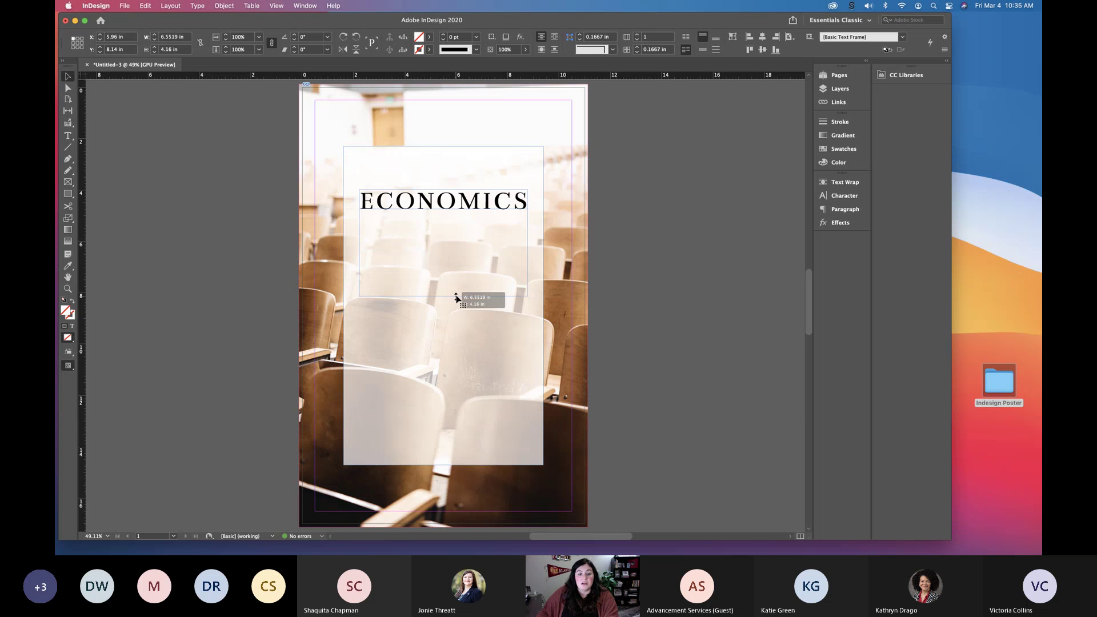
{"action": "double_click", "coordinate": [522, 206]}
{"action": "key", "text": "Return"}
{"action": "type", "text": "STUDY B"}
{"action": "key", "text": "BackSpace"}
{"action": "type", "text": "GROUP"}
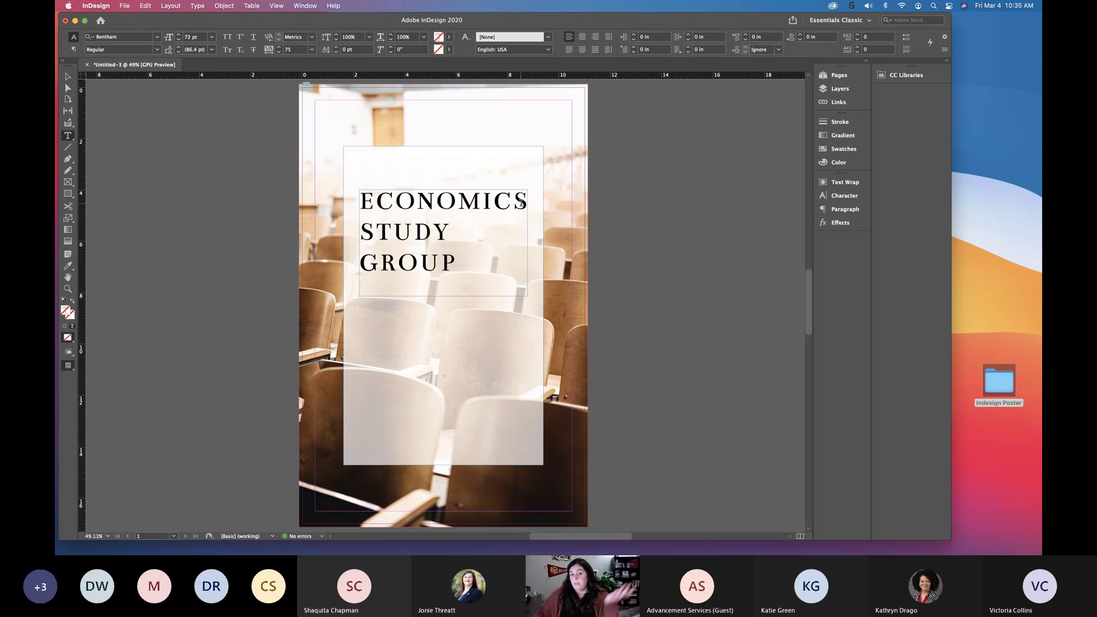
- Delete STUDY GROUP from the heading frame and fit the frame back to the word ECONOMICS
{"action": "scroll", "coordinate": [456, 265], "scroll_direction": "up", "scroll_amount": 1}
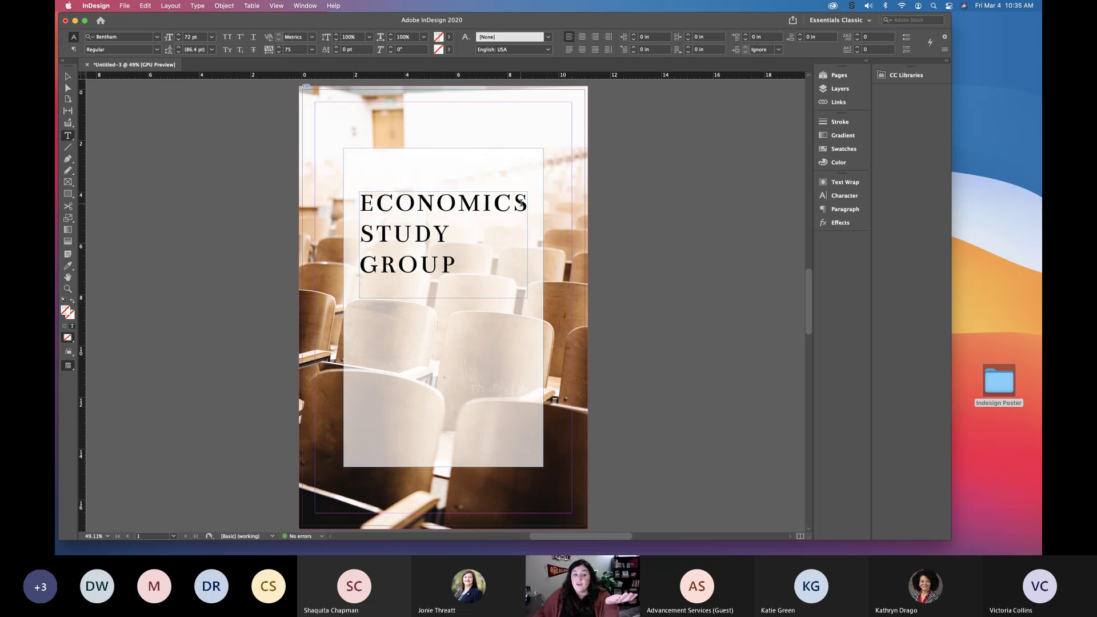
{"action": "left_click_drag", "start_coordinate": [455, 265], "coordinate": [363, 237]}
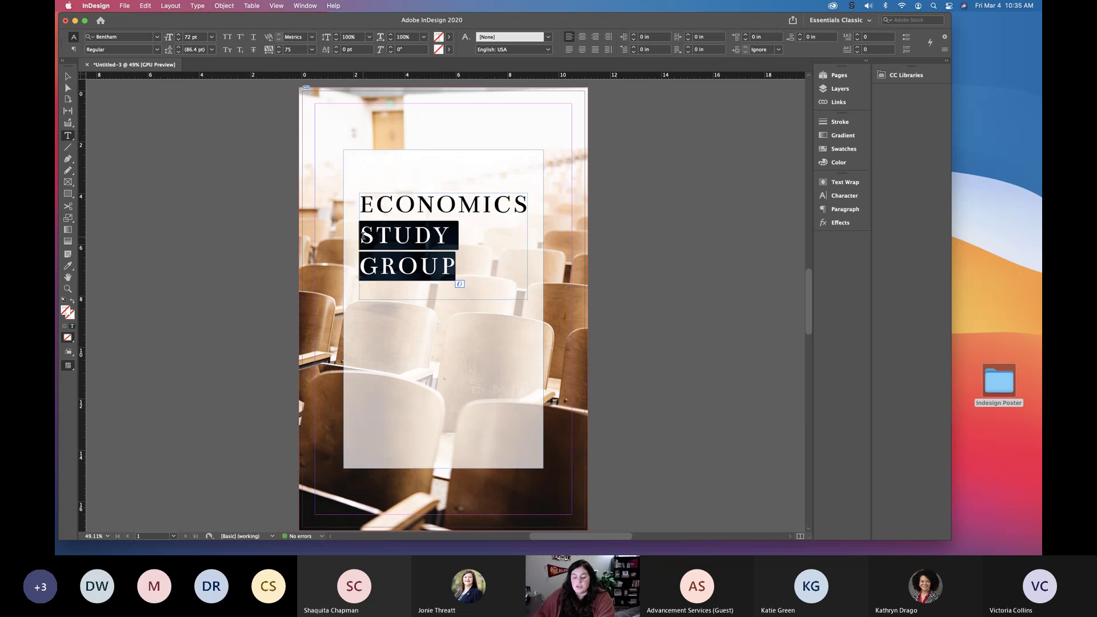
{"action": "key", "text": "BackSpace"}
{"action": "key", "text": "Escape"}
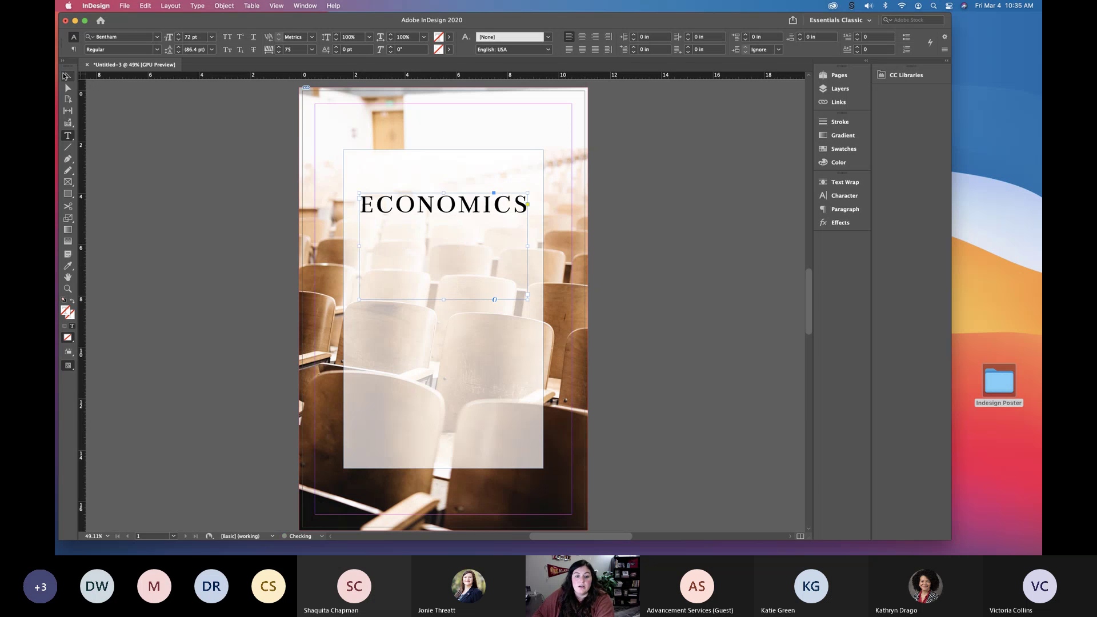
{"action": "double_click", "coordinate": [444, 299]}
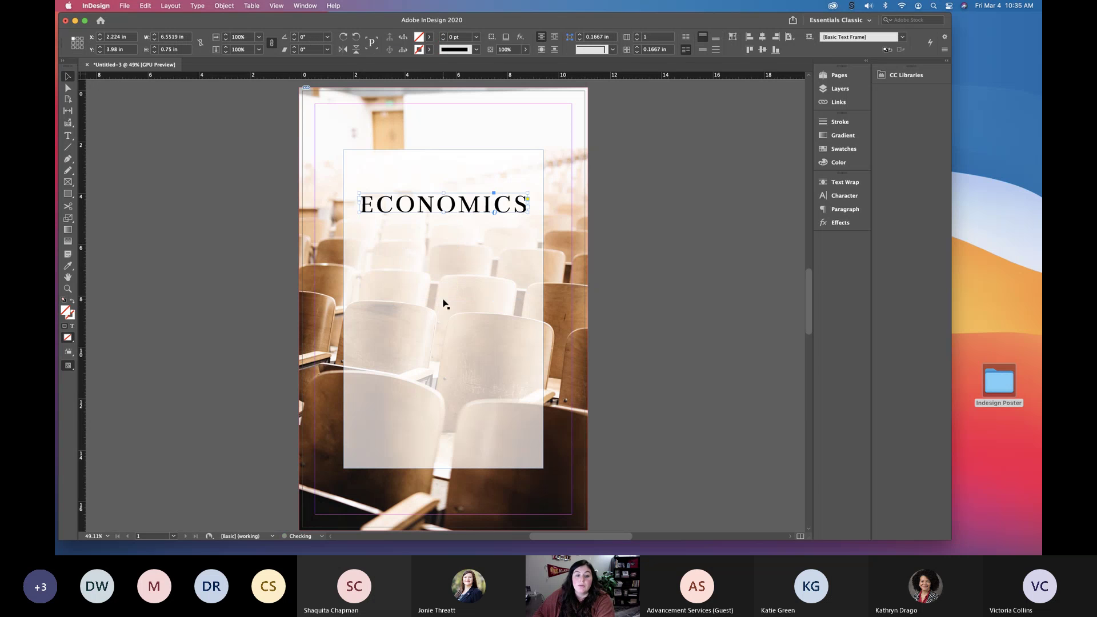
- Create a separate text frame on the pasteboard beside the page with STUDY and GROUP on two lines
{"action": "left_click", "coordinate": [68, 136]}
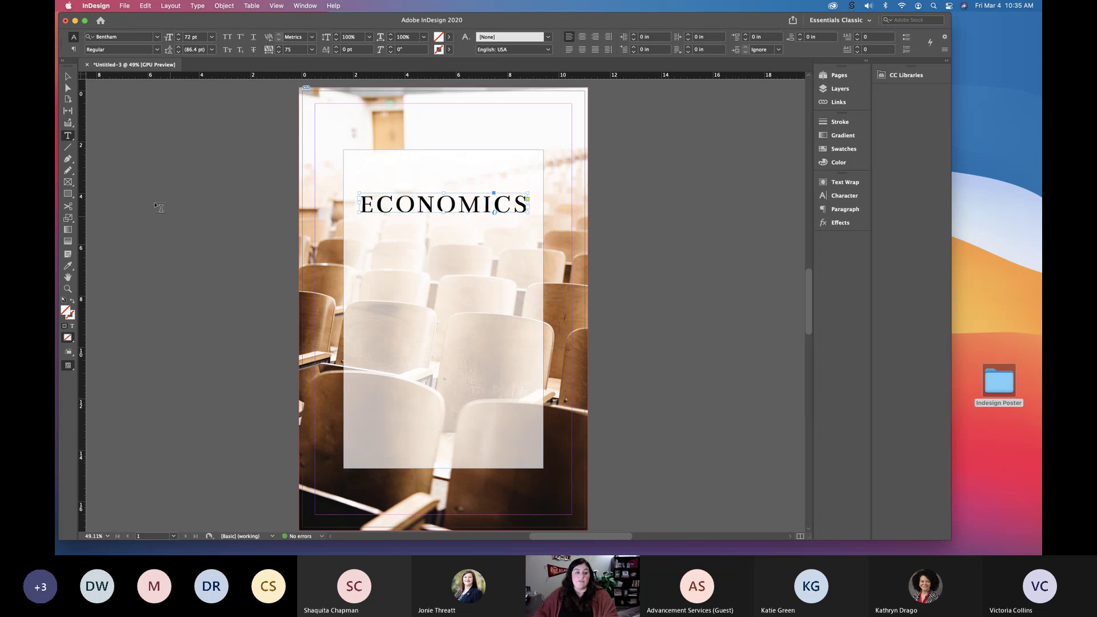
{"action": "left_click_drag", "start_coordinate": [117, 185], "coordinate": [282, 300]}
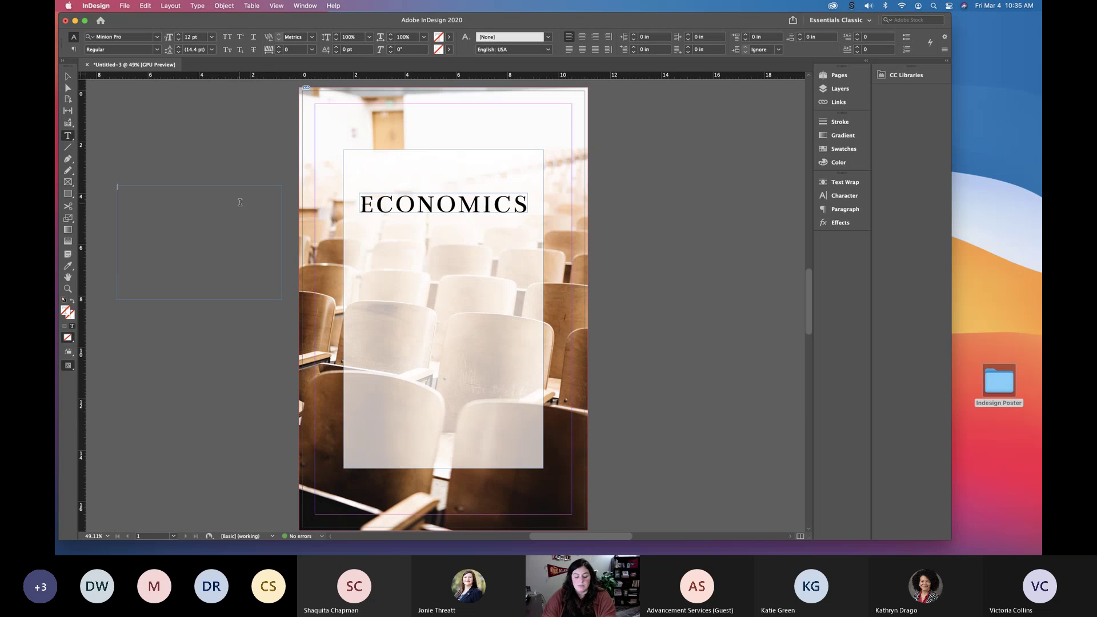
{"action": "type", "text": "STUDY"}
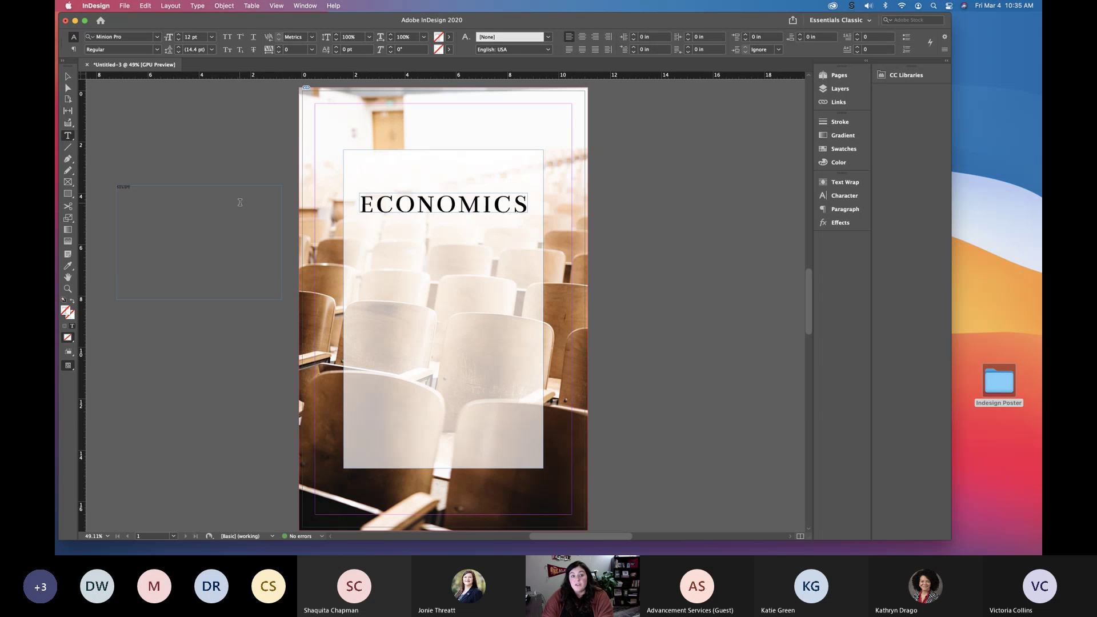
{"action": "key", "text": "Return"}
{"action": "type", "text": "GROUP"}
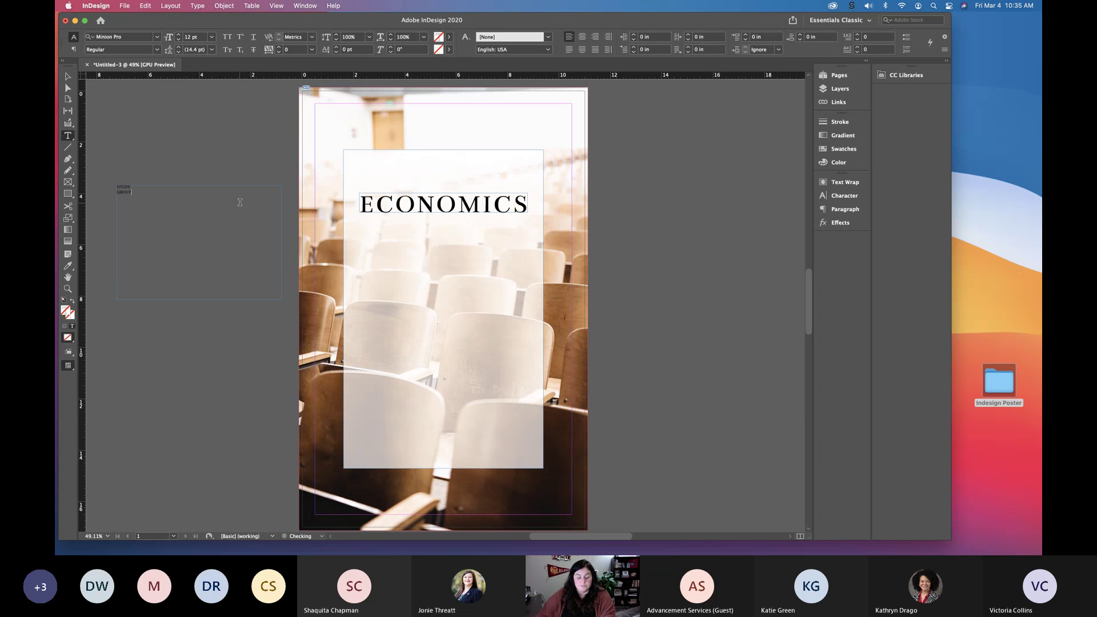
- Set the whole STUDY GROUP text to 72 pt in the Acumin Pro font
{"action": "key", "text": "super+a"}
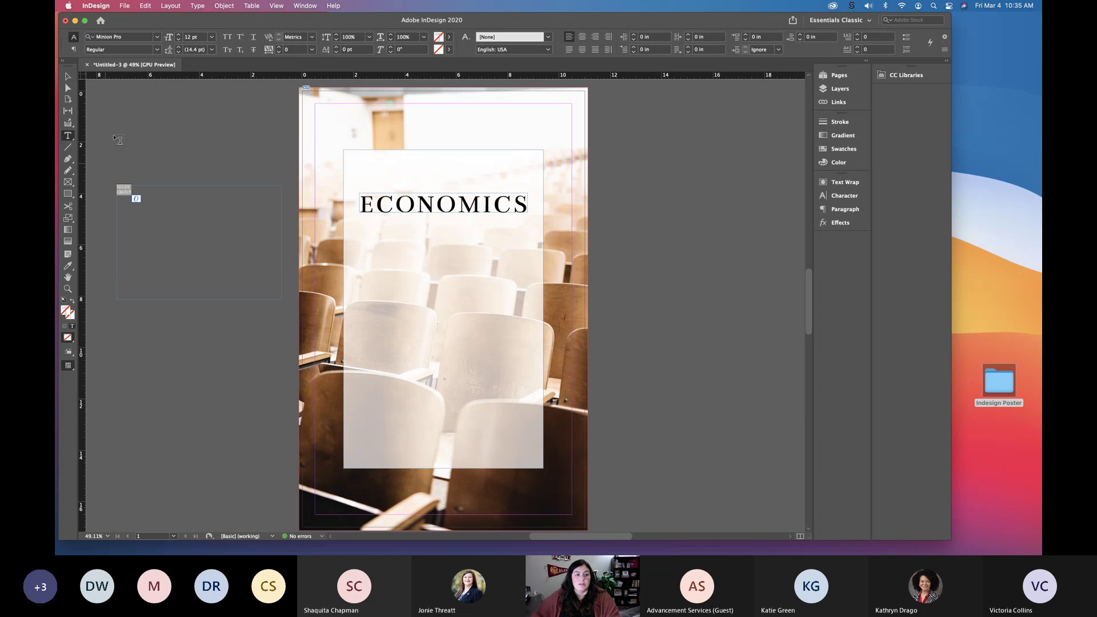
{"action": "left_click", "coordinate": [212, 36]}
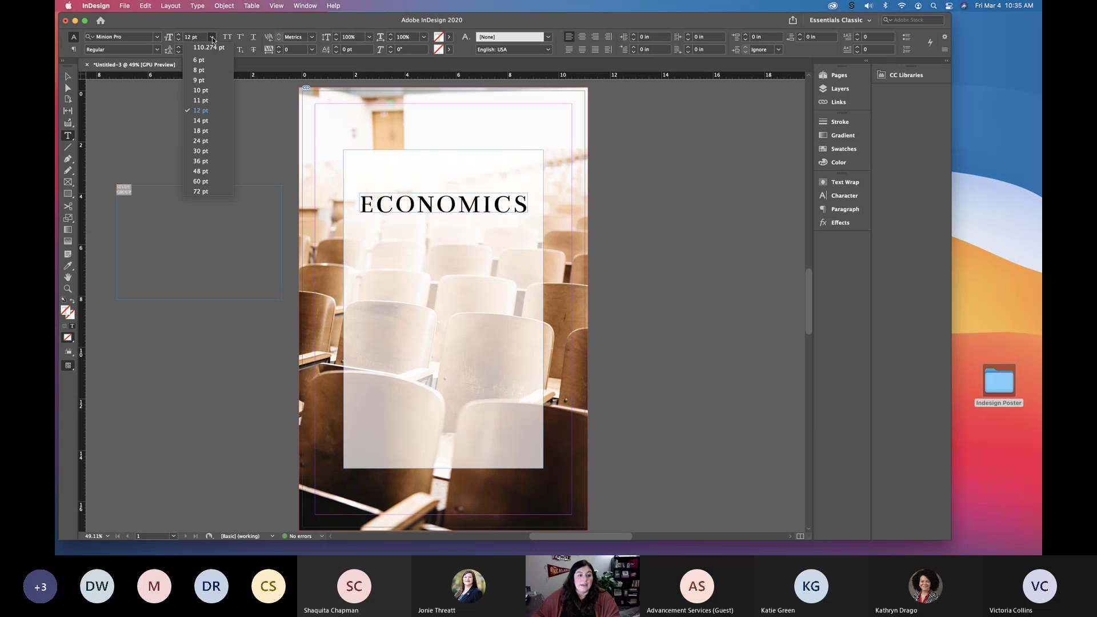
{"action": "left_click", "coordinate": [211, 191]}
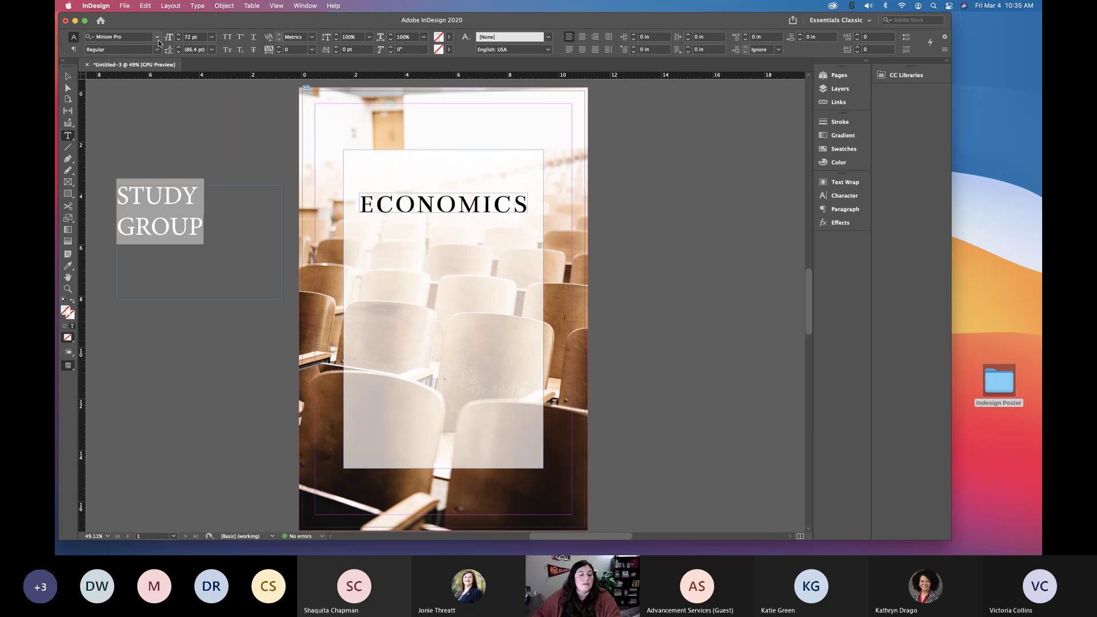
{"action": "left_click", "coordinate": [159, 38]}
{"action": "scroll", "coordinate": [172, 77], "scroll_direction": "up", "scroll_amount": 10}
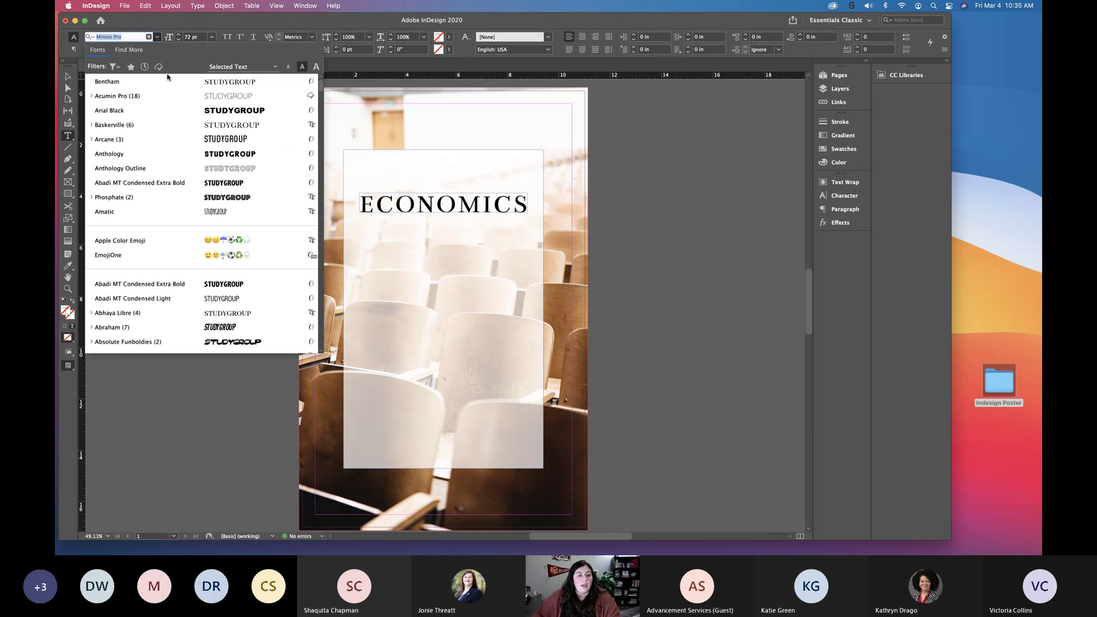
{"action": "left_click", "coordinate": [242, 98]}
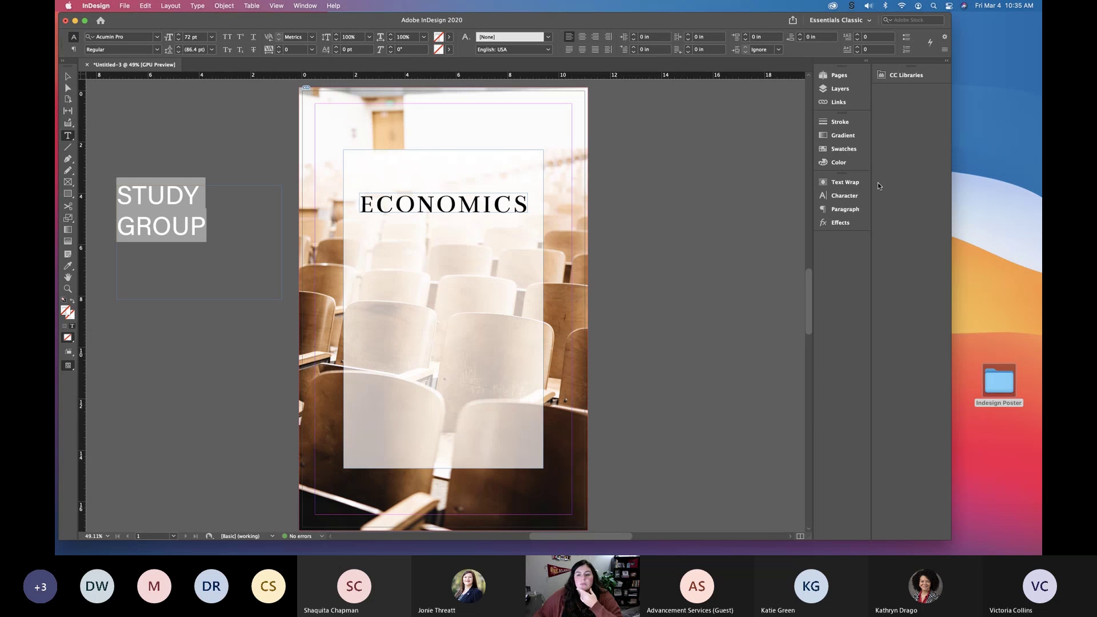
- Compare the Semibold and Bold styles on the STUDY GROUP text and keep Semibold
{"action": "left_click", "coordinate": [157, 51]}
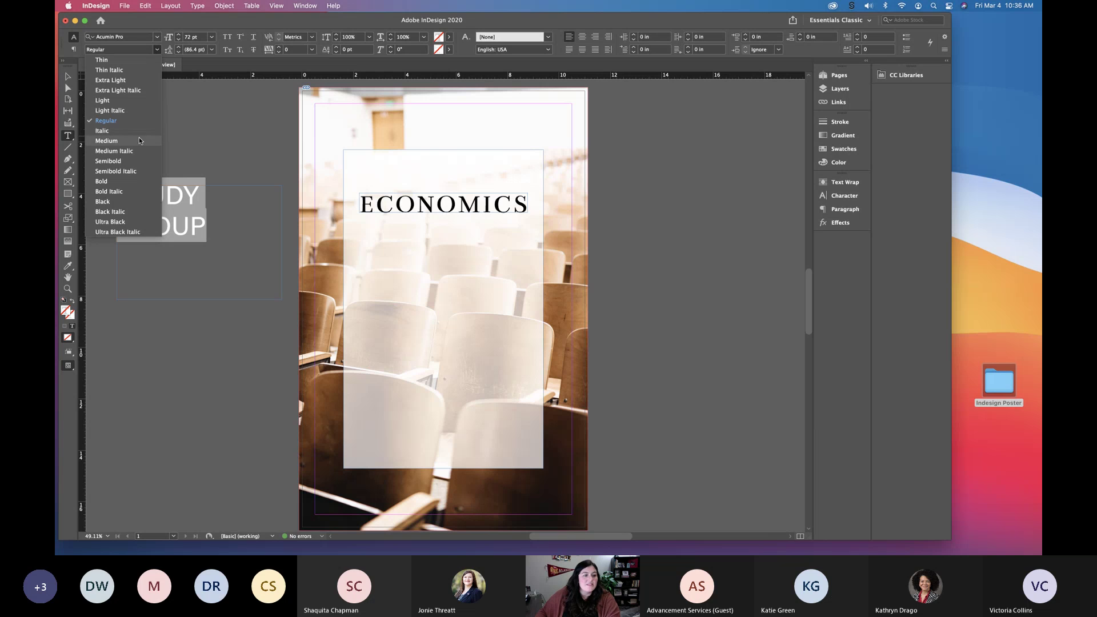
{"action": "left_click", "coordinate": [135, 162]}
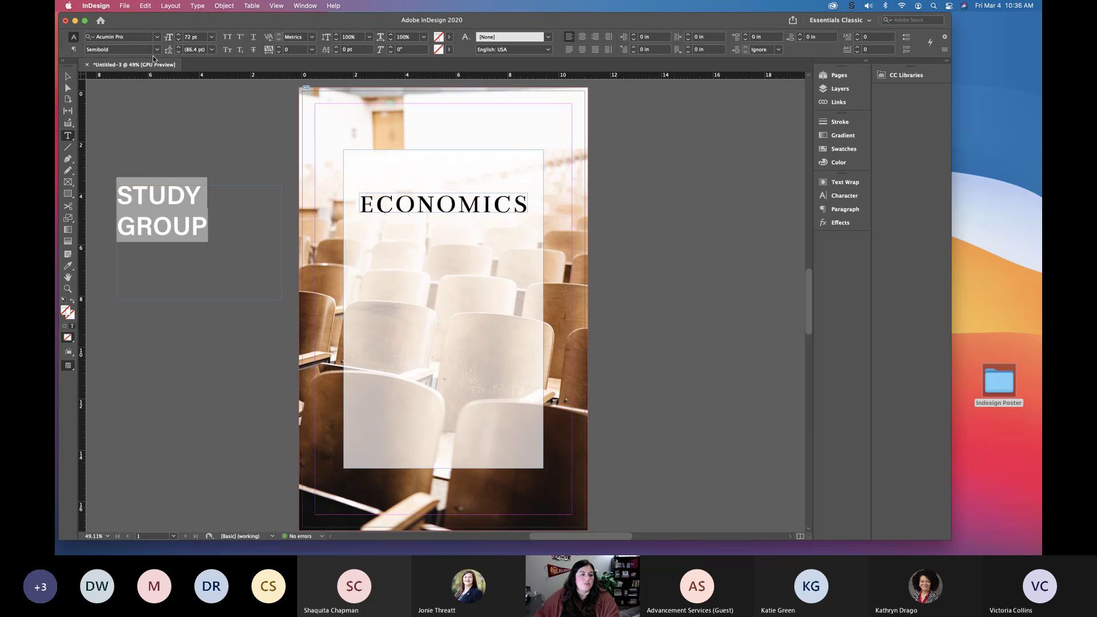
{"action": "left_click", "coordinate": [156, 50]}
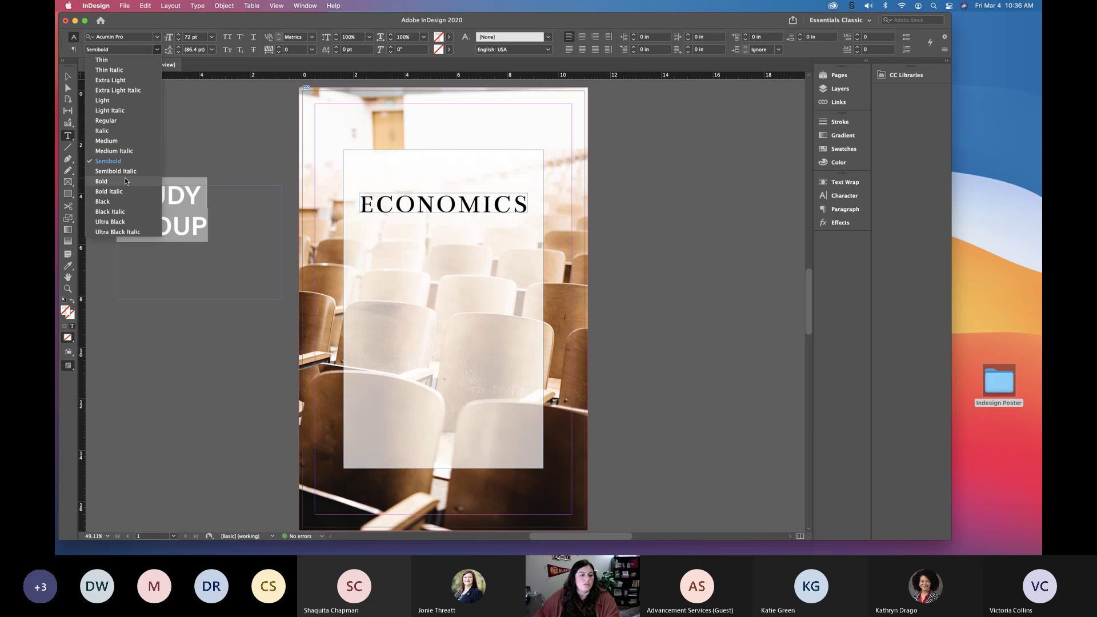
{"action": "left_click", "coordinate": [125, 181]}
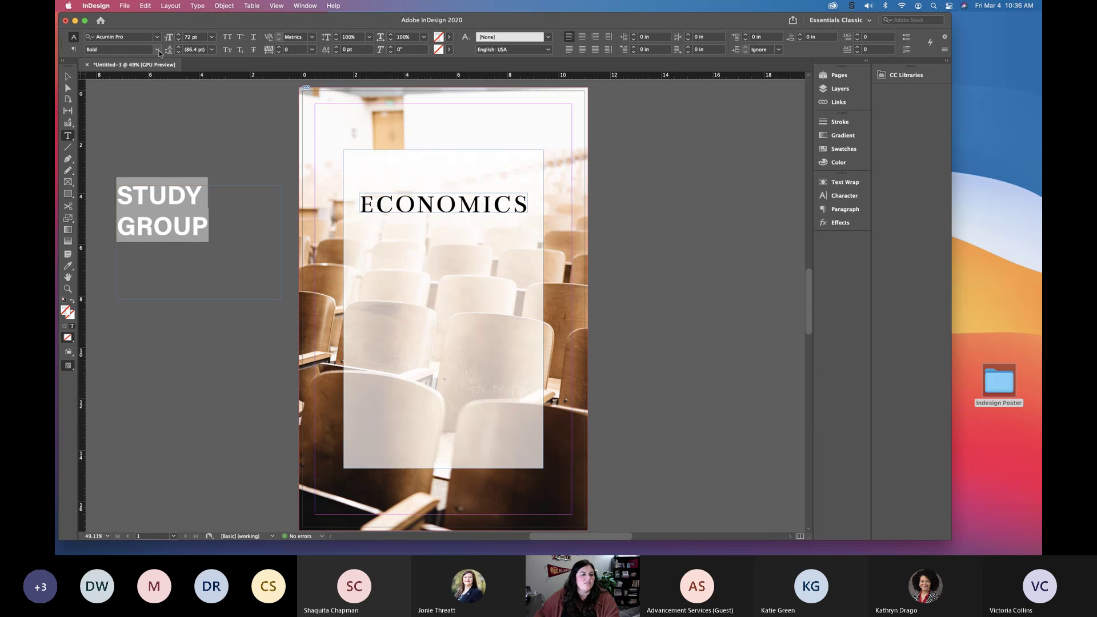
{"action": "left_click", "coordinate": [156, 50]}
{"action": "left_click", "coordinate": [131, 162]}
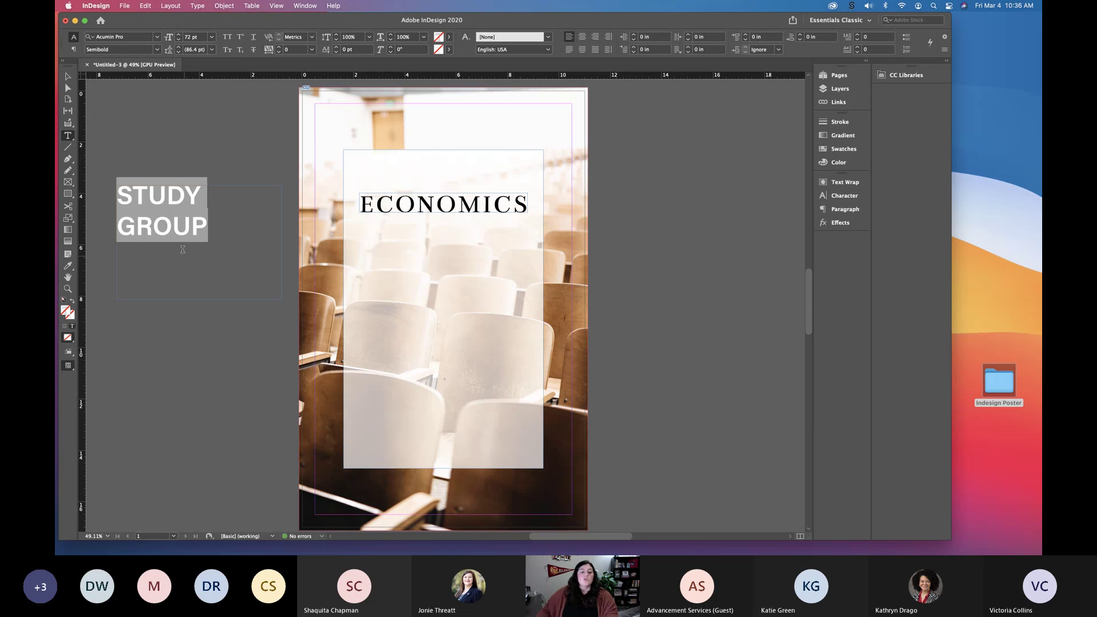
{"action": "left_click", "coordinate": [122, 200]}
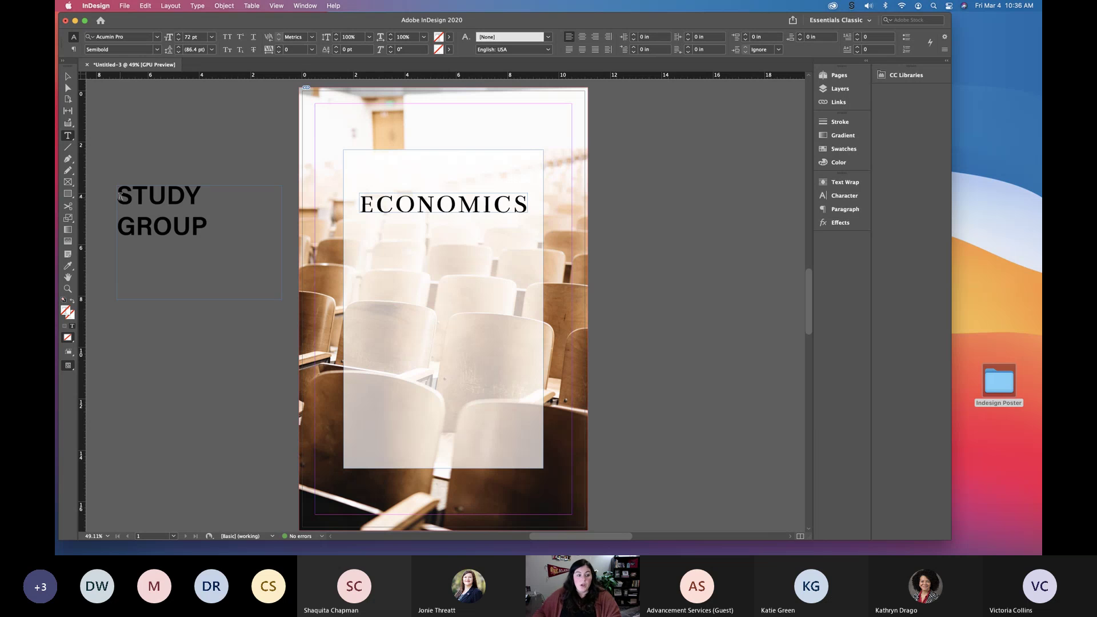
{"action": "key", "text": "cmd+a"}
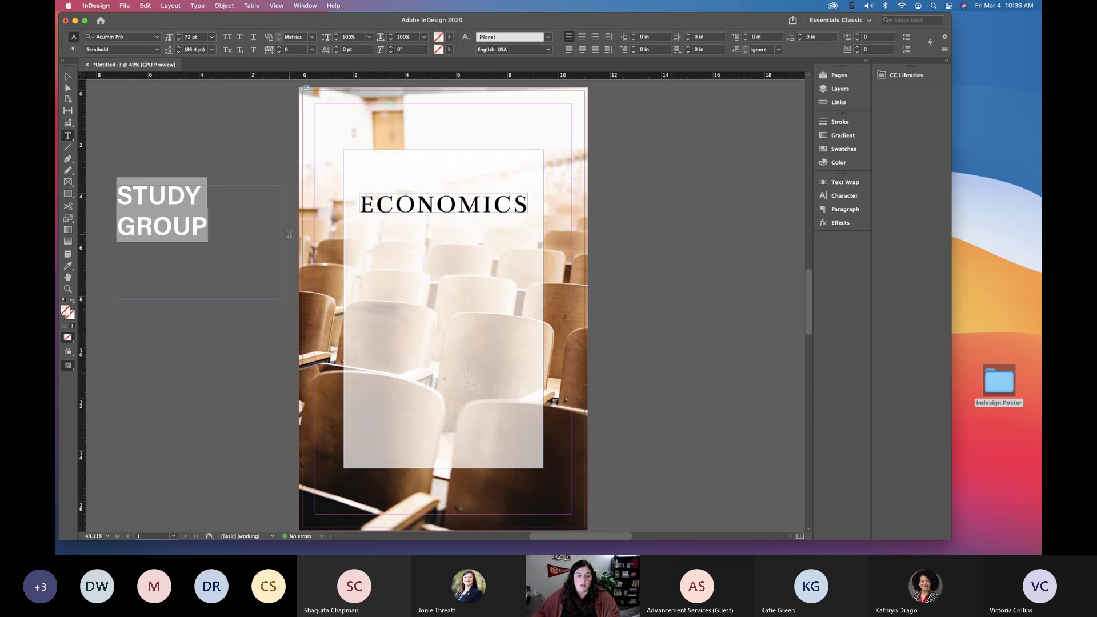
{"action": "left_click", "coordinate": [165, 199]}
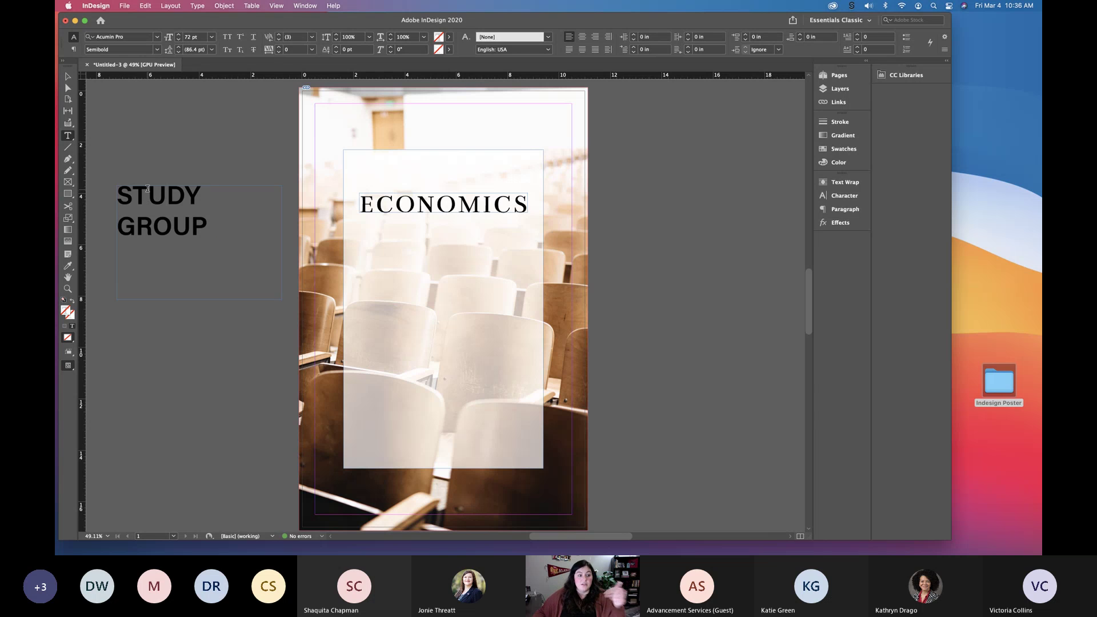
{"action": "left_click_drag", "start_coordinate": [118, 191], "coordinate": [209, 240]}
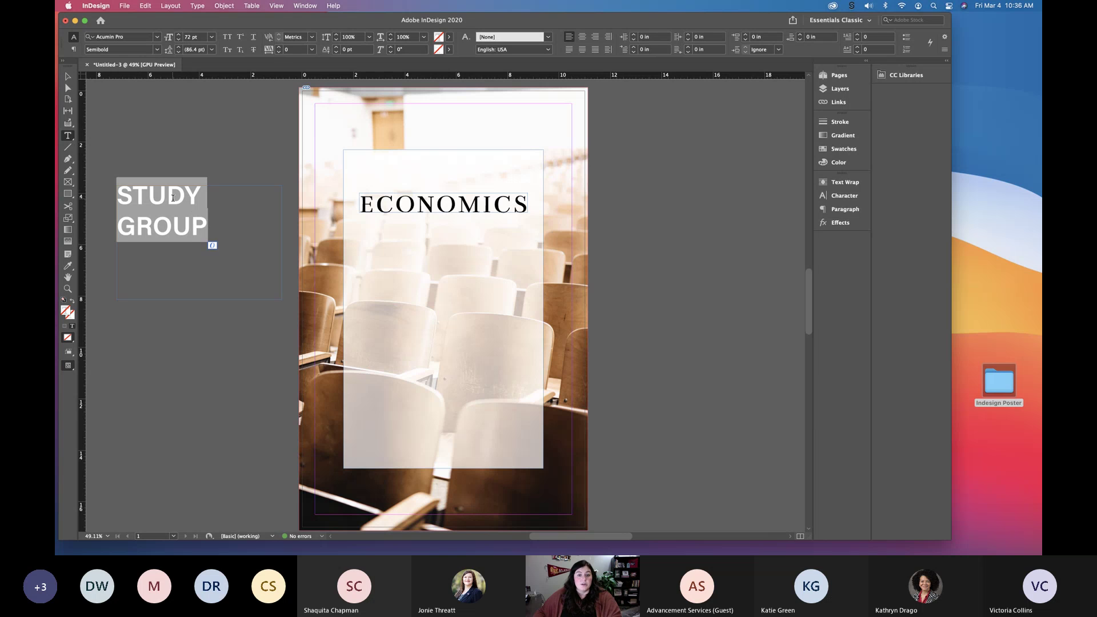
{"action": "left_click", "coordinate": [206, 199]}
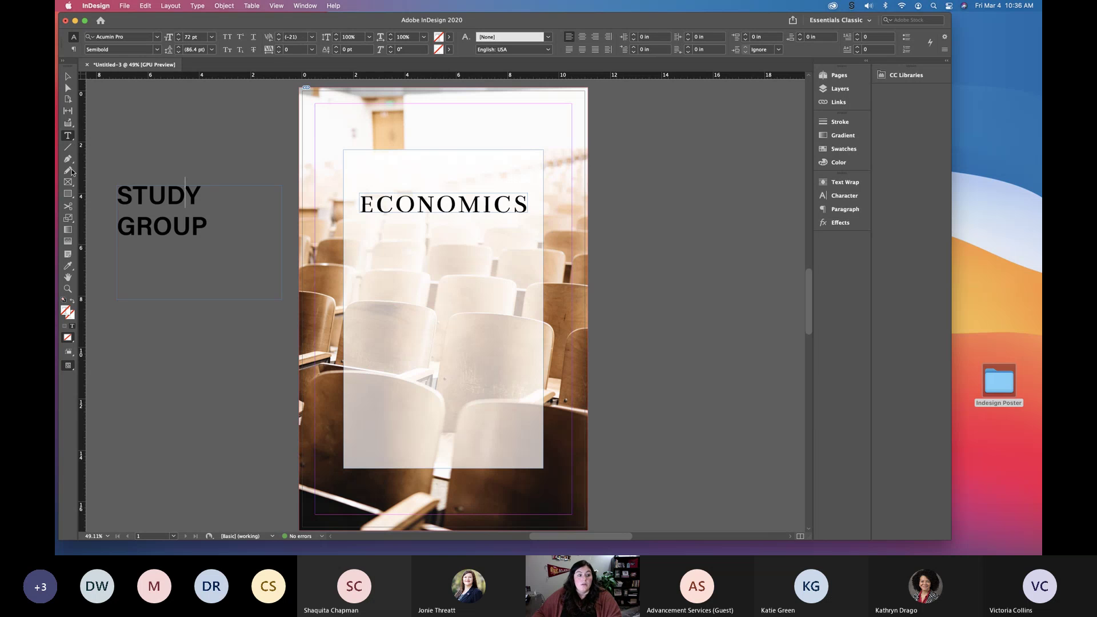
{"action": "mouse_move", "coordinate": [132, 198]}
{"action": "left_mouse_down"}
{"action": "mouse_move", "coordinate": [207, 237]}
{"action": "mouse_move", "coordinate": [118, 230]}
{"action": "mouse_move", "coordinate": [124, 196]}
{"action": "left_mouse_up"}
{"action": "left_click", "coordinate": [256, 213]}
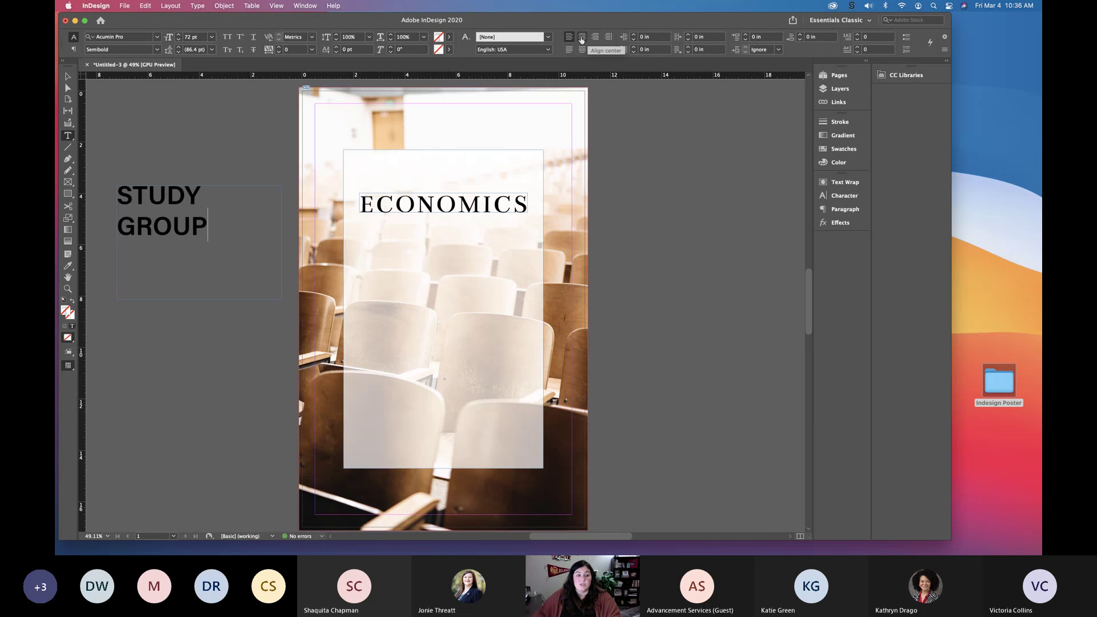
- Try to centre-align only the GROUP line of the text, and restore its left alignment
{"action": "left_click", "coordinate": [591, 39]}
{"action": "left_click", "coordinate": [582, 38]}
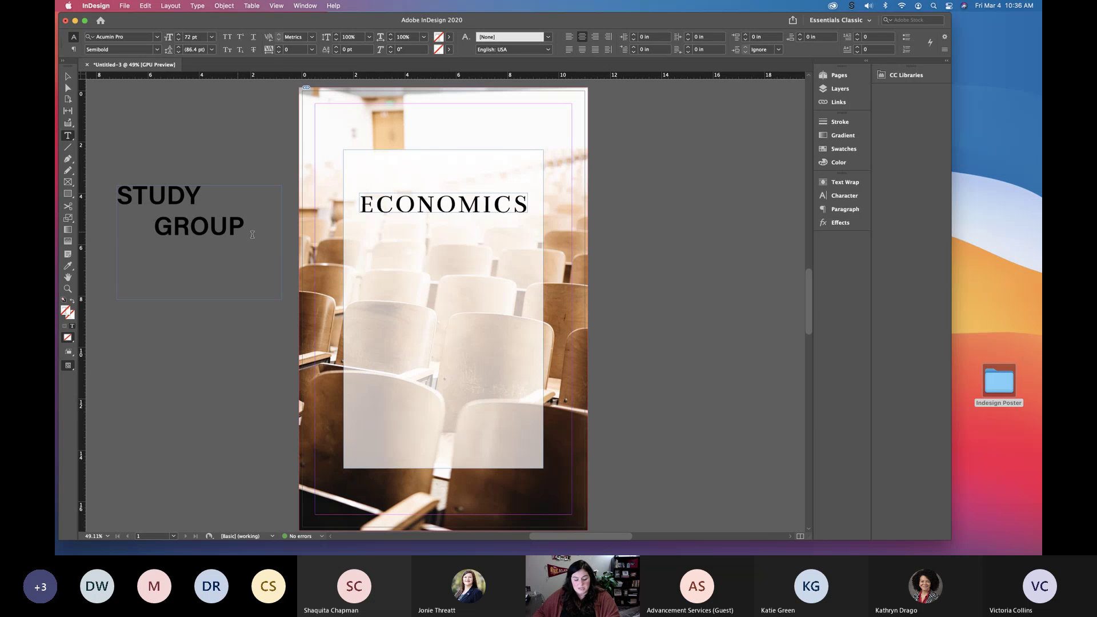
{"action": "key", "text": "super+shift+l"}
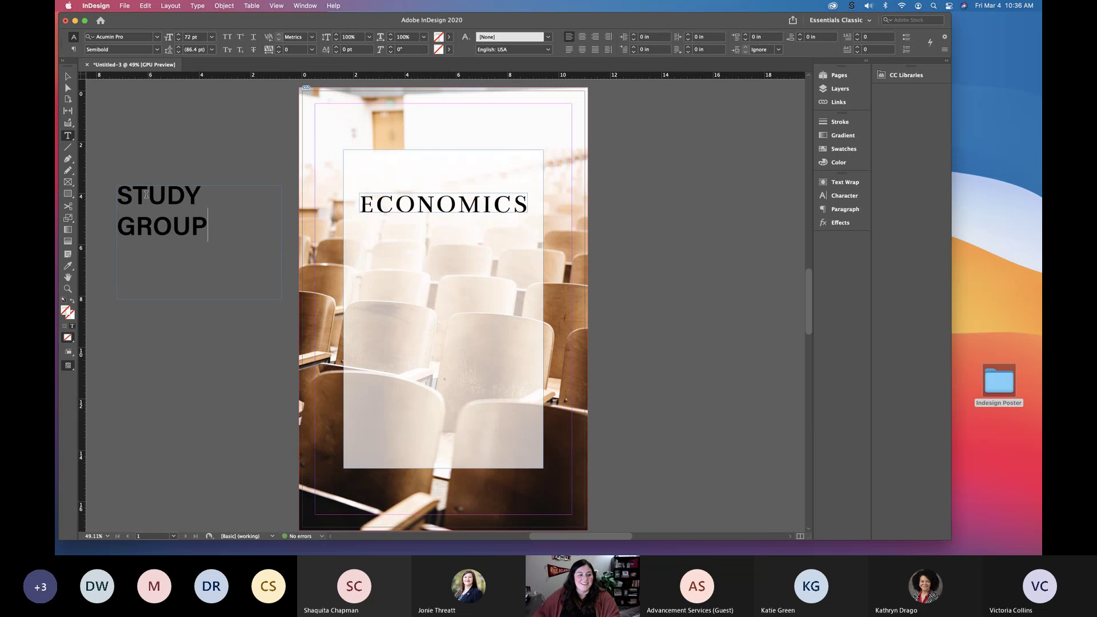
{"action": "key", "text": "Escape"}
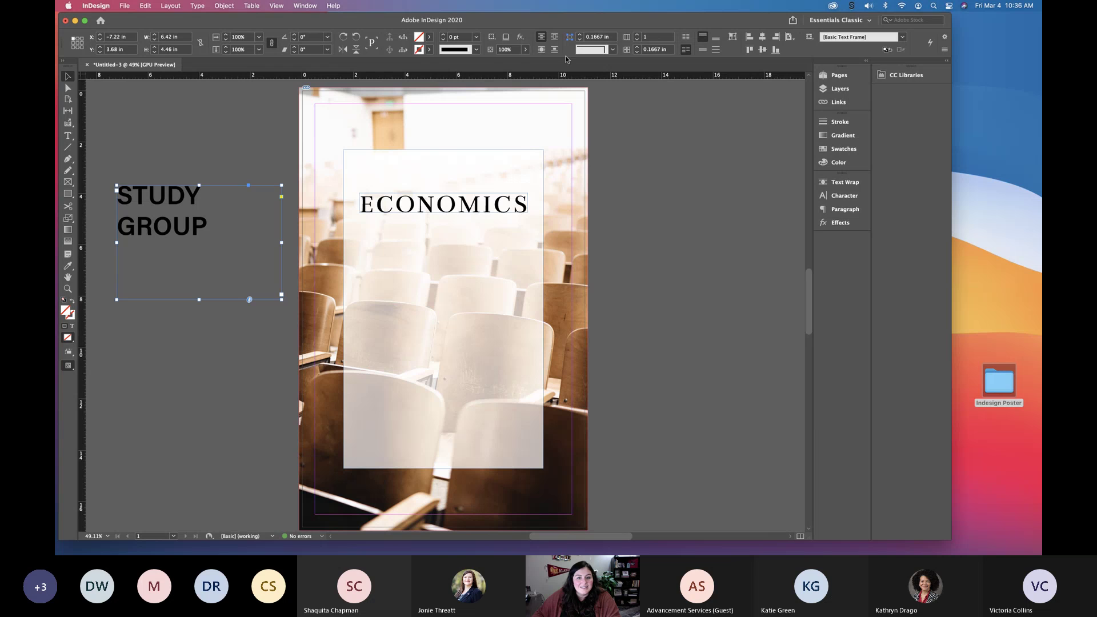
- Centre-align both lines of STUDY GROUP and move the text frame onto the white panel just below ECONOMICS
{"action": "double_click", "coordinate": [219, 227]}
{"action": "left_click_drag", "start_coordinate": [218, 226], "coordinate": [115, 186]}
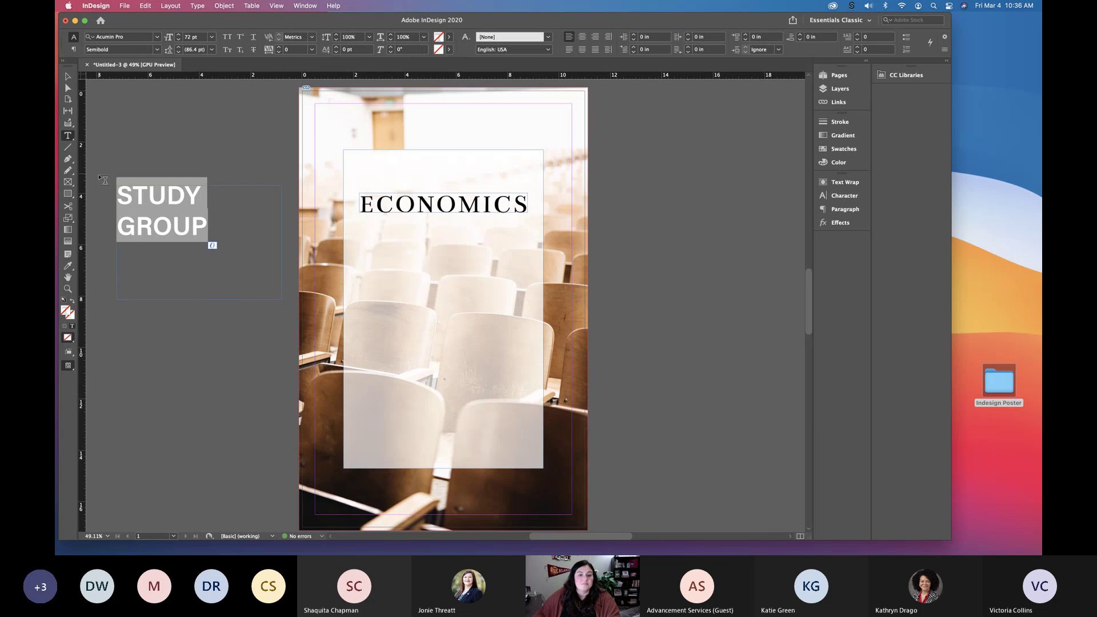
{"action": "left_click", "coordinate": [582, 37]}
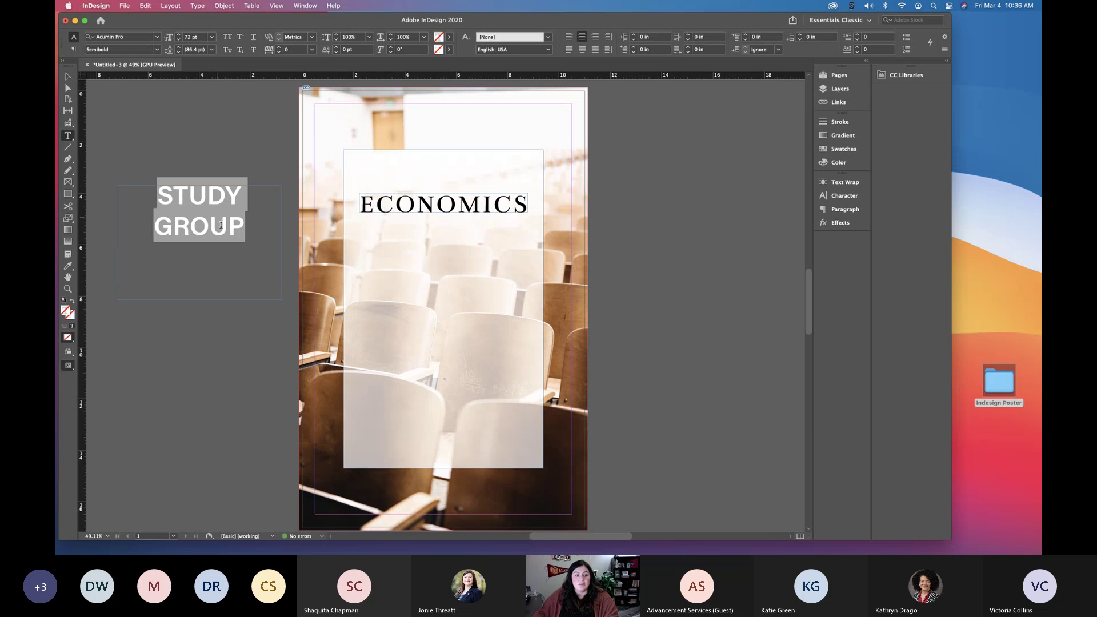
{"action": "left_click", "coordinate": [200, 178]}
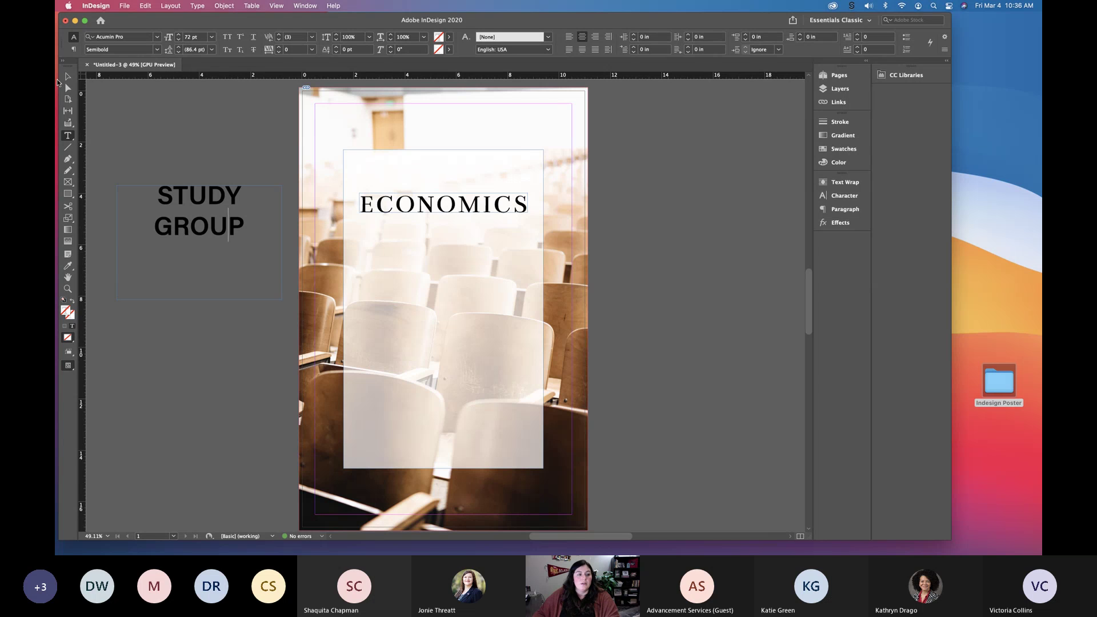
{"action": "key", "text": "Escape"}
{"action": "left_click_drag", "start_coordinate": [202, 231], "coordinate": [445, 269]}
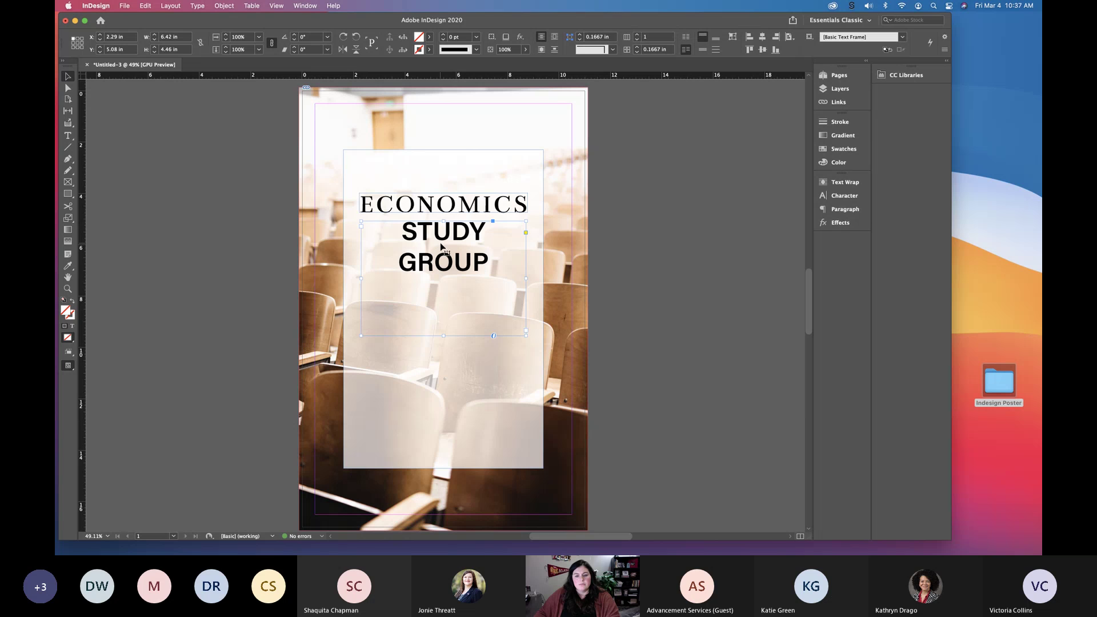
- Scale the ECONOMICS text down proportionally to about 5.08 in wide and centre it horizontally on the page
{"action": "left_click", "coordinate": [451, 207]}
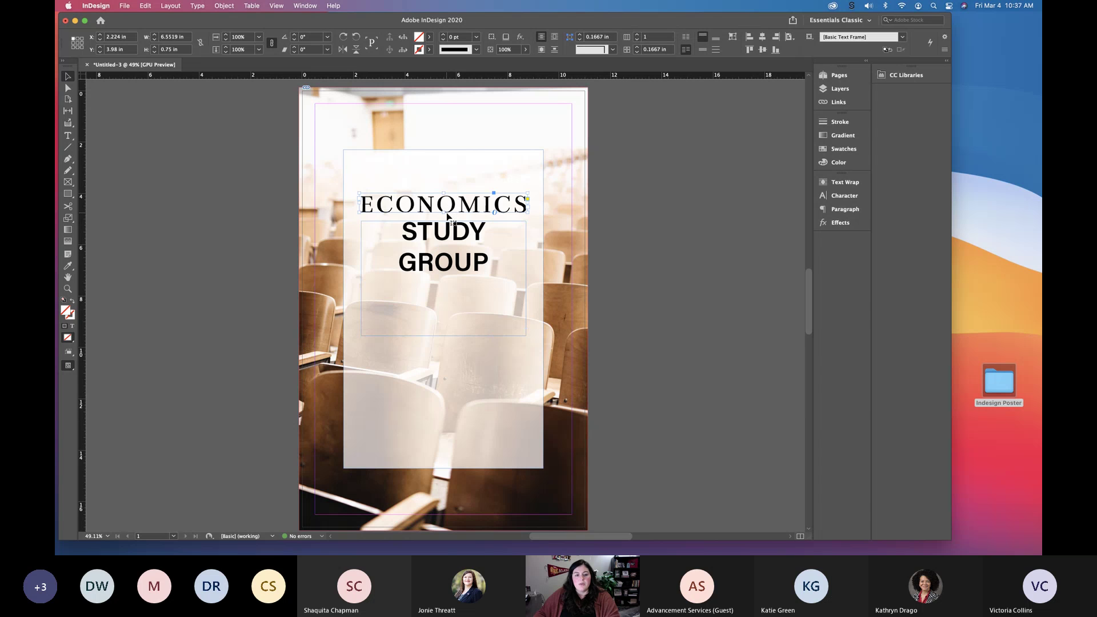
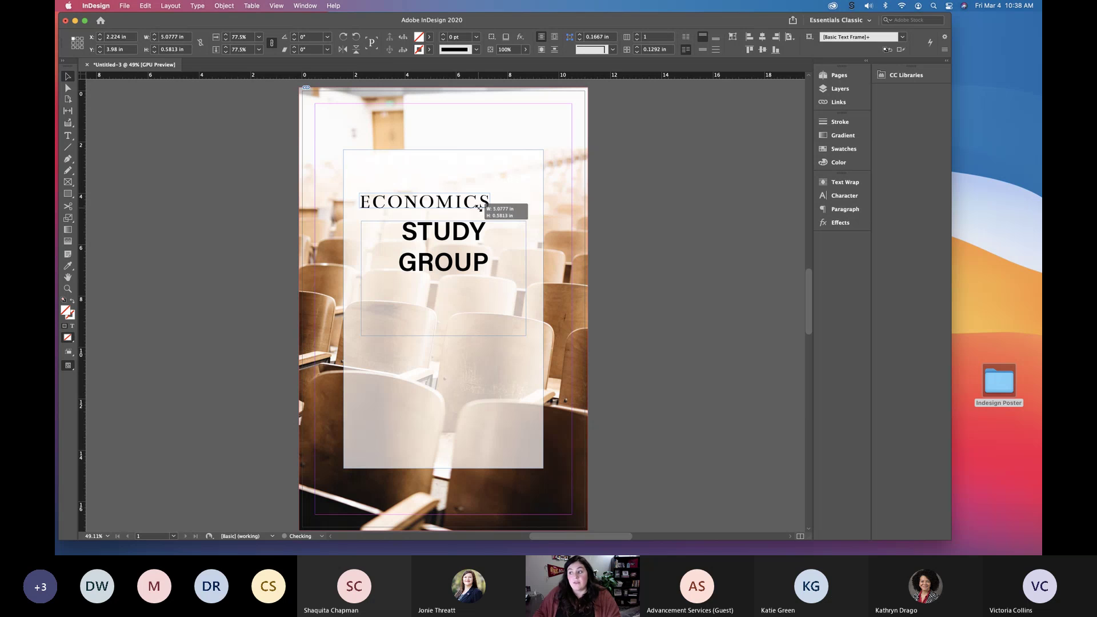
{"action": "left_click_drag", "start_coordinate": [479, 207], "coordinate": [480, 207]}
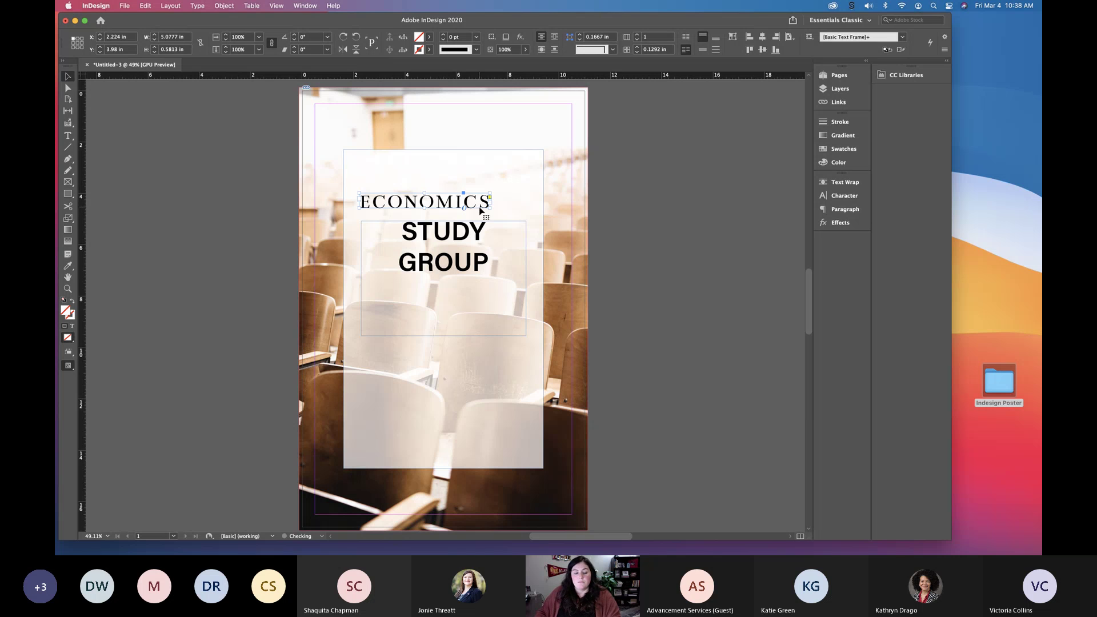
{"action": "left_click", "coordinate": [765, 37]}
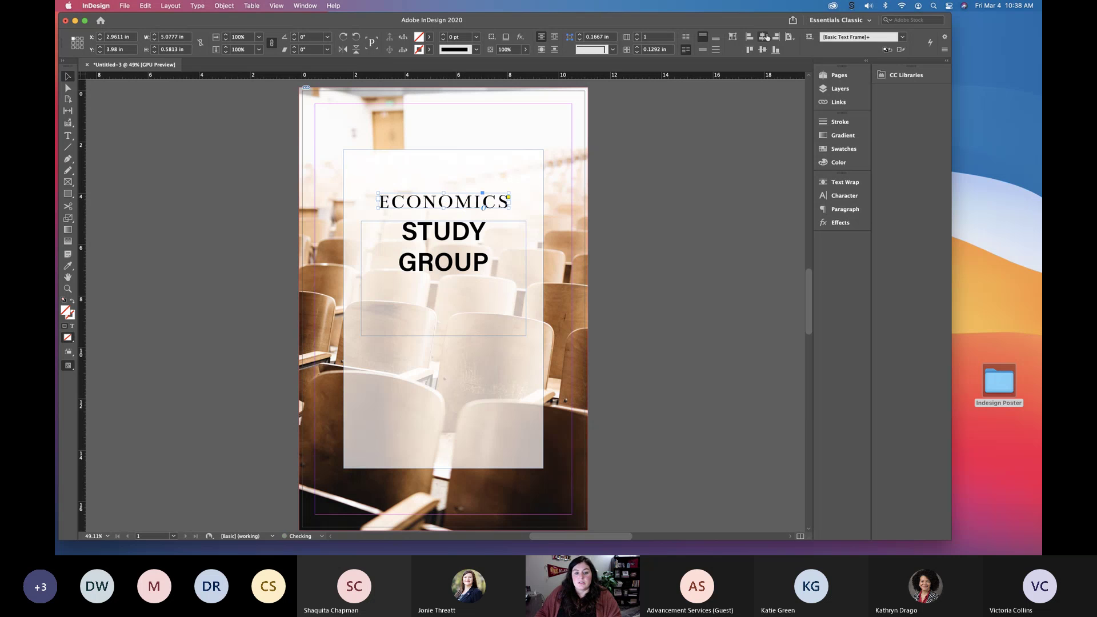
- Set the font size of all the STUDY GROUP text to 100 pt
{"action": "left_click", "coordinate": [463, 243]}
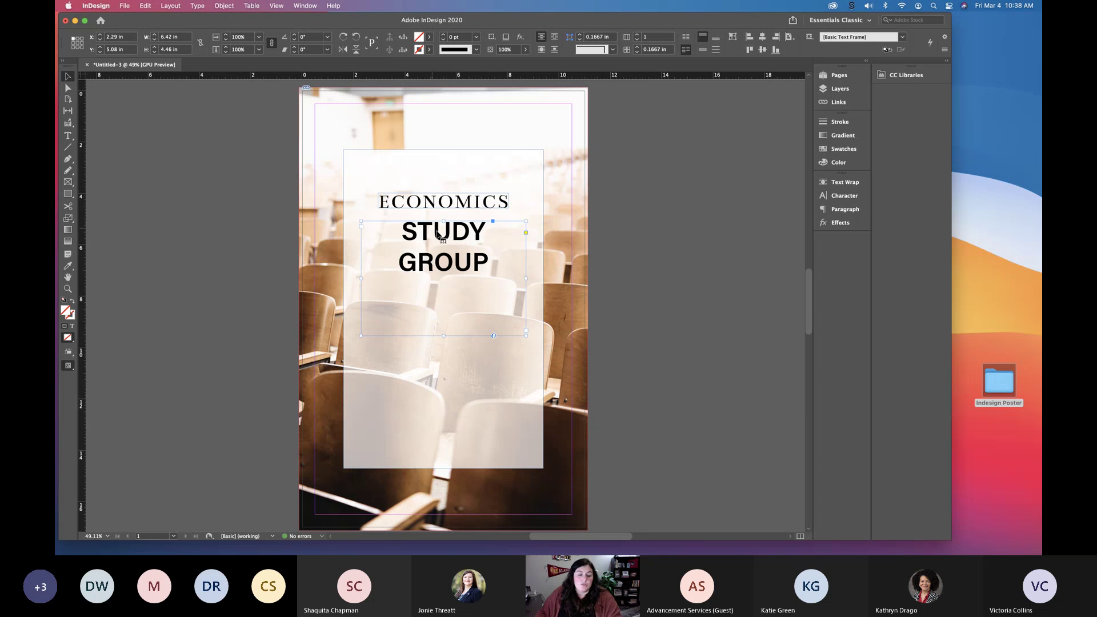
{"action": "double_click", "coordinate": [451, 261]}
{"action": "double_click", "coordinate": [452, 261]}
{"action": "key", "text": "super+a"}
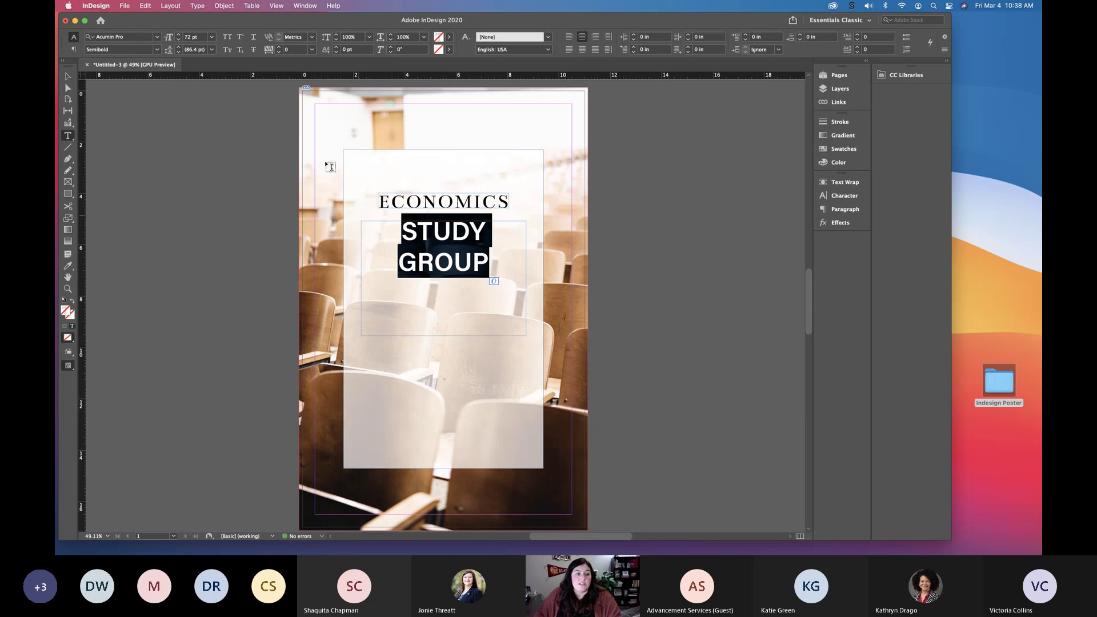
{"action": "left_click", "coordinate": [213, 37]}
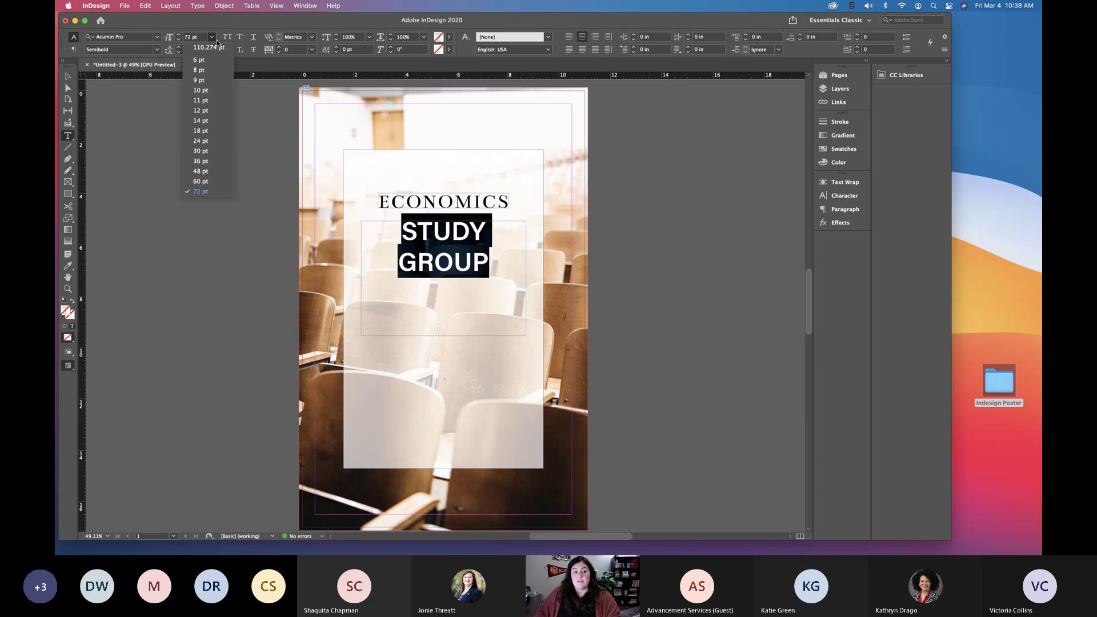
{"action": "left_click", "coordinate": [216, 40]}
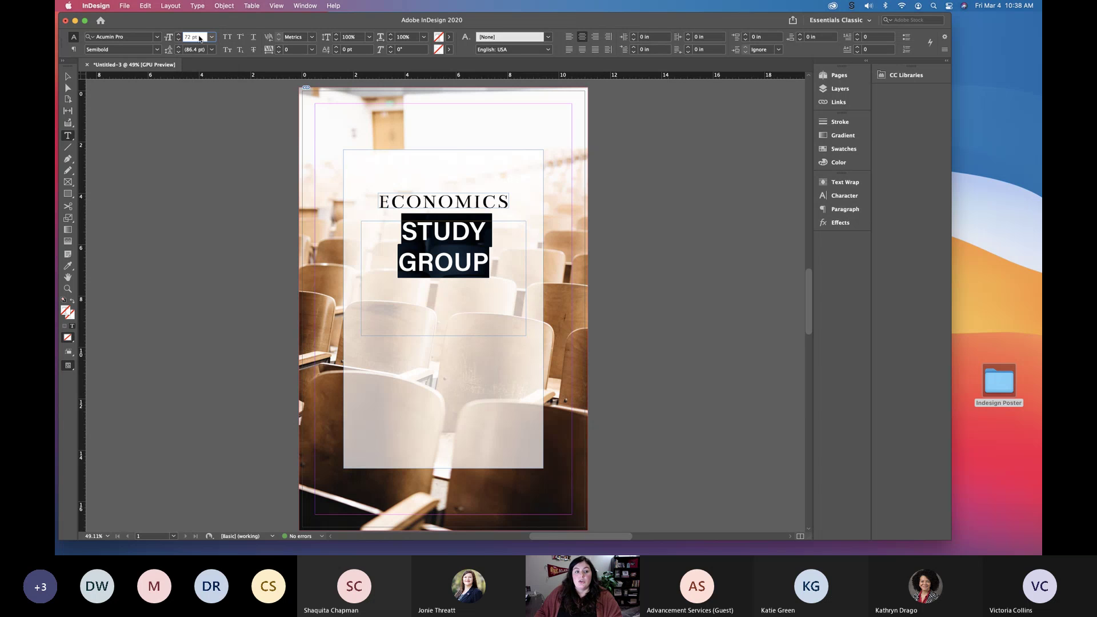
{"action": "left_click", "coordinate": [169, 38]}
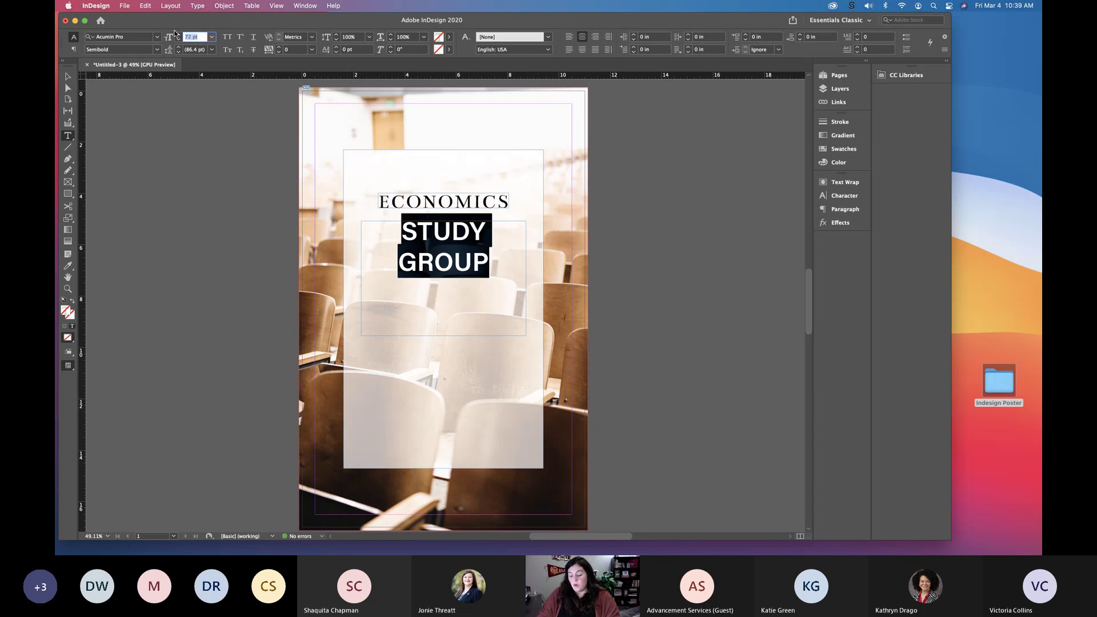
{"action": "type", "text": "100"}
{"action": "key", "text": "Return"}
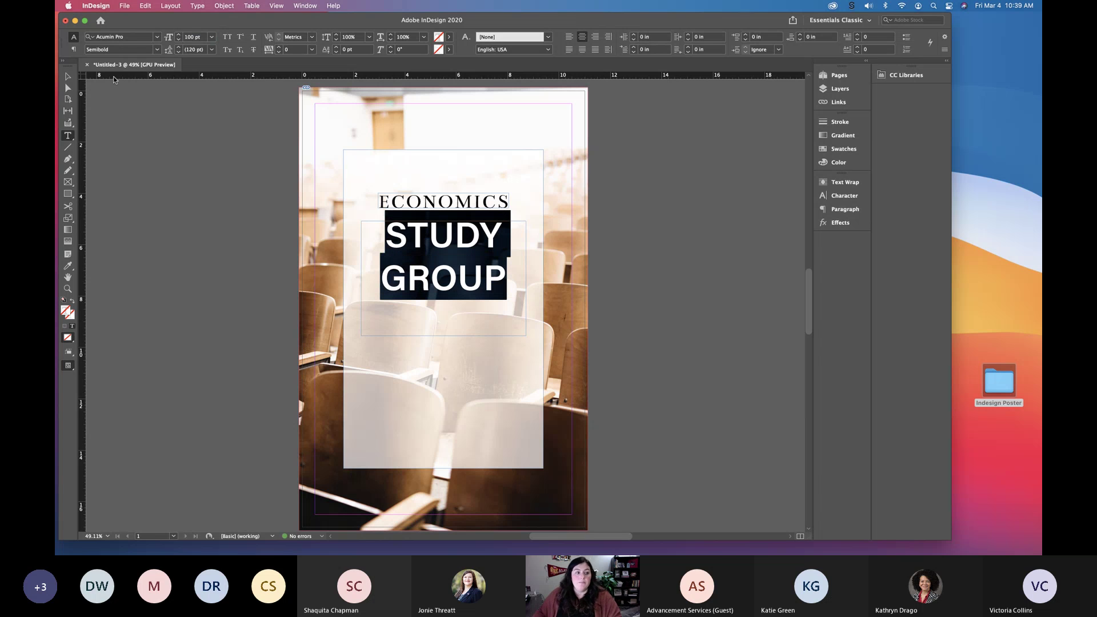
{"action": "key", "text": "Escape"}
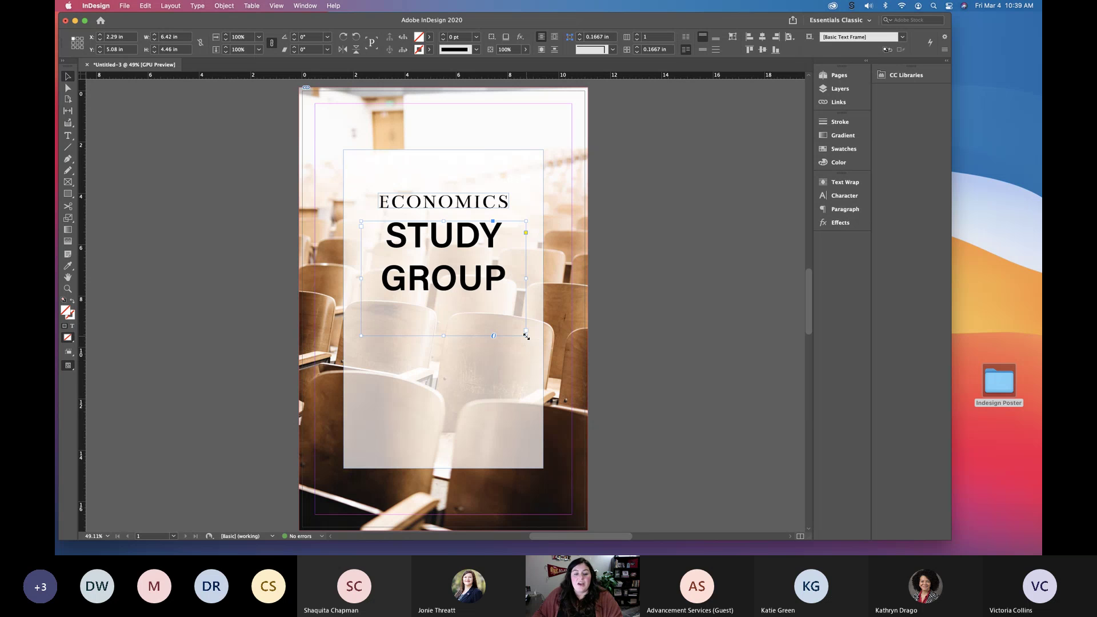
- Fit the STUDY GROUP frame to its text, scale both up to about 6.37 in wide, and centre them below ECONOMICS
{"action": "double_click", "coordinate": [526, 337]}
{"action": "double_click", "coordinate": [425, 309]}
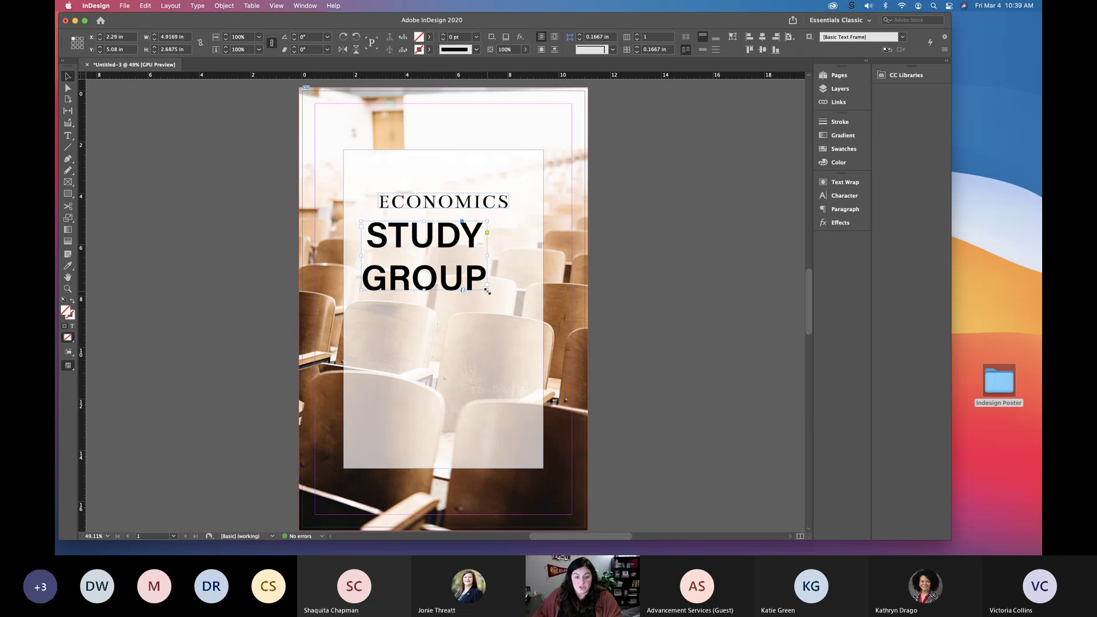
{"action": "left_click_drag", "start_coordinate": [487, 292], "coordinate": [524, 310]}
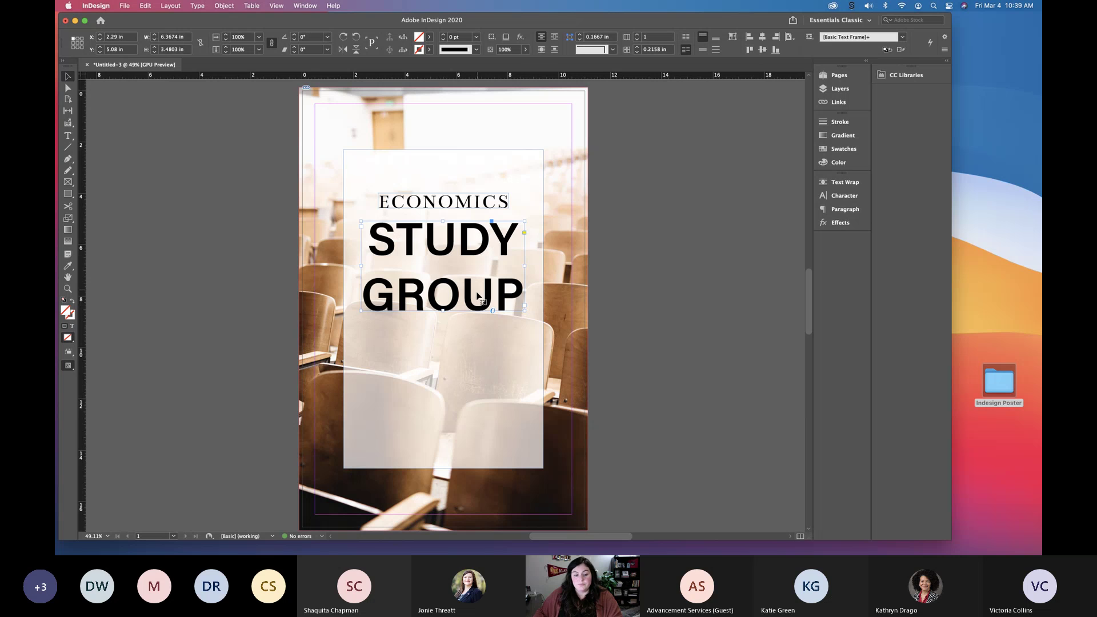
{"action": "left_click_drag", "start_coordinate": [461, 300], "coordinate": [463, 297]}
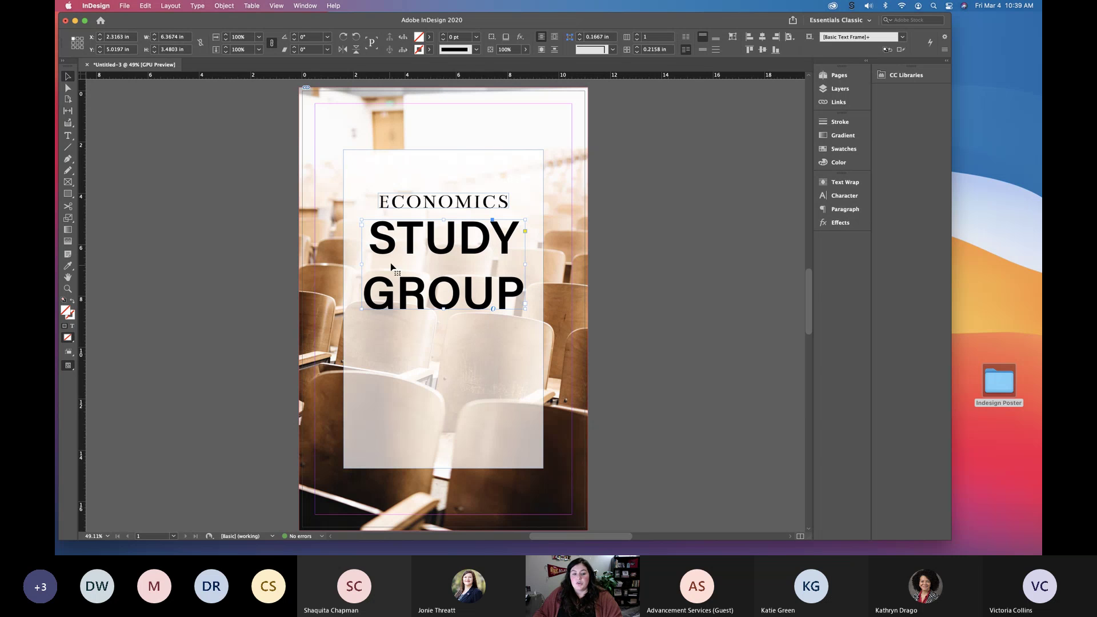
- Tighten the line spacing between STUDY and GROUP by setting the leading to 133 pt
{"action": "double_click", "coordinate": [452, 235]}
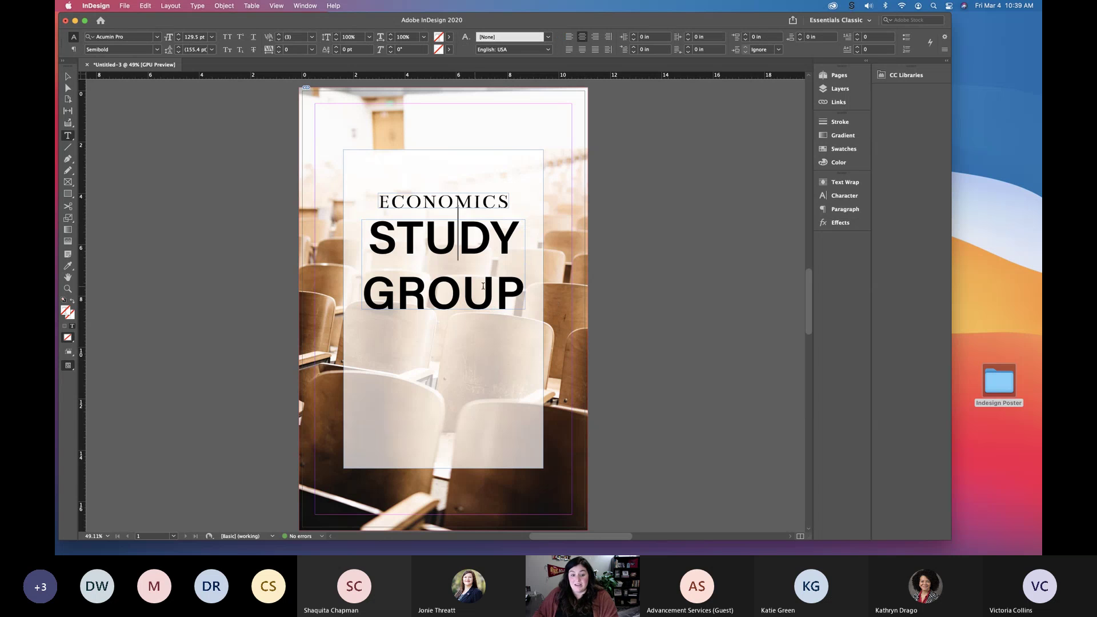
{"action": "key", "text": "super+a"}
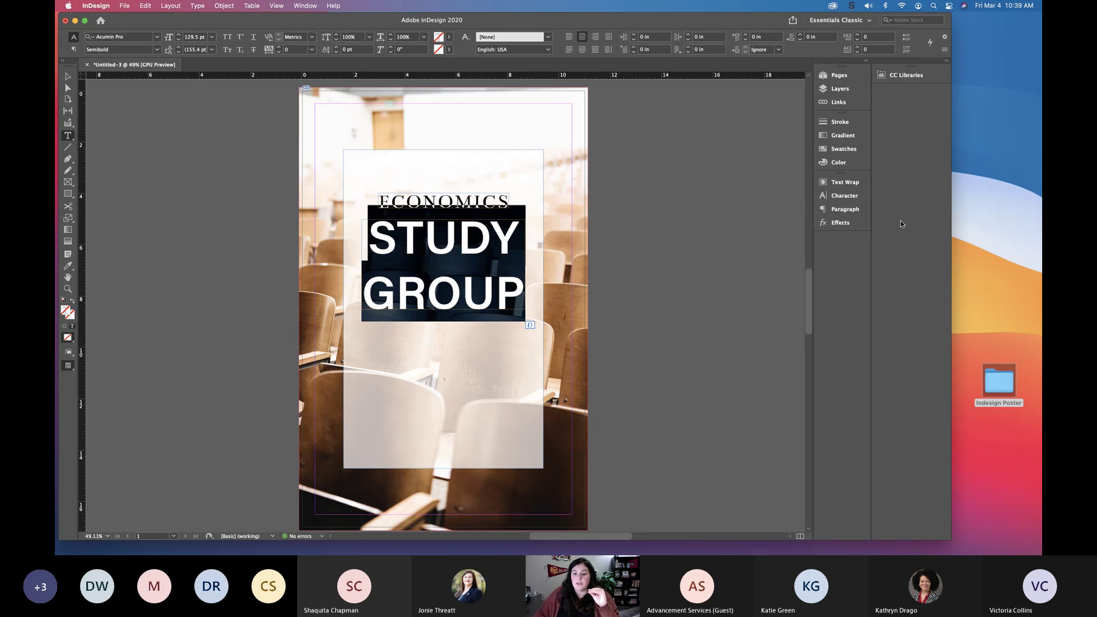
{"action": "left_click", "coordinate": [855, 197]}
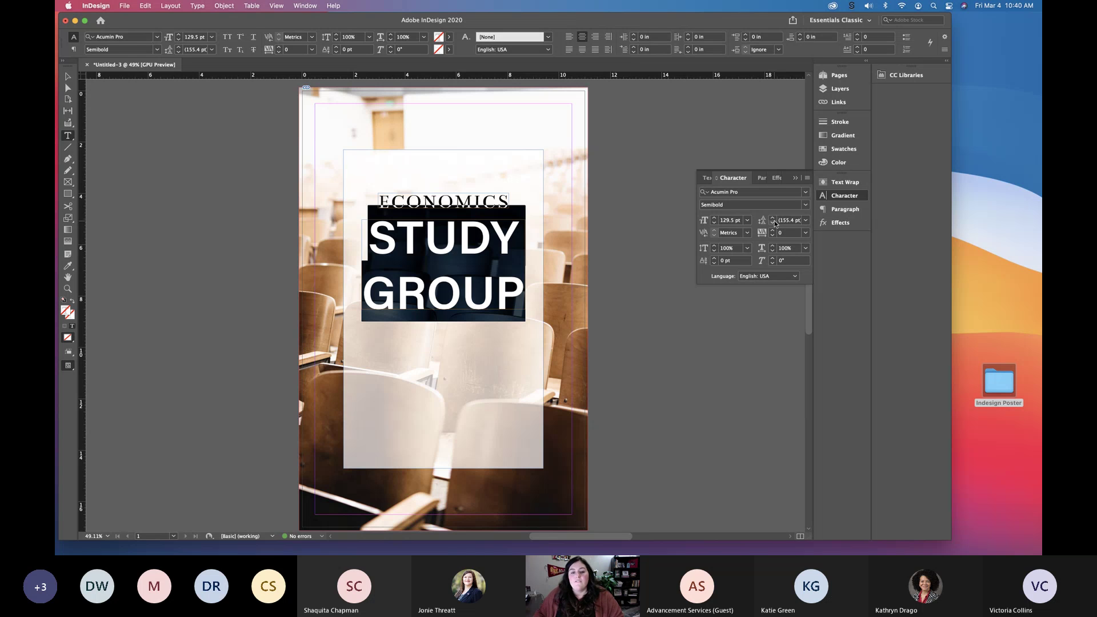
{"action": "left_click", "coordinate": [806, 221]}
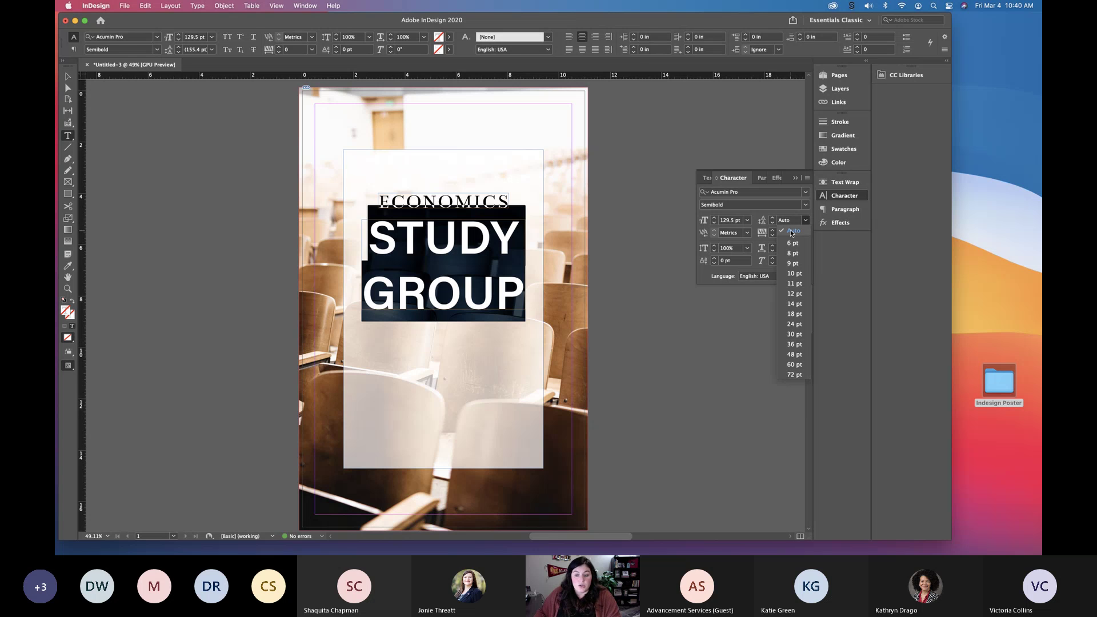
{"action": "left_click", "coordinate": [795, 213]}
{"action": "left_click", "coordinate": [773, 226]}
{"action": "left_click", "coordinate": [773, 226]}
{"action": "left_click", "coordinate": [774, 225]}
{"action": "left_click", "coordinate": [773, 226]}
{"action": "left_click", "coordinate": [774, 226]}
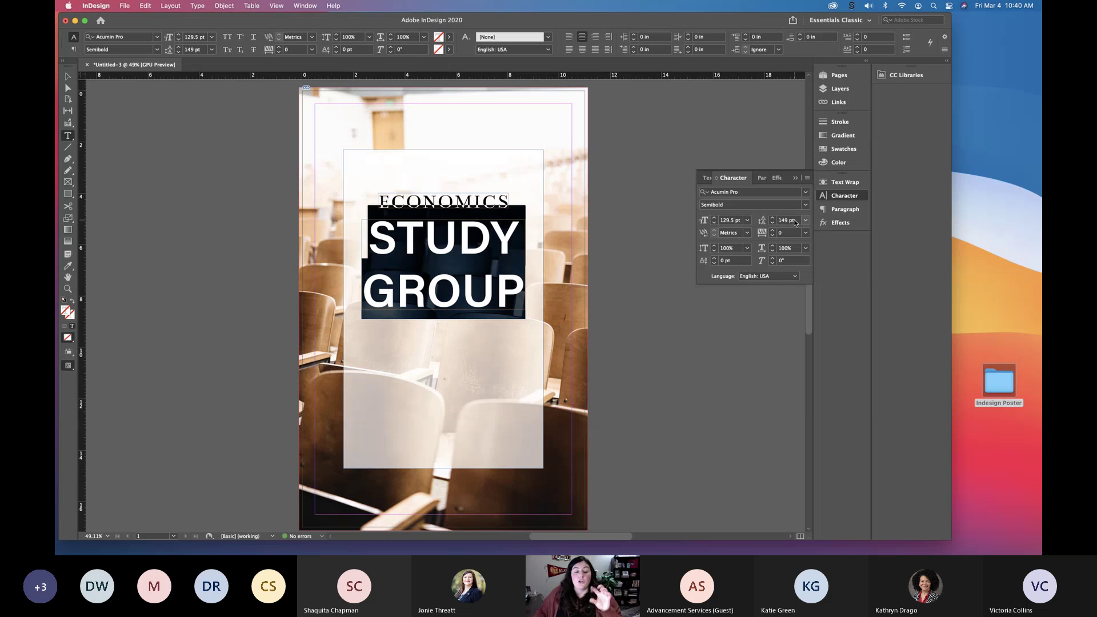
{"action": "left_click", "coordinate": [795, 223]}
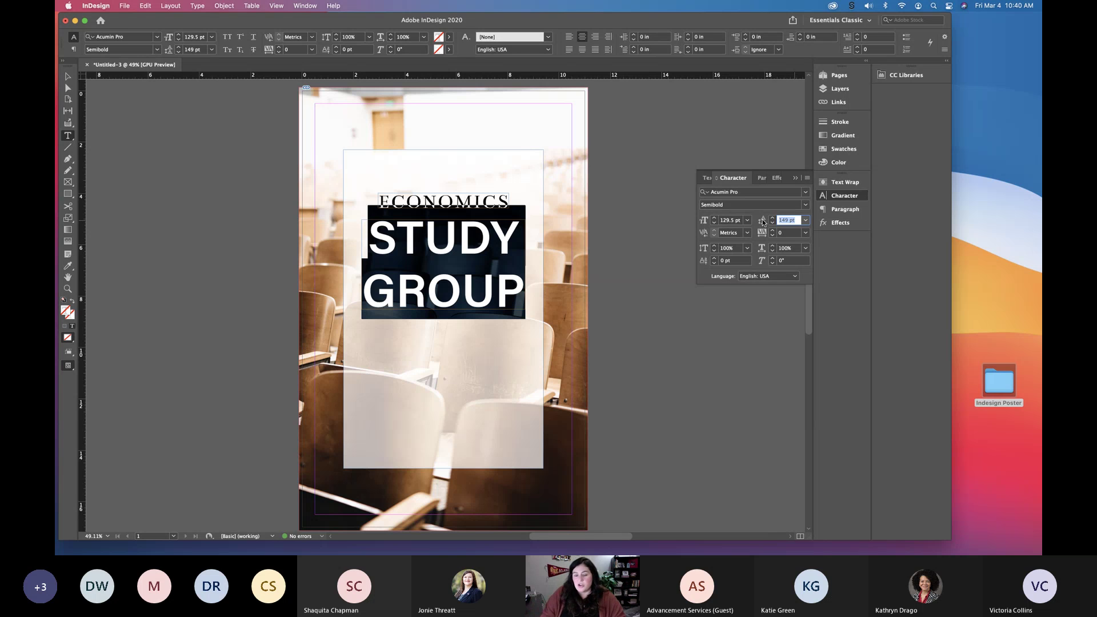
{"action": "type", "text": "133"}
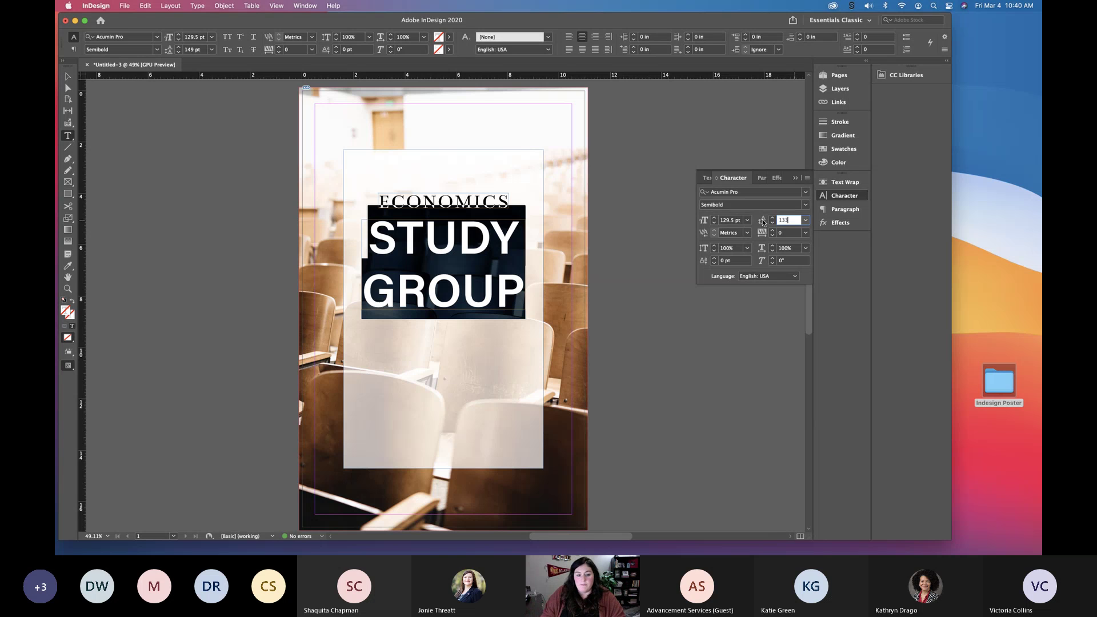
{"action": "key", "text": "Return"}
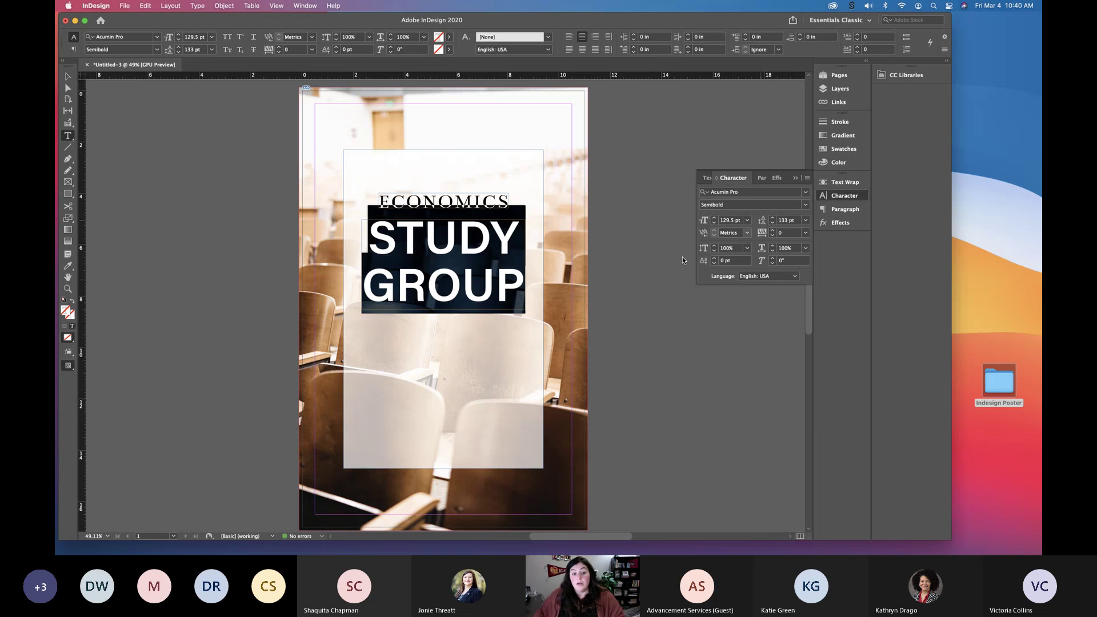
{"action": "left_click", "coordinate": [420, 298]}
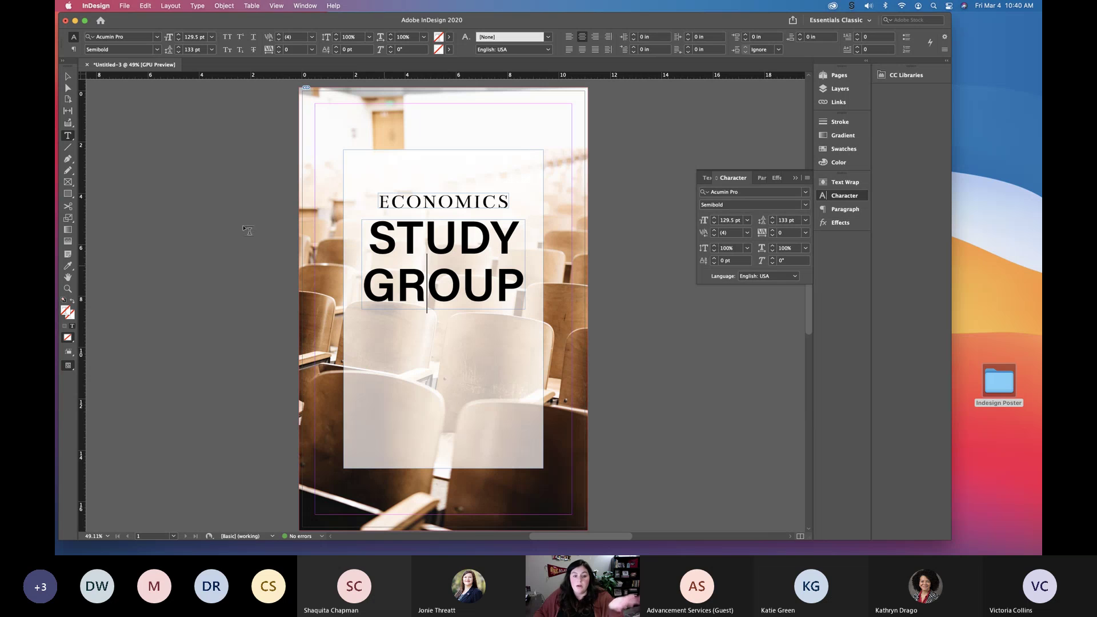
{"action": "left_click", "coordinate": [797, 181]}
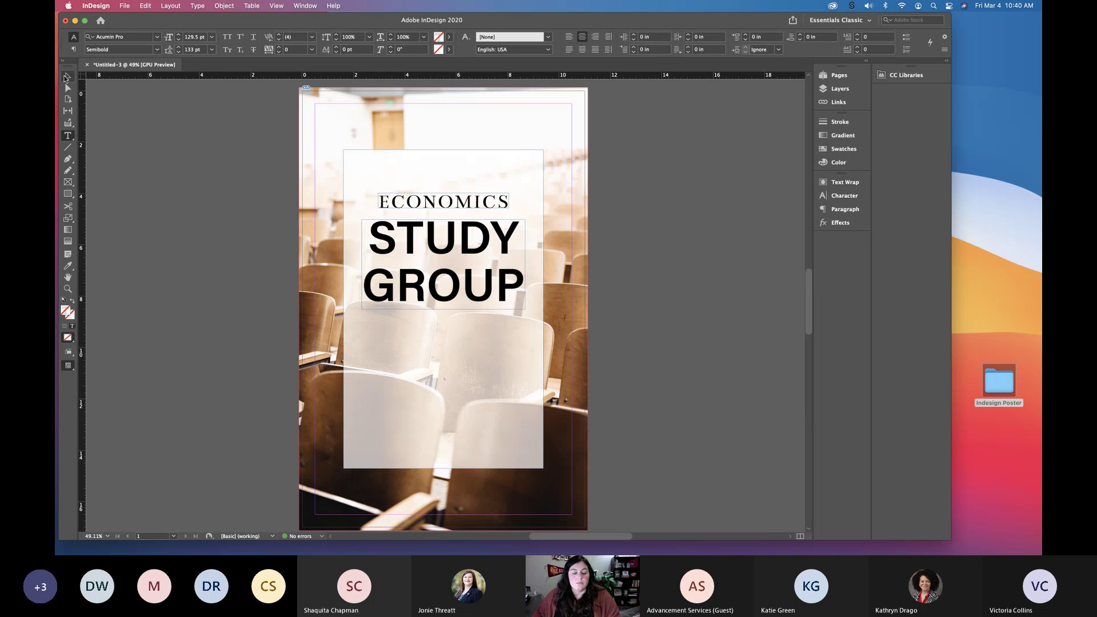
- Widen the STUDY GROUP frame to about 6.94 in and set the tracking of all its text to 75
{"action": "left_click", "coordinate": [67, 77]}
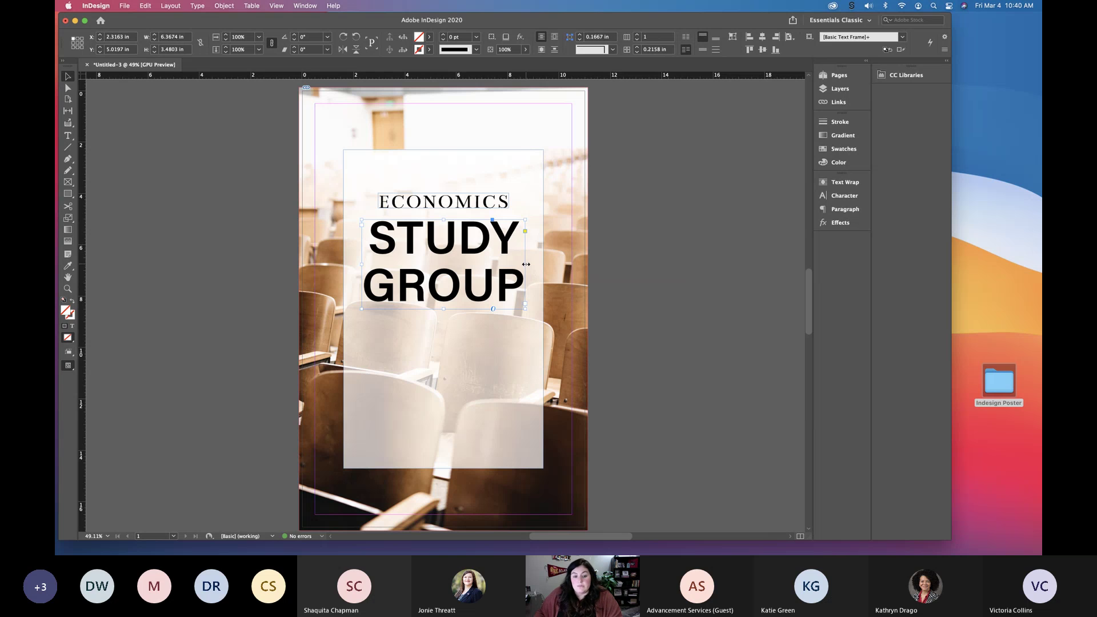
{"action": "left_click_drag", "start_coordinate": [528, 264], "coordinate": [541, 264]}
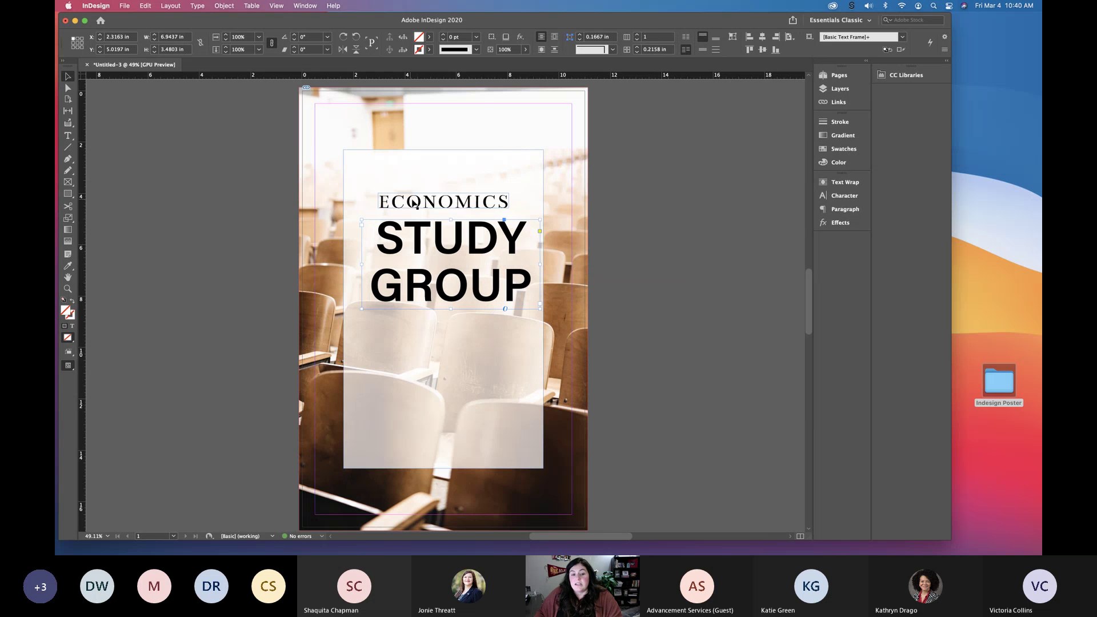
{"action": "double_click", "coordinate": [440, 251]}
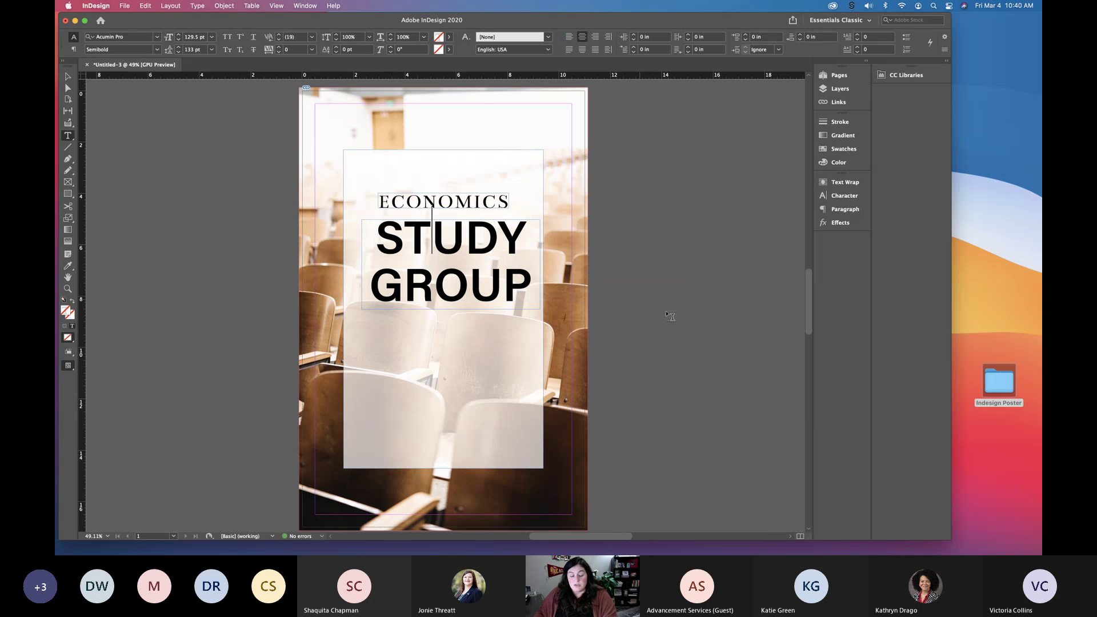
{"action": "left_click_drag", "start_coordinate": [535, 286], "coordinate": [349, 238]}
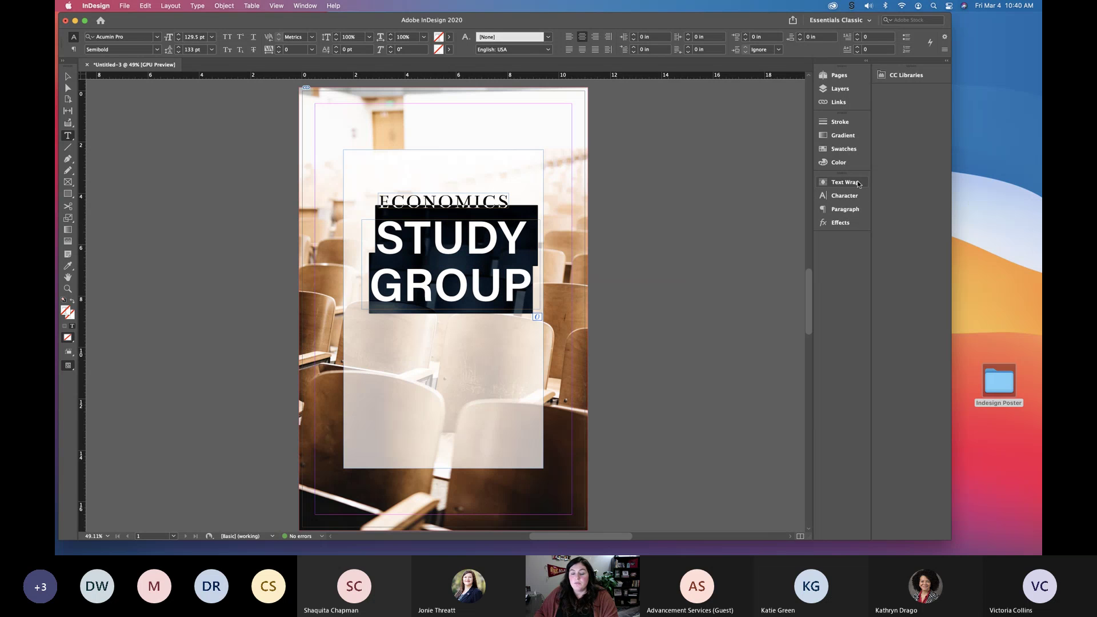
{"action": "left_click", "coordinate": [851, 198]}
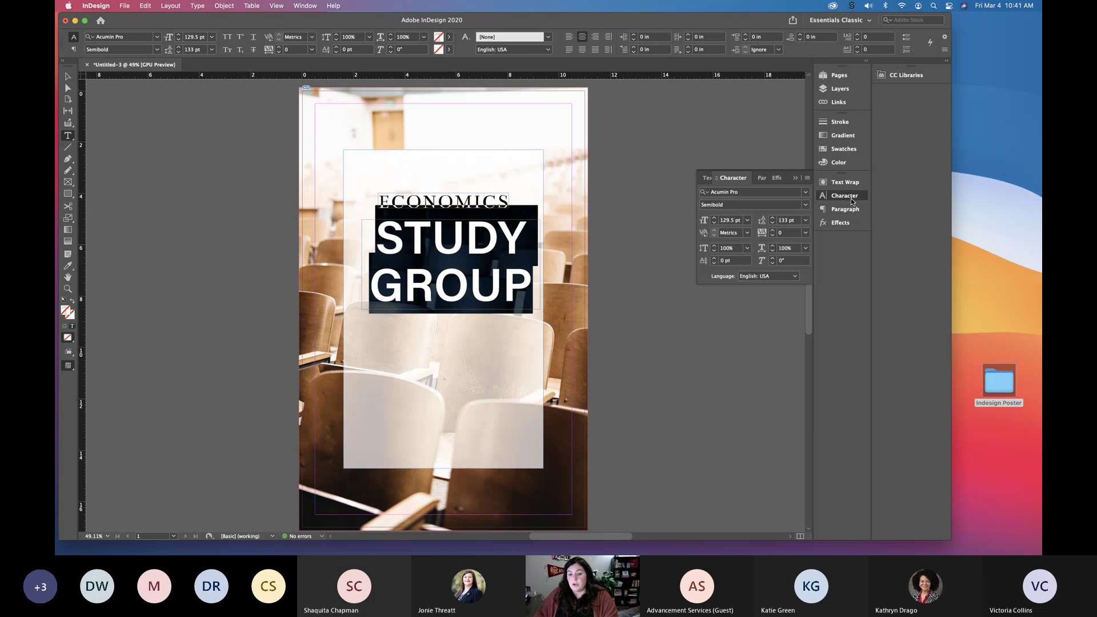
{"action": "left_click", "coordinate": [806, 233]}
{"action": "left_click", "coordinate": [797, 359]}
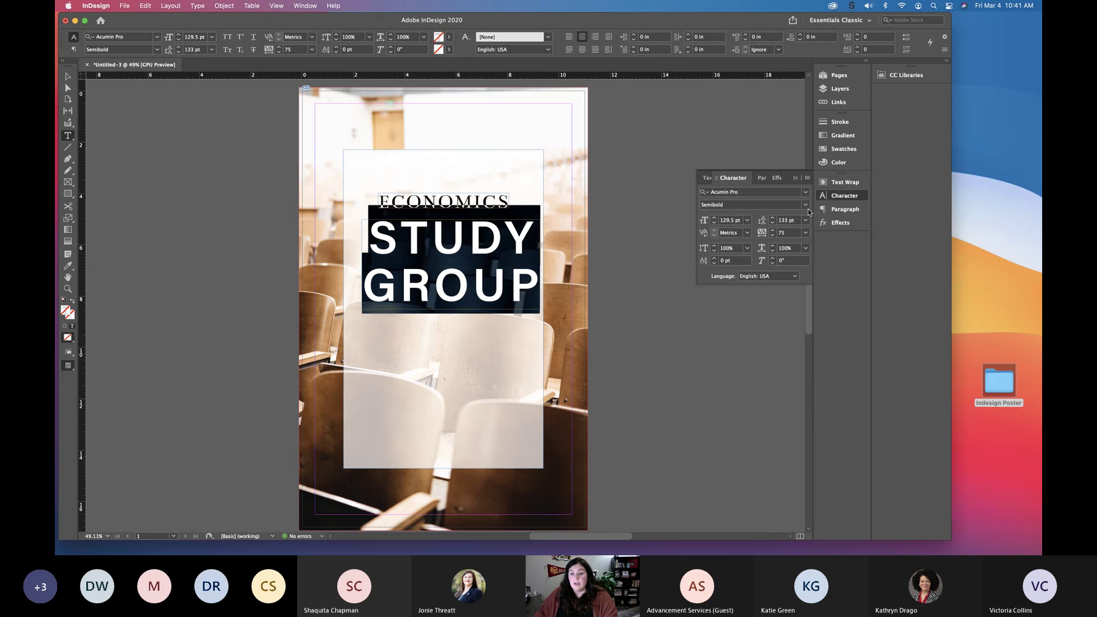
{"action": "left_click", "coordinate": [799, 179]}
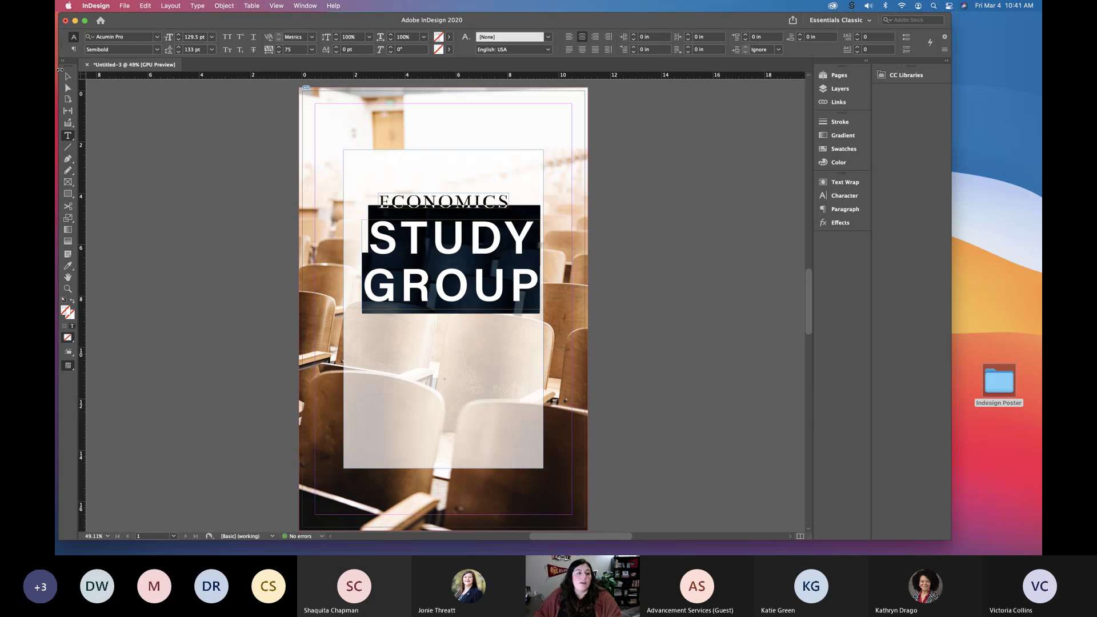
- Fit the STUDY GROUP frame more tightly around its text, about 6.90 by 3.17 in, and centre it horizontally on the page
{"action": "left_click", "coordinate": [68, 76]}
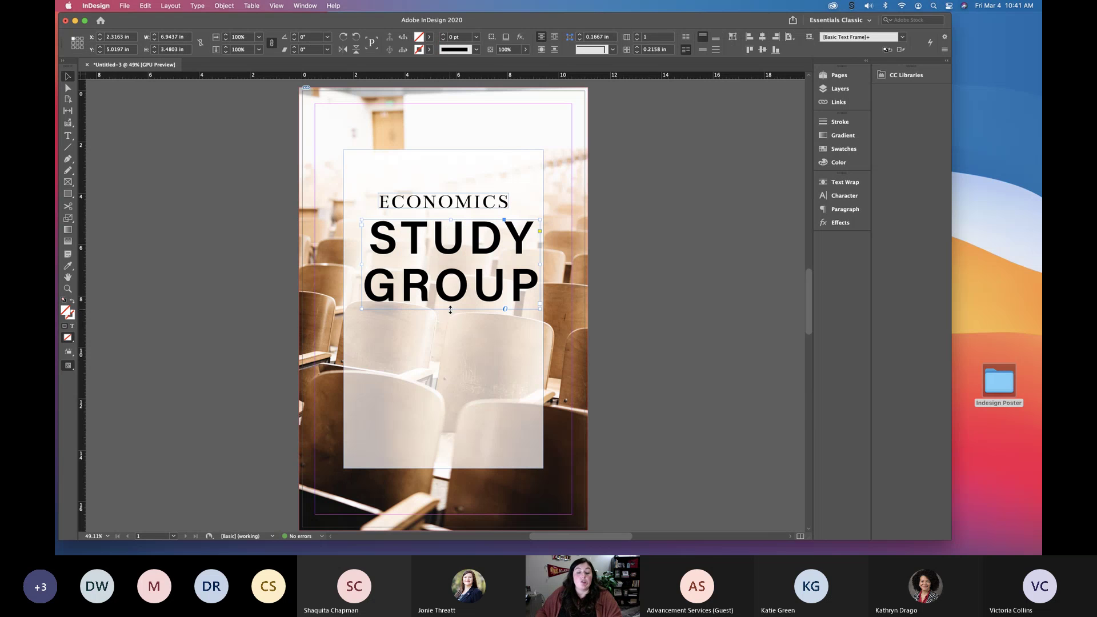
{"action": "left_click_drag", "start_coordinate": [538, 309], "coordinate": [537, 308]}
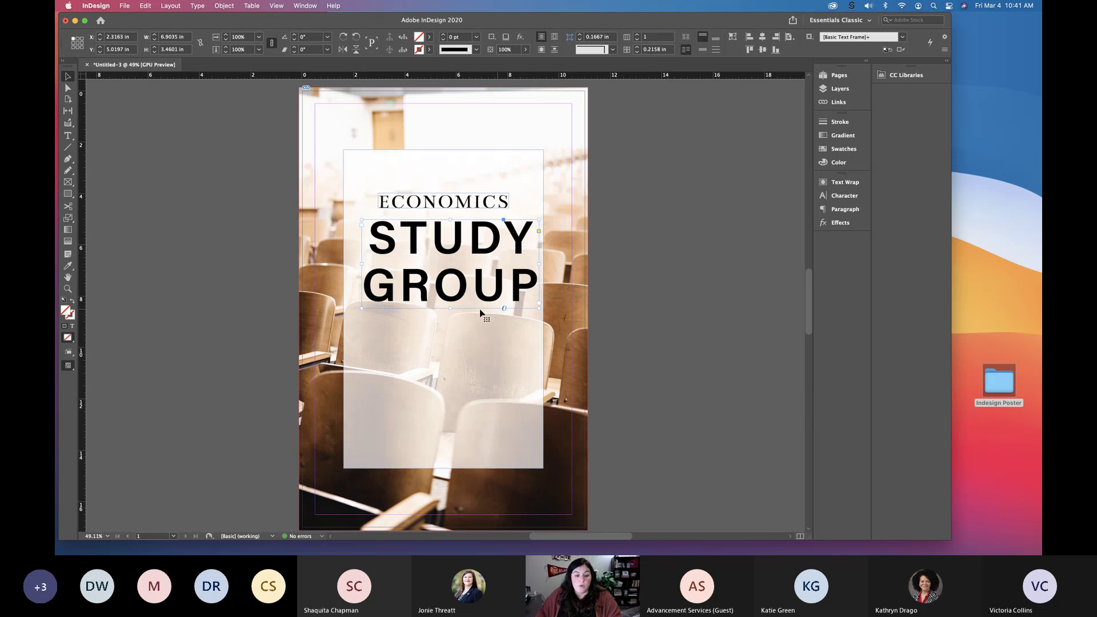
{"action": "left_click_drag", "start_coordinate": [451, 310], "coordinate": [451, 302]}
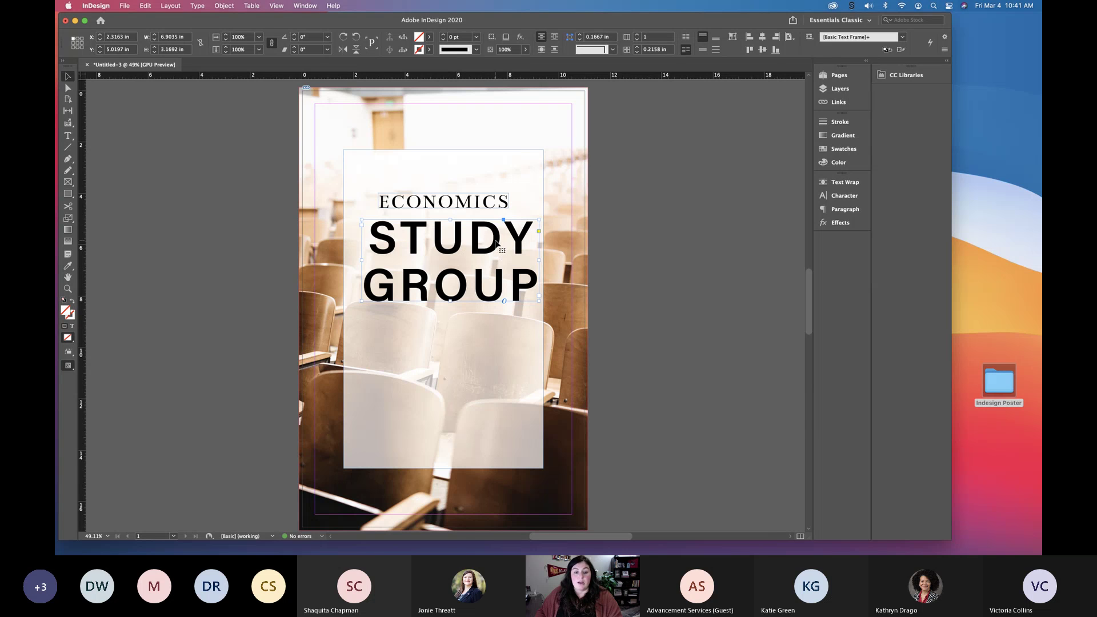
{"action": "left_click_drag", "start_coordinate": [496, 242], "coordinate": [496, 242]}
{"action": "left_click", "coordinate": [763, 37]}
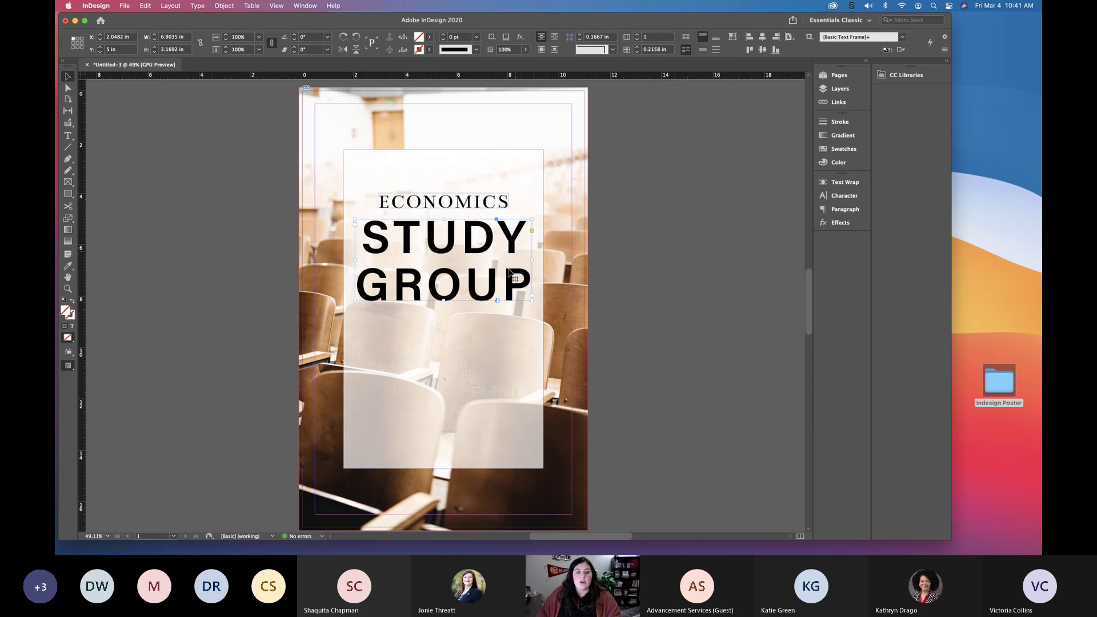
- Move the STUDY GROUP frame up to about Y 4.85 in, leaving a small gap beneath ECONOMICS
{"action": "mouse_move", "coordinate": [450, 244]}
{"action": "left_mouse_down"}
{"action": "mouse_move", "coordinate": [451, 254]}
{"action": "mouse_move", "coordinate": [450, 238]}
{"action": "left_mouse_up"}
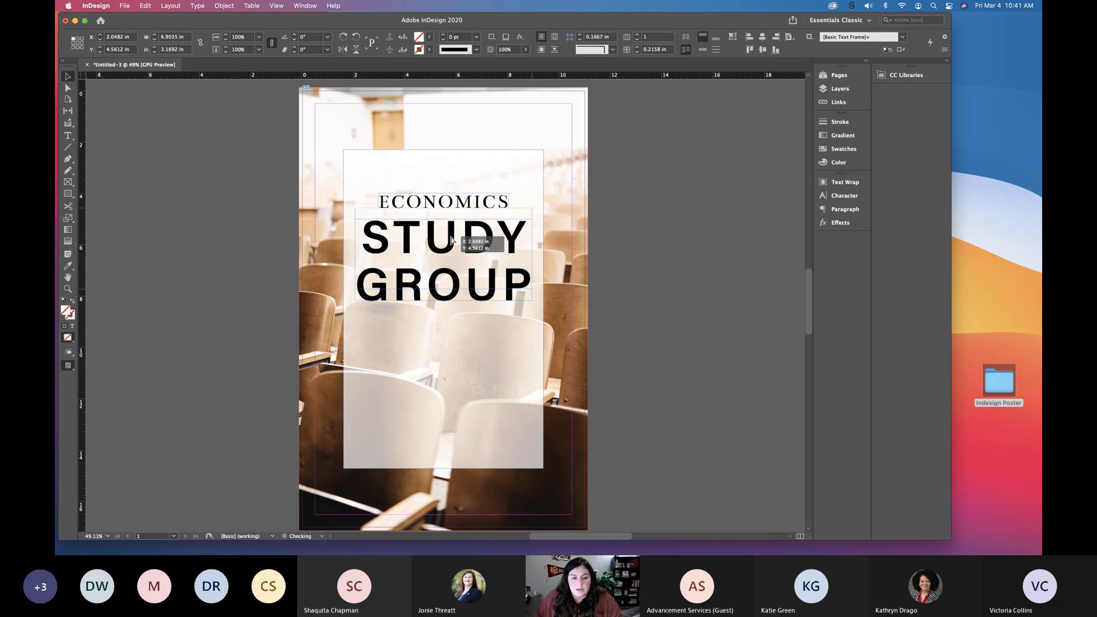
{"action": "left_click_drag", "start_coordinate": [452, 240], "coordinate": [451, 228]}
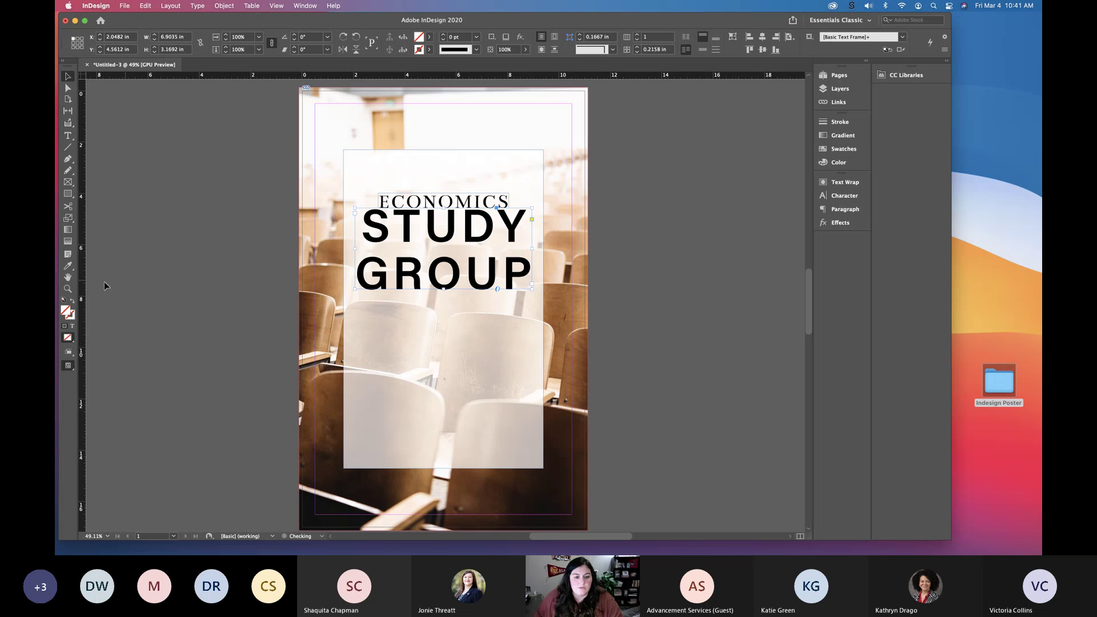
{"action": "key", "text": "z"}
{"action": "left_click", "coordinate": [488, 331]}
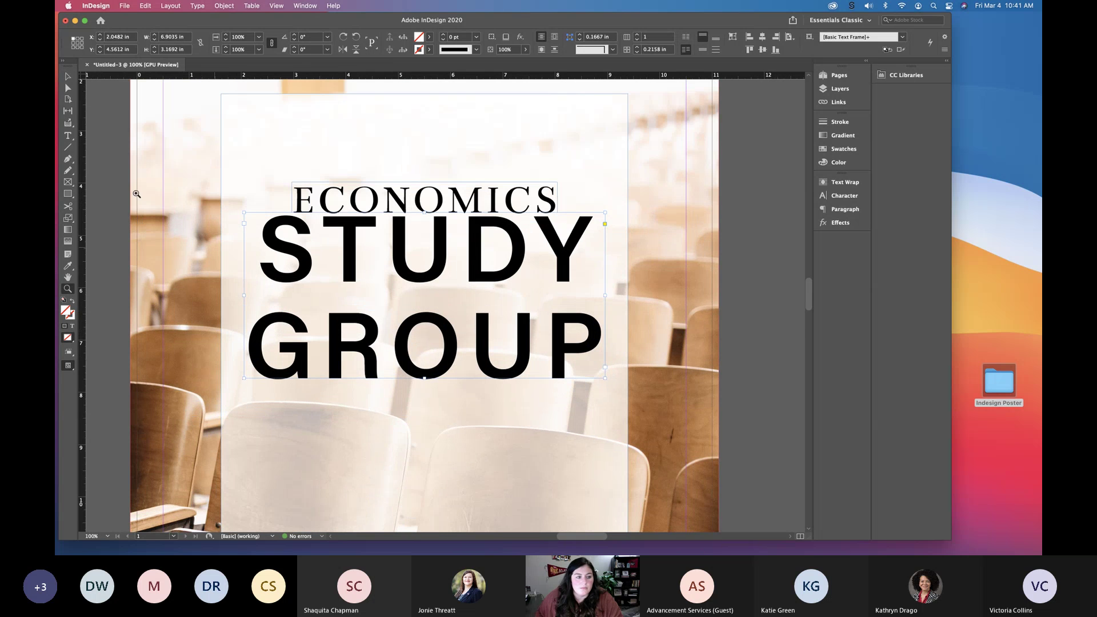
{"action": "left_click", "coordinate": [67, 76]}
{"action": "mouse_move", "coordinate": [446, 288]}
{"action": "left_mouse_down"}
{"action": "mouse_move", "coordinate": [444, 334]}
{"action": "mouse_move", "coordinate": [440, 276]}
{"action": "left_mouse_up"}
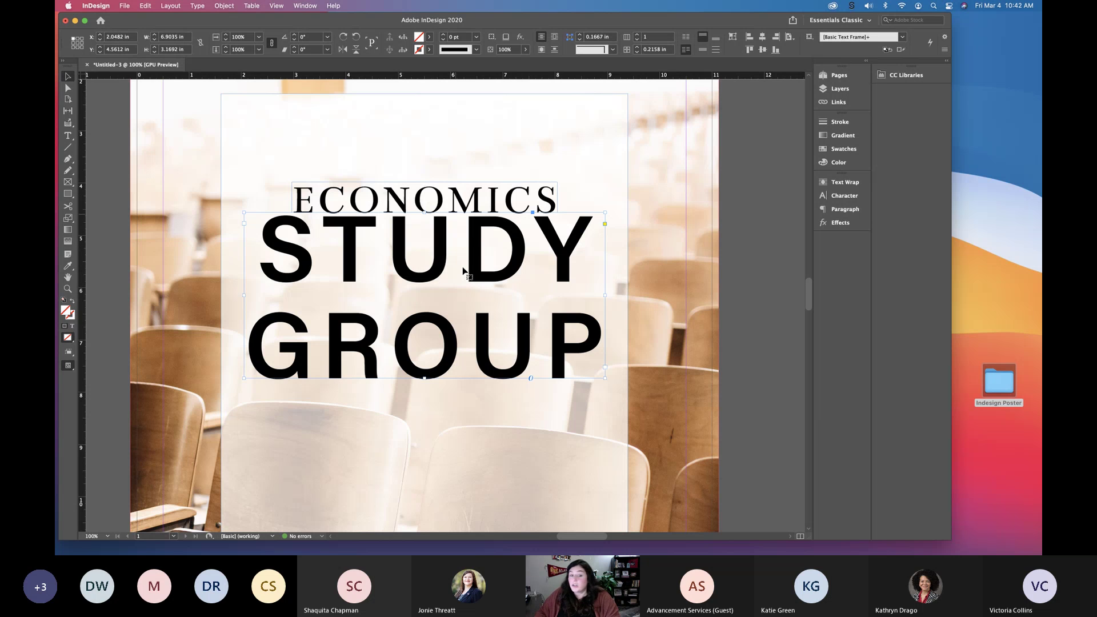
{"action": "scroll", "coordinate": [463, 340], "scroll_direction": "up", "scroll_amount": 2}
{"action": "scroll", "coordinate": [451, 294], "scroll_direction": "left", "scroll_amount": 1}
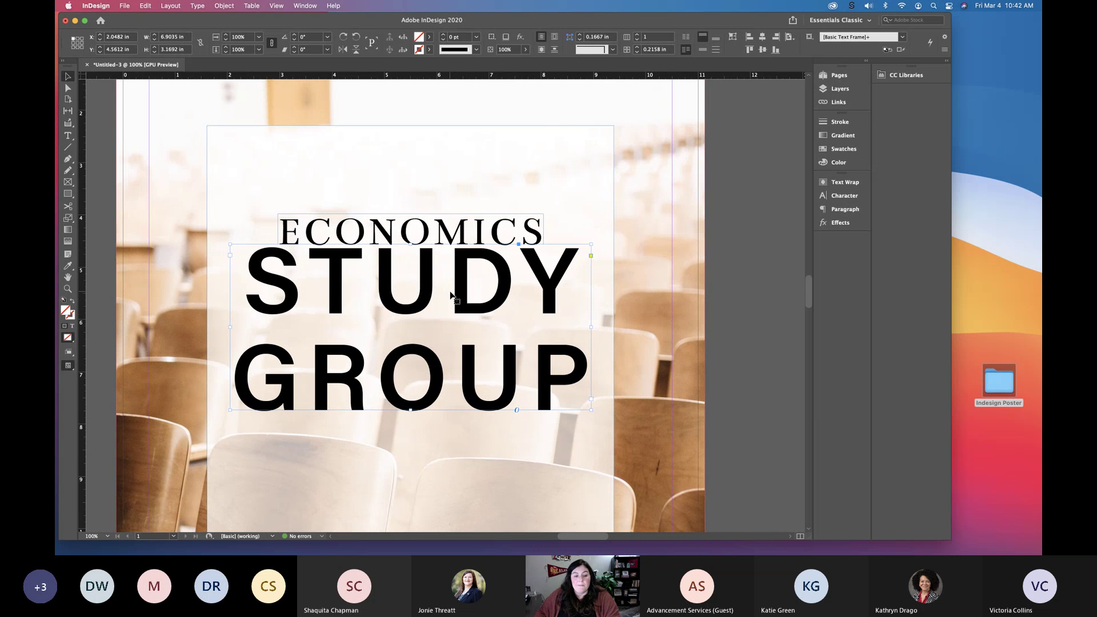
{"action": "left_click_drag", "start_coordinate": [425, 283], "coordinate": [430, 301]}
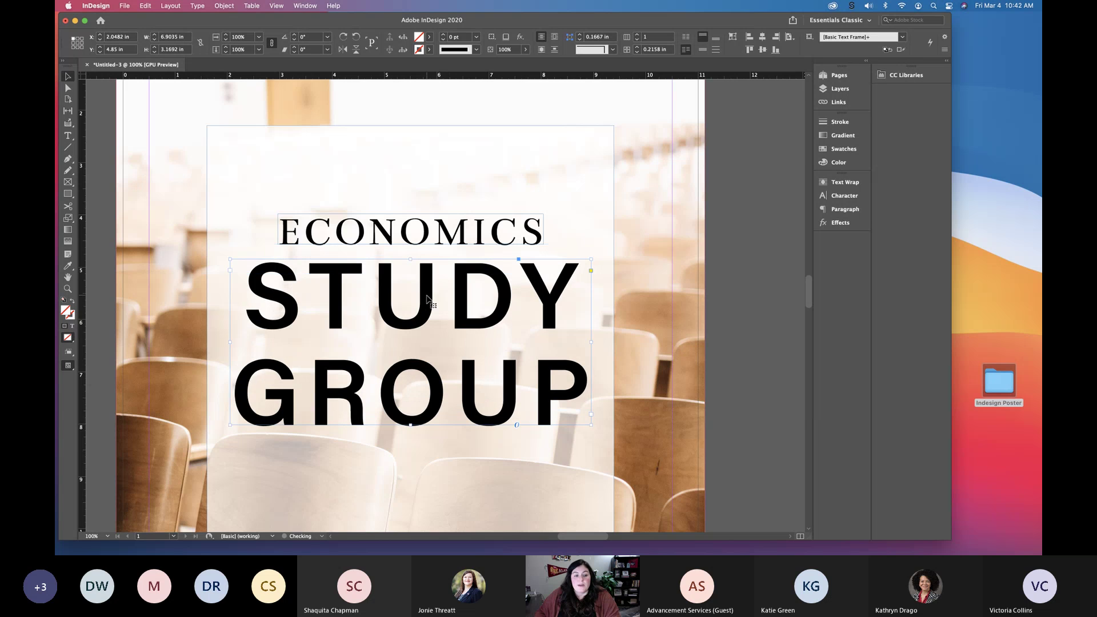
- Examine the translucent panel's lower left corner and the title up close, return to the full-page view, and deselect everything
{"action": "scroll", "coordinate": [430, 301], "scroll_direction": "down", "scroll_amount": 5}
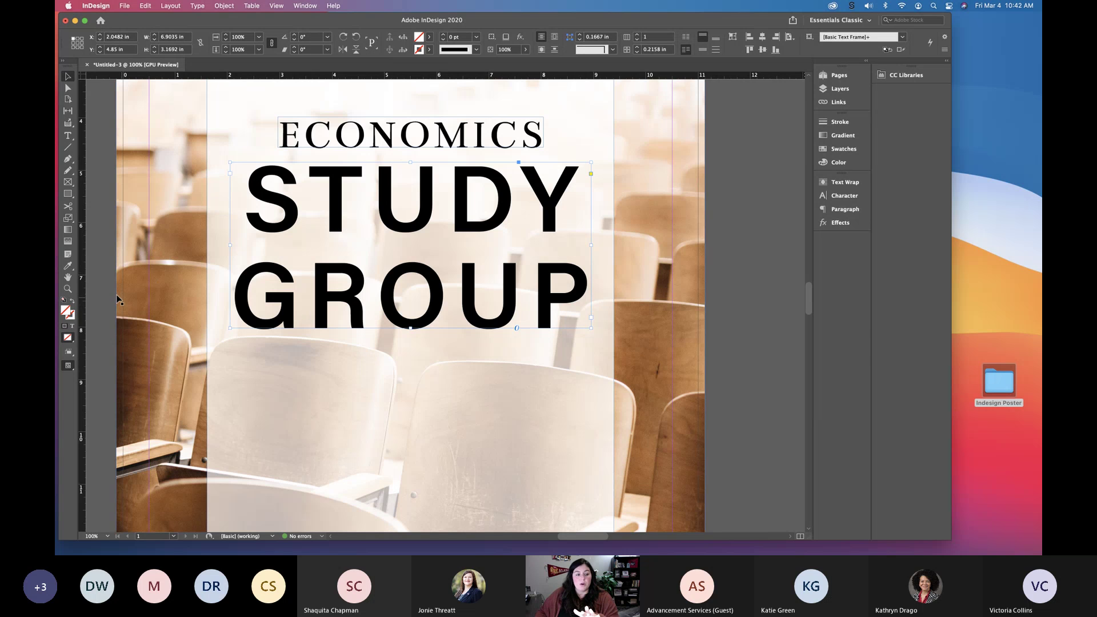
{"action": "double_click", "coordinate": [67, 278]}
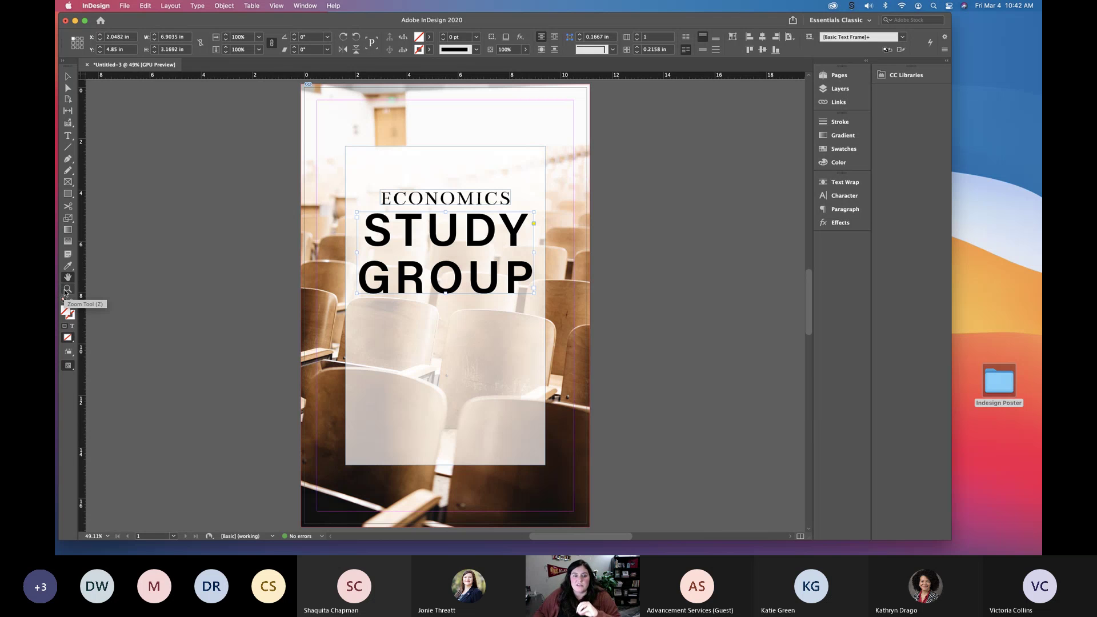
{"action": "left_click", "coordinate": [66, 290]}
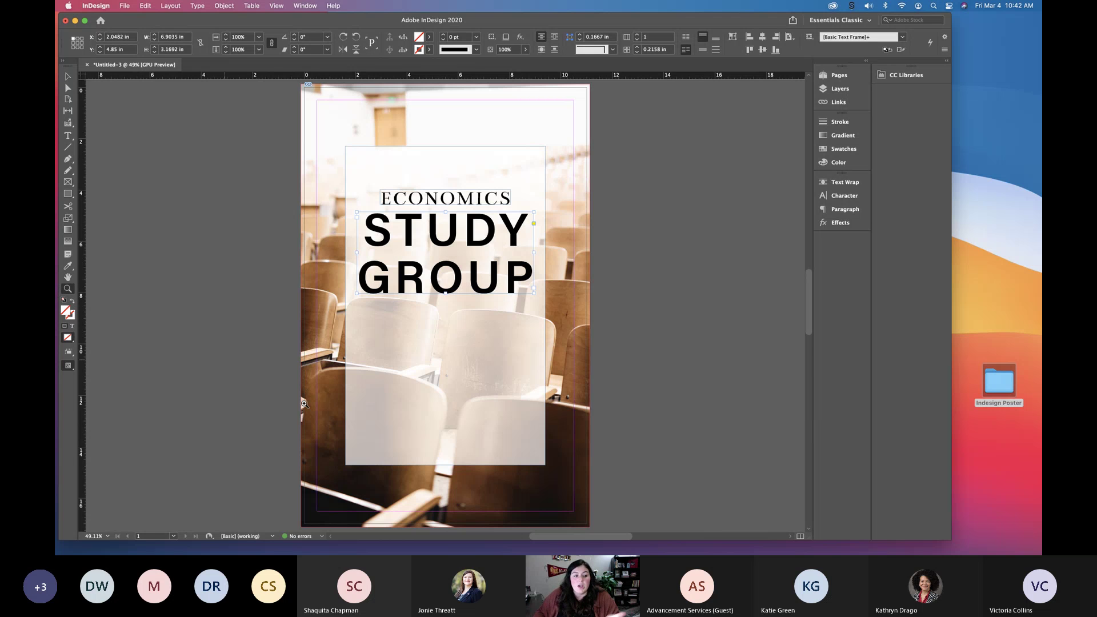
{"action": "left_click", "coordinate": [304, 403]}
{"action": "left_click", "coordinate": [354, 372]}
{"action": "left_click", "coordinate": [408, 337]}
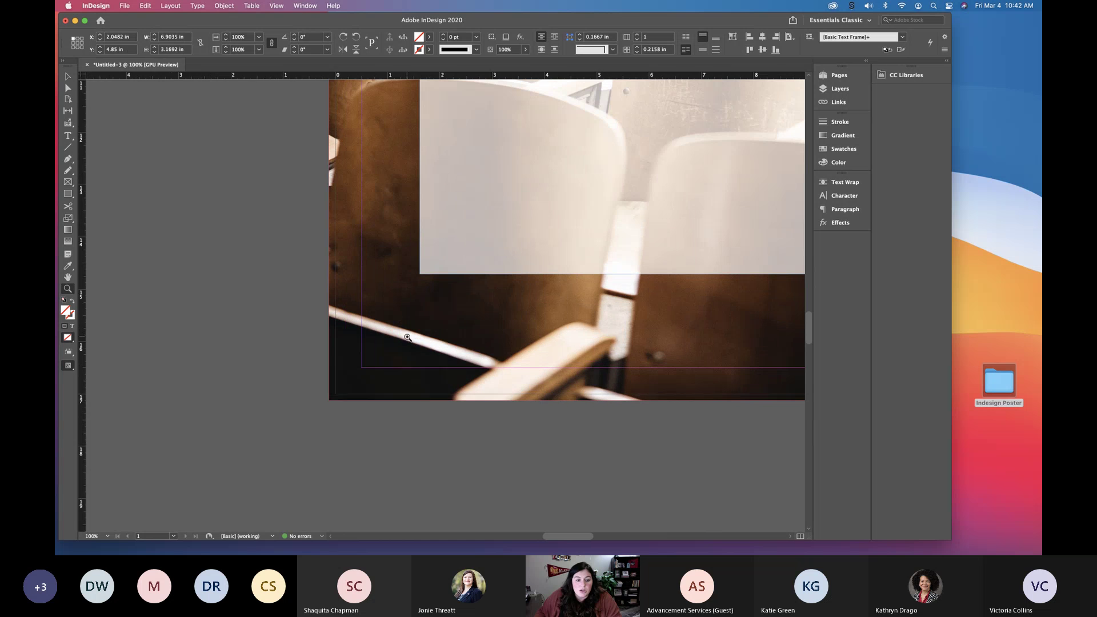
{"action": "scroll", "coordinate": [520, 318], "scroll_direction": "up", "scroll_amount": 2}
{"action": "scroll", "coordinate": [520, 319], "scroll_direction": "right", "scroll_amount": 1}
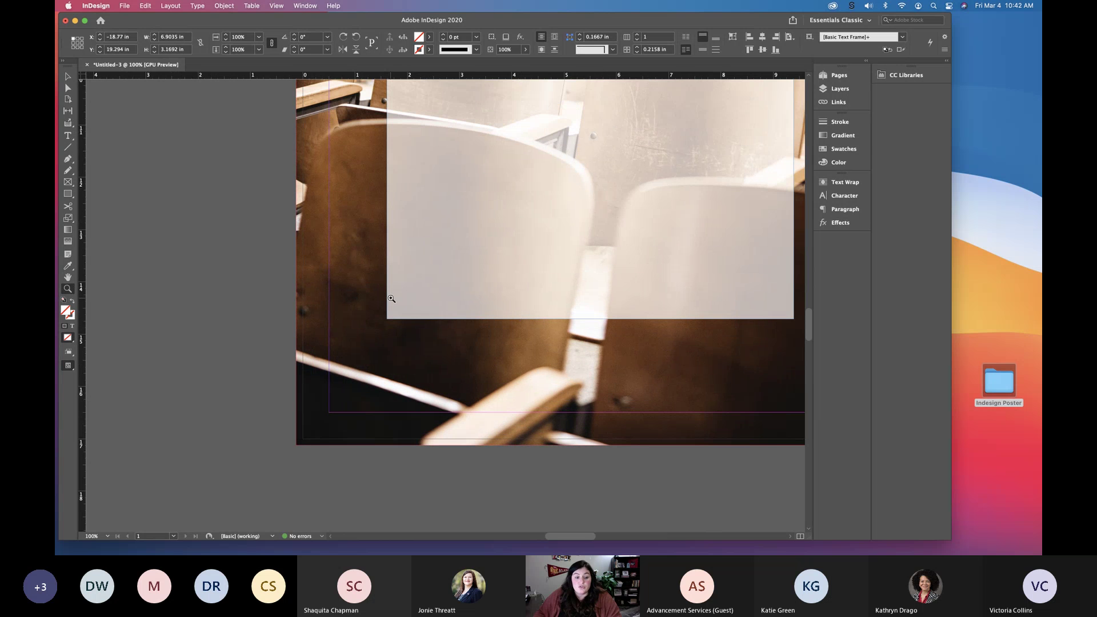
{"action": "scroll", "coordinate": [392, 298], "scroll_direction": "up", "scroll_amount": 5}
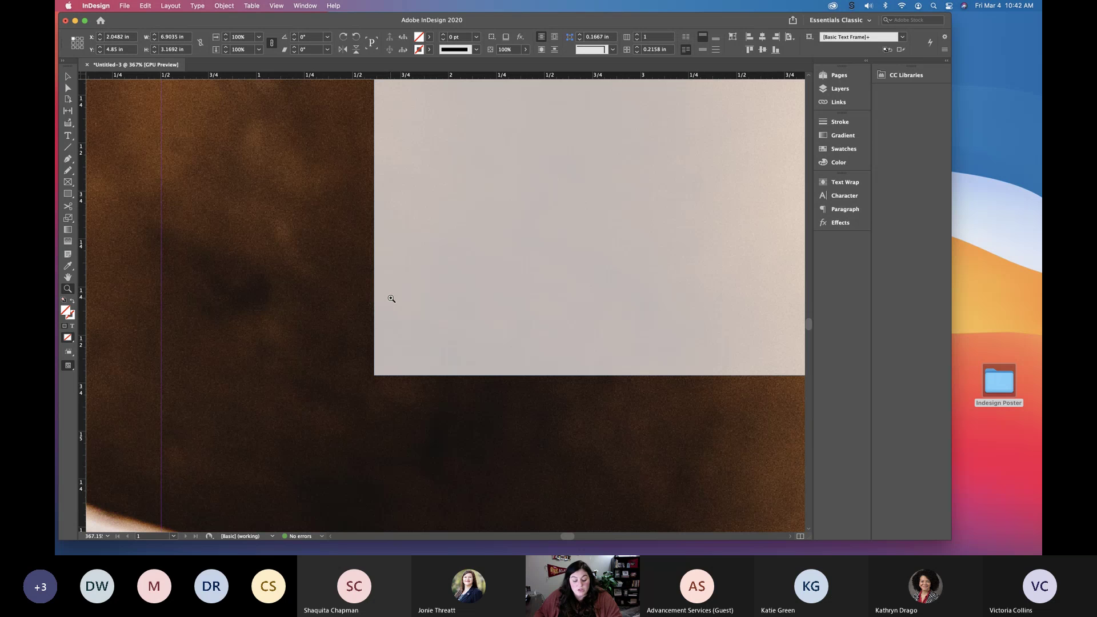
{"action": "scroll", "coordinate": [391, 298], "scroll_direction": "up", "scroll_amount": 1}
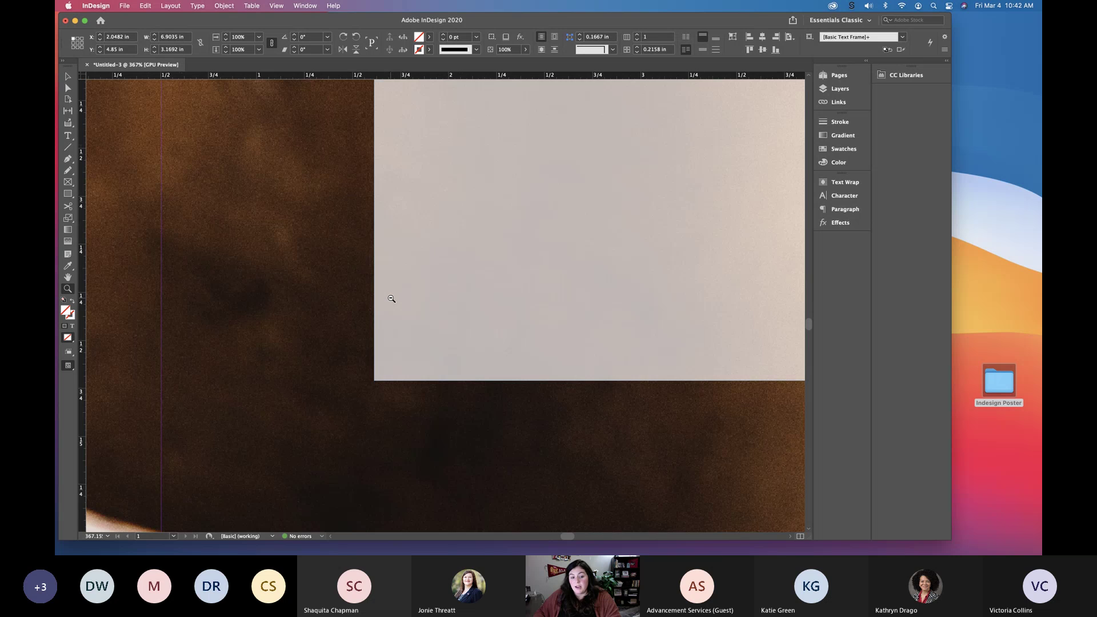
{"action": "left_click", "coordinate": [392, 298], "text": "alt"}
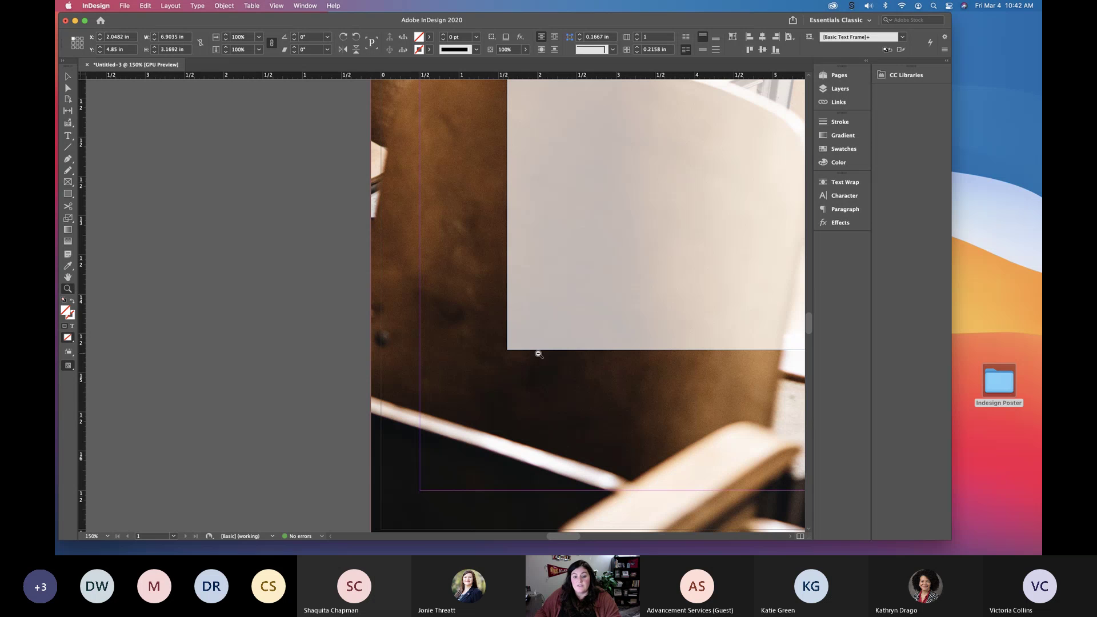
{"action": "left_click", "coordinate": [538, 354], "text": "alt"}
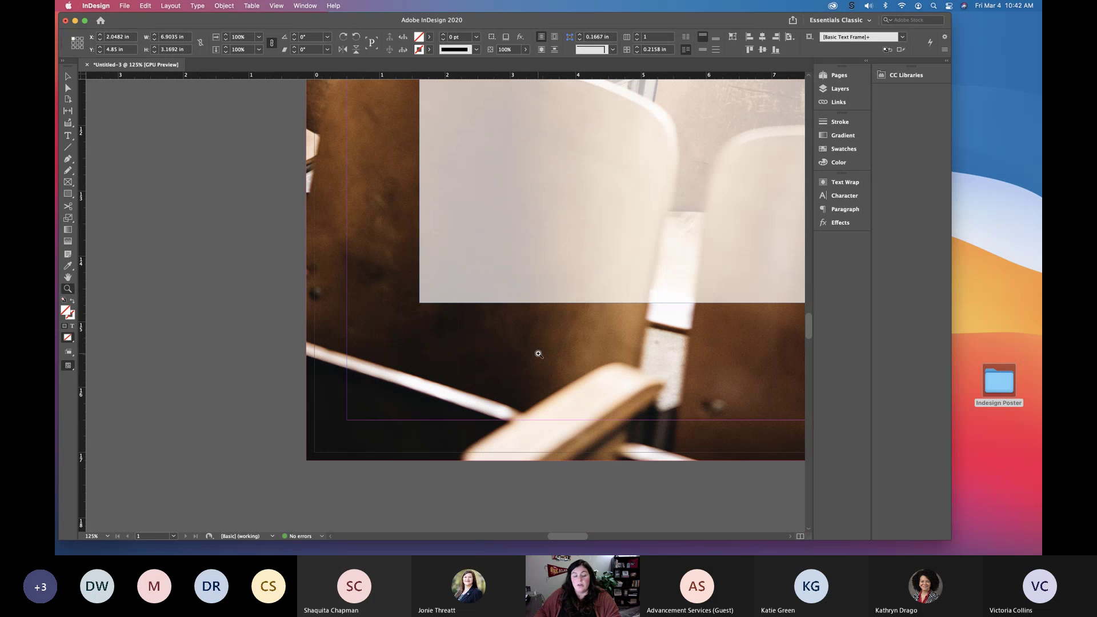
{"action": "left_click", "coordinate": [487, 298], "text": "alt"}
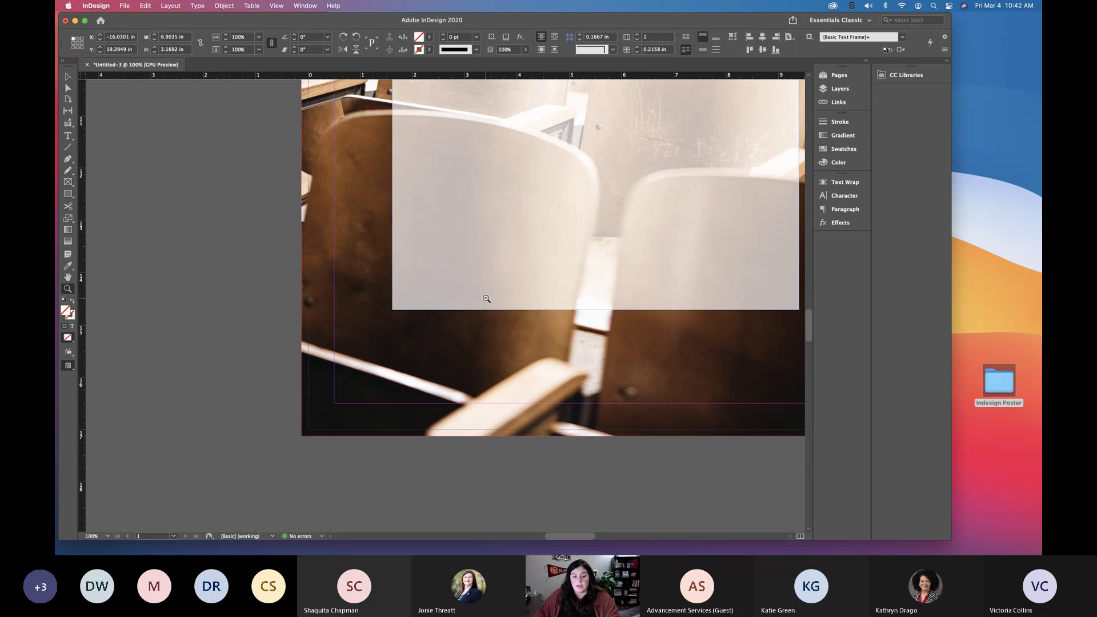
{"action": "left_click", "coordinate": [487, 299], "text": "alt"}
{"action": "scroll", "coordinate": [486, 299], "scroll_direction": "up", "scroll_amount": 5}
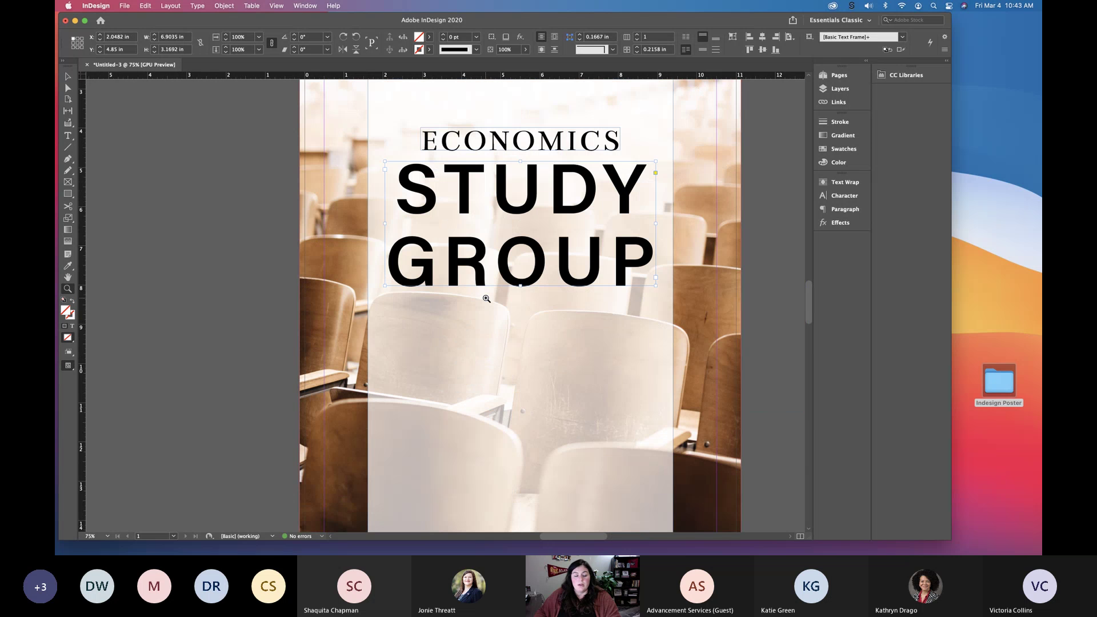
{"action": "left_click", "coordinate": [68, 277]}
{"action": "double_click", "coordinate": [68, 278]}
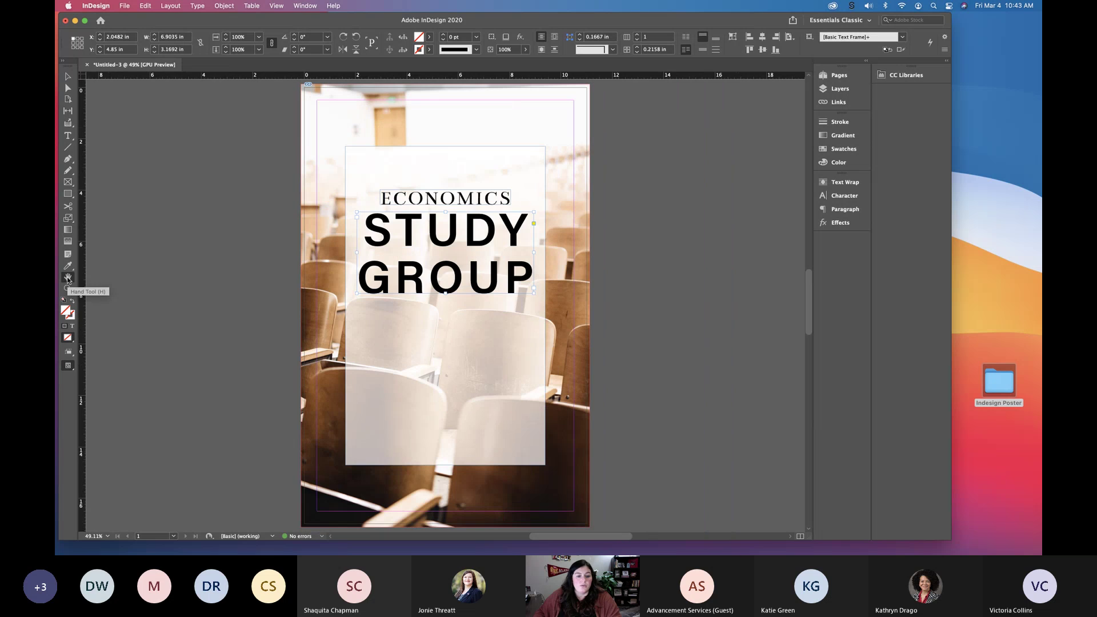
{"action": "left_click", "coordinate": [67, 76]}
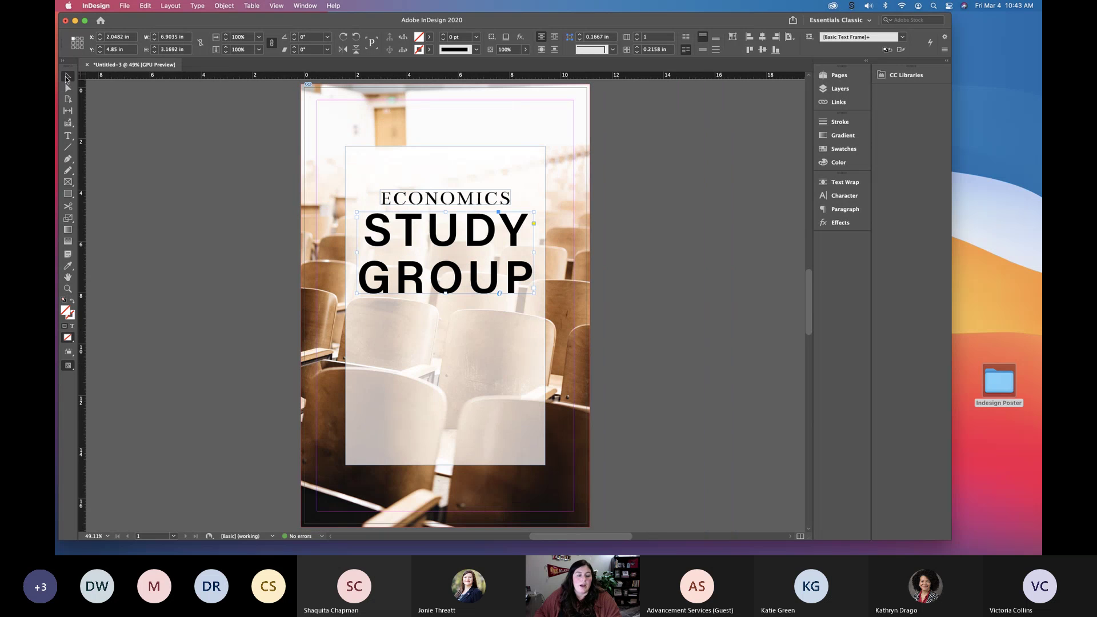
{"action": "left_click", "coordinate": [187, 145]}
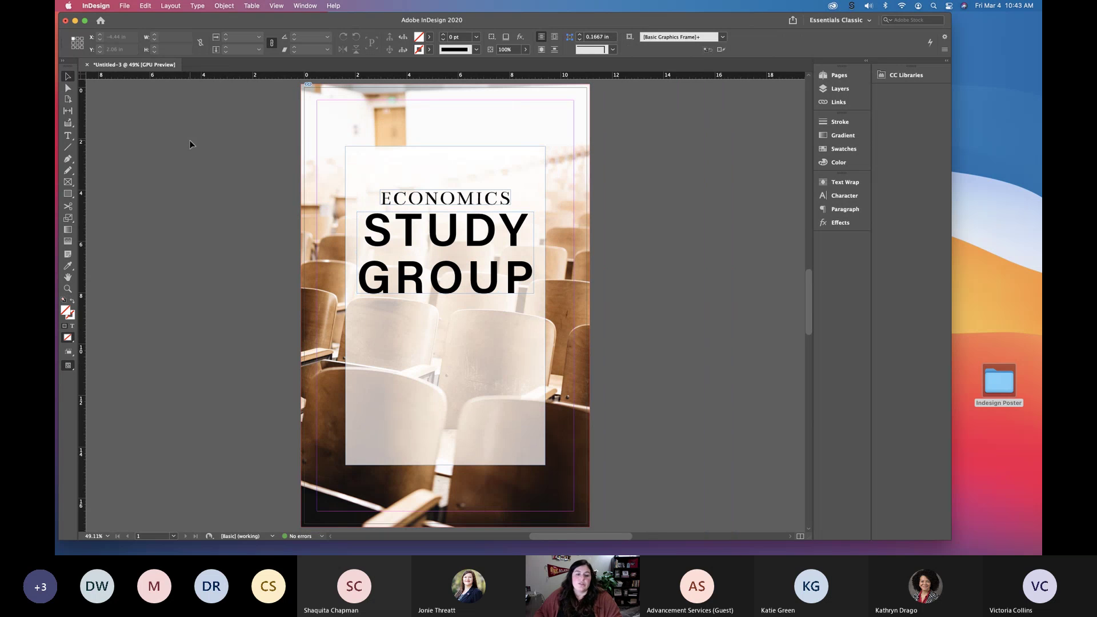
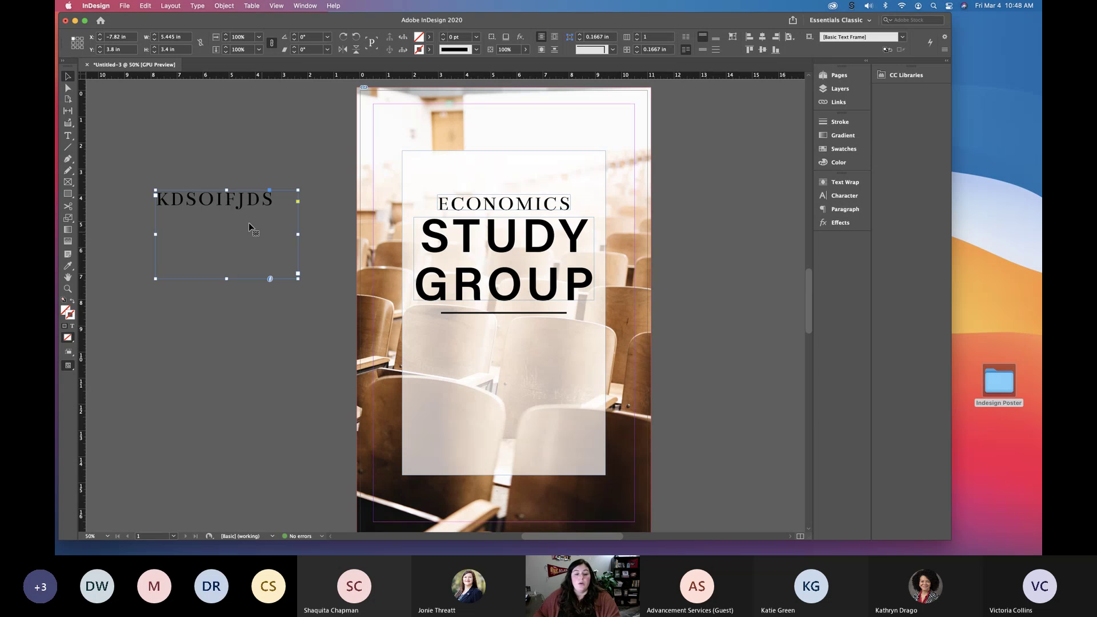
- Try a duplicate of the ECONOMICS text frame below the horizontal line, and delete the copy
{"action": "left_click_drag", "start_coordinate": [481, 209], "coordinate": [508, 424]}
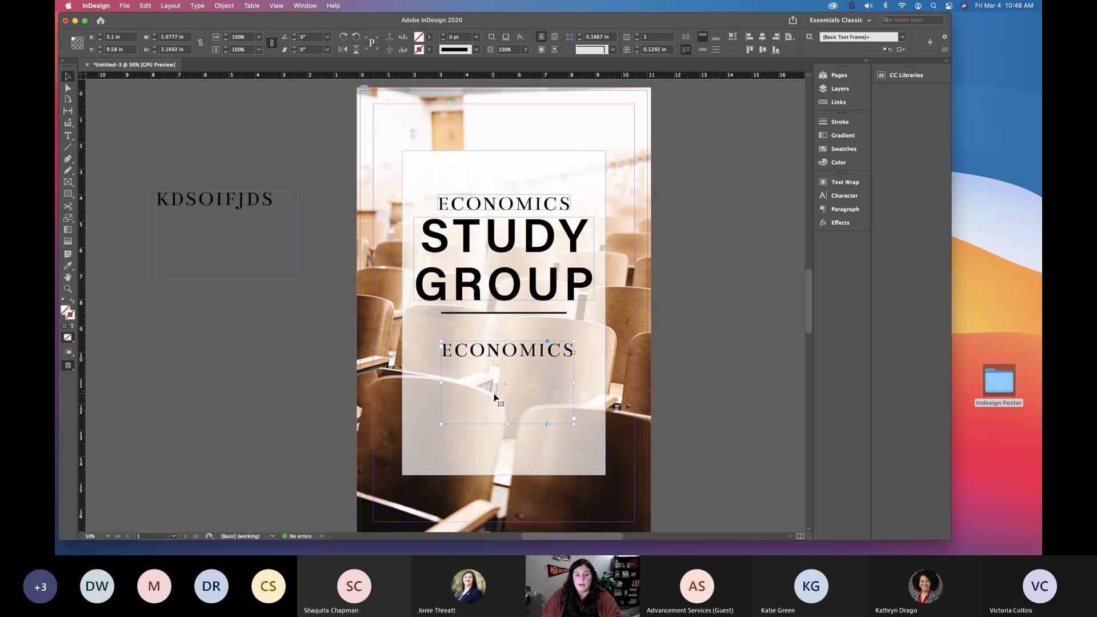
{"action": "key", "text": "Delete"}
- Try to copy the ECONOMICS formatting onto the KDSOIFJDS text frame with the Eyedropper, and undo the change
{"action": "left_click", "coordinate": [223, 215]}
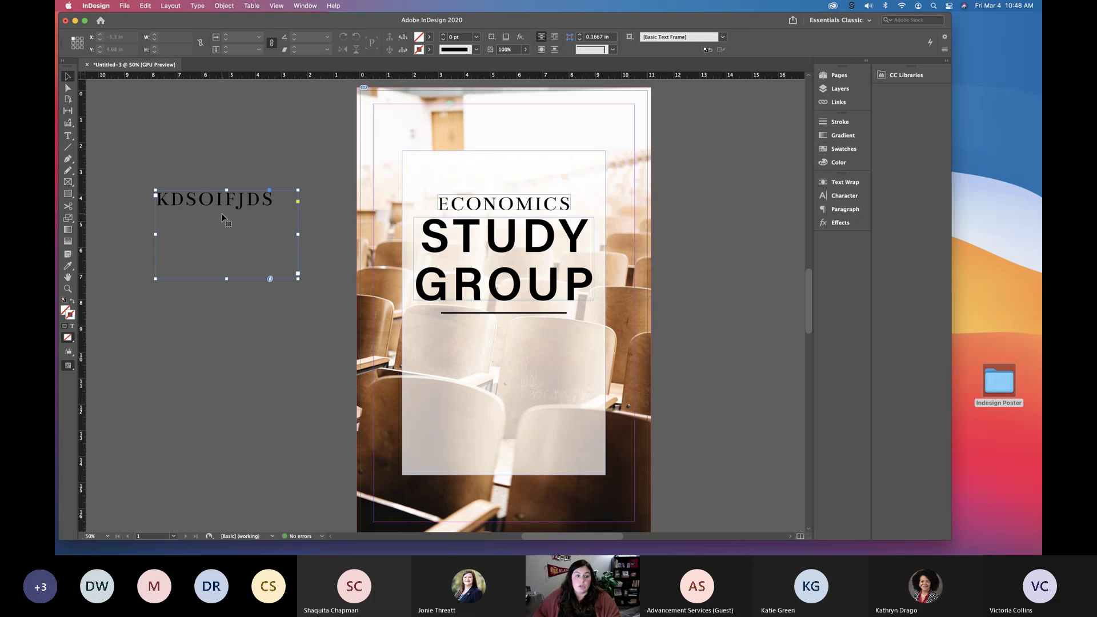
{"action": "left_click", "coordinate": [67, 268]}
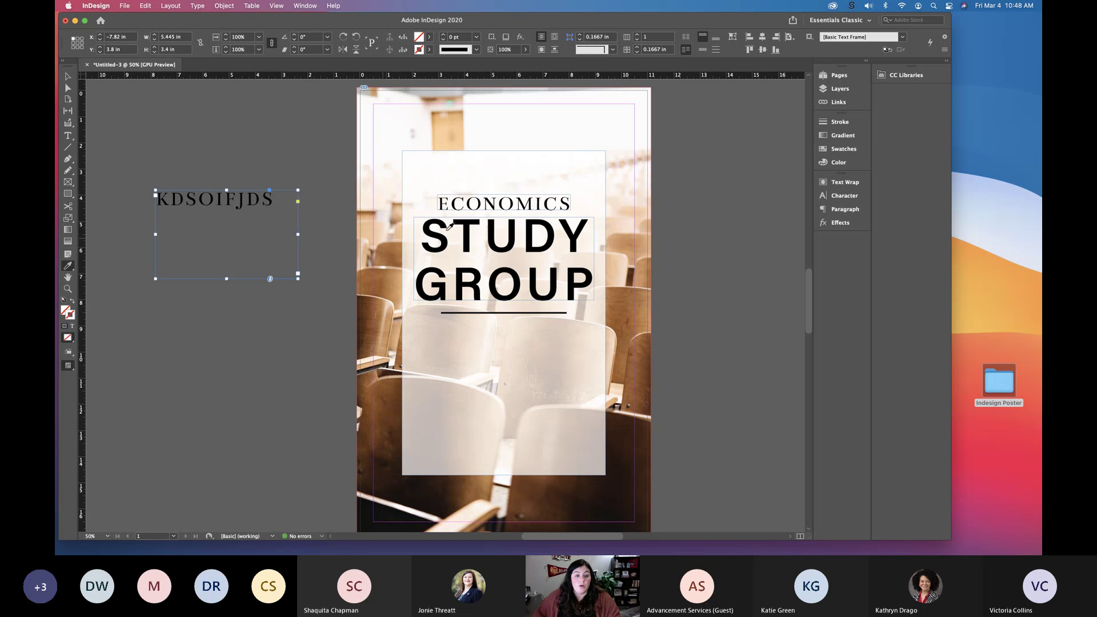
{"action": "left_click", "coordinate": [485, 198]}
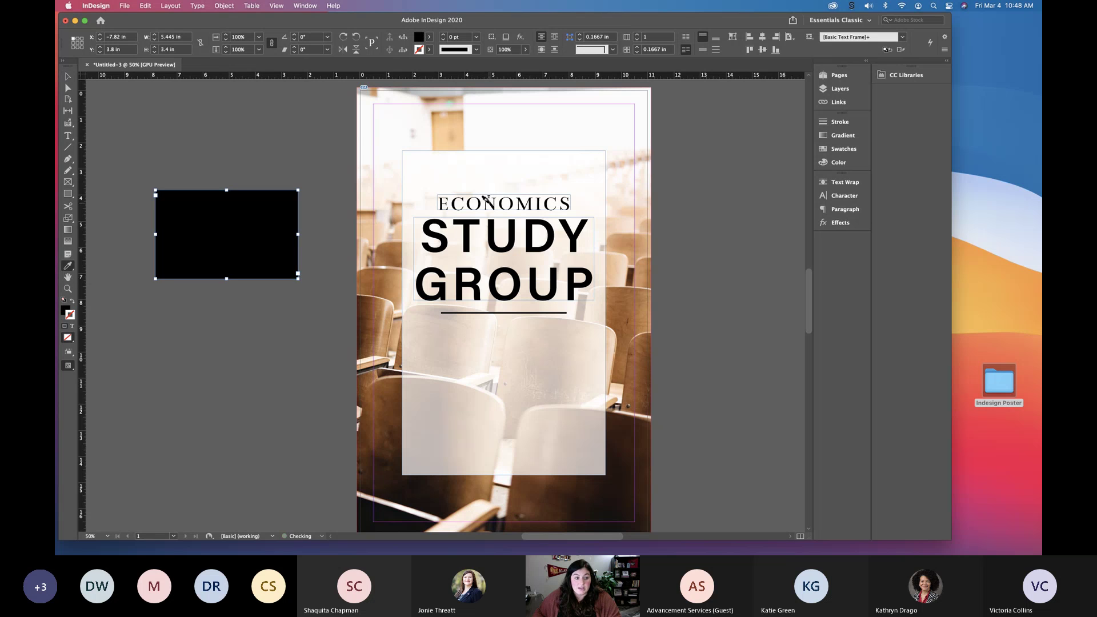
{"action": "key", "text": "super+z"}
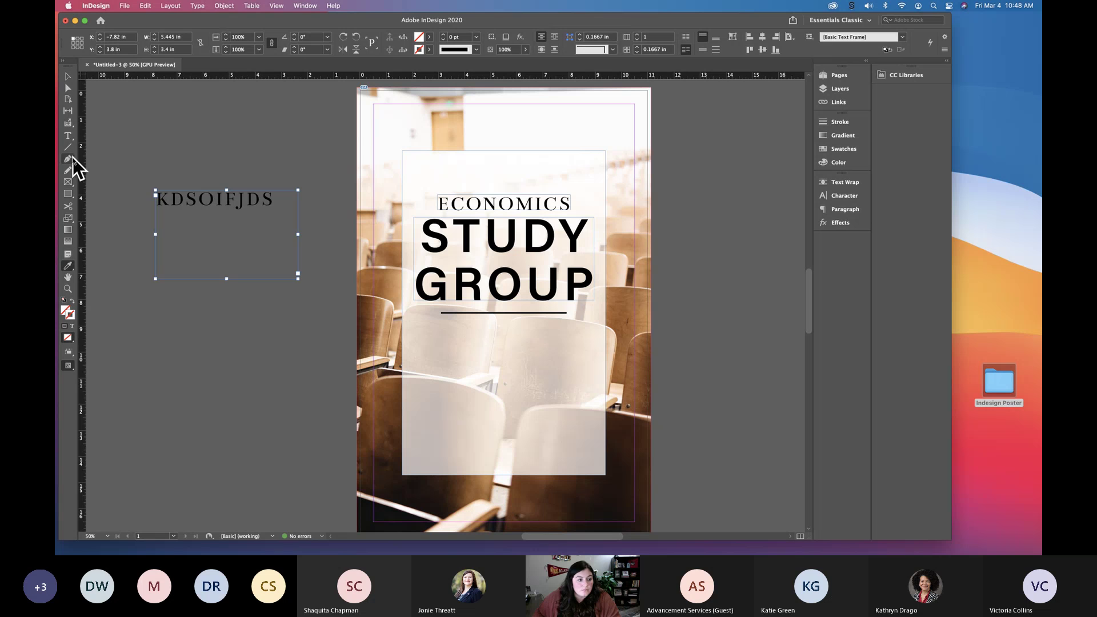
- Try to apply the ECONOMICS text formatting to the KDSOIFJDS characters themselves with the Eyedropper
{"action": "left_click", "coordinate": [68, 135]}
{"action": "left_click", "coordinate": [293, 199]}
{"action": "left_click", "coordinate": [66, 266]}
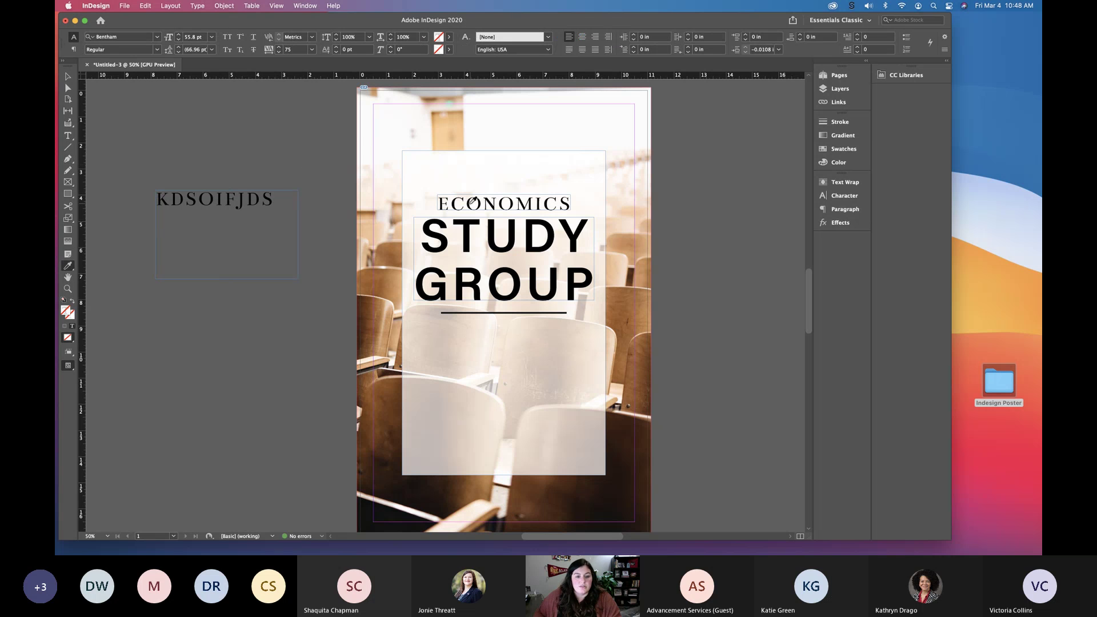
{"action": "left_click_drag", "start_coordinate": [268, 188], "coordinate": [131, 188]}
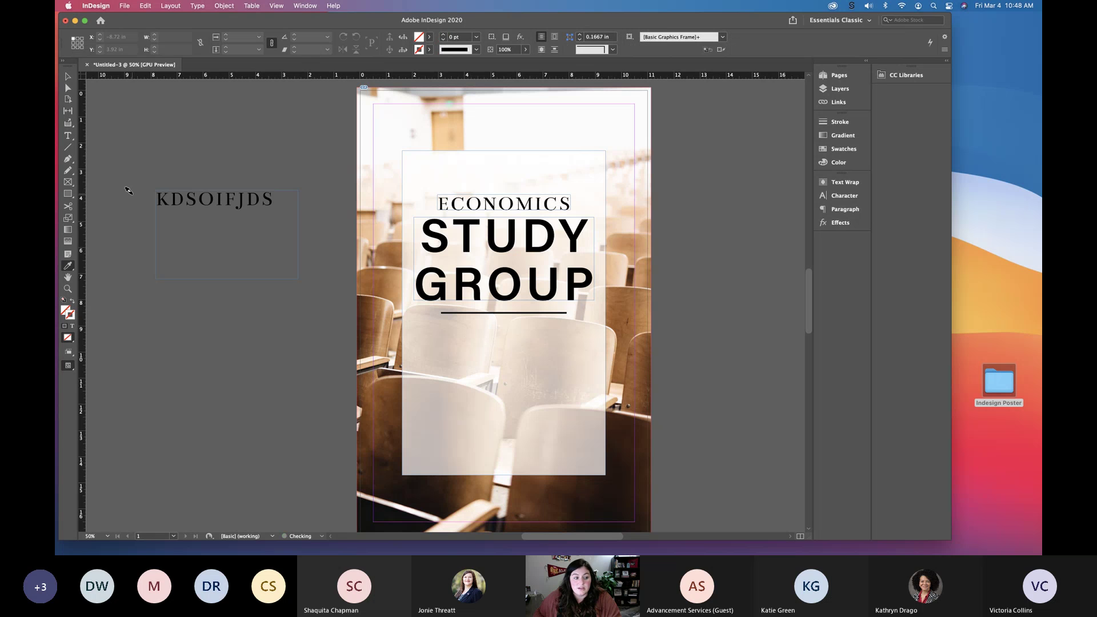
- Replace the KDSOIFJDS placeholder text with "SEMESTER REVIEW & IN DEPTH DIVE INTO MICROECONOMICS"
{"action": "left_click", "coordinate": [68, 135]}
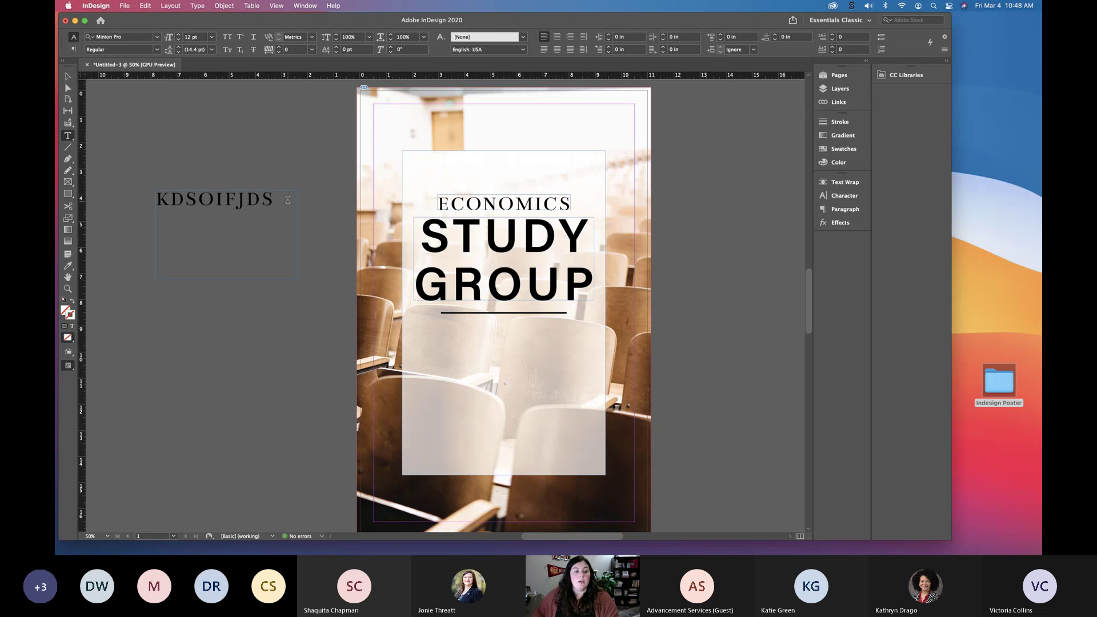
{"action": "double_click", "coordinate": [194, 194]}
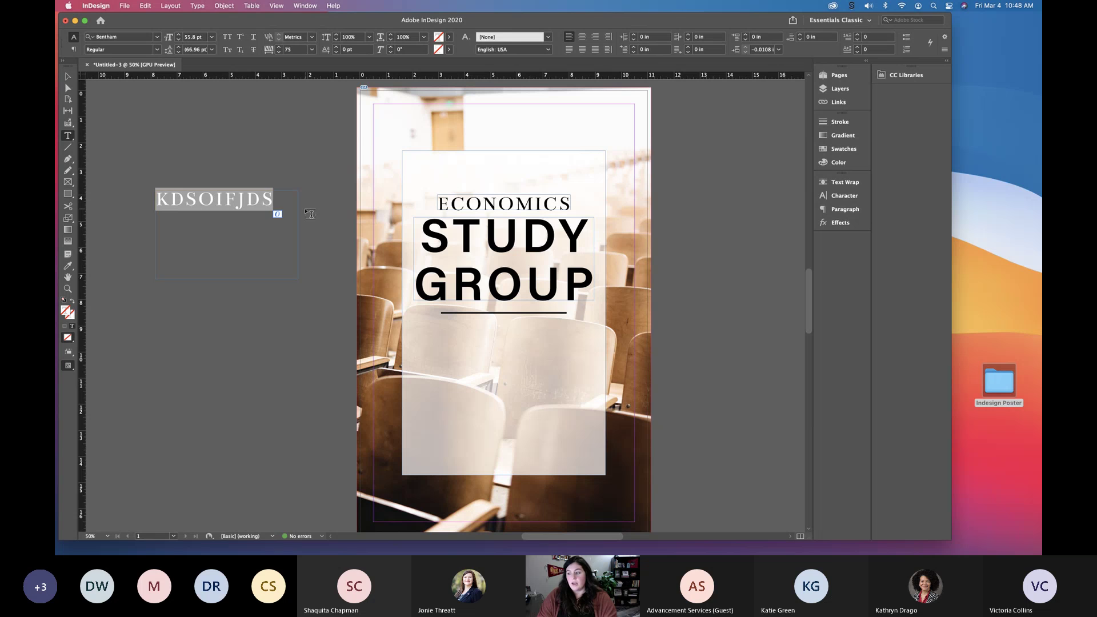
{"action": "type", "text": "SEMESTER "}
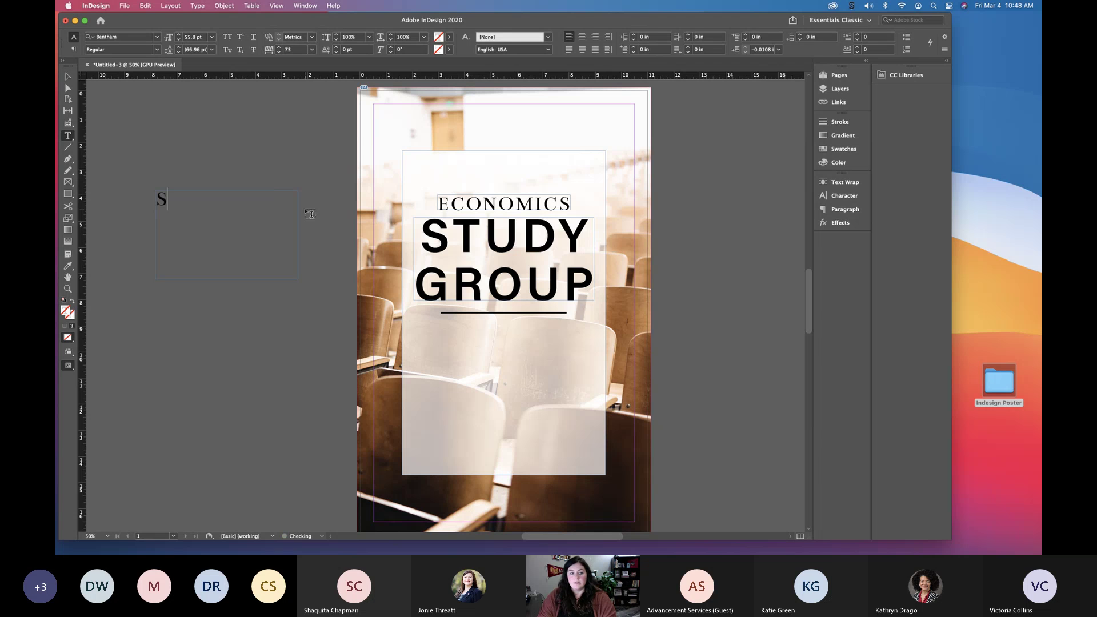
{"action": "type", "text": "RE"}
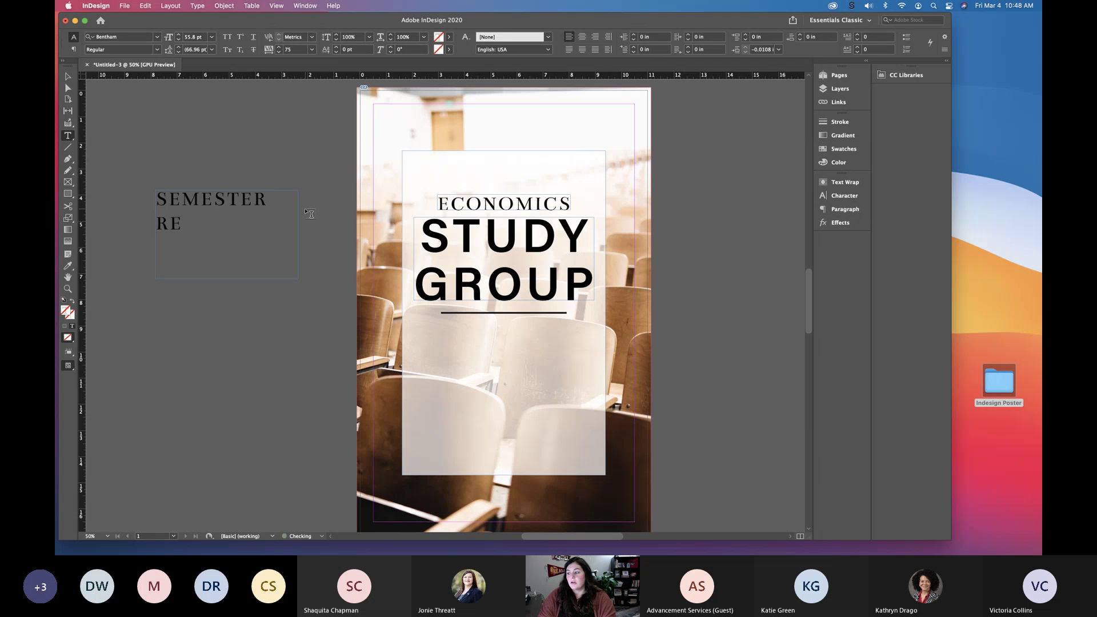
{"action": "type", "text": "VIEW & "}
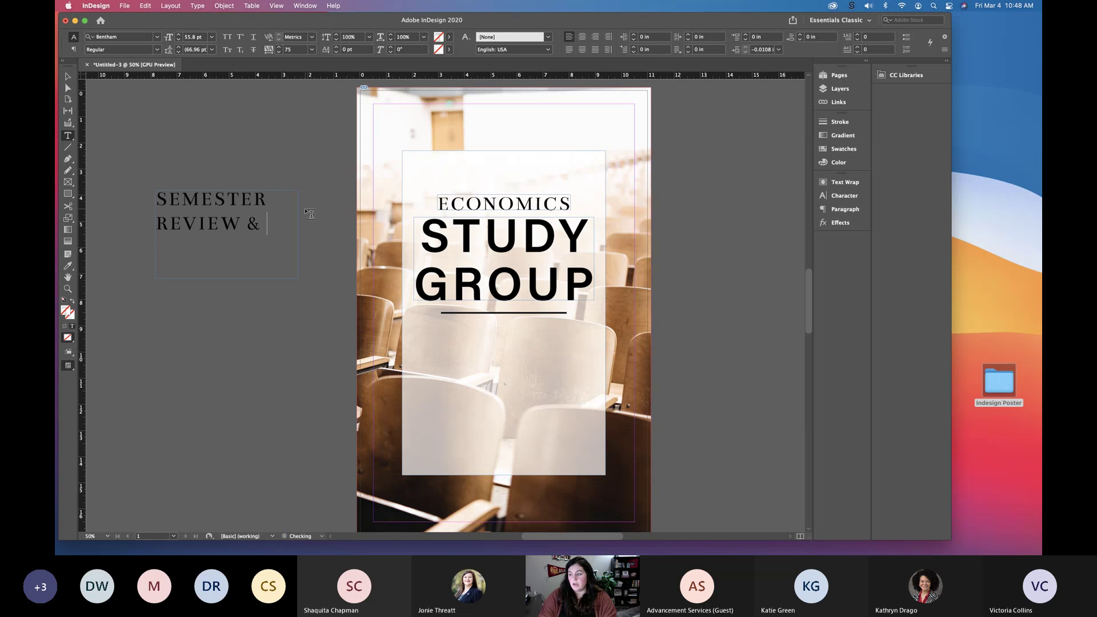
{"action": "type", "text": "IN DEPTH DIVE INTO MIC"}
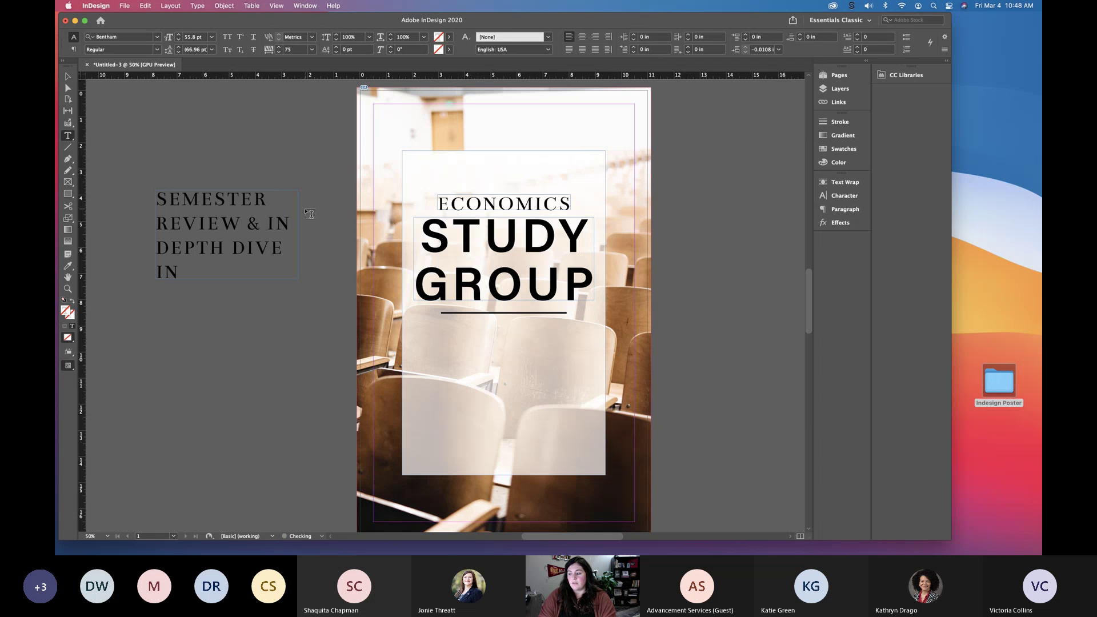
{"action": "type", "text": "ROECONOMICS"}
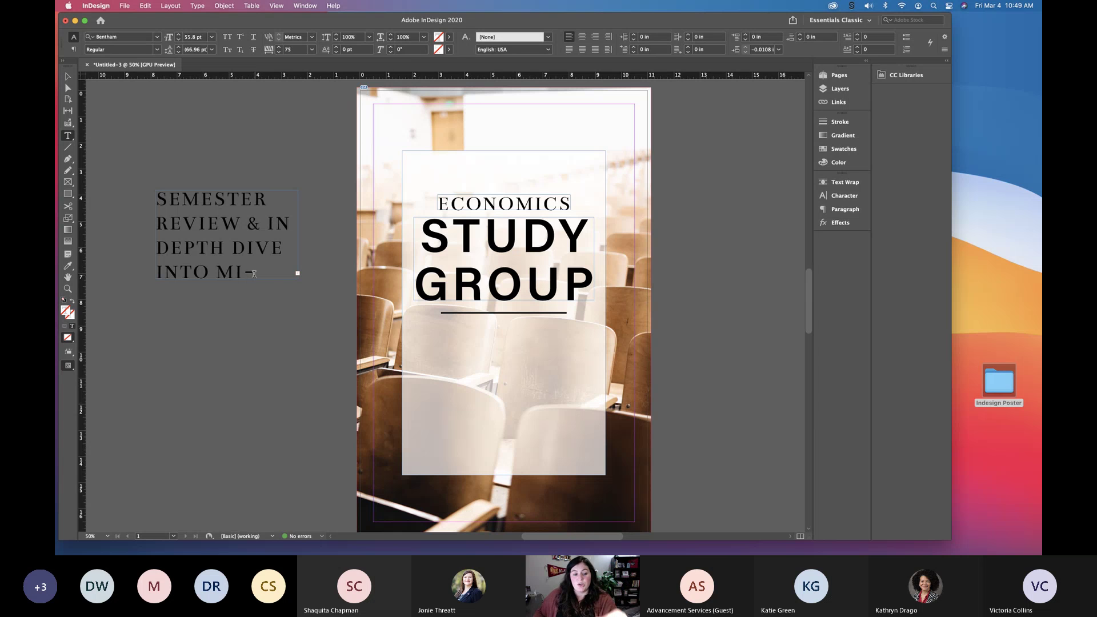
- Select the whole description text and compare its line breaks with hyphenation off and on, leaving hyphenation on
{"action": "left_click_drag", "start_coordinate": [253, 271], "coordinate": [241, 272]}
{"action": "key", "text": "Left"}
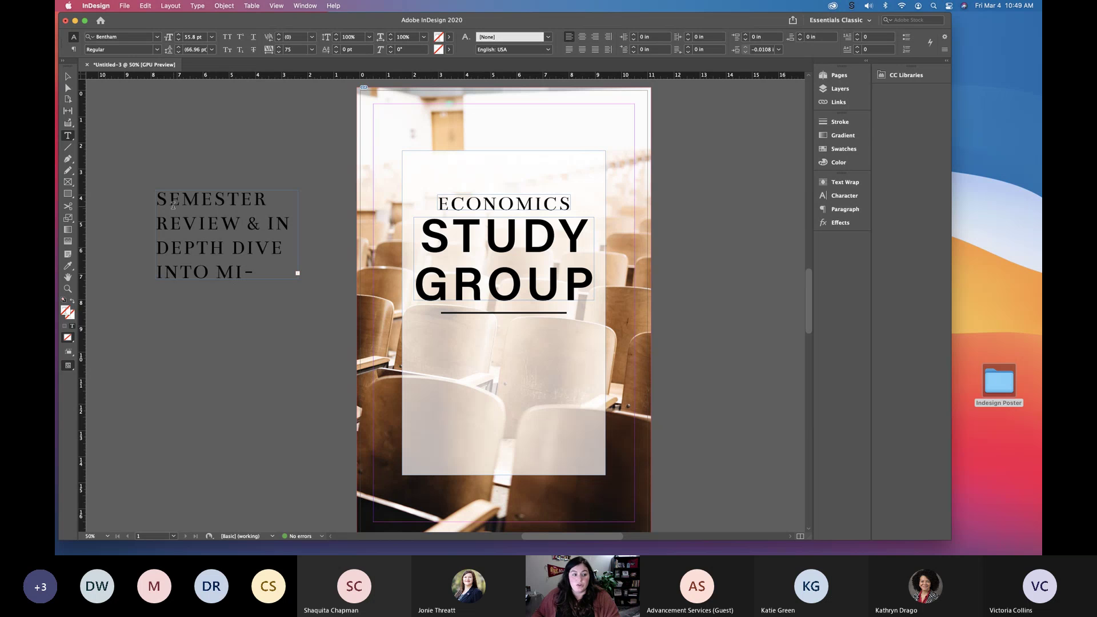
{"action": "left_click", "coordinate": [221, 226]}
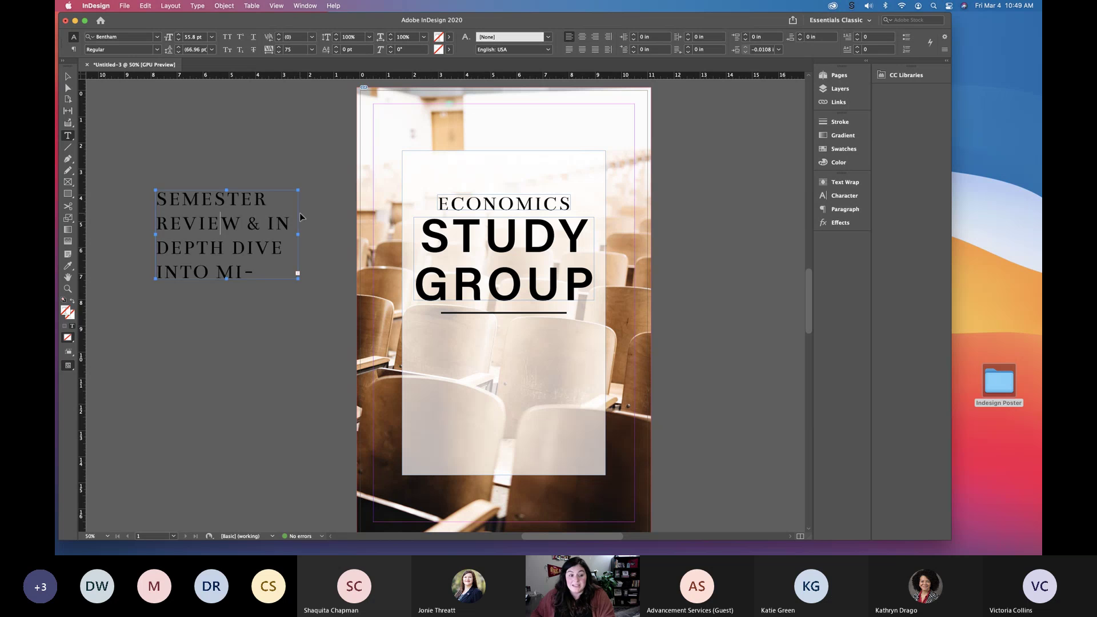
{"action": "key", "text": "super+a"}
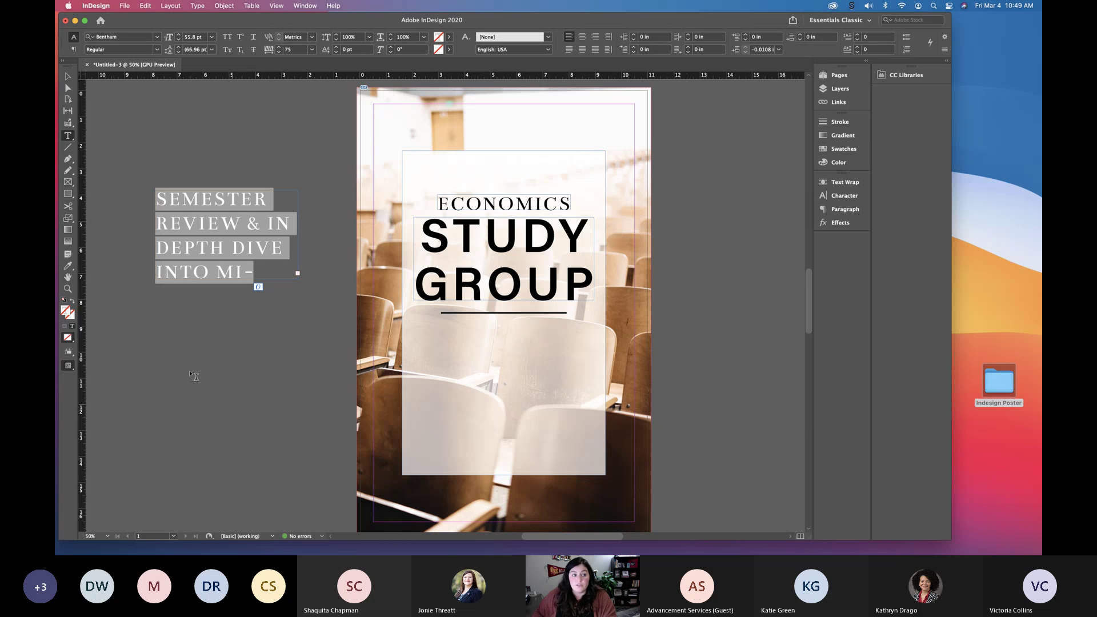
{"action": "left_click", "coordinate": [840, 209]}
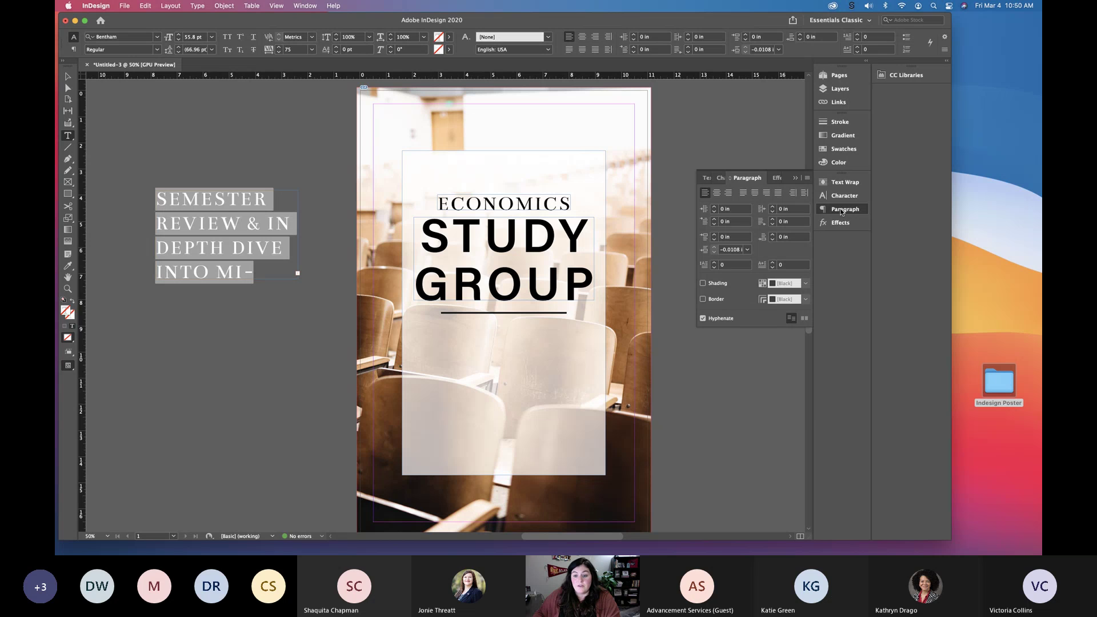
{"action": "left_click", "coordinate": [703, 319]}
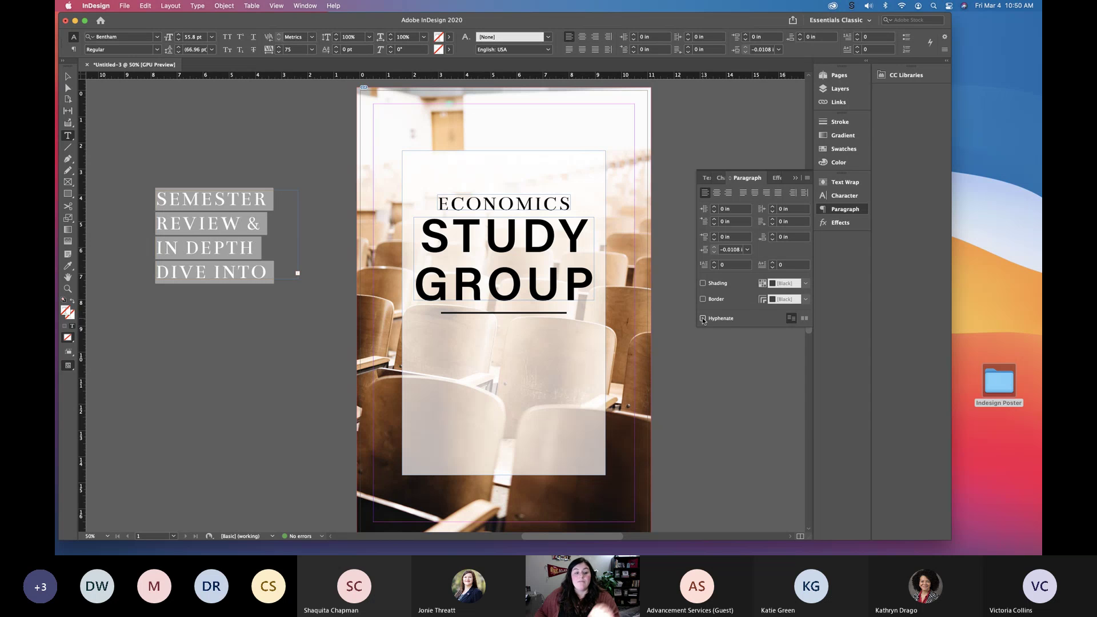
{"action": "left_click", "coordinate": [702, 318]}
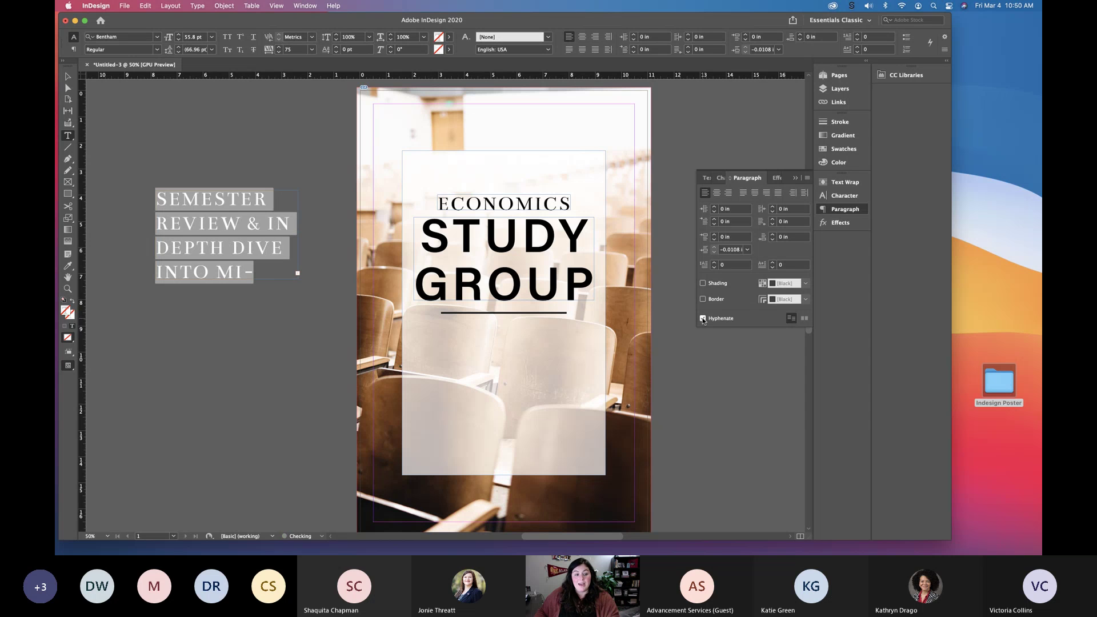
{"action": "left_click", "coordinate": [703, 319]}
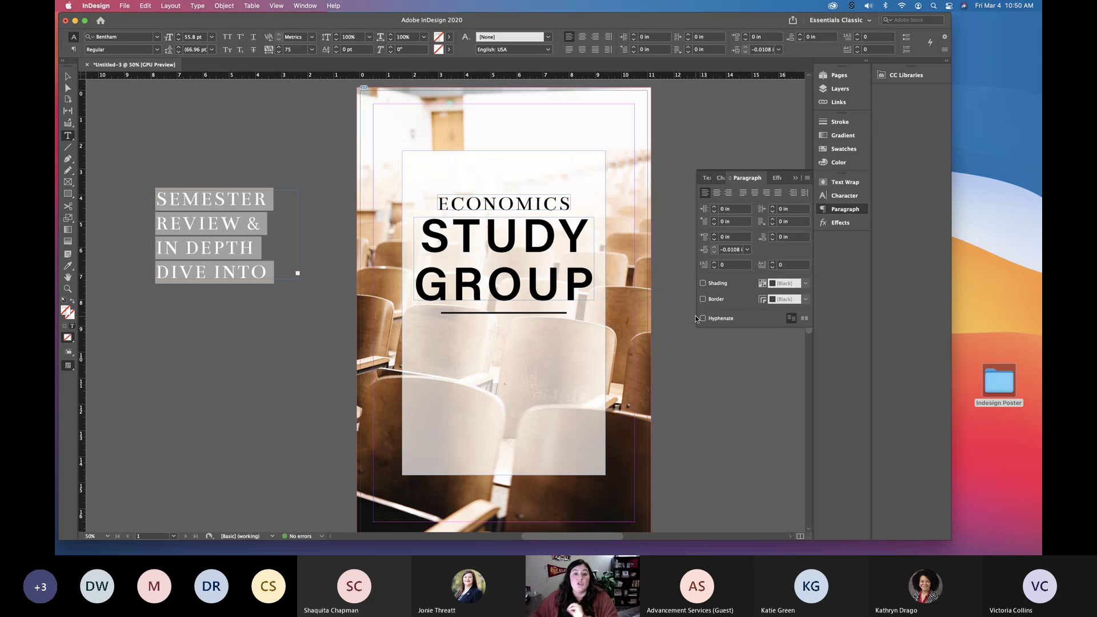
{"action": "left_click", "coordinate": [703, 318]}
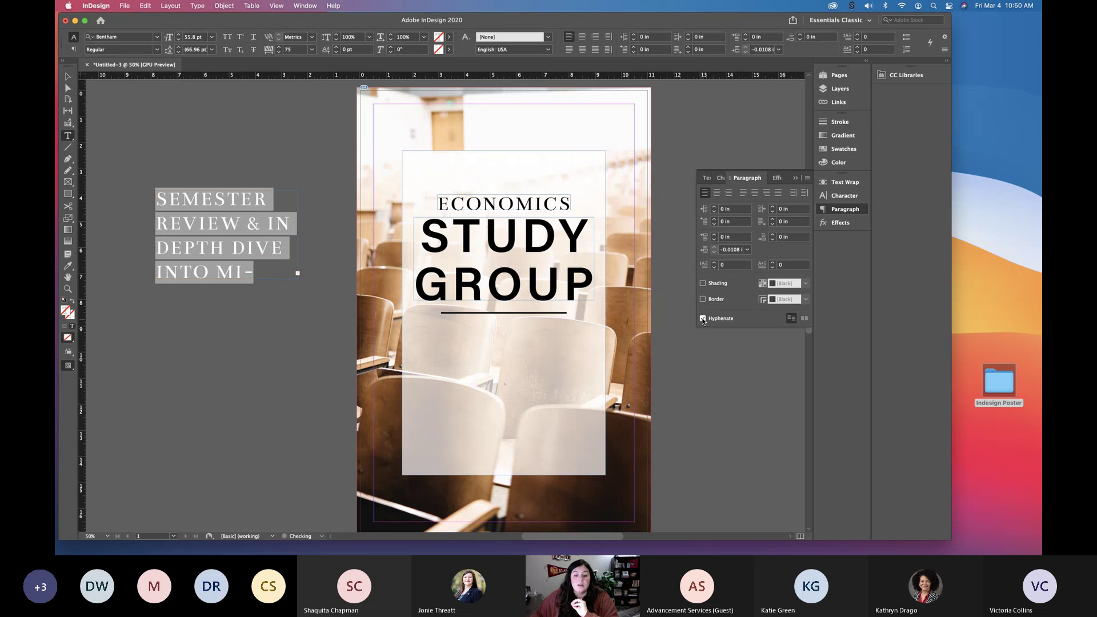
{"action": "left_click", "coordinate": [703, 319]}
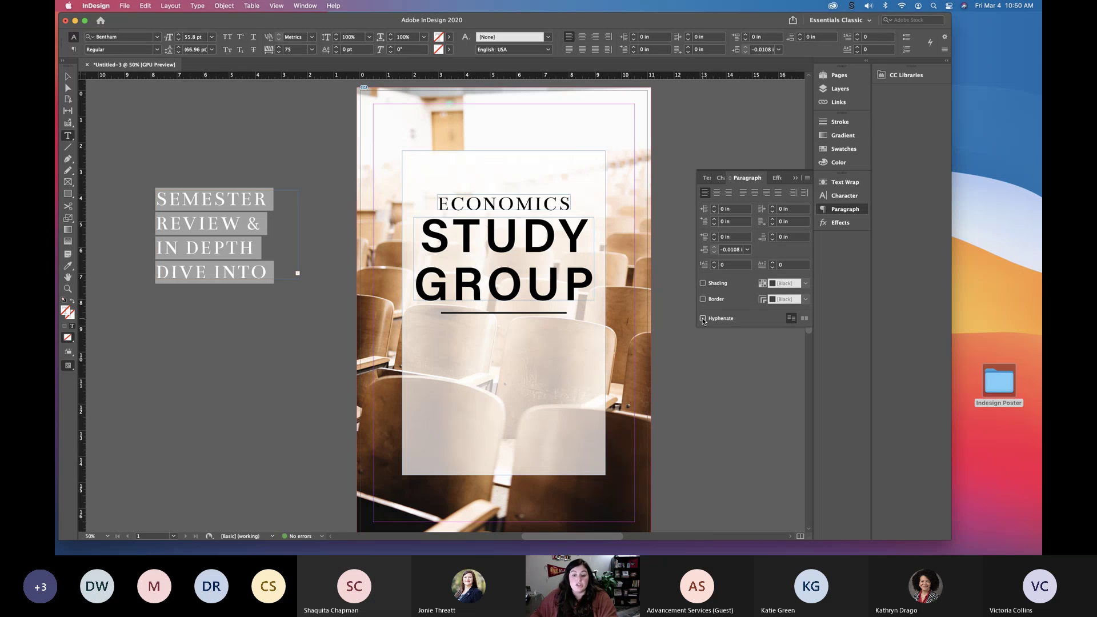
{"action": "left_click", "coordinate": [703, 318]}
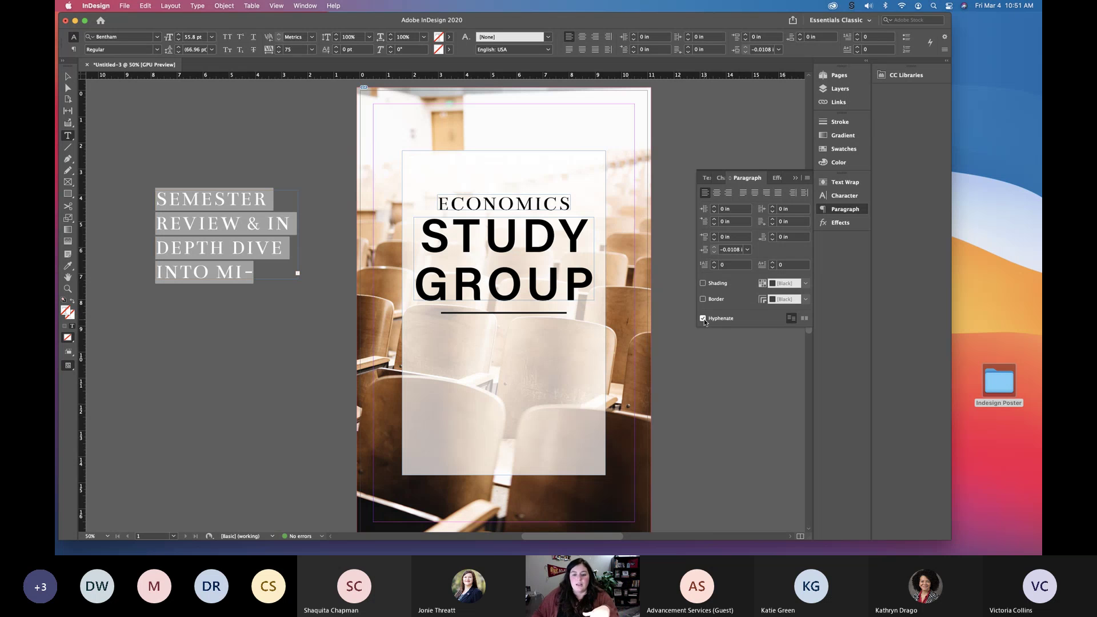
- Enlarge the SEMESTER REVIEW text frame downward and sideways to about 6.3 by 5.42 in
{"action": "left_click", "coordinate": [68, 76]}
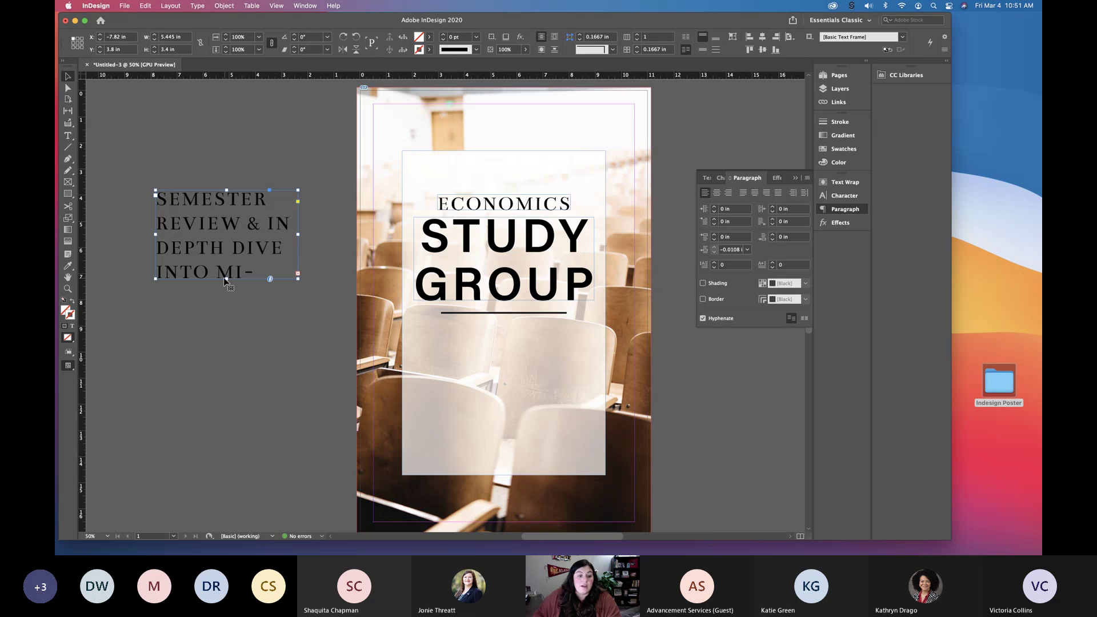
{"action": "left_click_drag", "start_coordinate": [226, 279], "coordinate": [227, 332]}
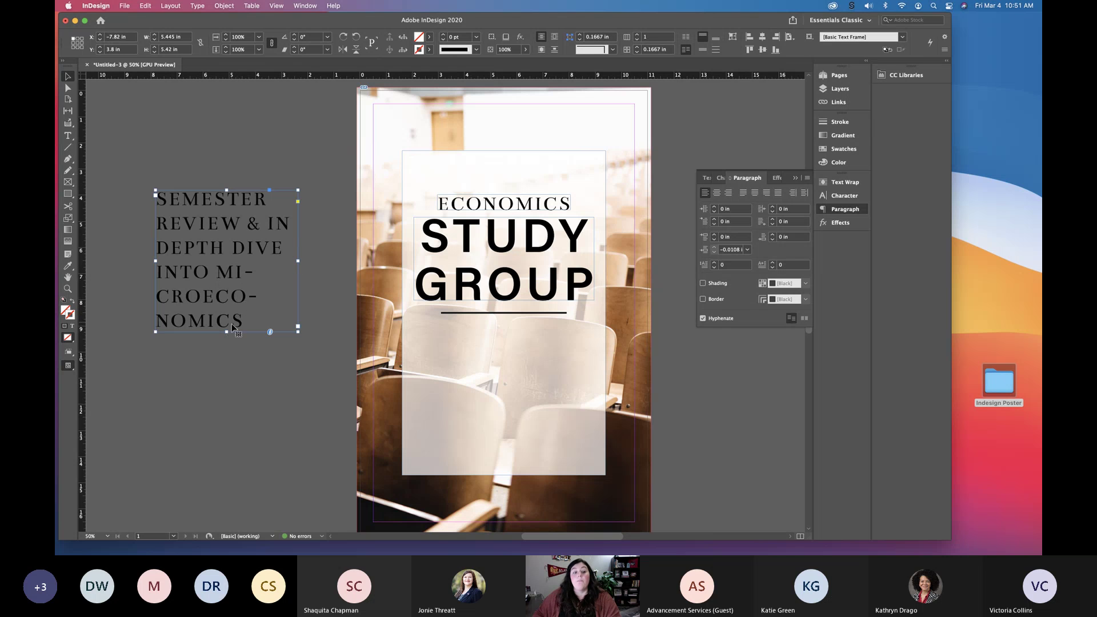
{"action": "left_click_drag", "start_coordinate": [298, 261], "coordinate": [320, 265]}
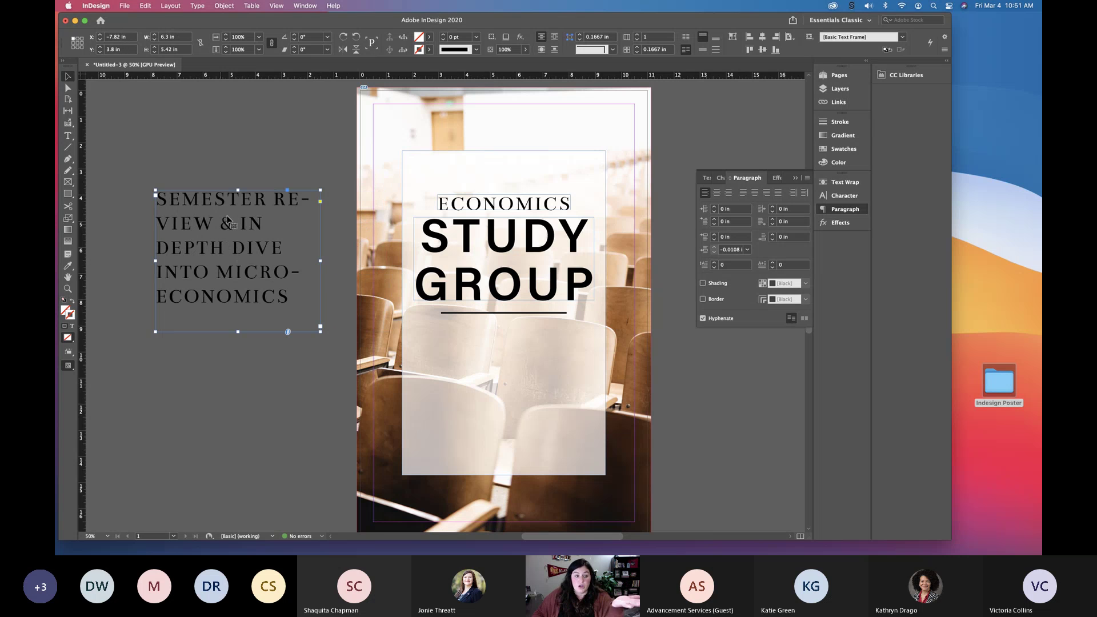
- Turn off hyphenation for the SEMESTER REVIEW text and widen its frame to about 8.70 in
{"action": "left_click", "coordinate": [704, 319]}
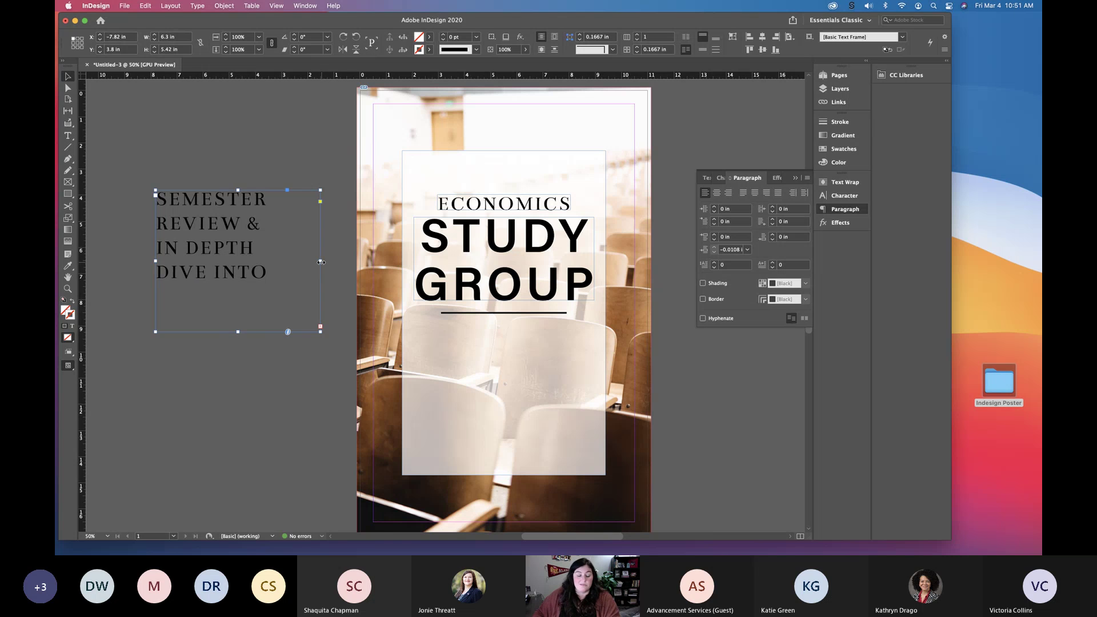
{"action": "left_click_drag", "start_coordinate": [321, 262], "coordinate": [383, 262]}
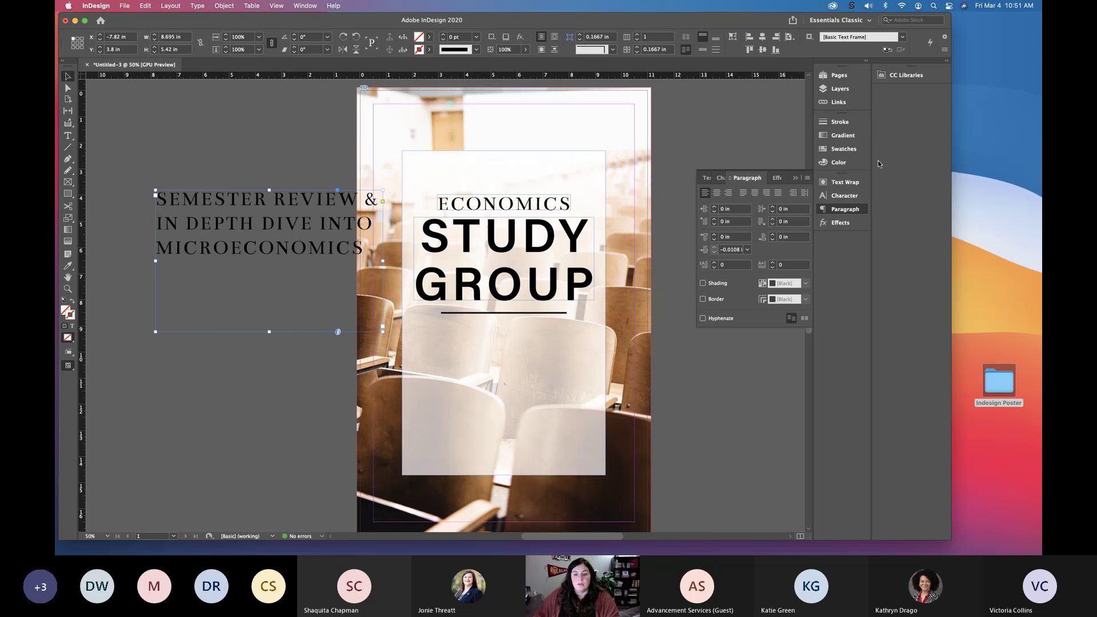
{"action": "left_click", "coordinate": [796, 179]}
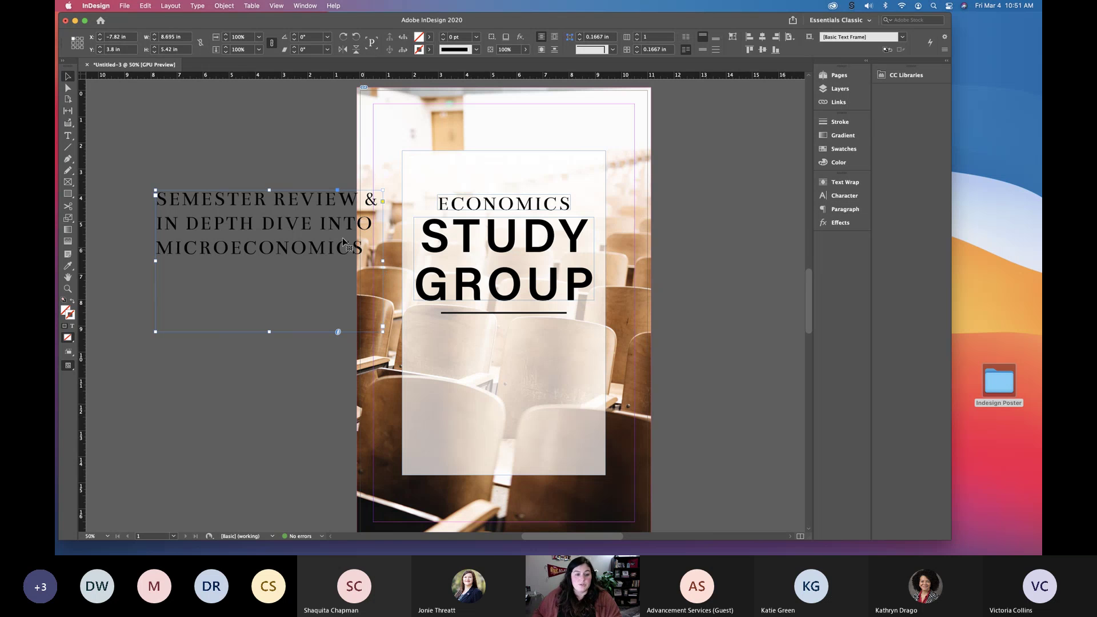
- Set all of the SEMESTER REVIEW & IN DEPTH DIVE INTO MICROECONOMICS text to 36 pt
{"action": "double_click", "coordinate": [296, 254]}
{"action": "left_click_drag", "start_coordinate": [304, 252], "coordinate": [365, 251]}
{"action": "key", "text": "super+a"}
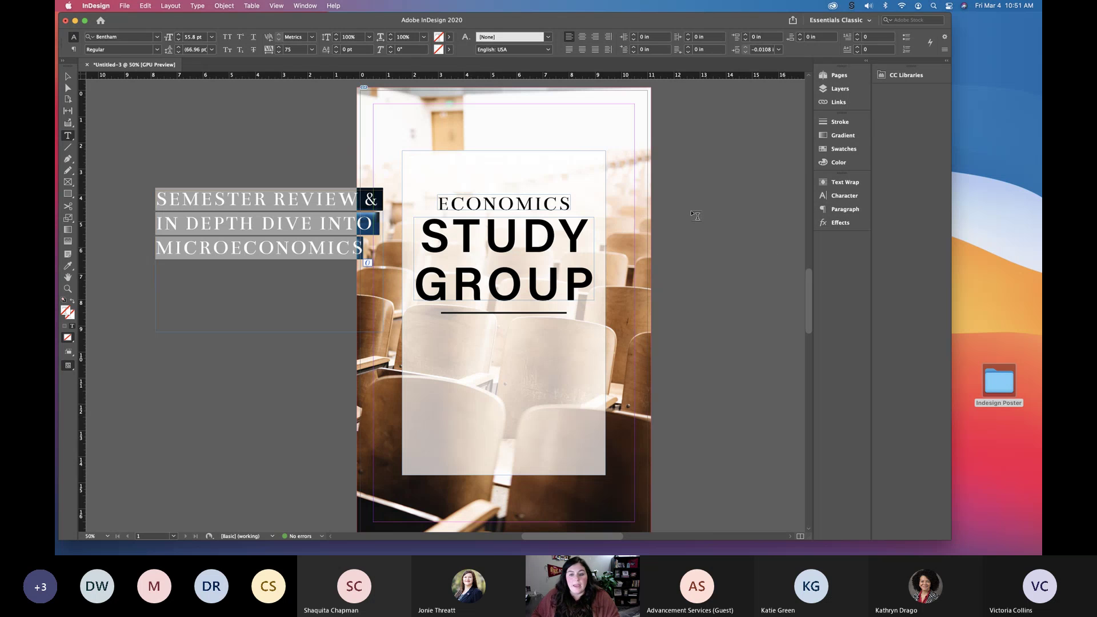
{"action": "left_click", "coordinate": [211, 37]}
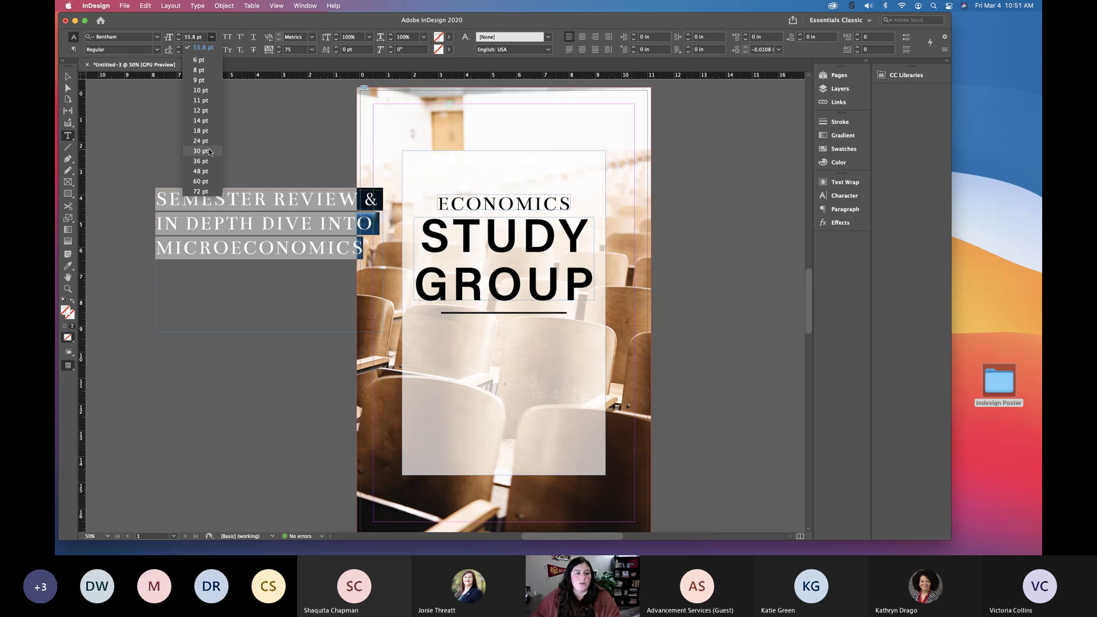
{"action": "left_click", "coordinate": [212, 164]}
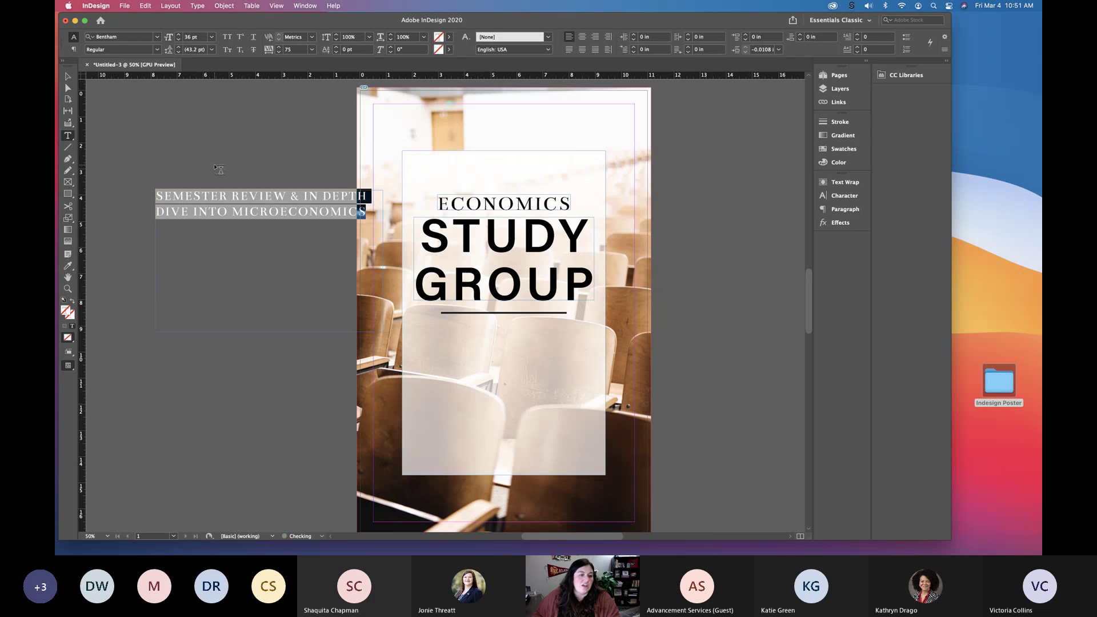
{"action": "left_click", "coordinate": [67, 76]}
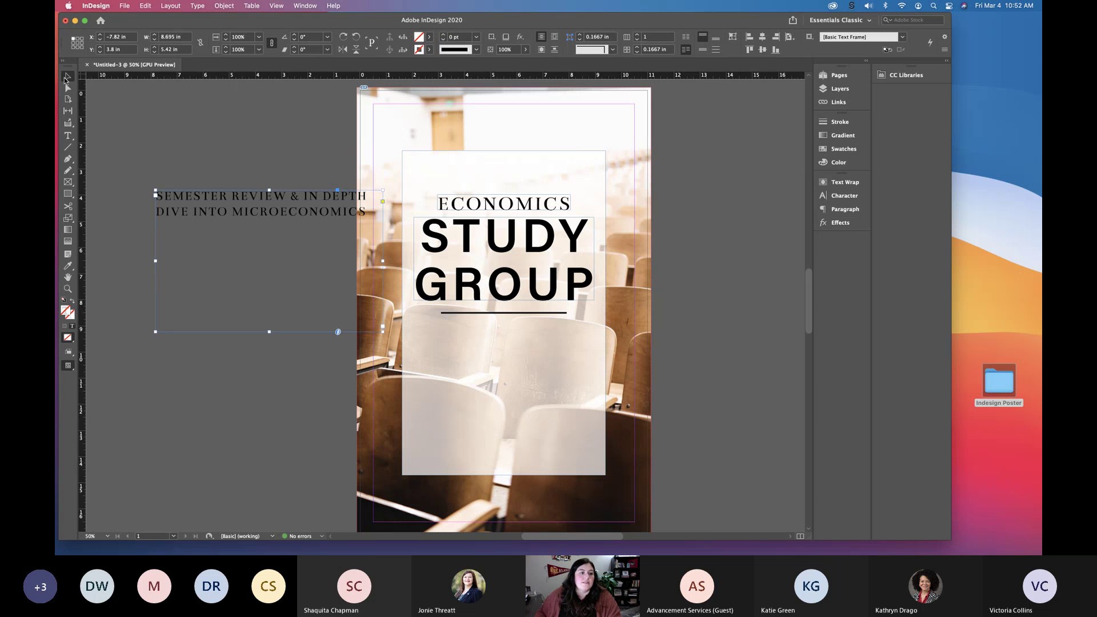
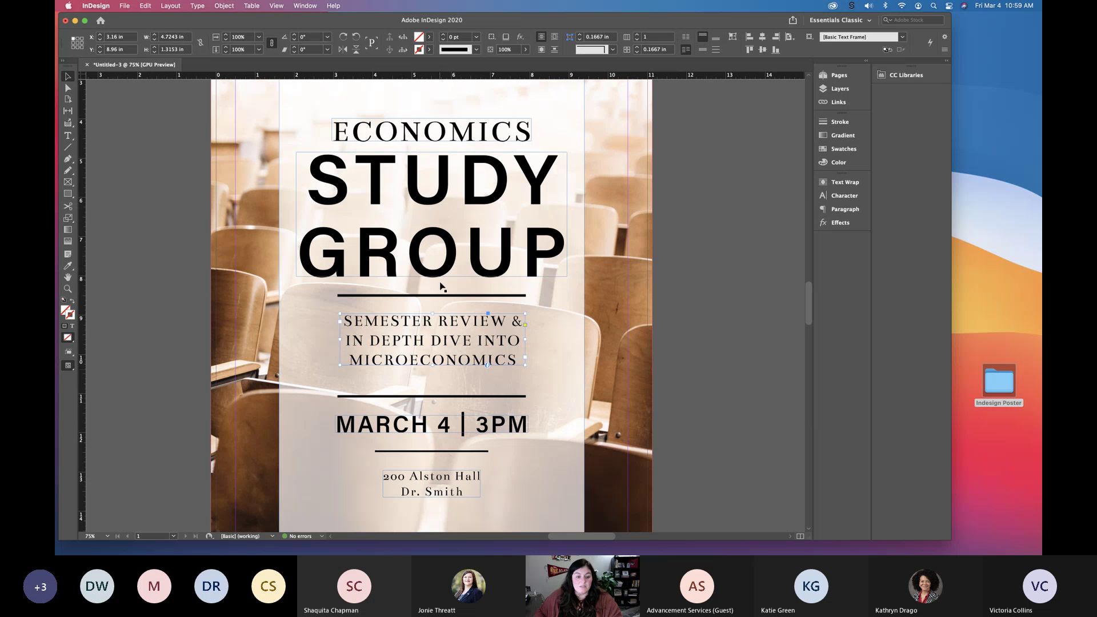
- Reposition the dividing line below the SEMESTER REVIEW text at about Y 11.04 in
{"action": "mouse_move", "coordinate": [442, 397]}
{"action": "left_mouse_down"}
{"action": "mouse_move", "coordinate": [438, 389]}
{"action": "mouse_move", "coordinate": [452, 402]}
{"action": "left_mouse_up"}
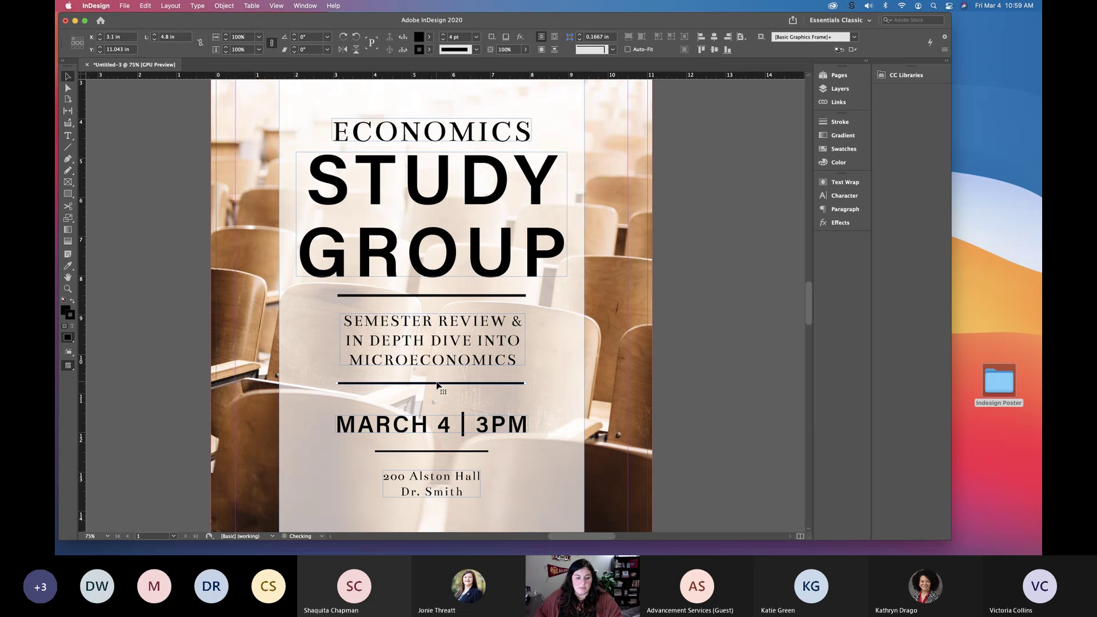
{"action": "scroll", "coordinate": [506, 346], "scroll_direction": "down", "scroll_amount": 2}
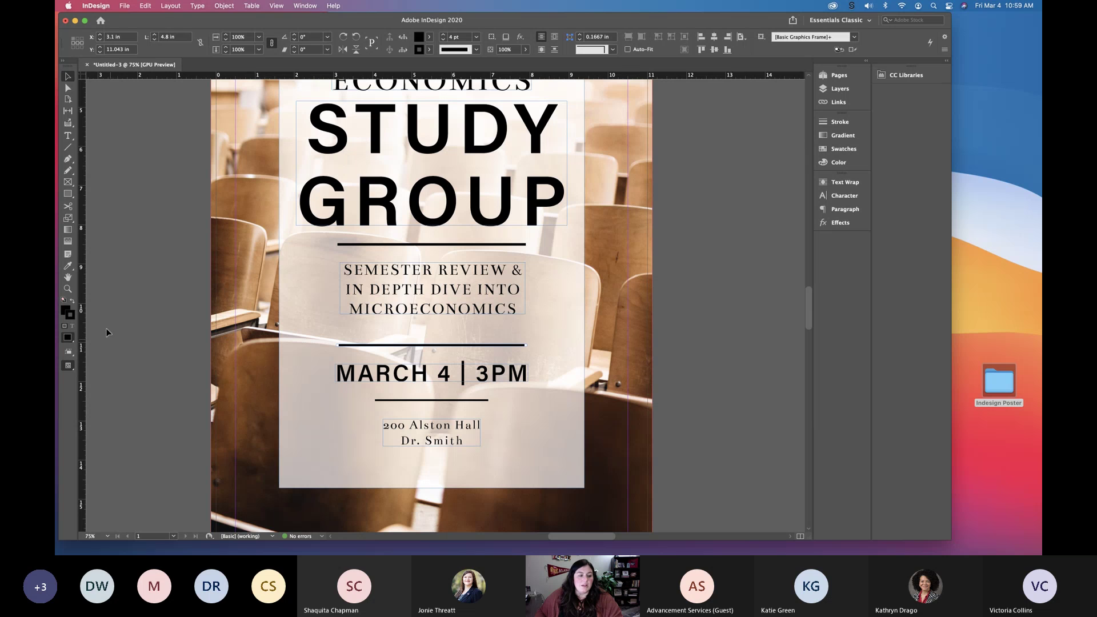
{"action": "left_click", "coordinate": [68, 289]}
{"action": "left_click", "coordinate": [413, 366], "text": "alt"}
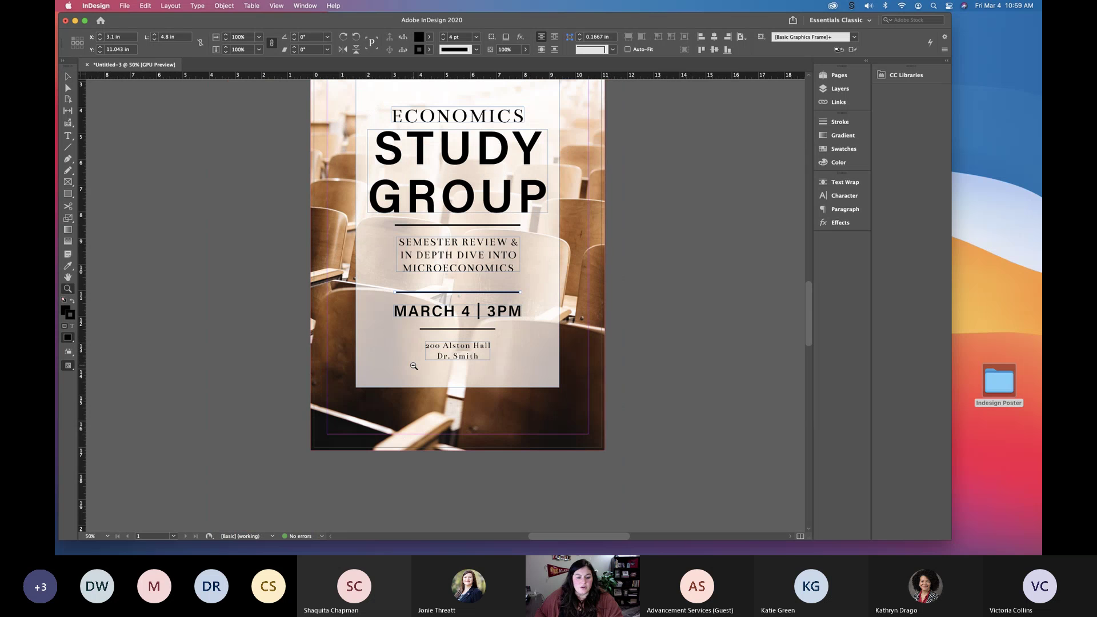
{"action": "scroll", "coordinate": [413, 366], "scroll_direction": "up", "scroll_amount": 2}
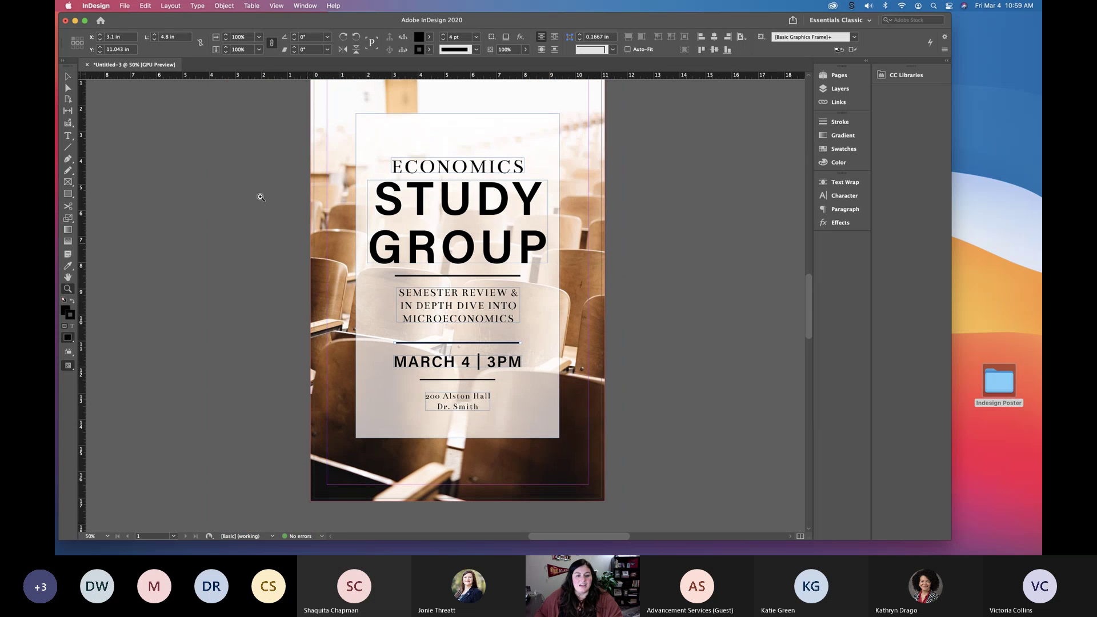
- Move the ECONOMICS heading up, away from STUDY GROUP, to about Y 3.47 in
{"action": "key", "text": "v"}
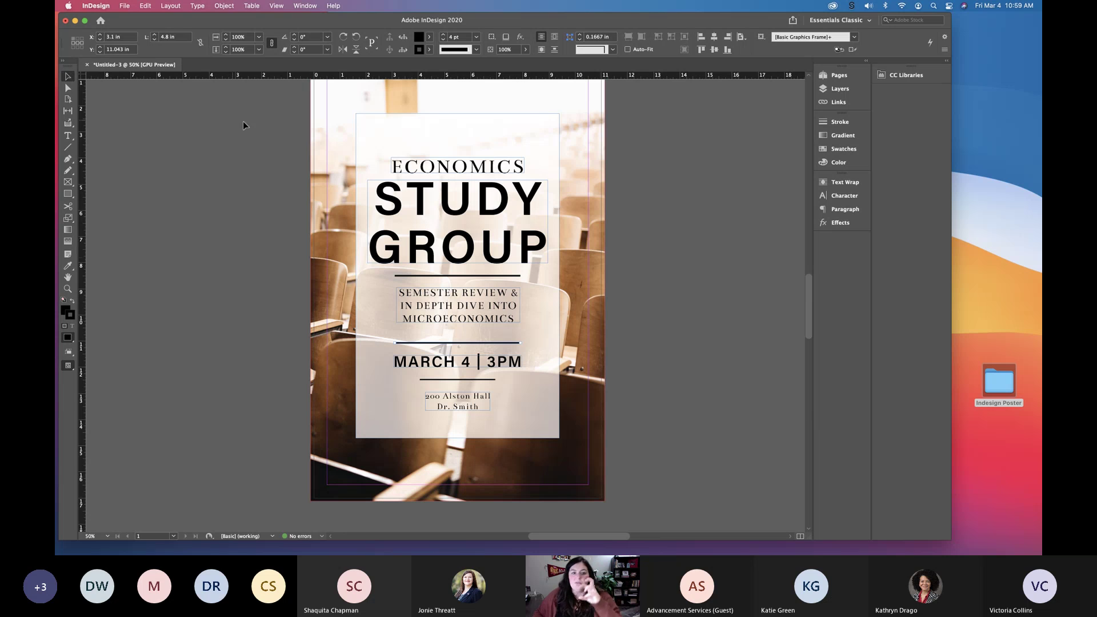
{"action": "left_click", "coordinate": [475, 168]}
{"action": "left_click_drag", "start_coordinate": [473, 167], "coordinate": [472, 154]}
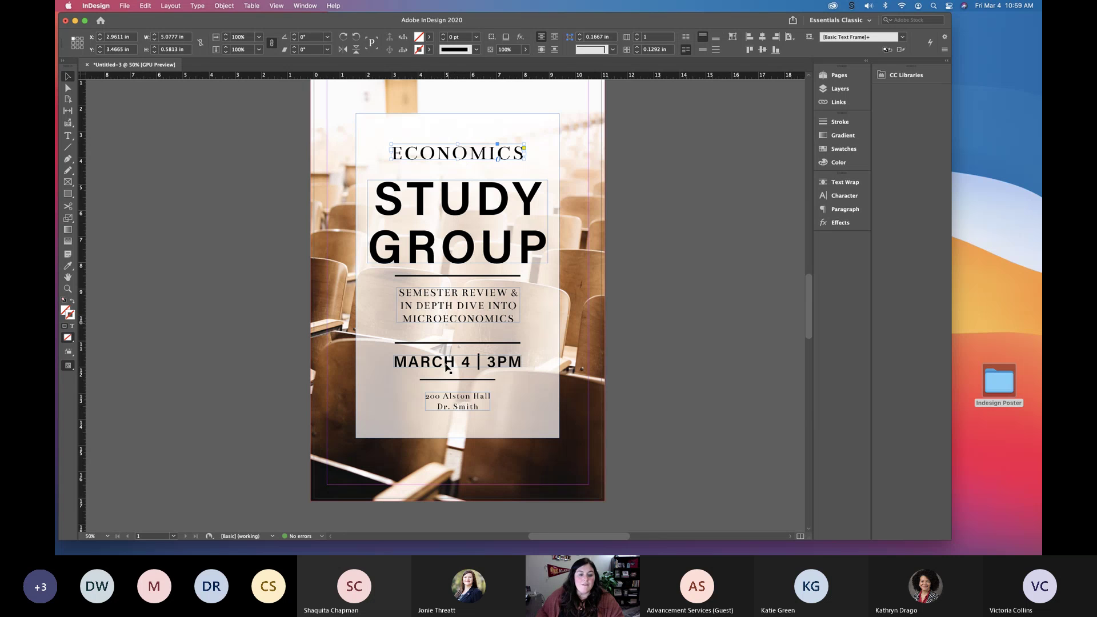
- Select all the poster's text frames and dividing lines together, from ECONOMICS down to the location text
{"action": "left_click", "coordinate": [446, 200], "text": "shift"}
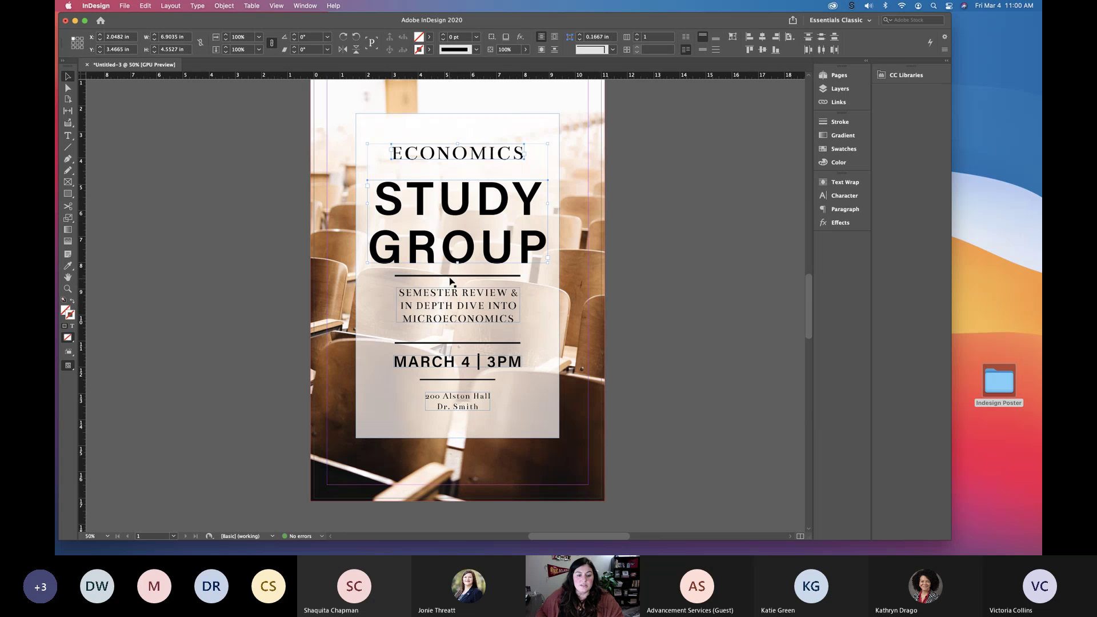
{"action": "left_click", "coordinate": [451, 277], "text": "shift"}
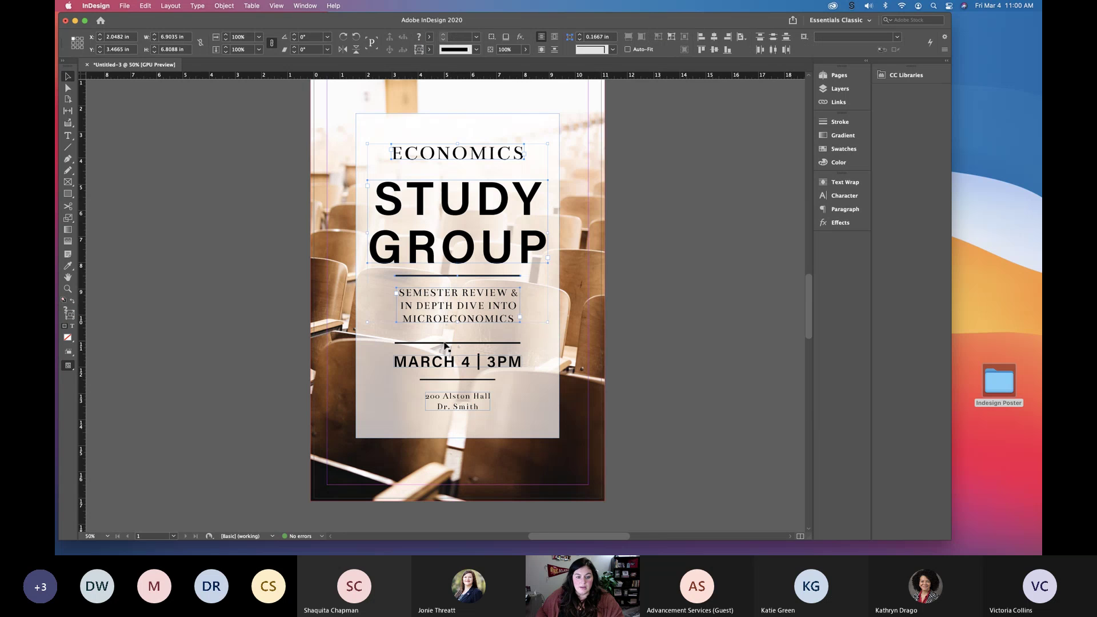
{"action": "left_click", "coordinate": [446, 344], "text": "shift"}
{"action": "left_click", "coordinate": [449, 363], "text": "shift"}
{"action": "left_click", "coordinate": [457, 380], "text": "shift"}
{"action": "left_click", "coordinate": [458, 402], "text": "shift"}
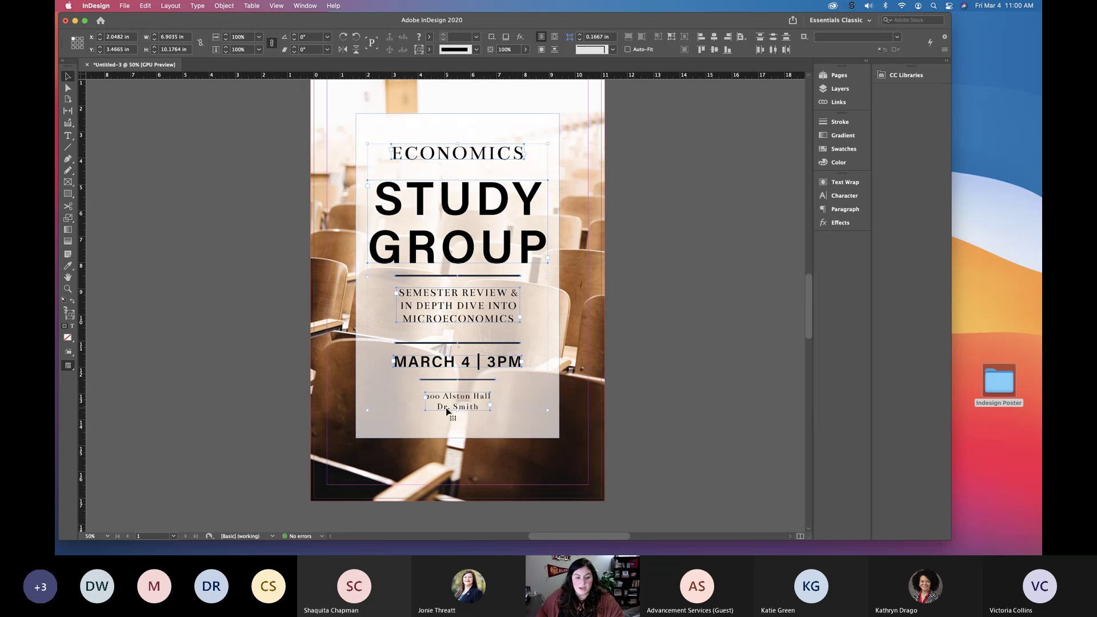
- Try distributing the selected text and lines by vertical centers relative to the page, and undo it
{"action": "left_click", "coordinate": [744, 40]}
{"action": "left_click", "coordinate": [744, 41]}
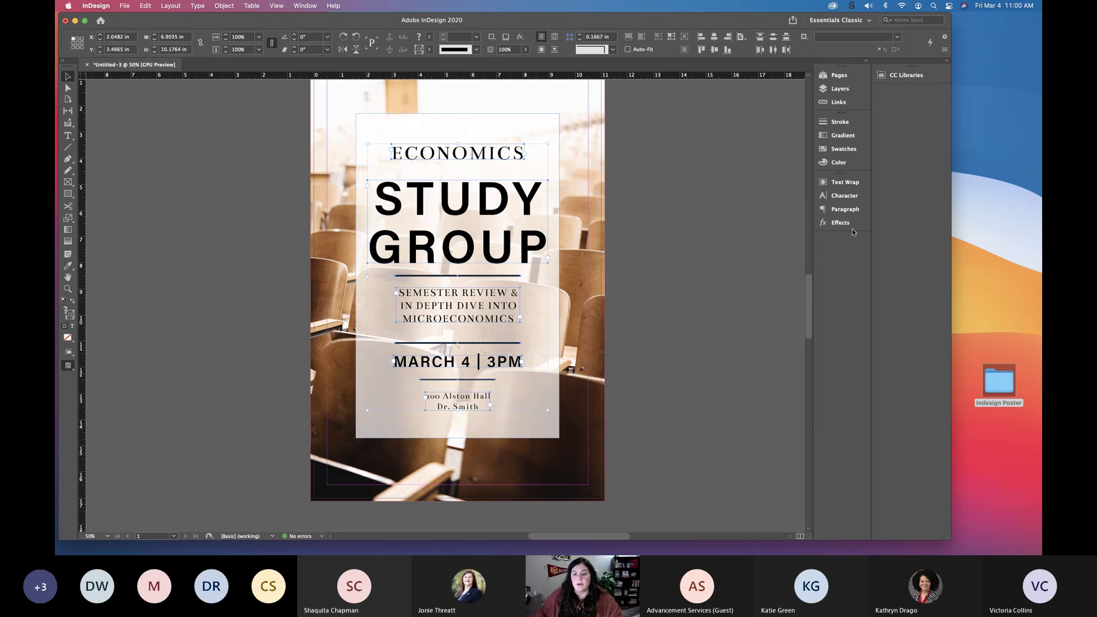
{"action": "left_click", "coordinate": [772, 40]}
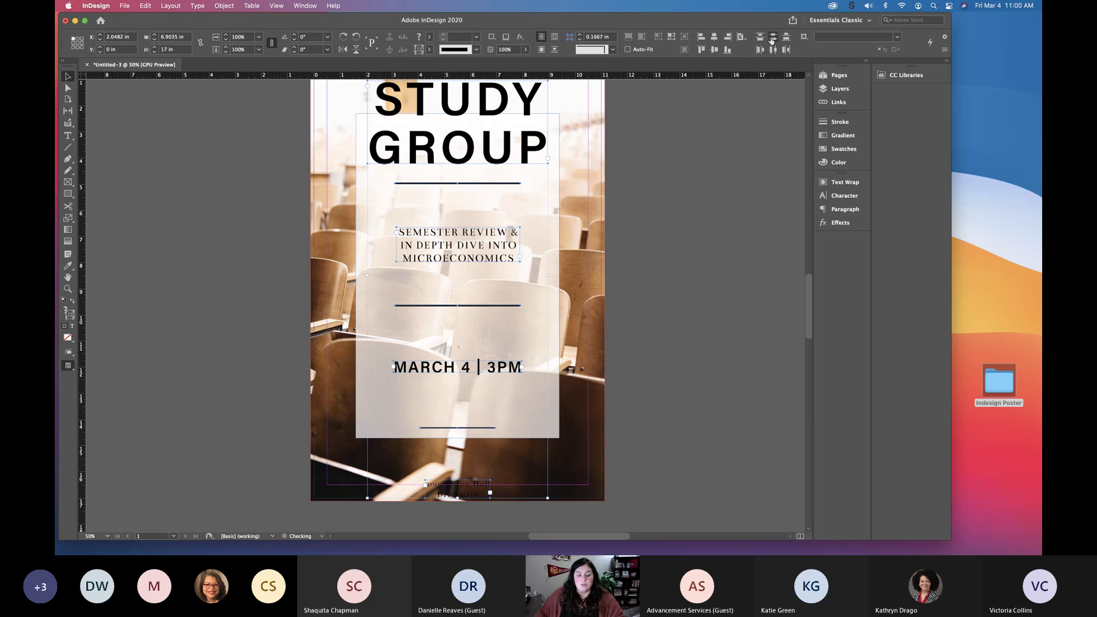
{"action": "key", "text": "super+z"}
- Set the alignment reference for the selected objects to Align to Selection
{"action": "left_click", "coordinate": [741, 37]}
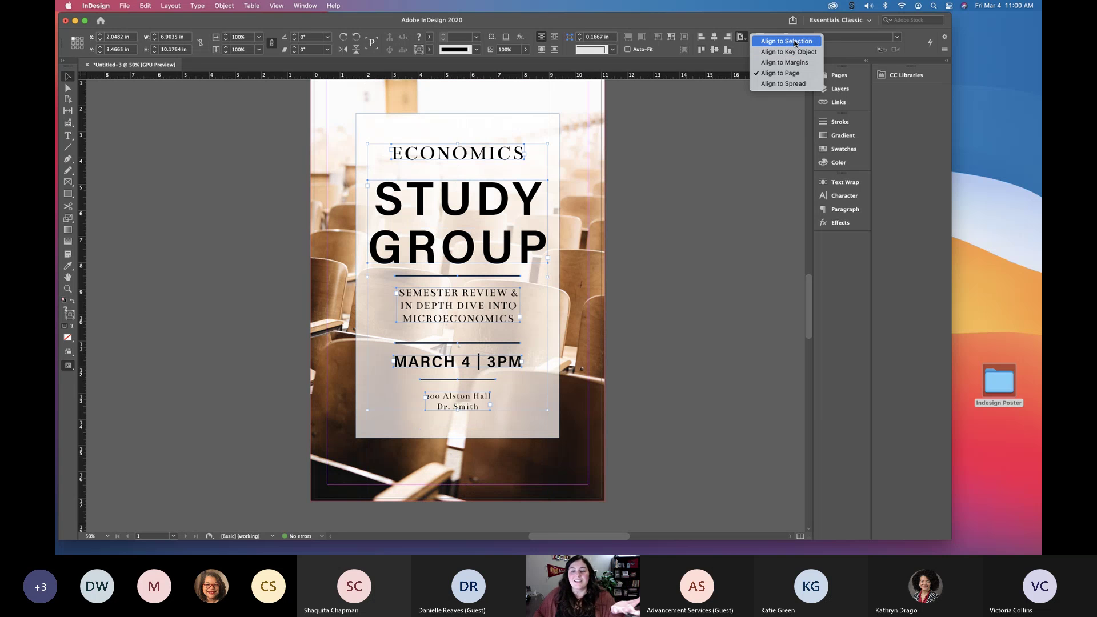
{"action": "left_click", "coordinate": [741, 36]}
{"action": "left_click", "coordinate": [741, 37]}
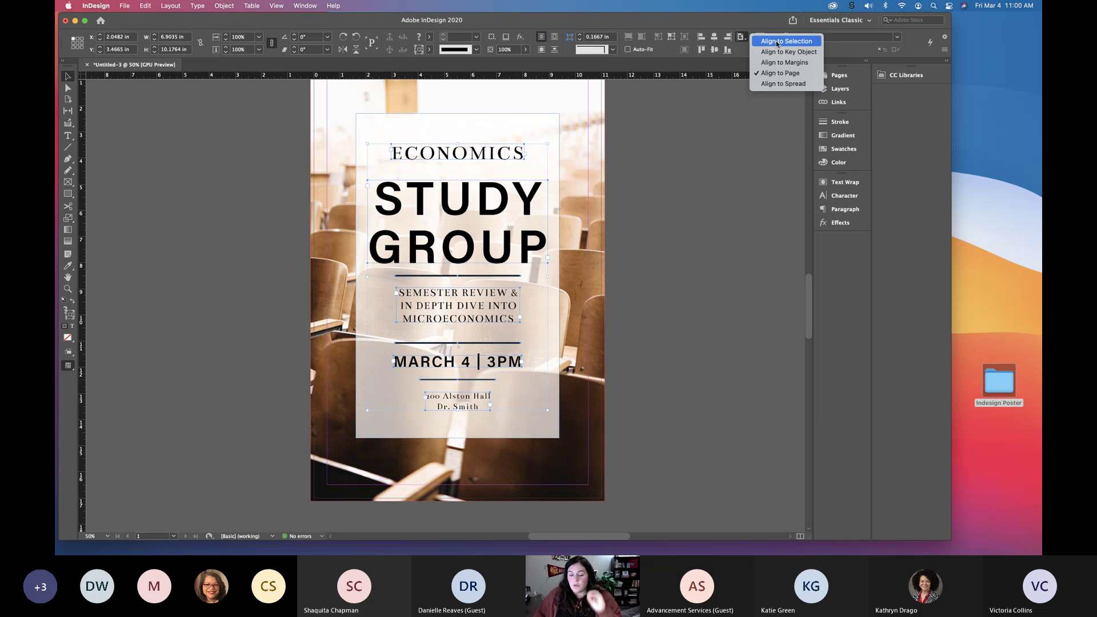
{"action": "left_click", "coordinate": [777, 42]}
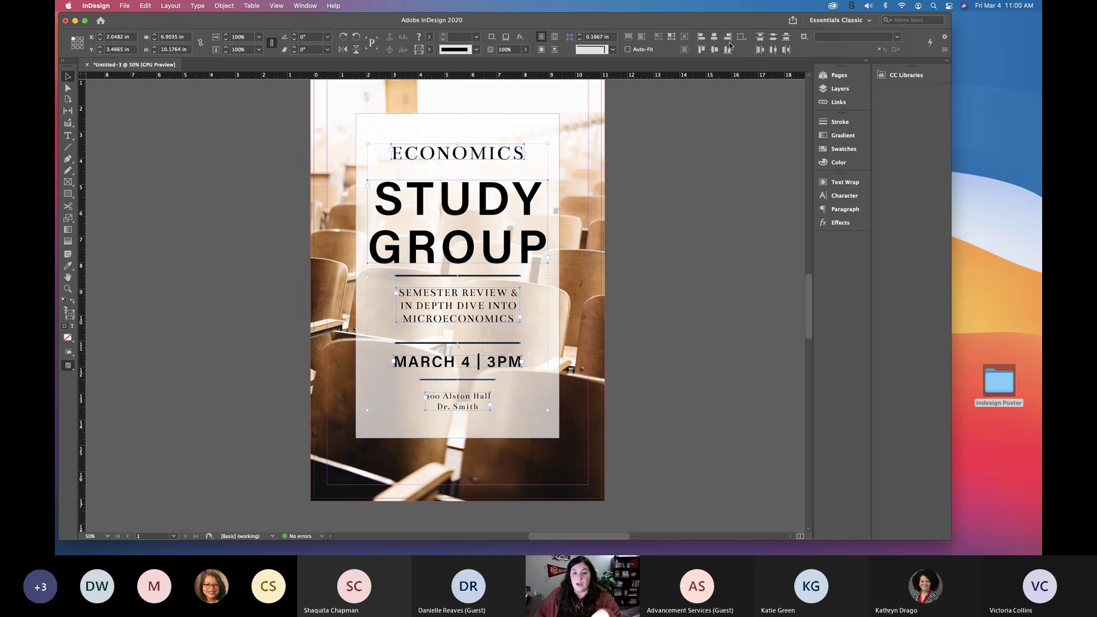
- Try distributing the selected objects vertically by their centers, top edges and bottom edges, and undo the distributions
{"action": "left_click", "coordinate": [773, 39]}
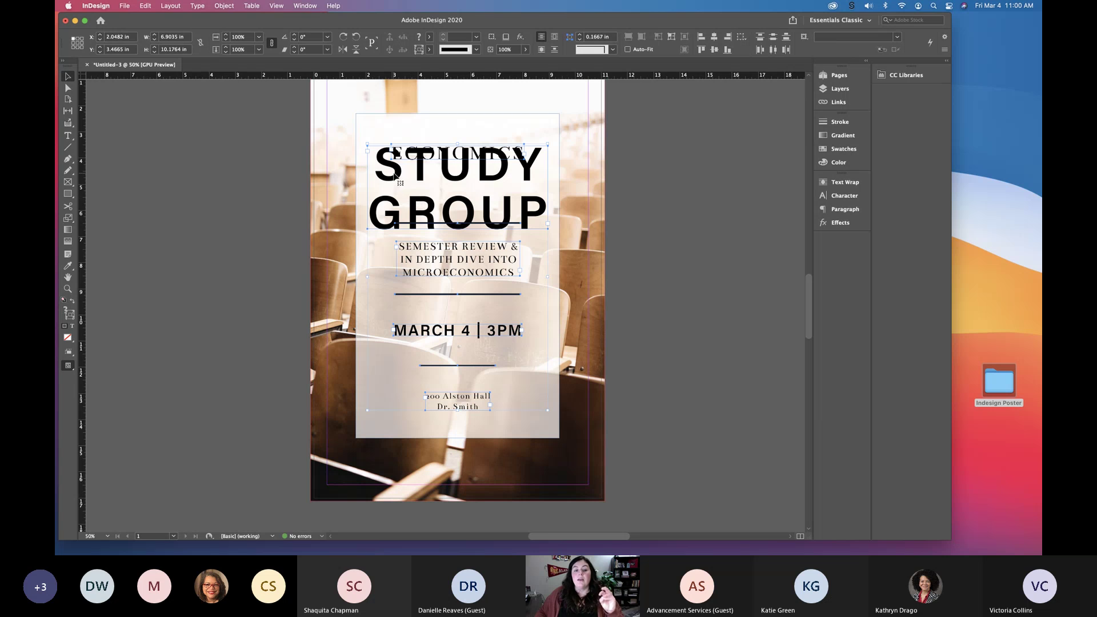
{"action": "left_click", "coordinate": [760, 38]}
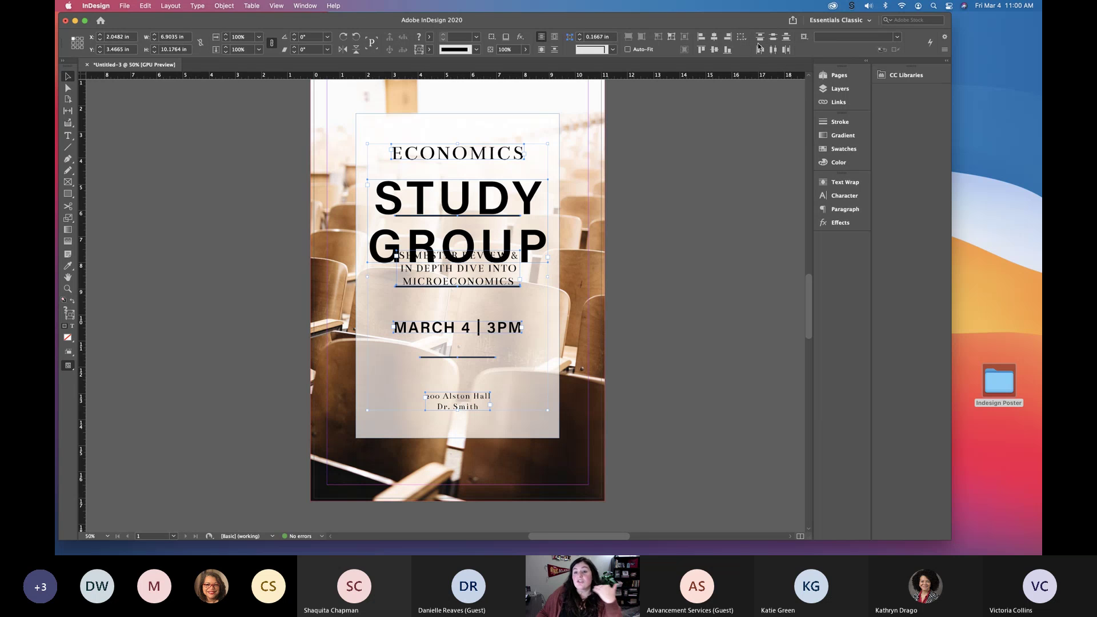
{"action": "left_click", "coordinate": [787, 38]}
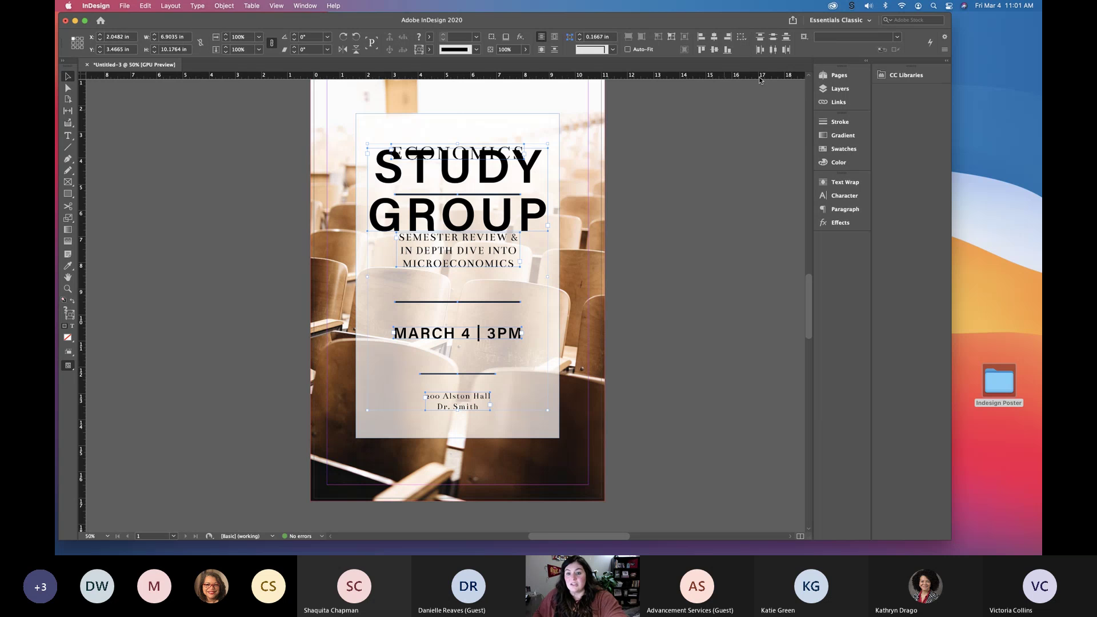
{"action": "left_click", "coordinate": [773, 37]}
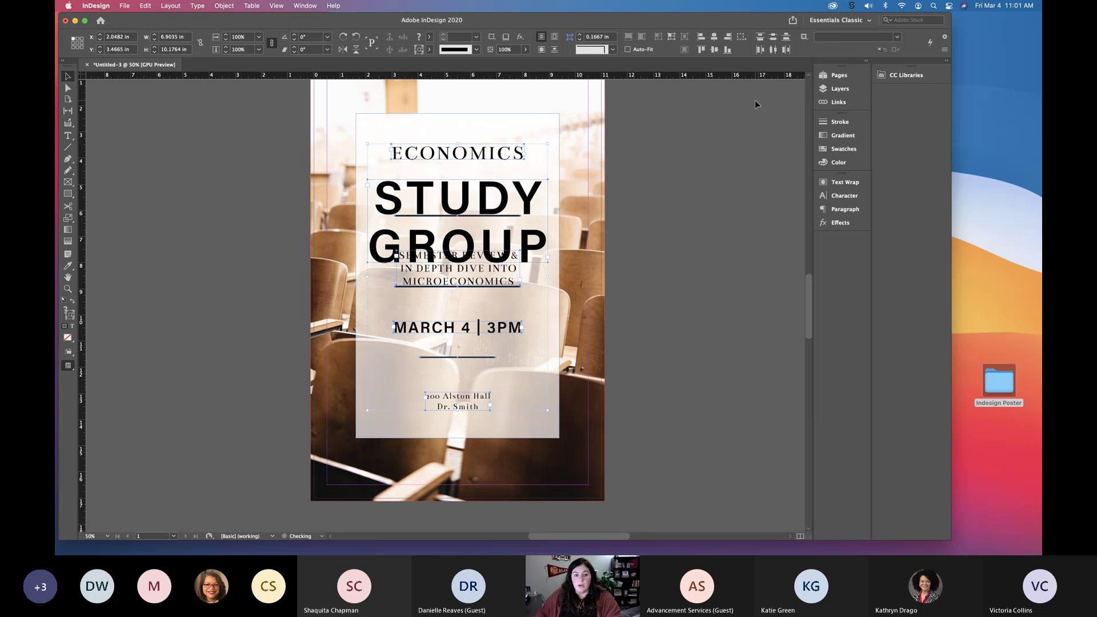
{"action": "key", "text": "cmd+z"}
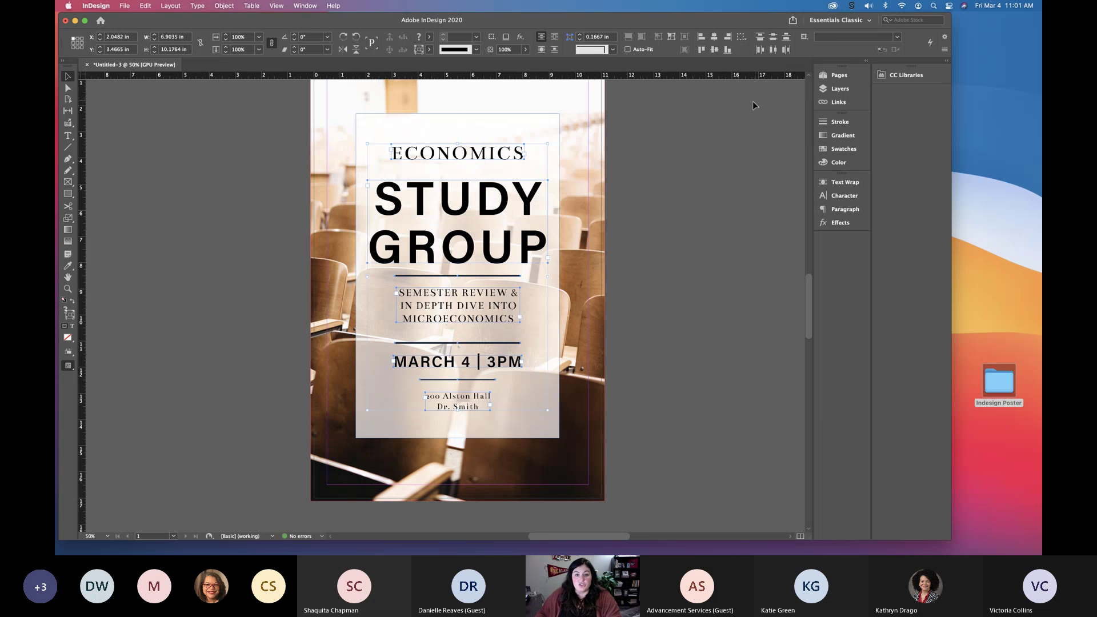
- Align the selected text and lines by horizontal centers, undo a trial alignment of their vertical centers, and deselect everything
{"action": "left_click", "coordinate": [714, 37]}
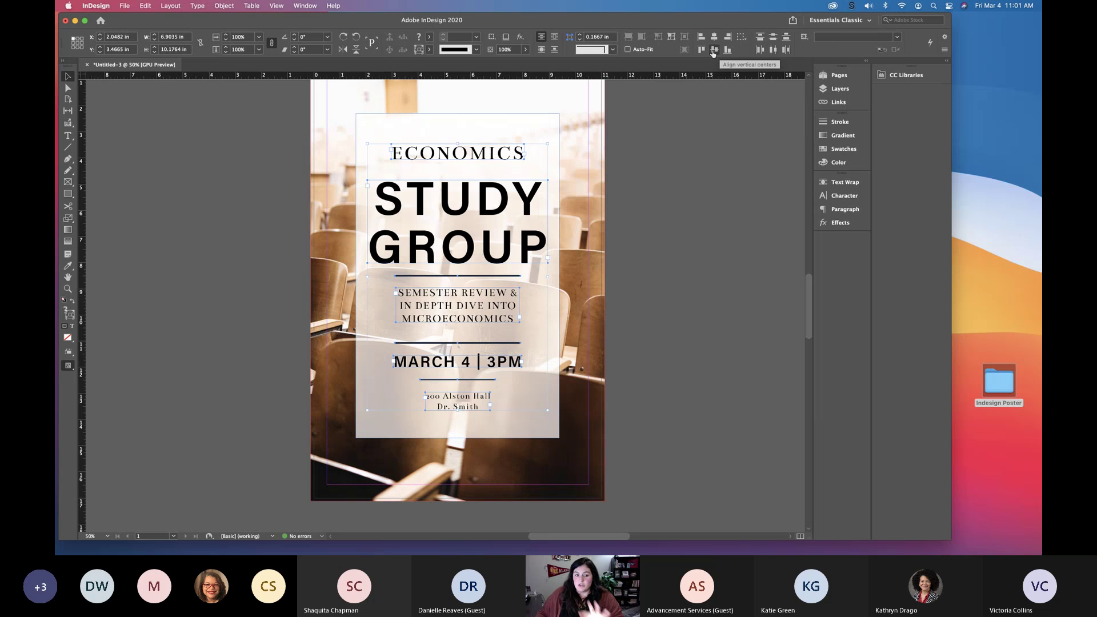
{"action": "left_click", "coordinate": [714, 50]}
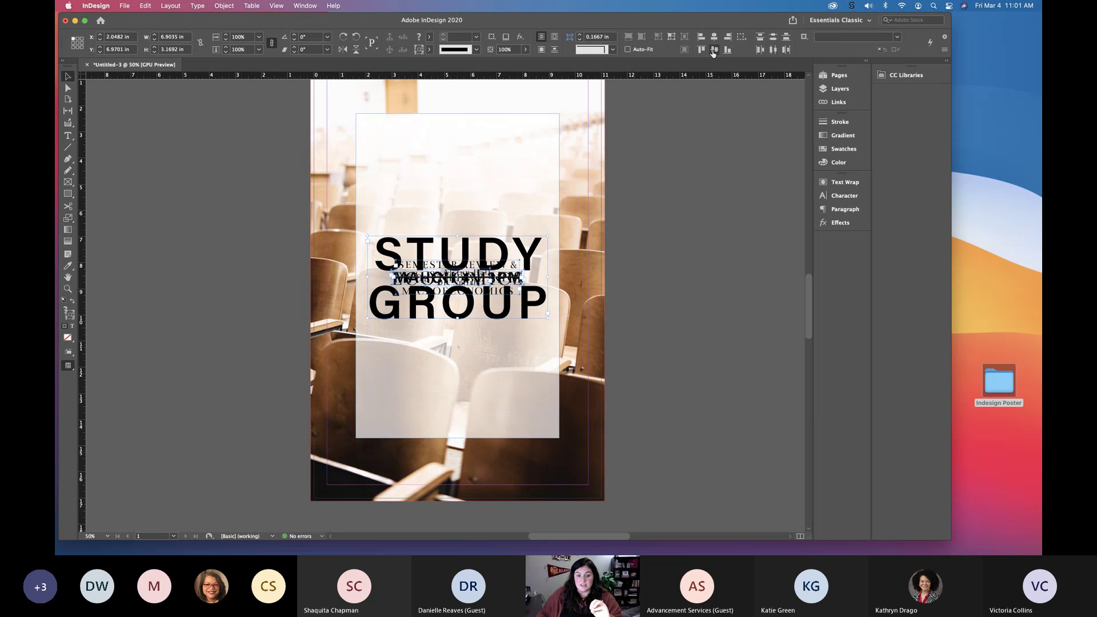
{"action": "key", "text": "super+z"}
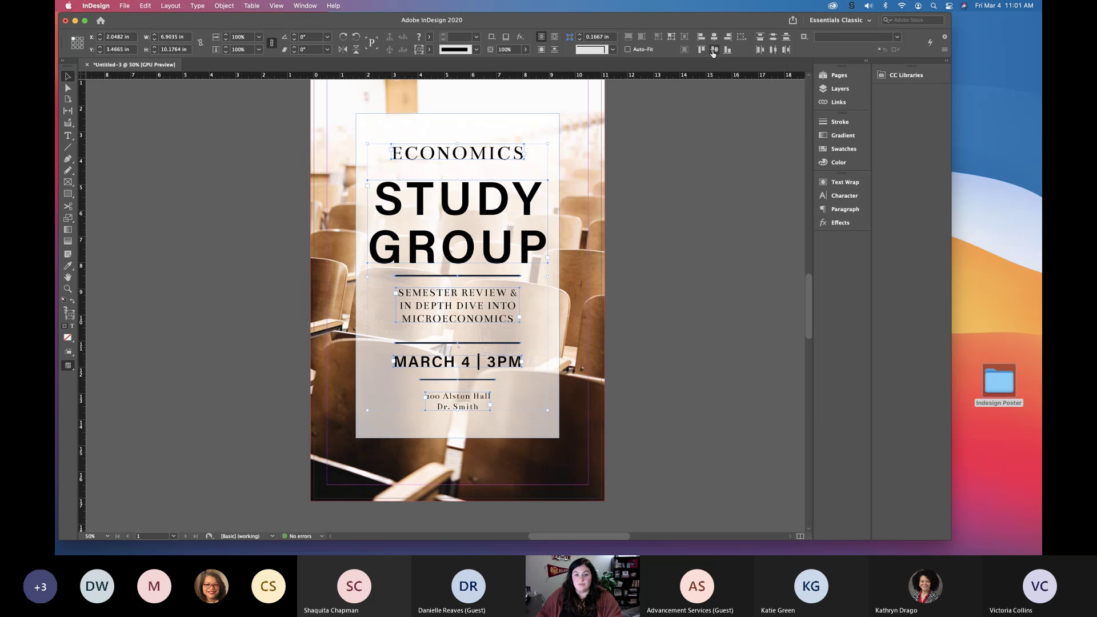
{"action": "left_click", "coordinate": [667, 128]}
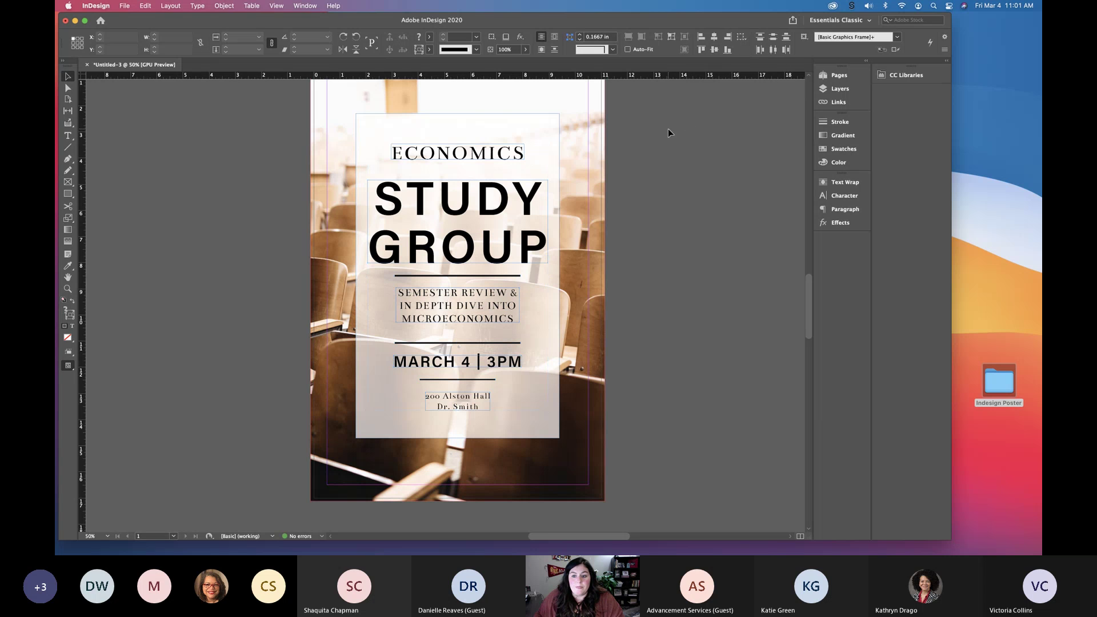
- Reselect the headings, description, date, location text and all three dividing lines as one selection
{"action": "left_click", "coordinate": [451, 154]}
{"action": "left_click", "coordinate": [455, 234], "text": "shift"}
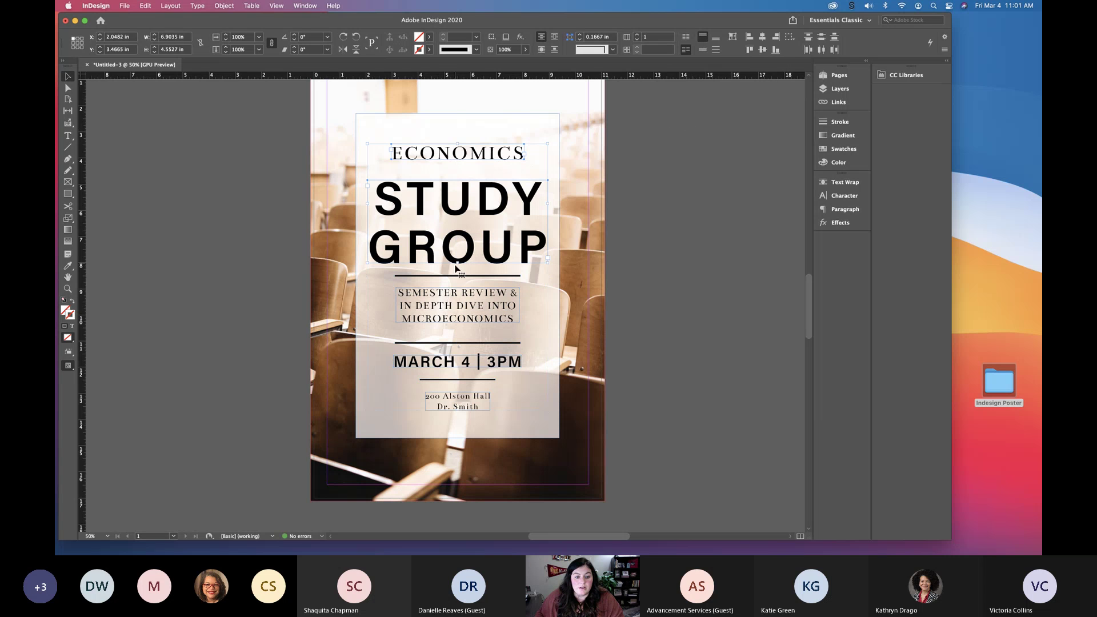
{"action": "left_click", "coordinate": [460, 282], "text": "shift"}
{"action": "left_click", "coordinate": [446, 278]}
{"action": "left_click", "coordinate": [456, 234], "text": "shift"}
{"action": "left_click", "coordinate": [442, 157], "text": "shift"}
{"action": "left_click", "coordinate": [460, 316], "text": "shift"}
{"action": "left_click", "coordinate": [450, 344], "text": "shift"}
{"action": "left_click", "coordinate": [457, 362], "text": "shift"}
{"action": "left_click", "coordinate": [456, 380], "text": "shift"}
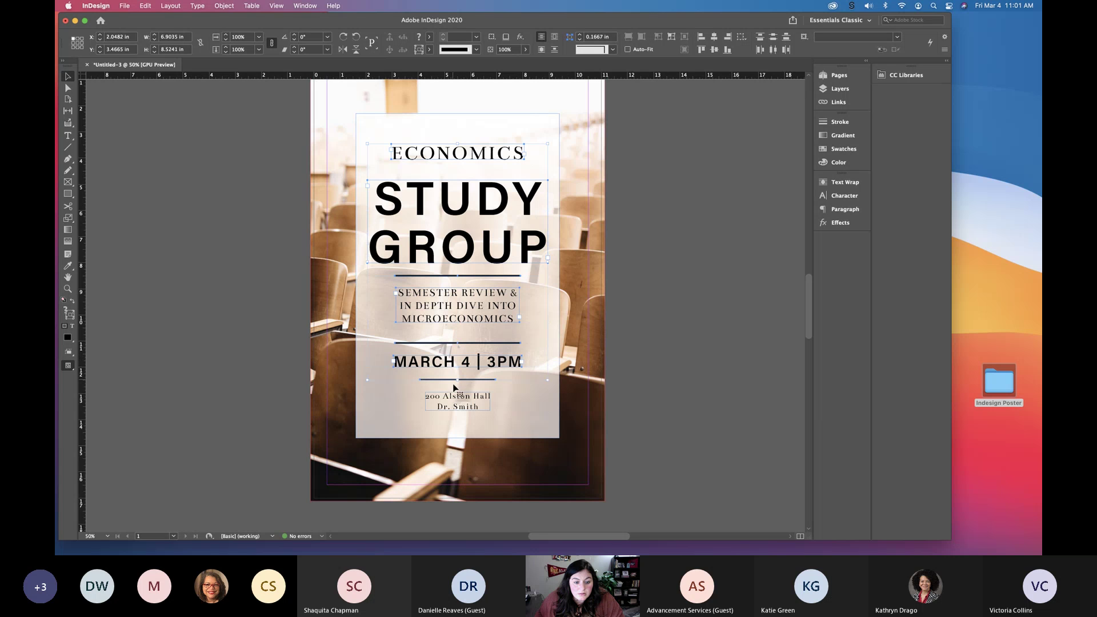
{"action": "left_click", "coordinate": [460, 406], "text": "shift"}
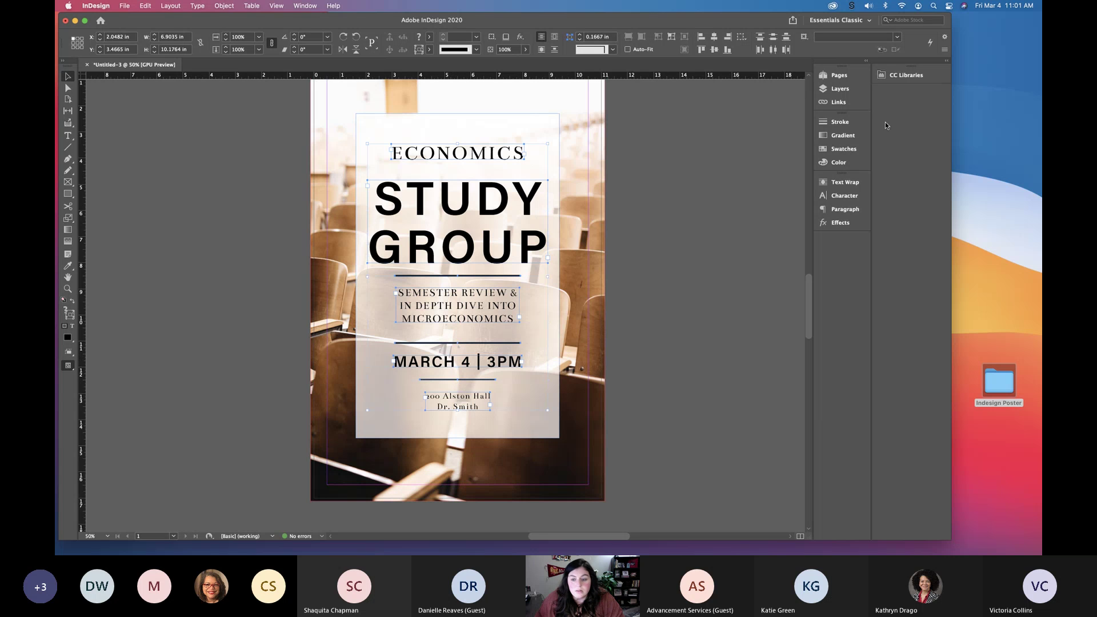
- Look through the text wrap, character, paragraph, object and type options for a way to space the selected objects
{"action": "left_click", "coordinate": [845, 196]}
{"action": "left_click", "coordinate": [845, 209]}
{"action": "left_click", "coordinate": [843, 224]}
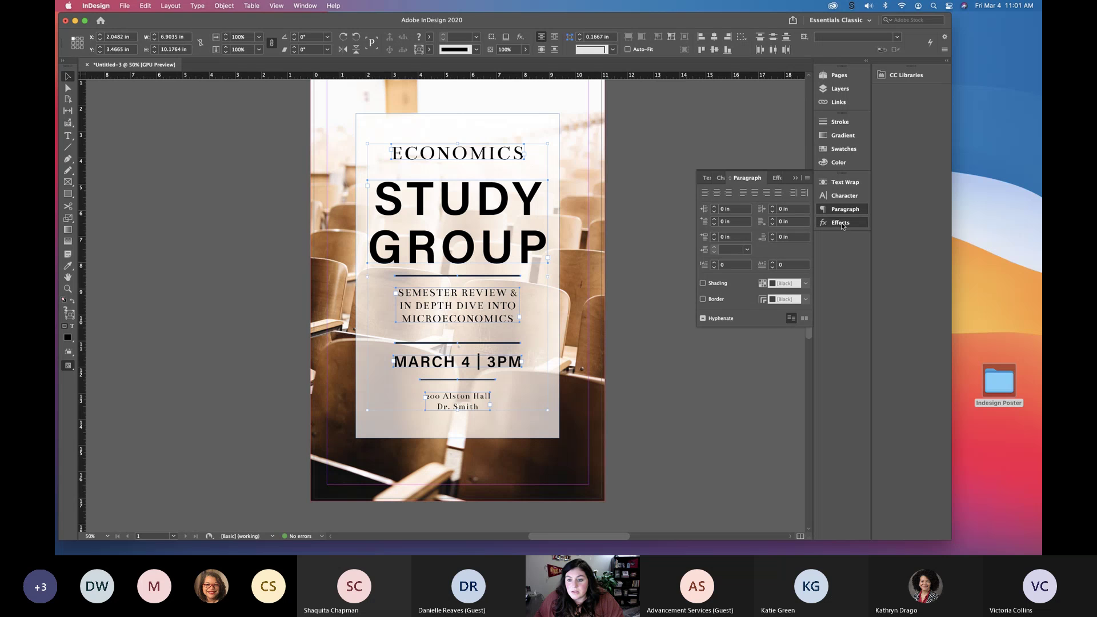
{"action": "left_click", "coordinate": [844, 182]}
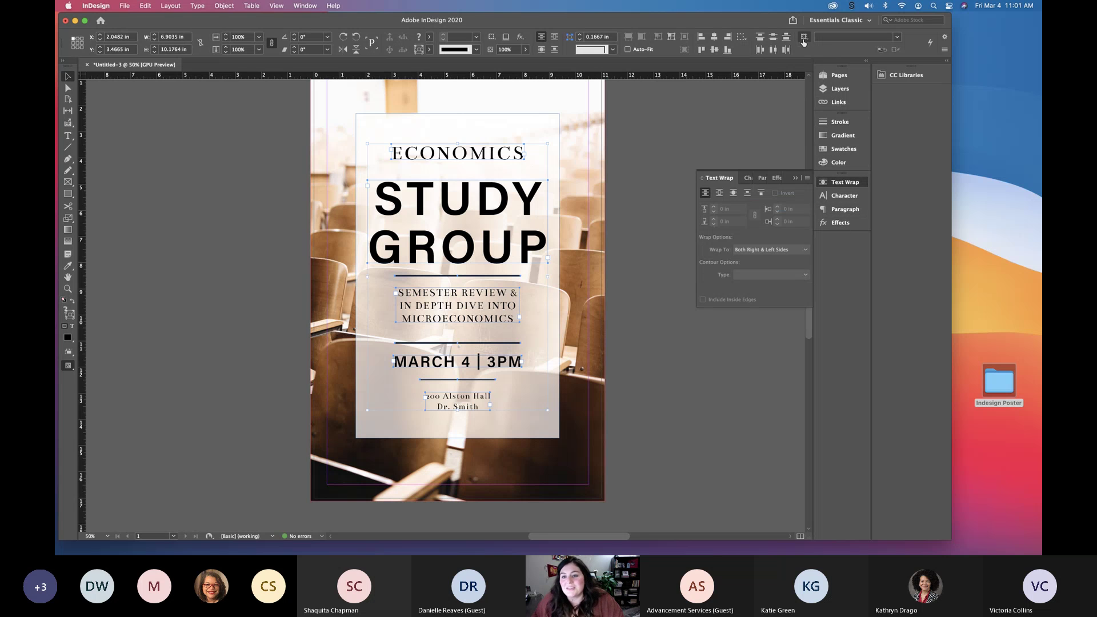
{"action": "left_click", "coordinate": [213, 5]}
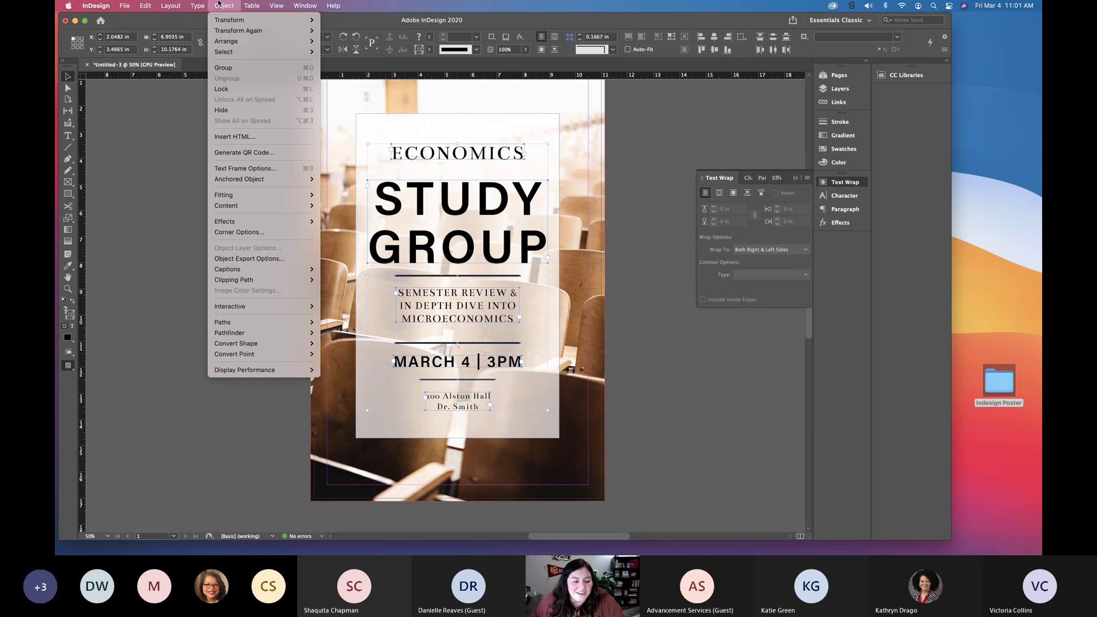
{"action": "mouse_move", "coordinate": [196, 5]}
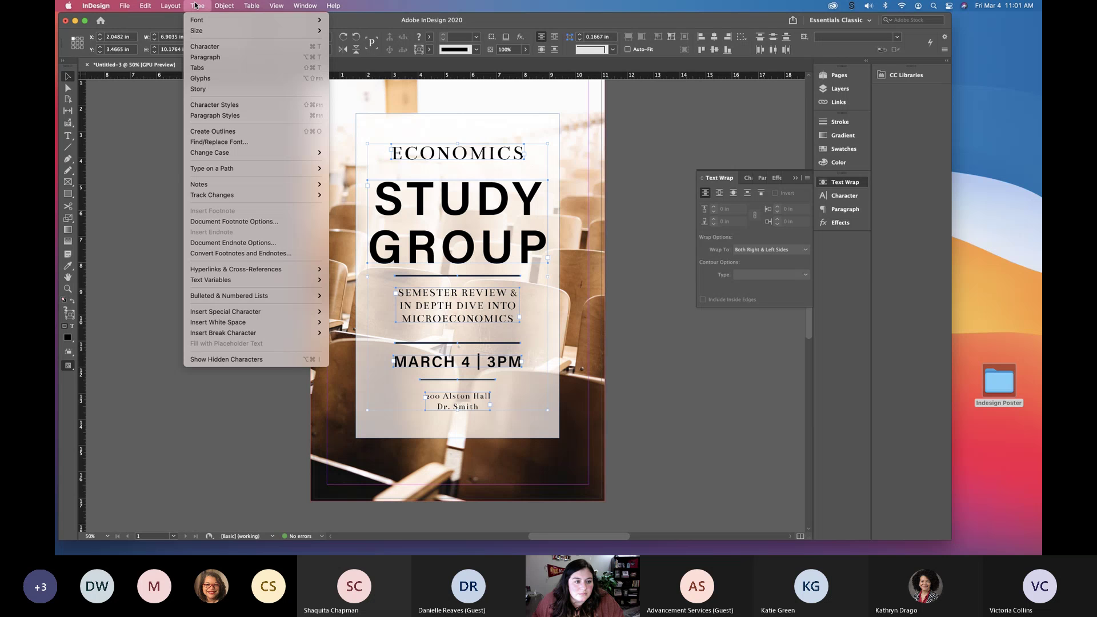
{"action": "left_click", "coordinate": [196, 5]}
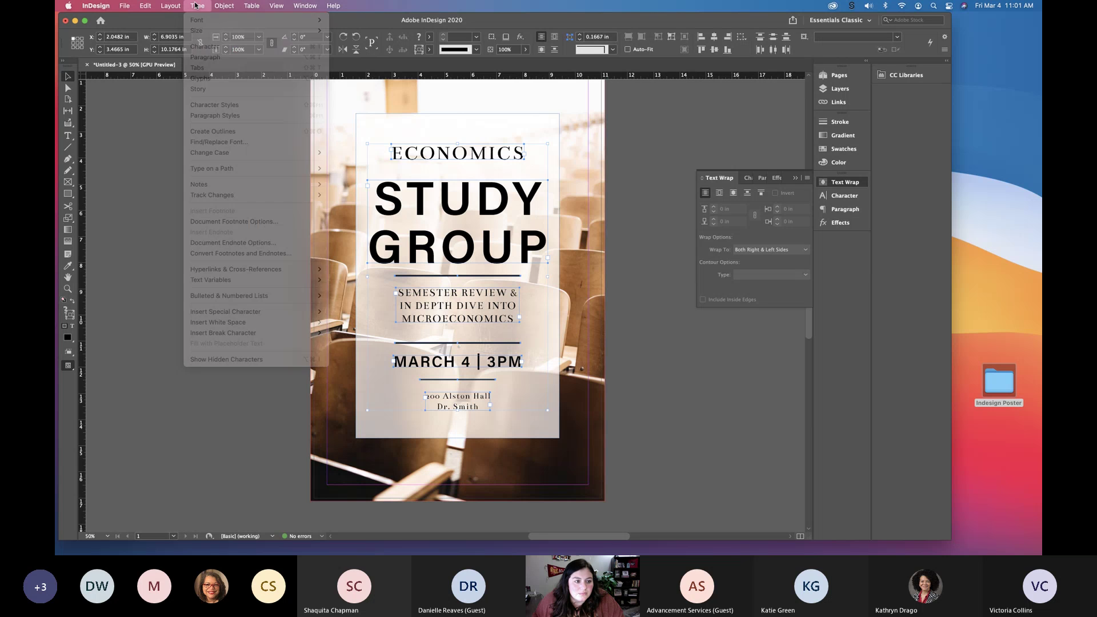
{"action": "left_click", "coordinate": [795, 179]}
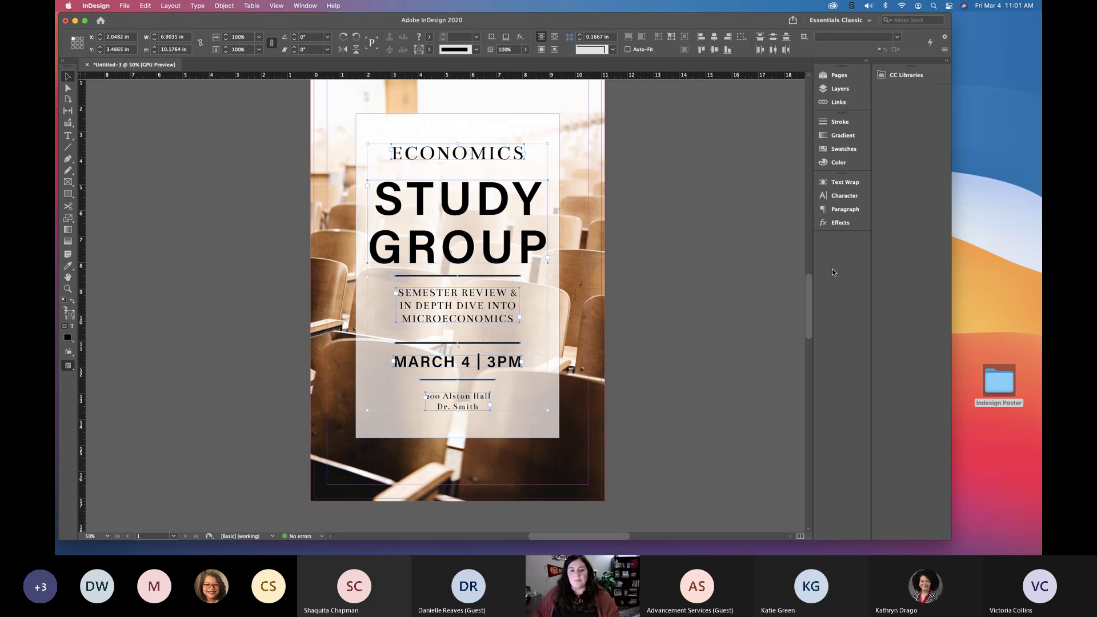
{"action": "left_click", "coordinate": [723, 237]}
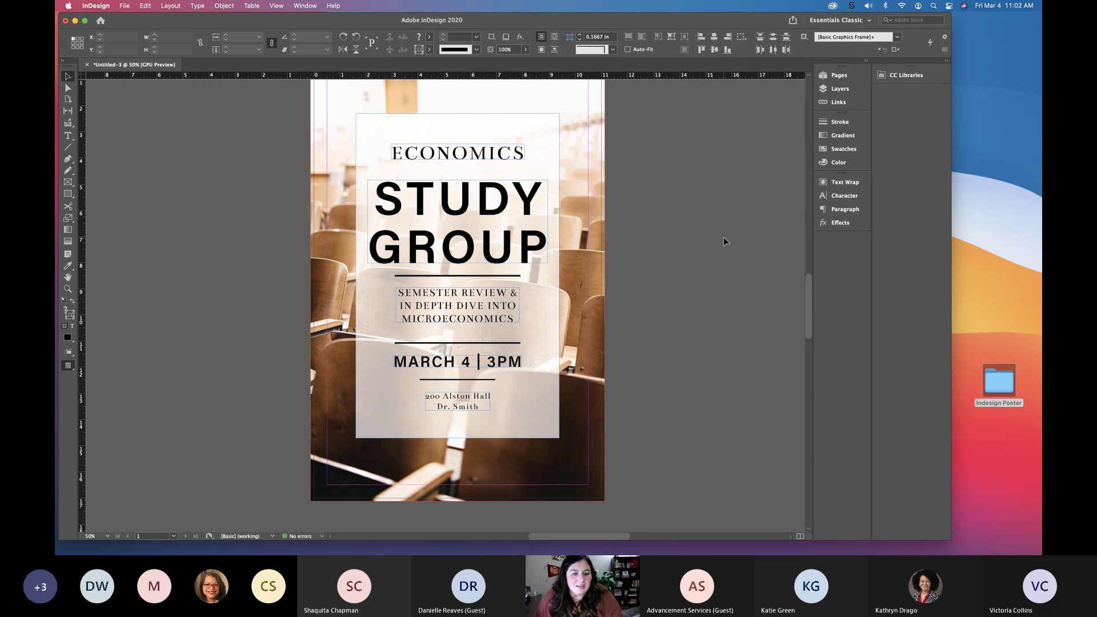
- Move STUDY GROUP up to about Y 4.6 in and nudge the description, date and three dividing lines upward for more even spacing
{"action": "left_click_drag", "start_coordinate": [465, 240], "coordinate": [483, 242]}
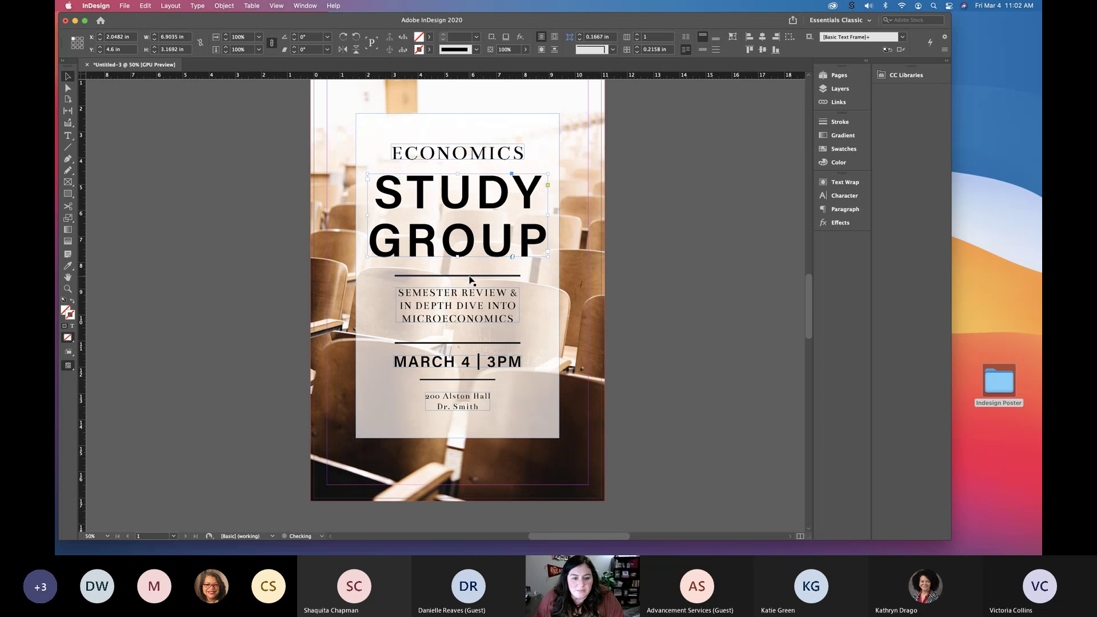
{"action": "left_click_drag", "start_coordinate": [466, 280], "coordinate": [466, 273]}
{"action": "left_click_drag", "start_coordinate": [460, 314], "coordinate": [467, 380]}
{"action": "left_click", "coordinate": [470, 383]}
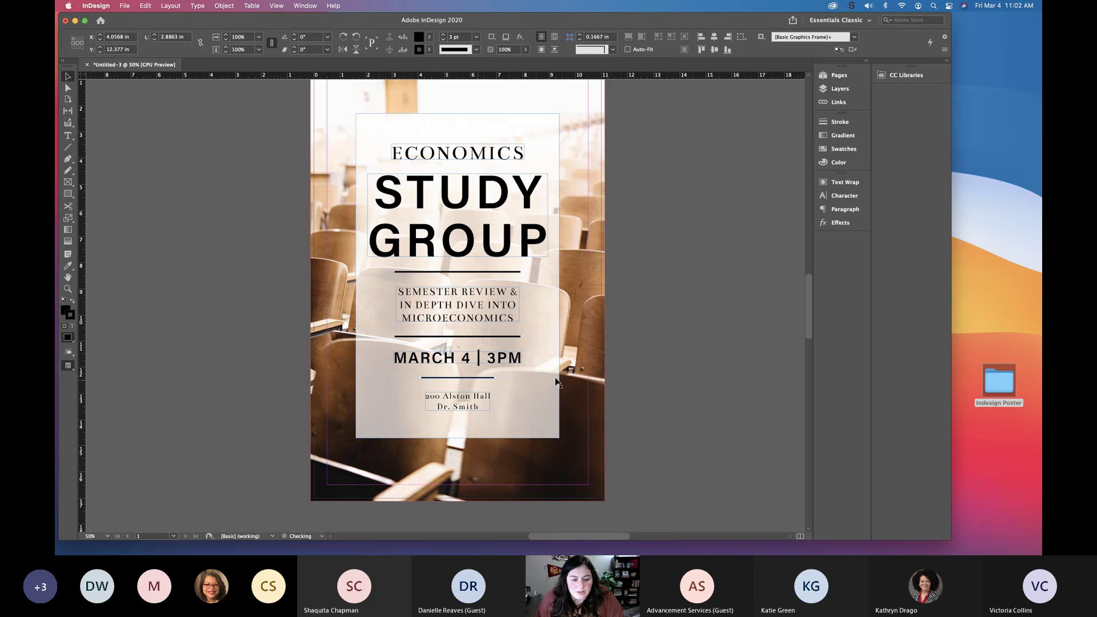
- Deselect everything and check the whole poster in preview mode, then return to the normal view with guides and frame edges
{"action": "left_click", "coordinate": [669, 208]}
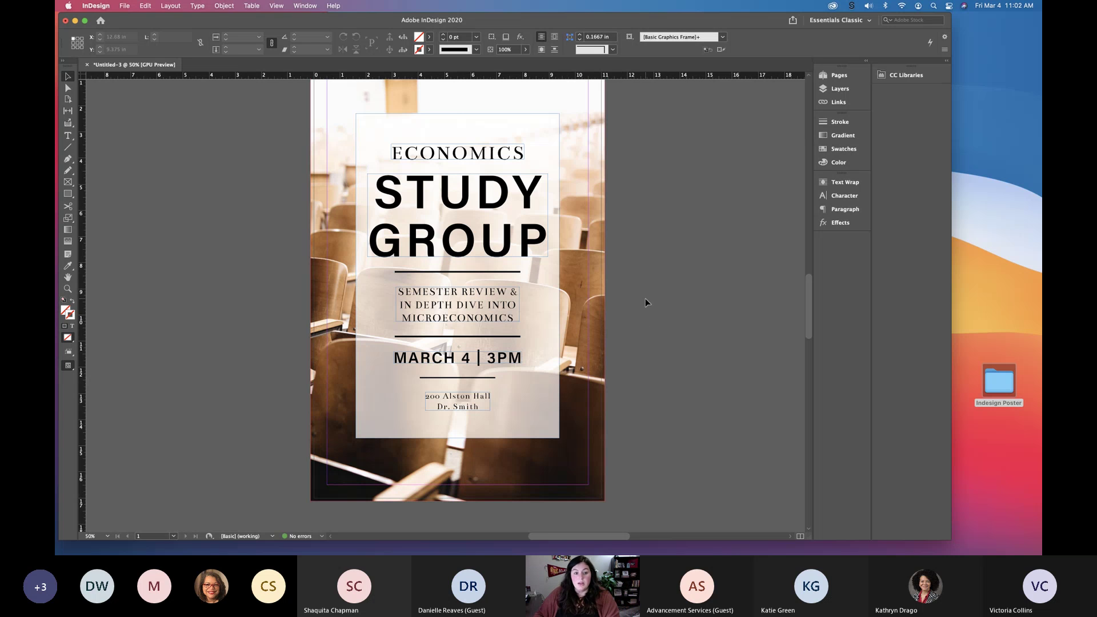
{"action": "scroll", "coordinate": [484, 296], "scroll_direction": "up", "scroll_amount": 1}
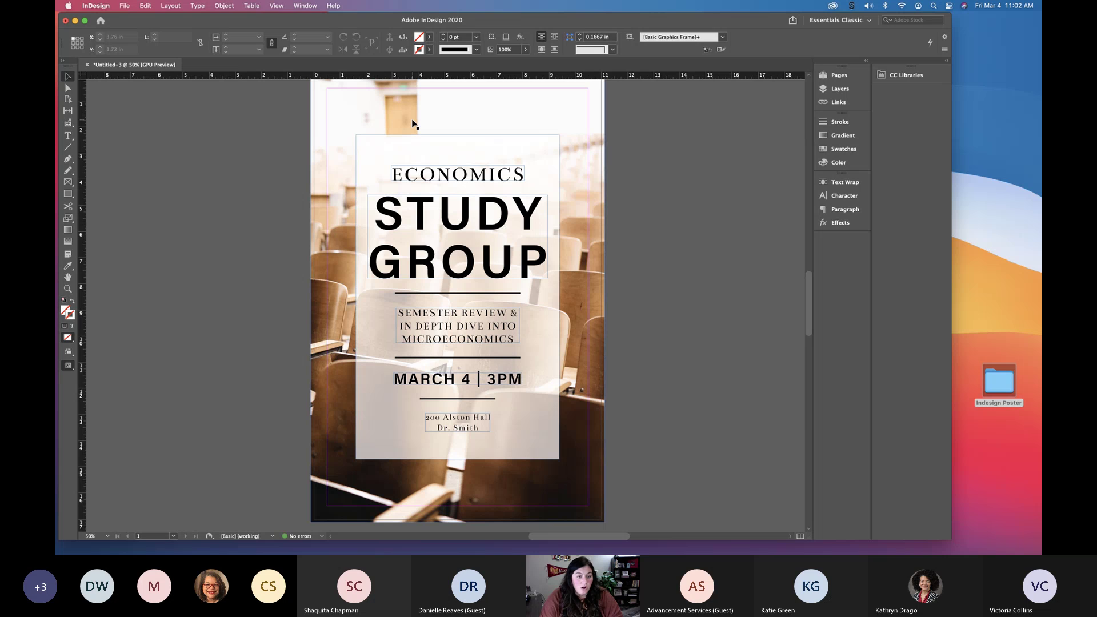
{"action": "key", "text": "w"}
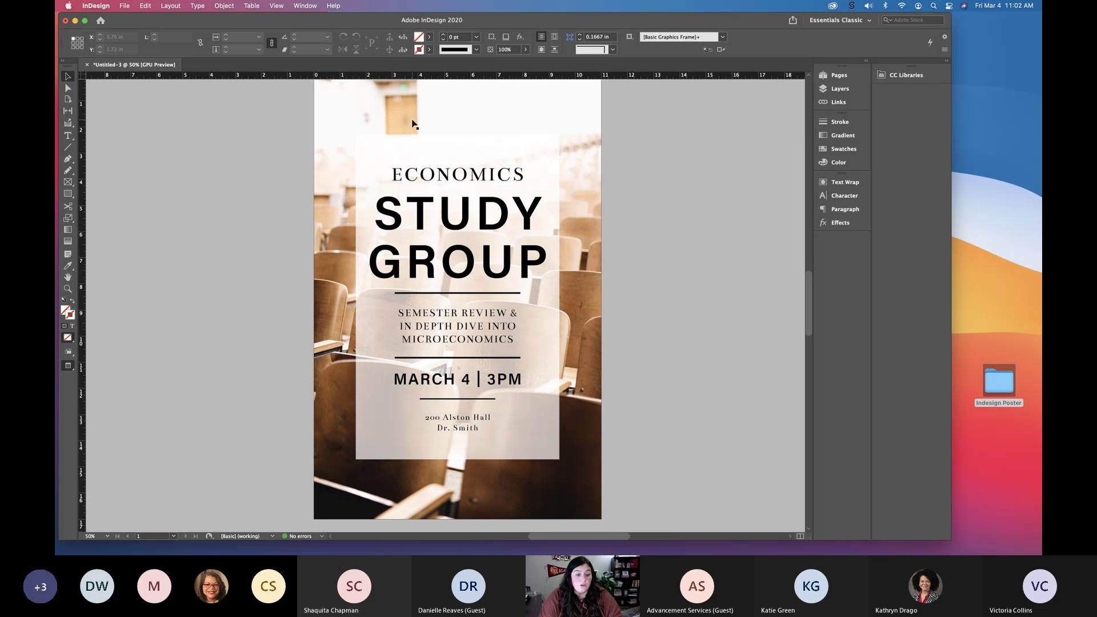
{"action": "scroll", "coordinate": [700, 150], "scroll_direction": "up", "scroll_amount": 1}
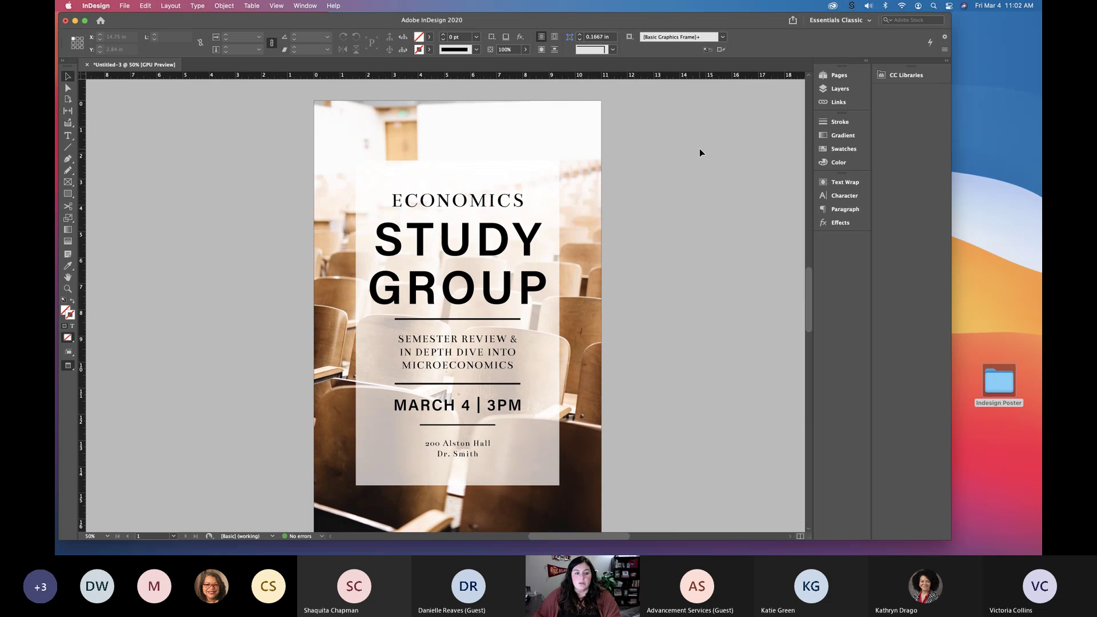
{"action": "key", "text": "w"}
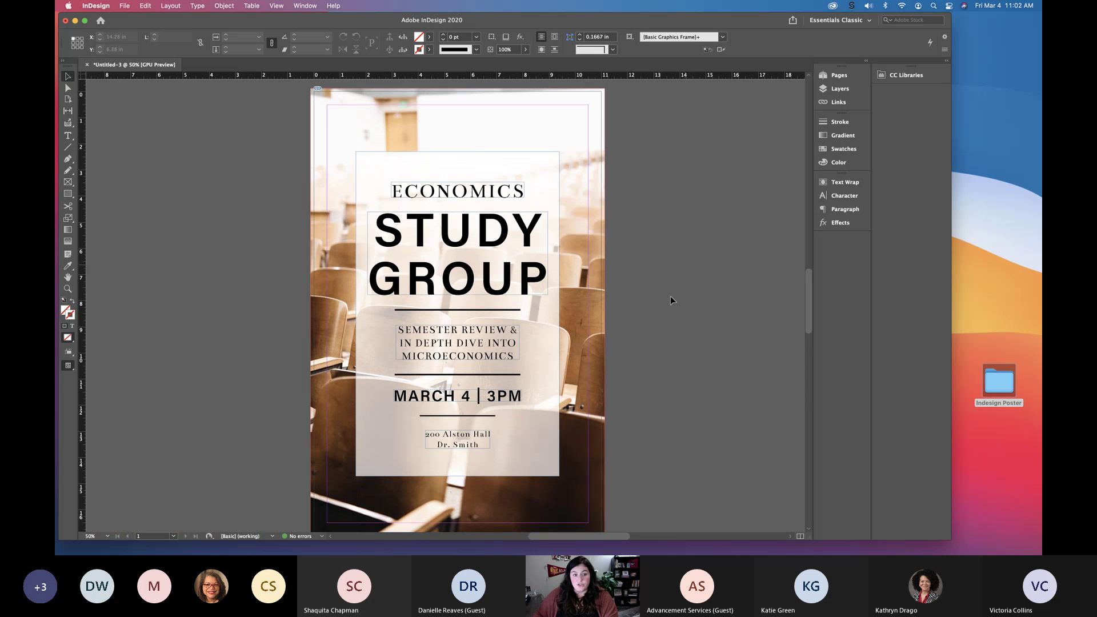
{"action": "left_click", "coordinate": [67, 136]}
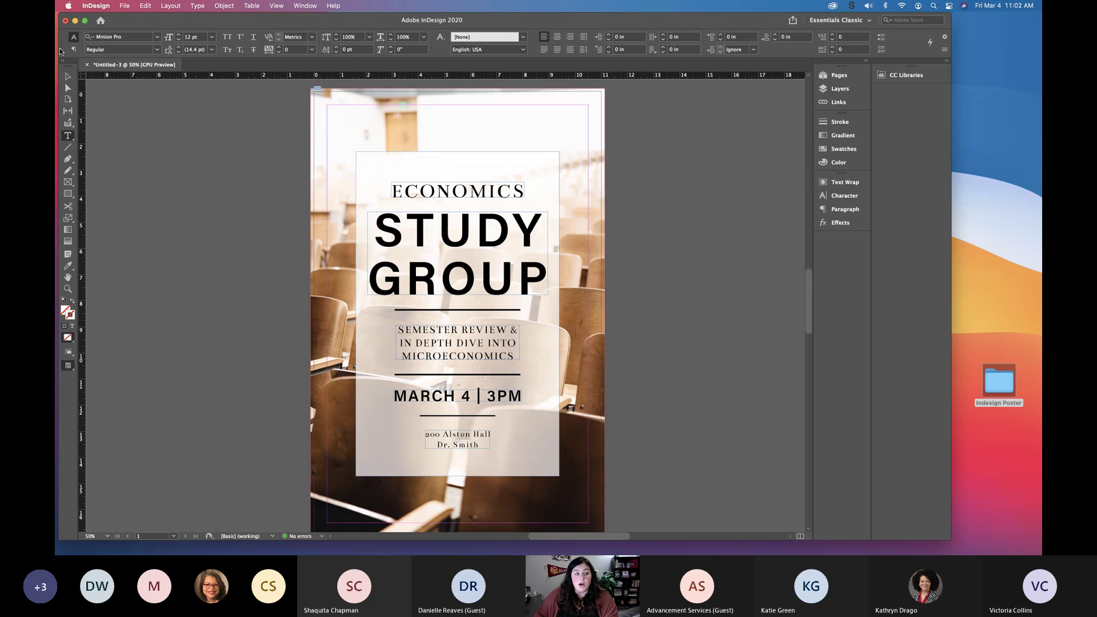
{"action": "left_click", "coordinate": [67, 76]}
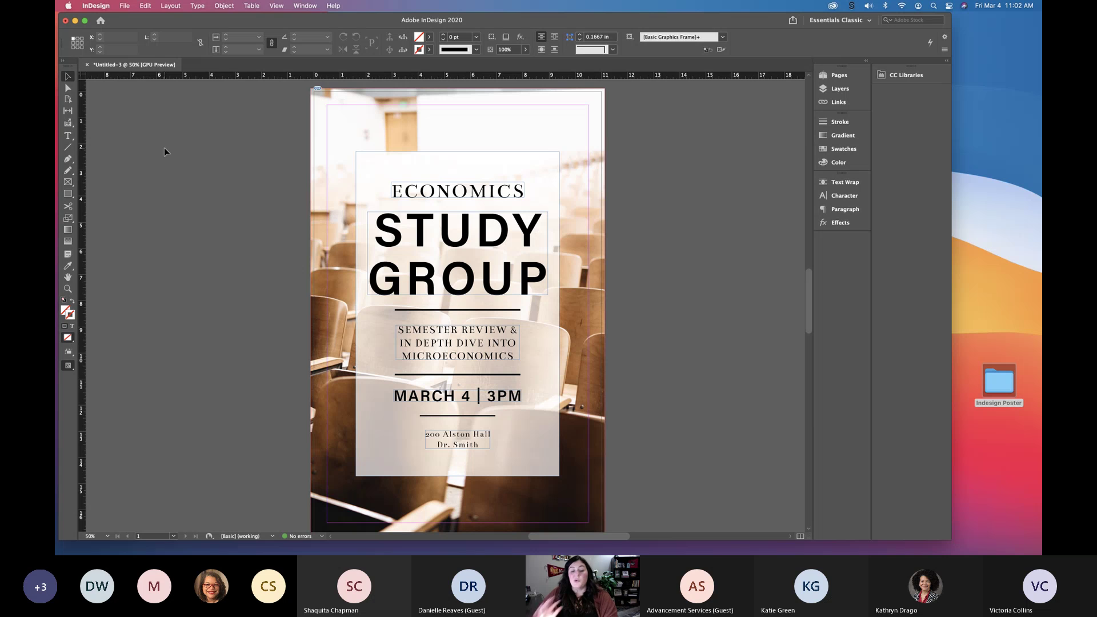
{"action": "key", "text": "w"}
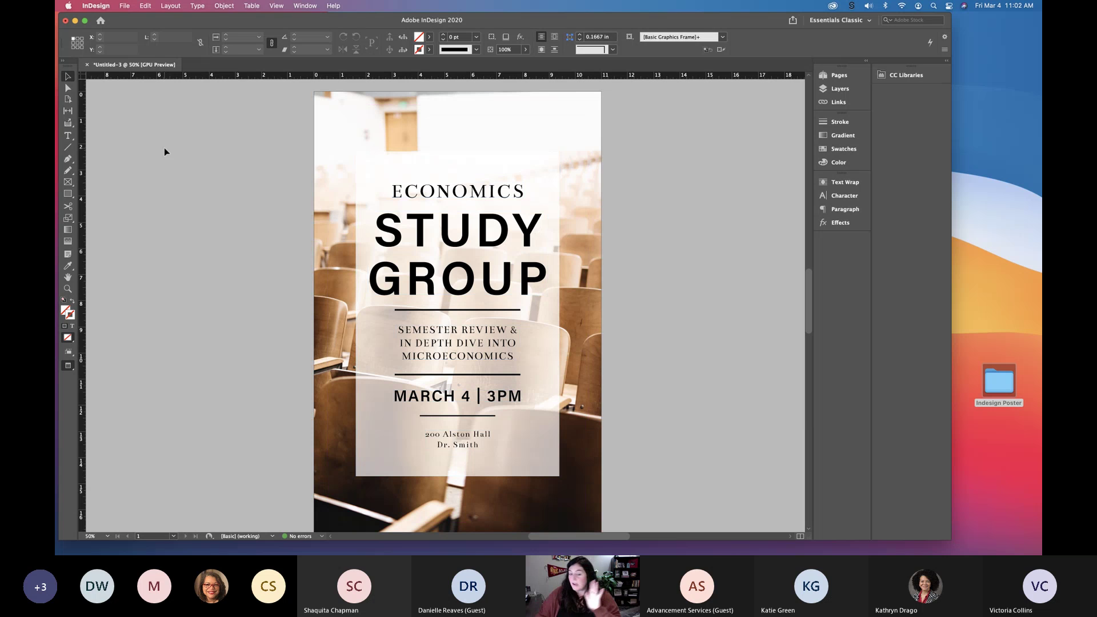
{"action": "scroll", "coordinate": [175, 168], "scroll_direction": "down", "scroll_amount": 1}
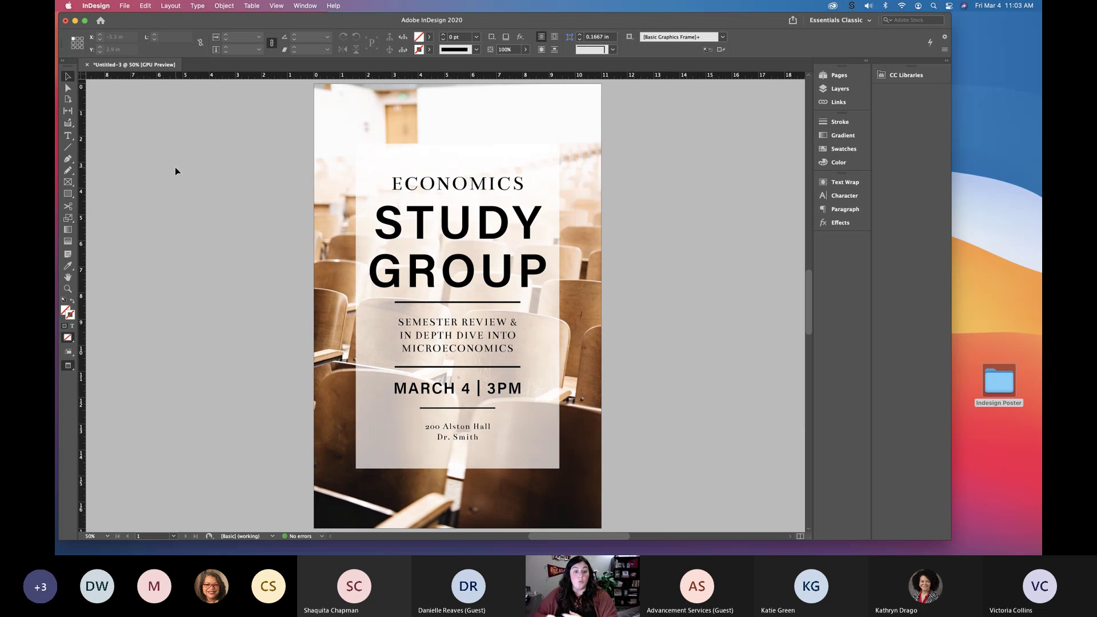
{"action": "key", "text": "w"}
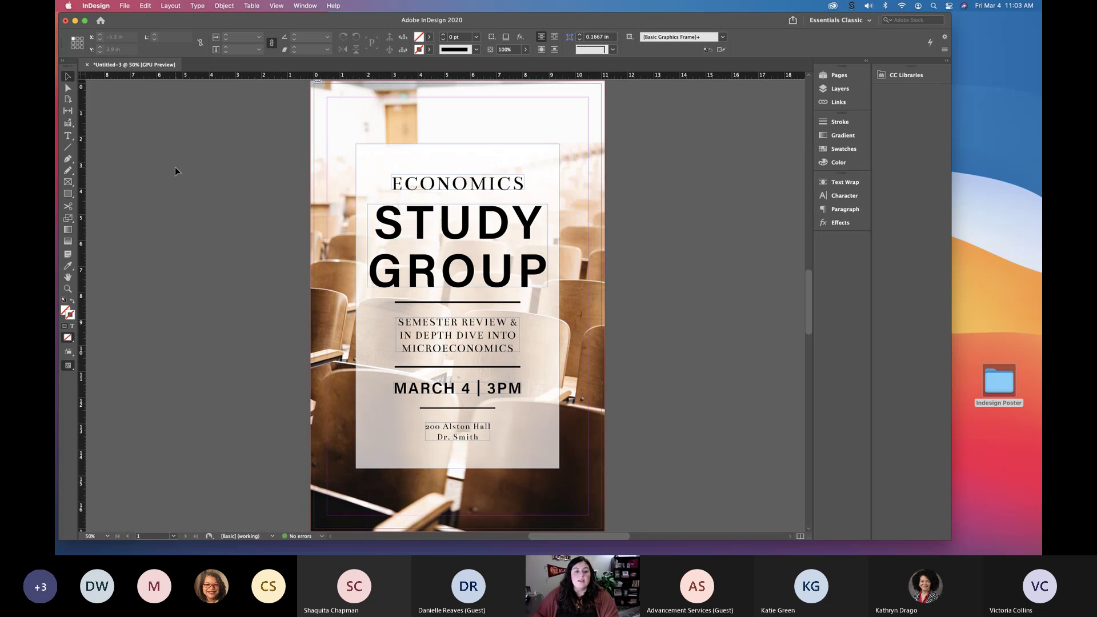
- Select the background photo and switch the display performance to Typical Display
{"action": "left_click", "coordinate": [333, 91]}
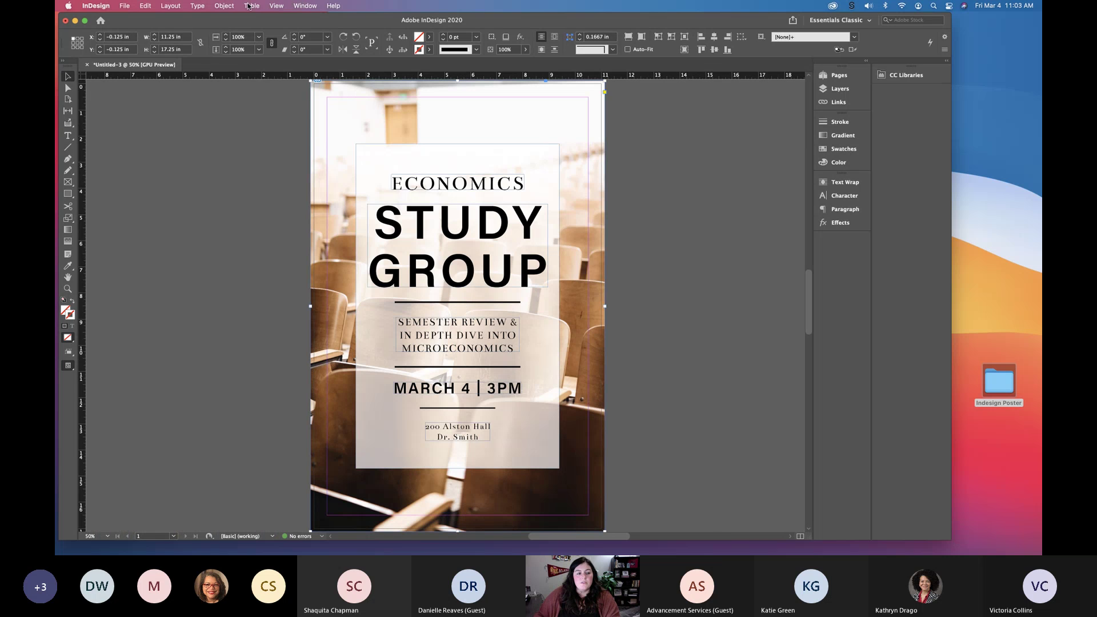
{"action": "left_click", "coordinate": [297, 8]}
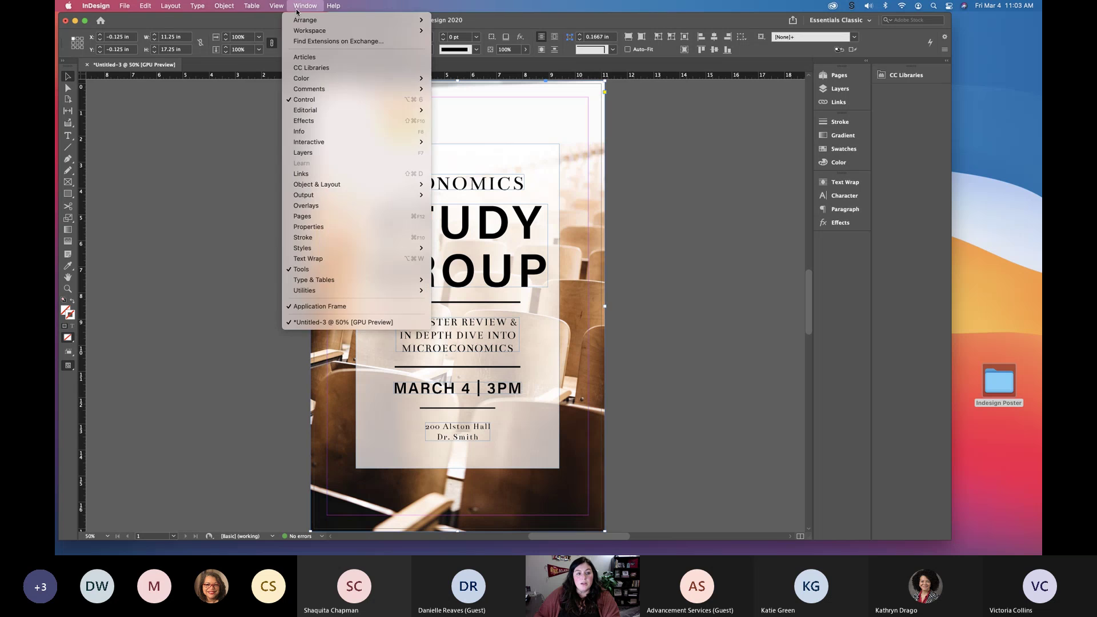
{"action": "mouse_move", "coordinate": [280, 8]}
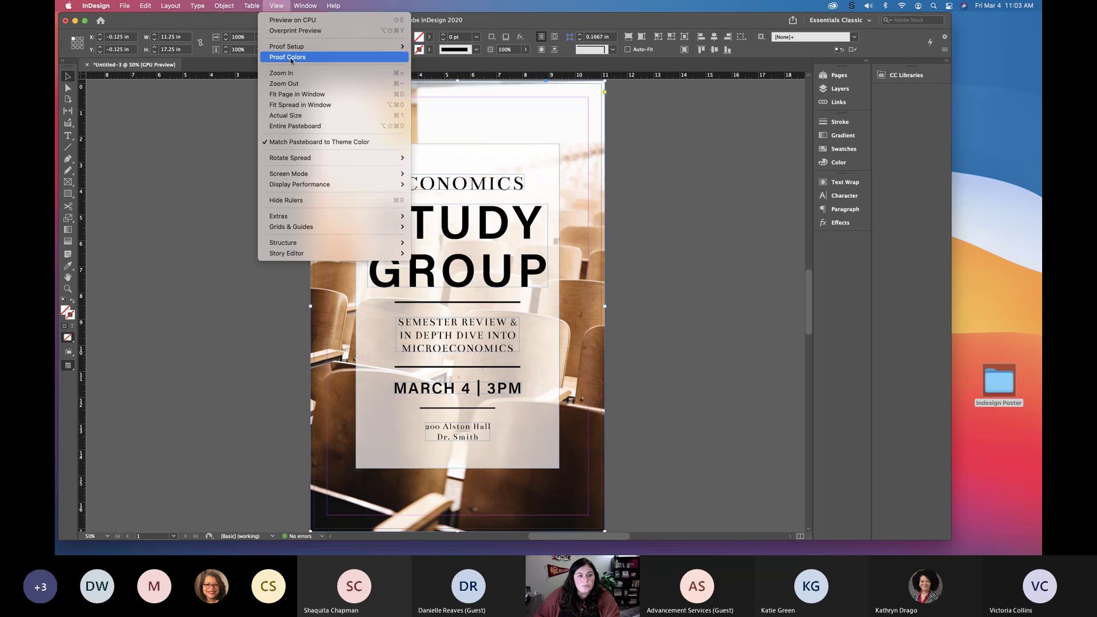
{"action": "mouse_move", "coordinate": [321, 185]}
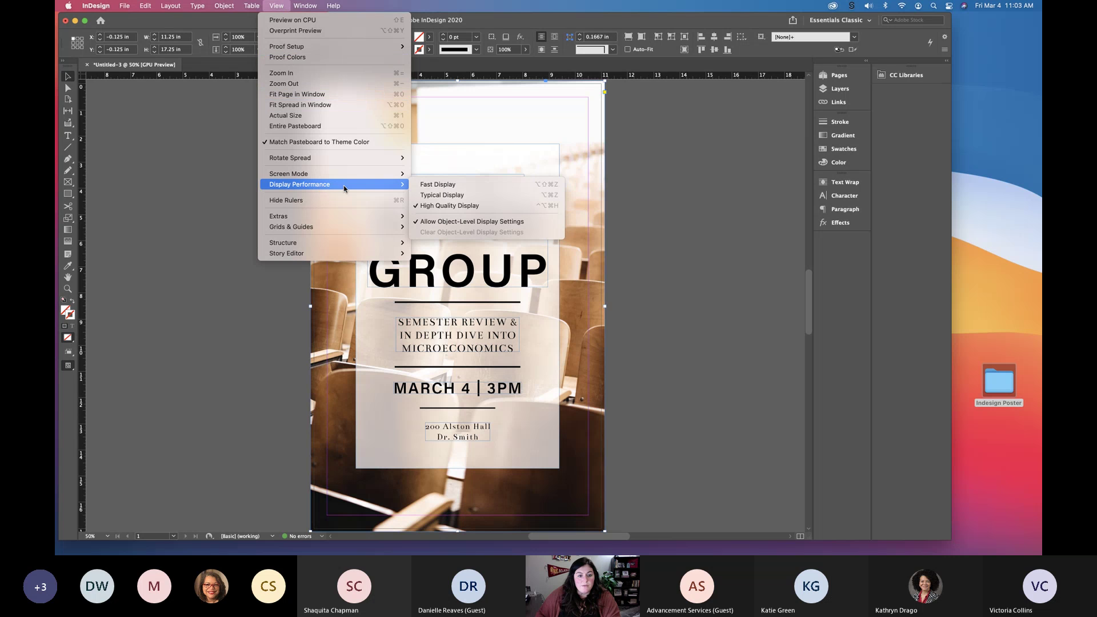
{"action": "left_click", "coordinate": [449, 196]}
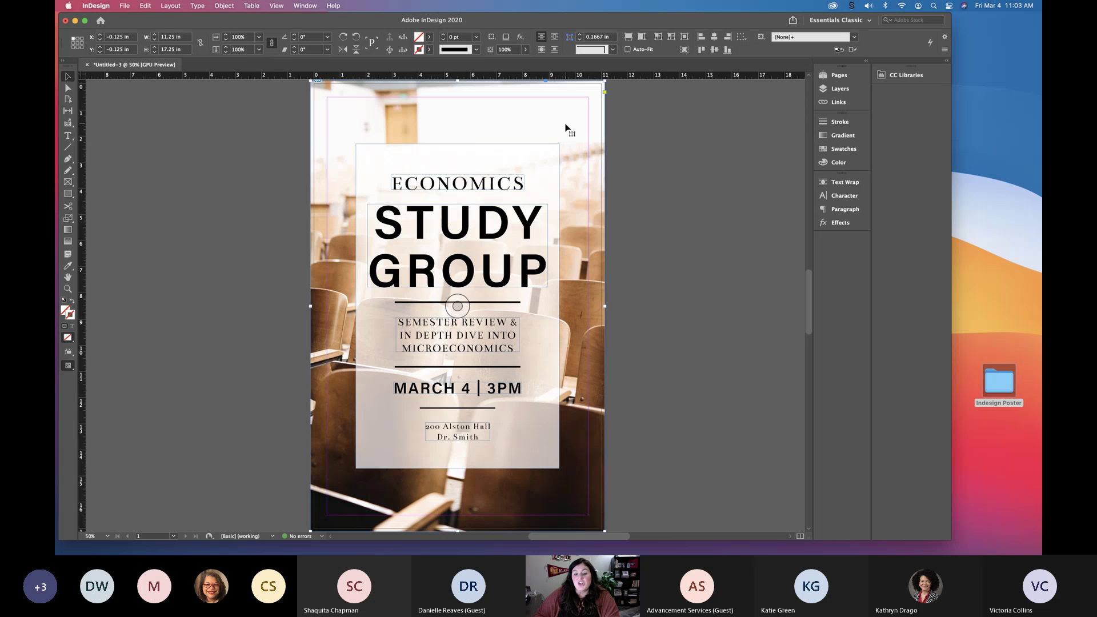
- Restore the display performance to High Quality Display and deselect the background photo
{"action": "left_click", "coordinate": [277, 6]}
{"action": "mouse_move", "coordinate": [372, 184]}
{"action": "left_click", "coordinate": [469, 207]}
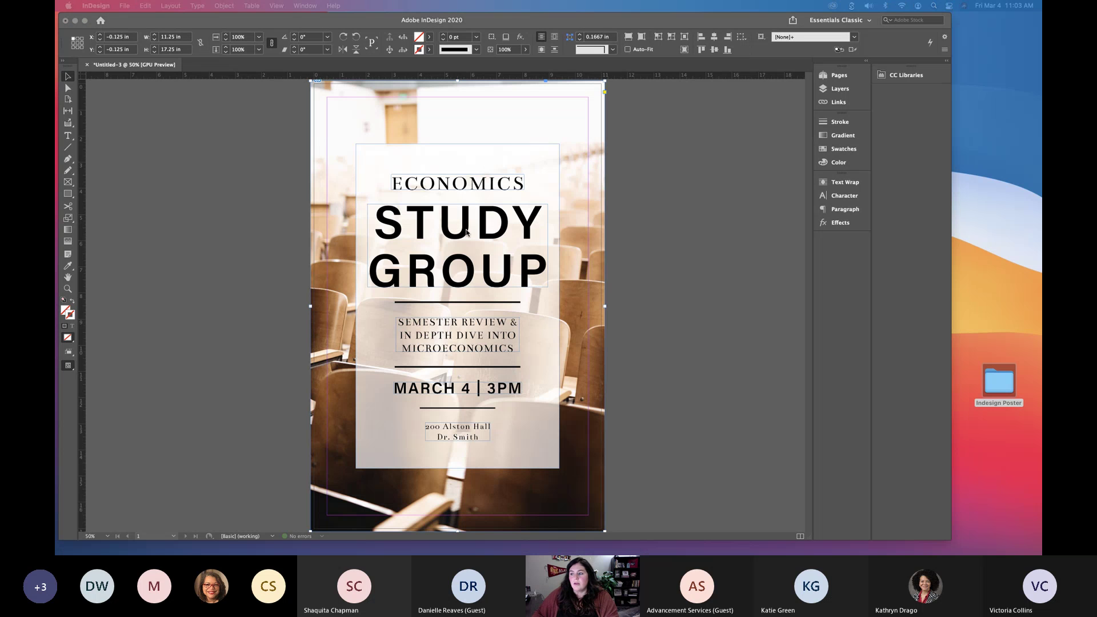
{"action": "left_click", "coordinate": [669, 200]}
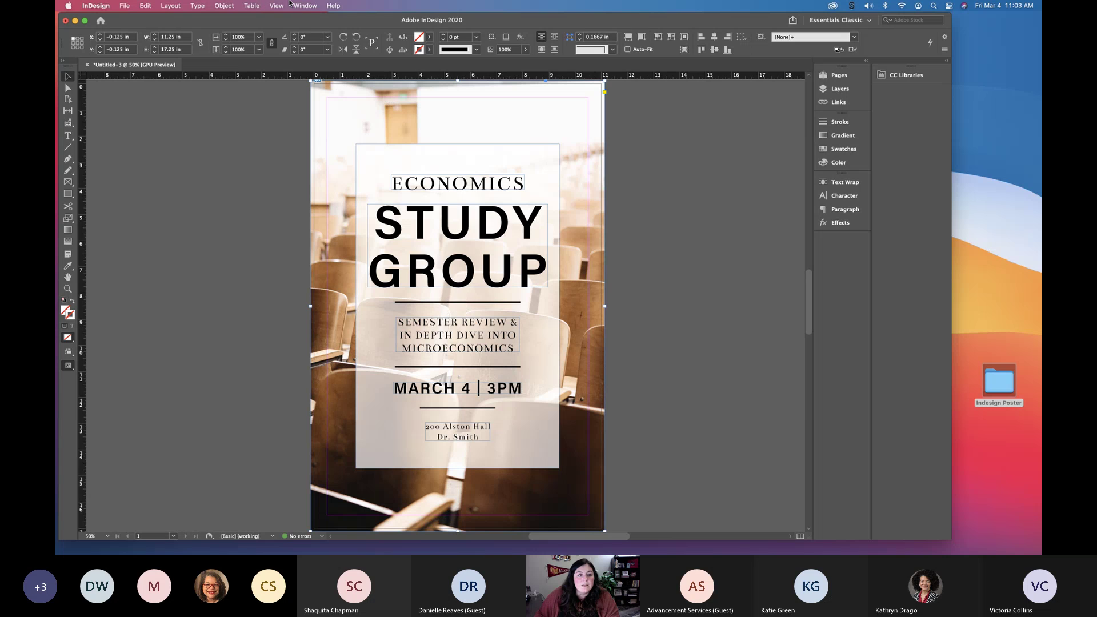
{"action": "left_click", "coordinate": [186, 211]}
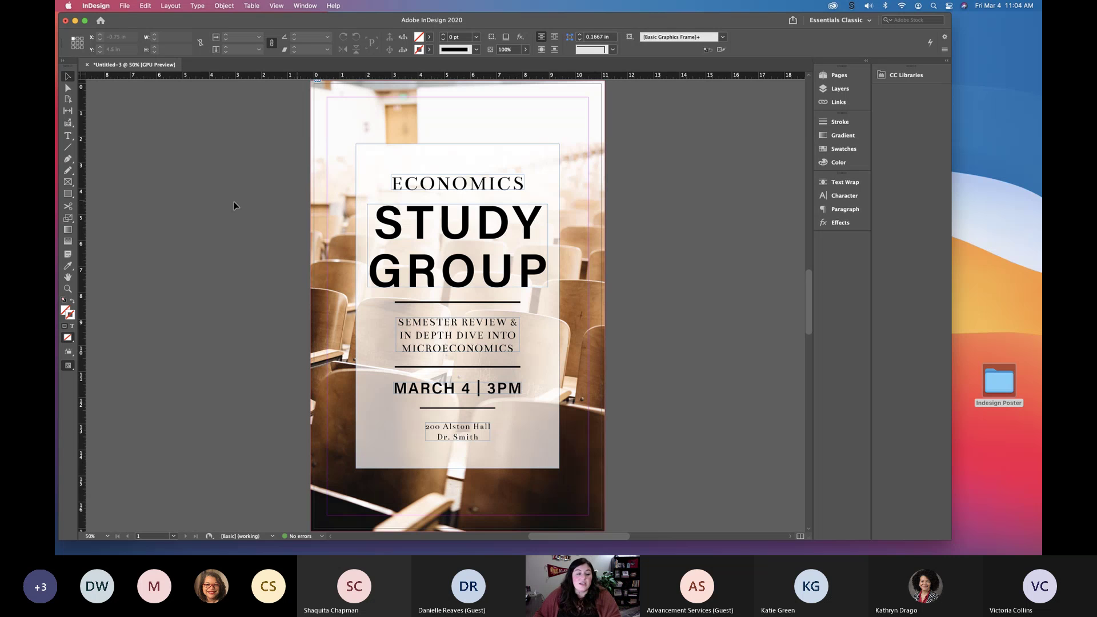
- Draw a rectangle about 1.1 by 1.12 in, fill it black and place it over the end of the description's upper lines
{"action": "left_click", "coordinate": [68, 182]}
{"action": "left_click", "coordinate": [66, 76]}
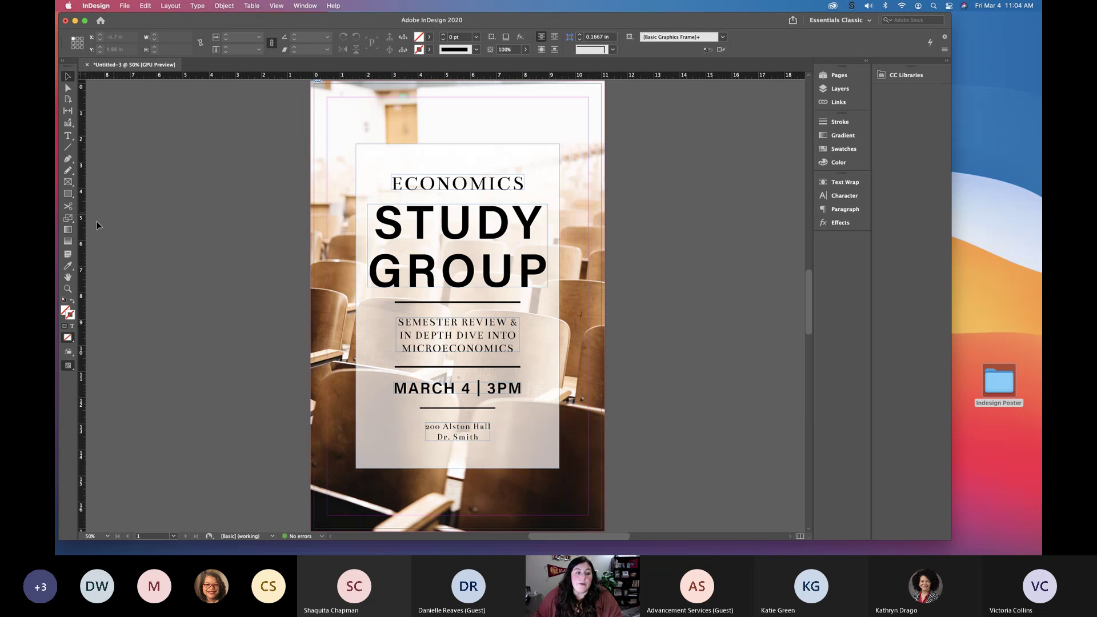
{"action": "left_click", "coordinate": [67, 183]}
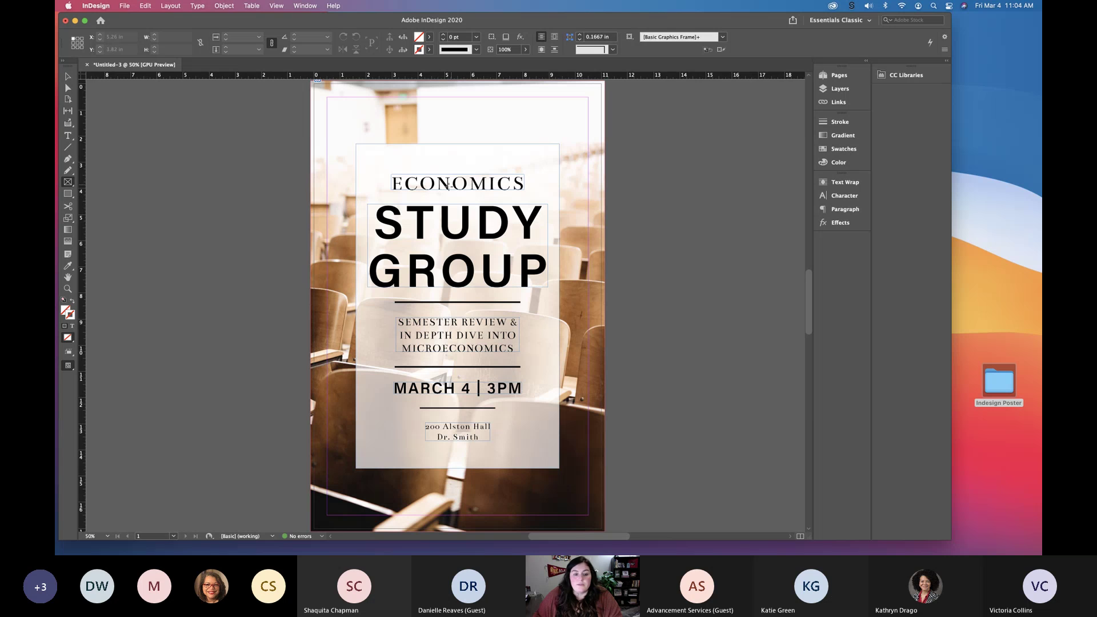
{"action": "left_click", "coordinate": [67, 194]}
{"action": "left_click_drag", "start_coordinate": [494, 311], "coordinate": [526, 341]}
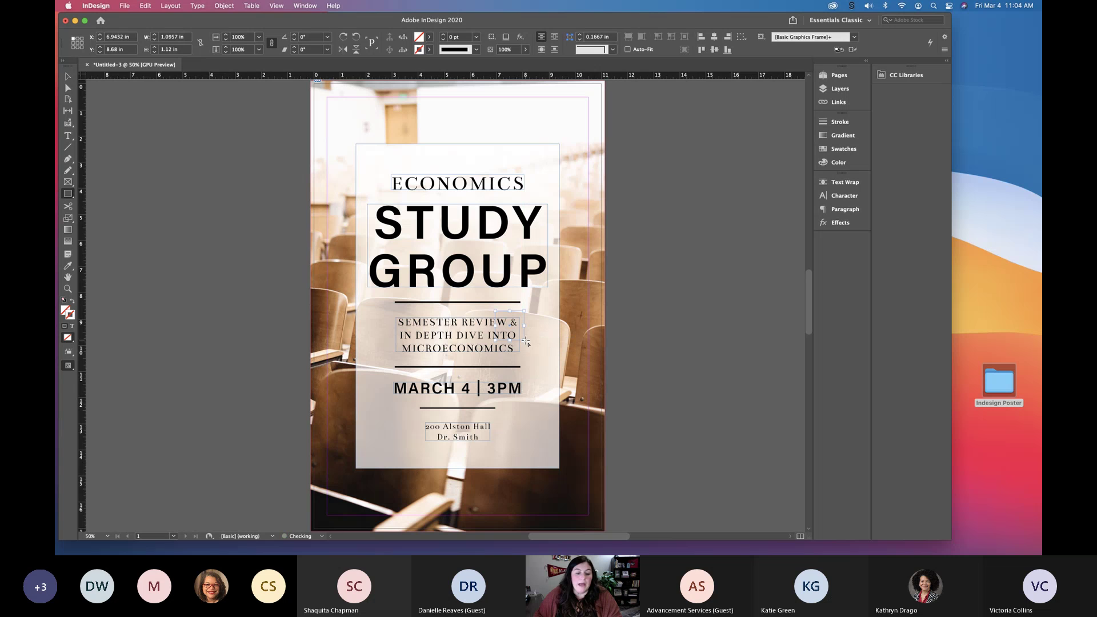
{"action": "left_click", "coordinate": [429, 36]}
{"action": "left_click", "coordinate": [374, 98]}
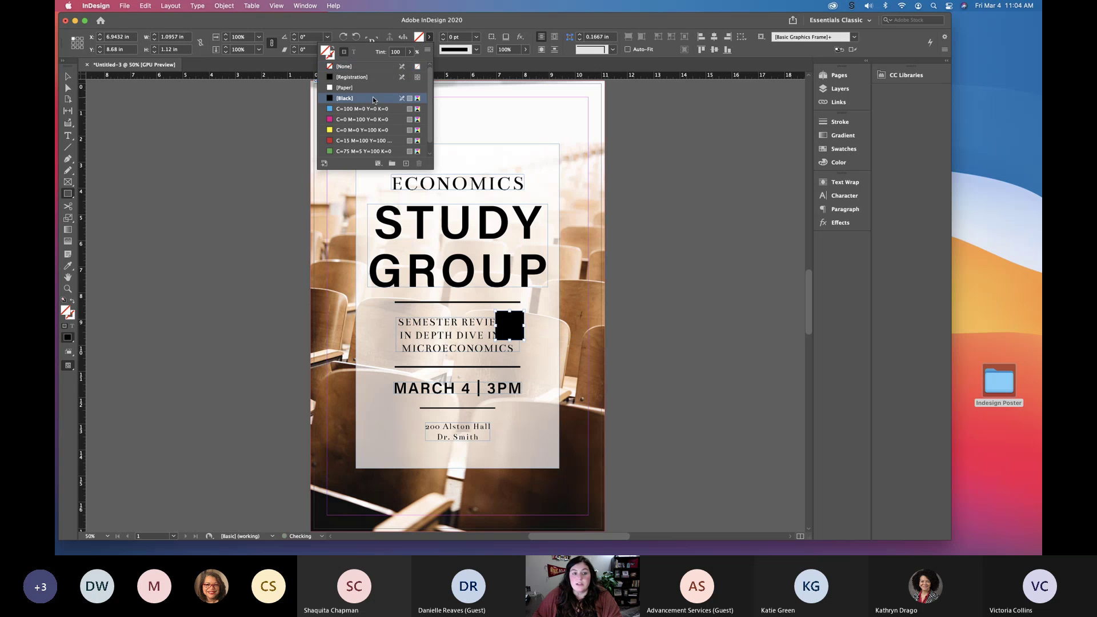
{"action": "left_click", "coordinate": [68, 76]}
{"action": "left_click_drag", "start_coordinate": [509, 327], "coordinate": [503, 325]}
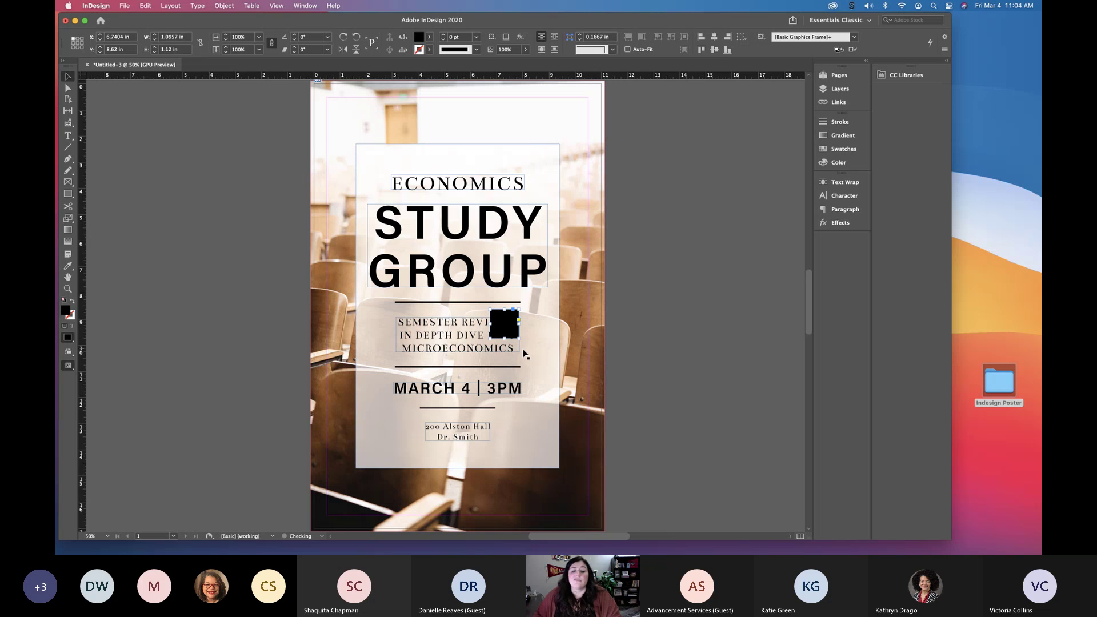
- Try wrapping the description around the black square, first around its bounding box and again around the object shape
{"action": "left_click", "coordinate": [461, 340]}
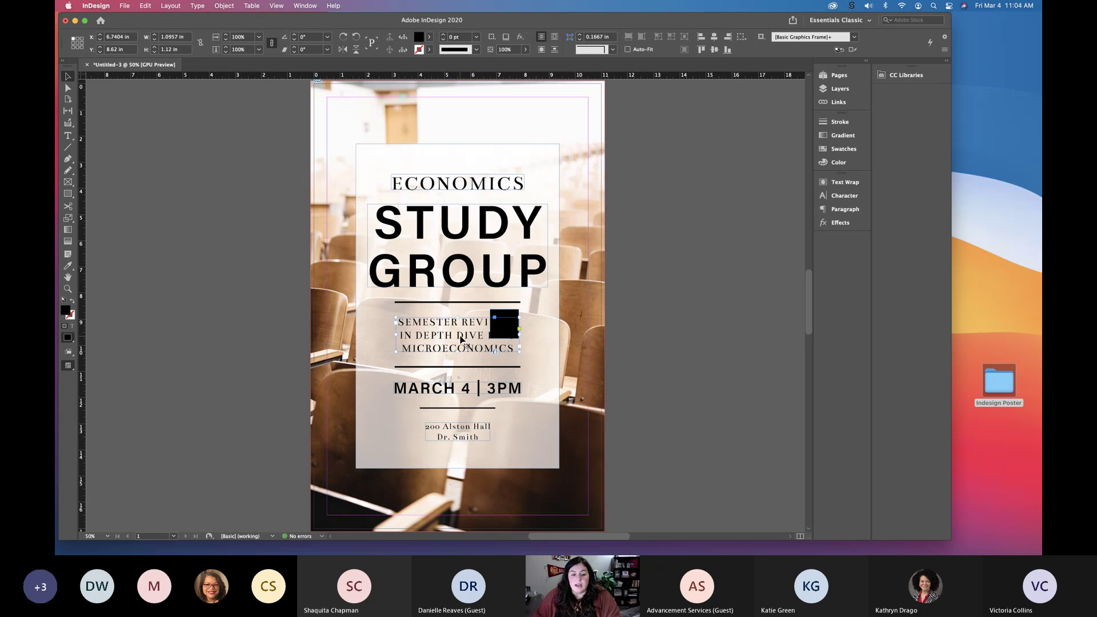
{"action": "left_click", "coordinate": [841, 184]}
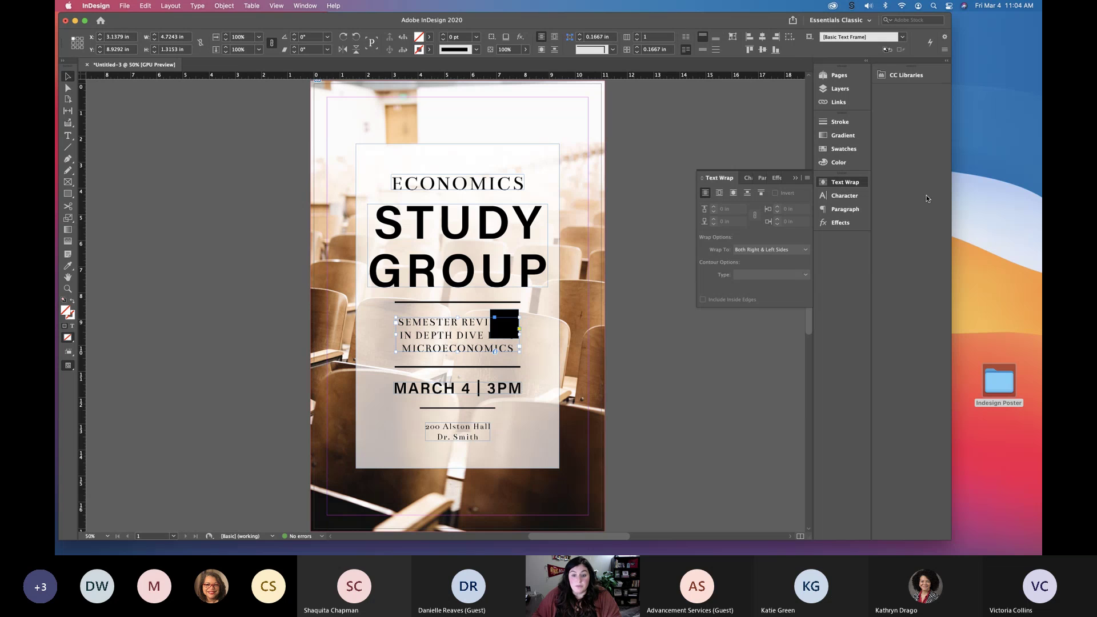
{"action": "left_click", "coordinate": [511, 318]}
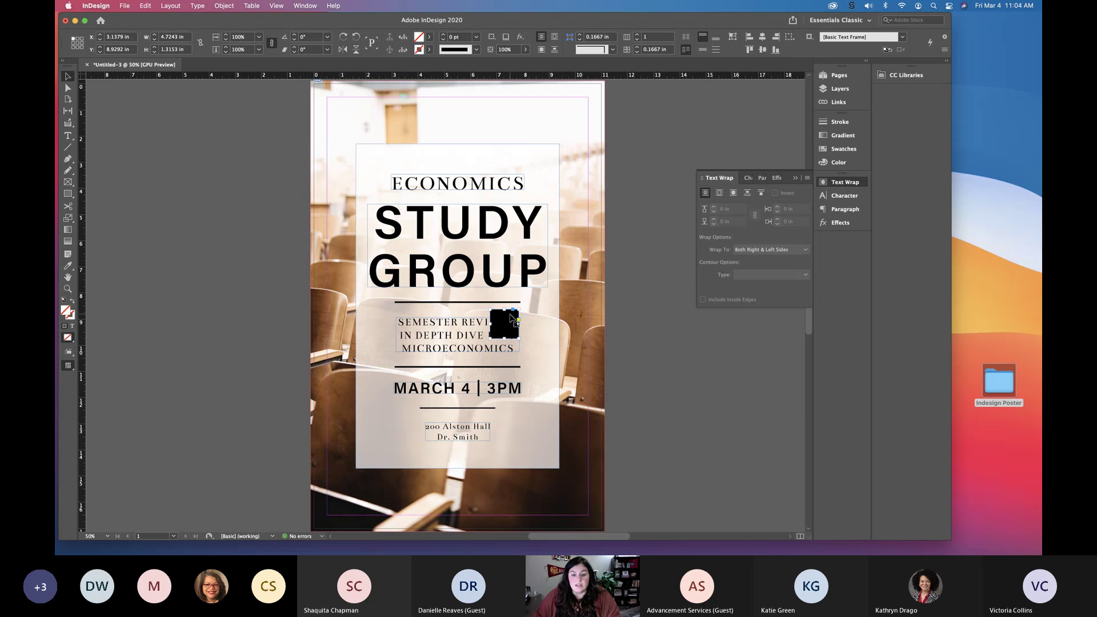
{"action": "left_click", "coordinate": [458, 341], "text": "shift"}
{"action": "left_click", "coordinate": [719, 194]}
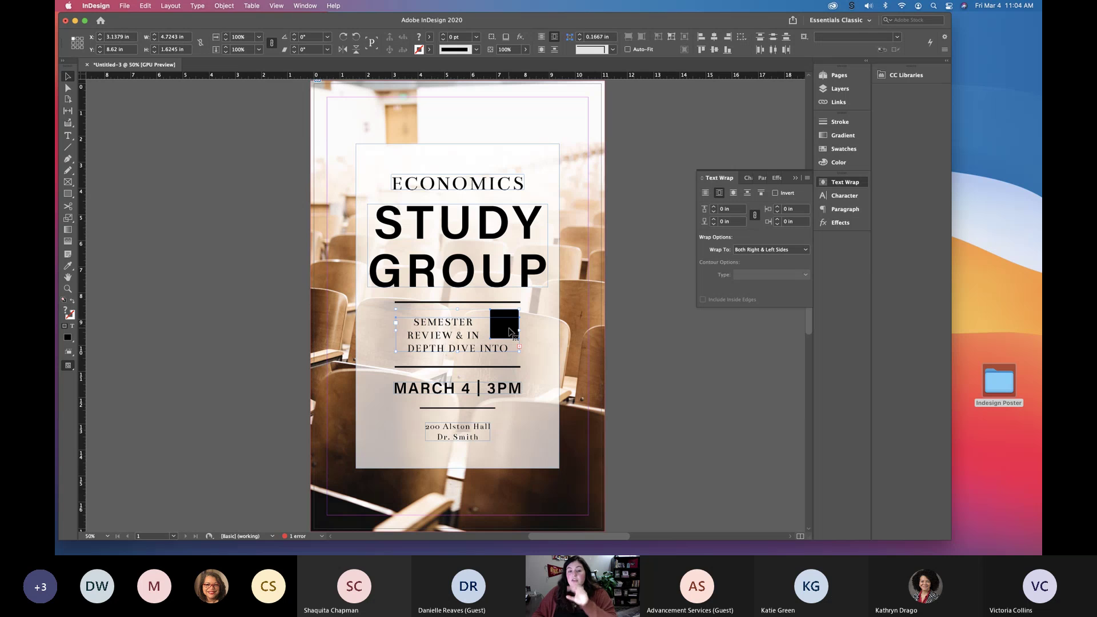
{"action": "left_click", "coordinate": [734, 194]}
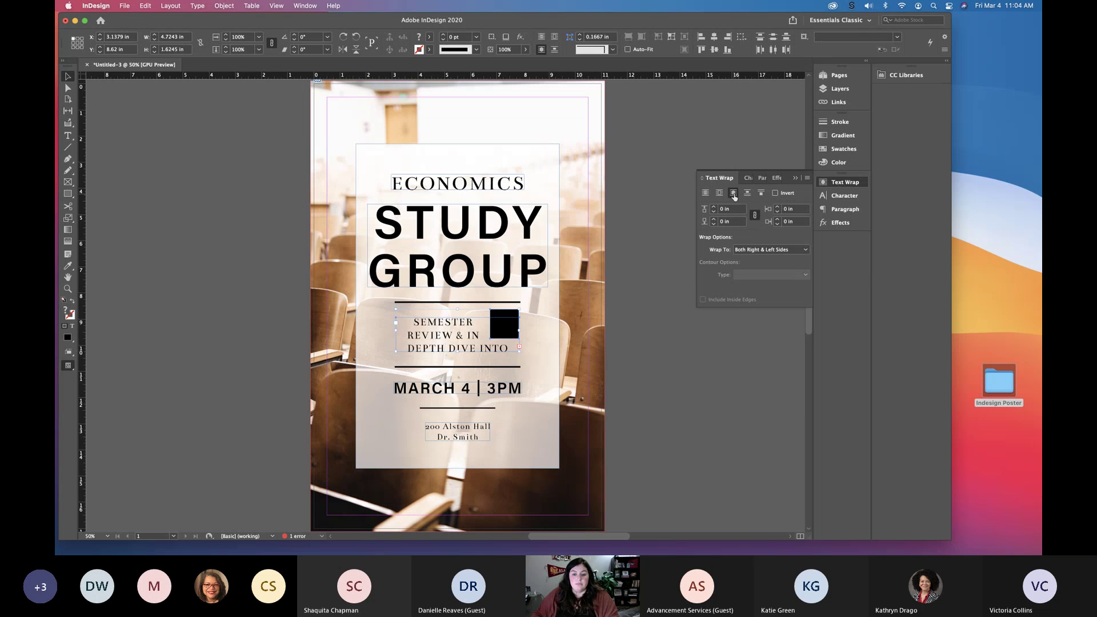
{"action": "left_click", "coordinate": [623, 327]}
- Replace the black square with a black-filled circular frame about 1.52 in wide, placed over the description at about X 5.6, Y 8.6 in
{"action": "left_click", "coordinate": [513, 324]}
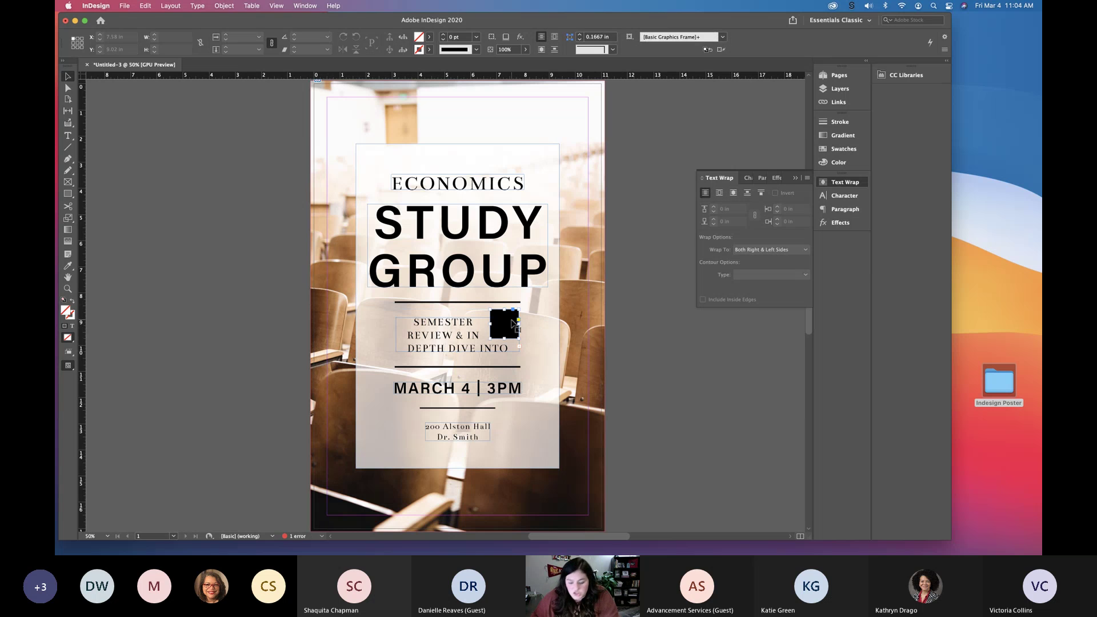
{"action": "key", "text": "Delete"}
{"action": "left_click_drag", "start_coordinate": [68, 182], "coordinate": [116, 203]}
{"action": "left_click_drag", "start_coordinate": [483, 313], "coordinate": [523, 352]}
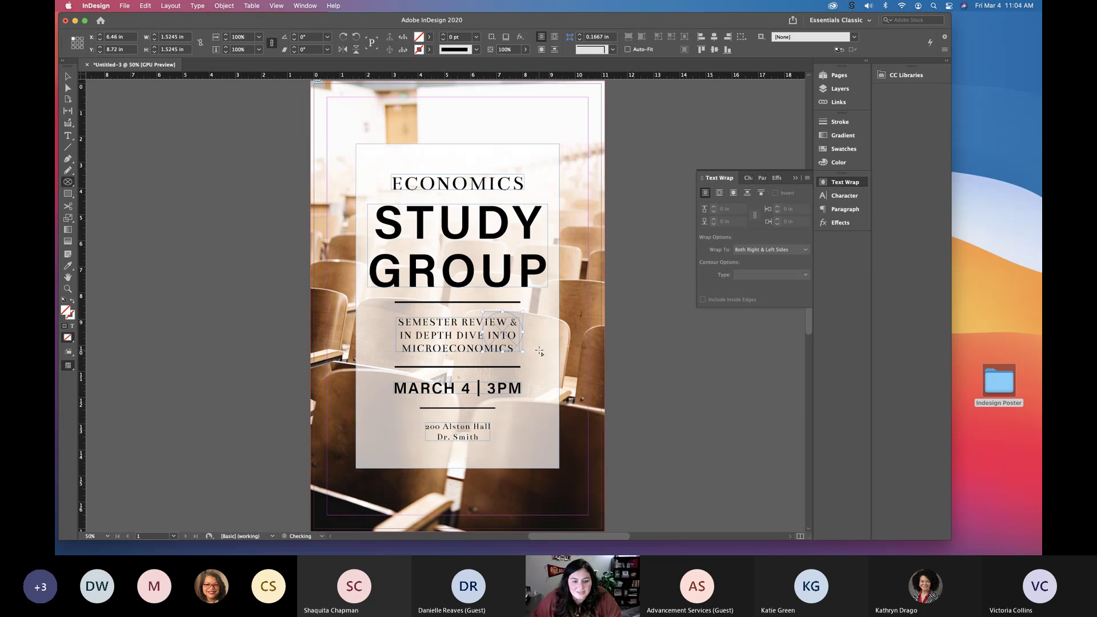
{"action": "left_click", "coordinate": [431, 38]}
{"action": "left_click", "coordinate": [372, 102]}
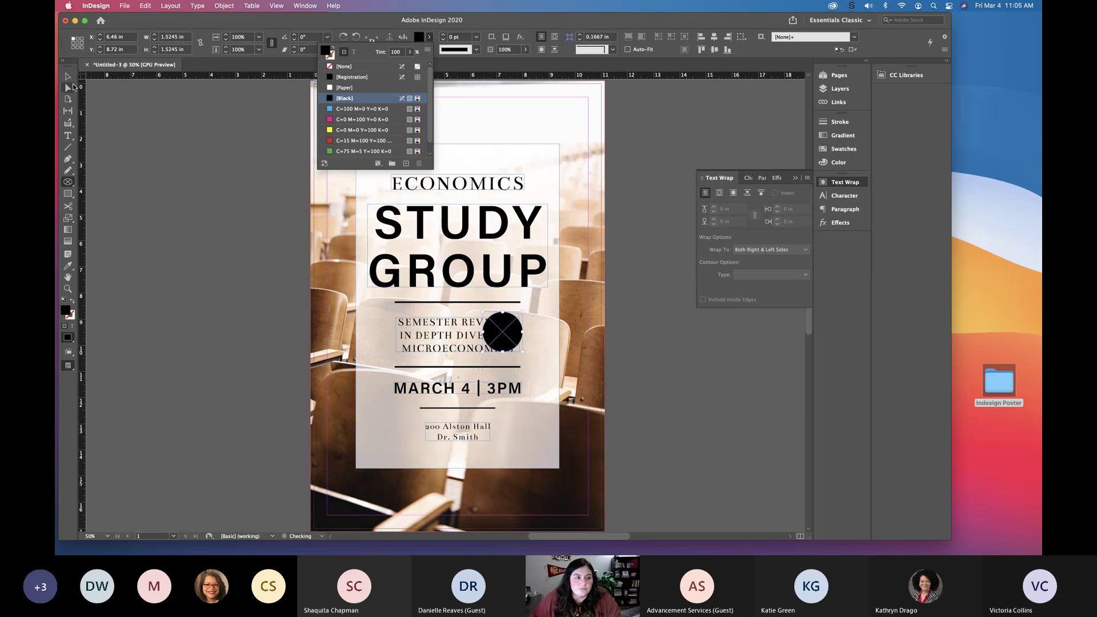
{"action": "key", "text": "v"}
{"action": "left_click_drag", "start_coordinate": [507, 338], "coordinate": [484, 336]}
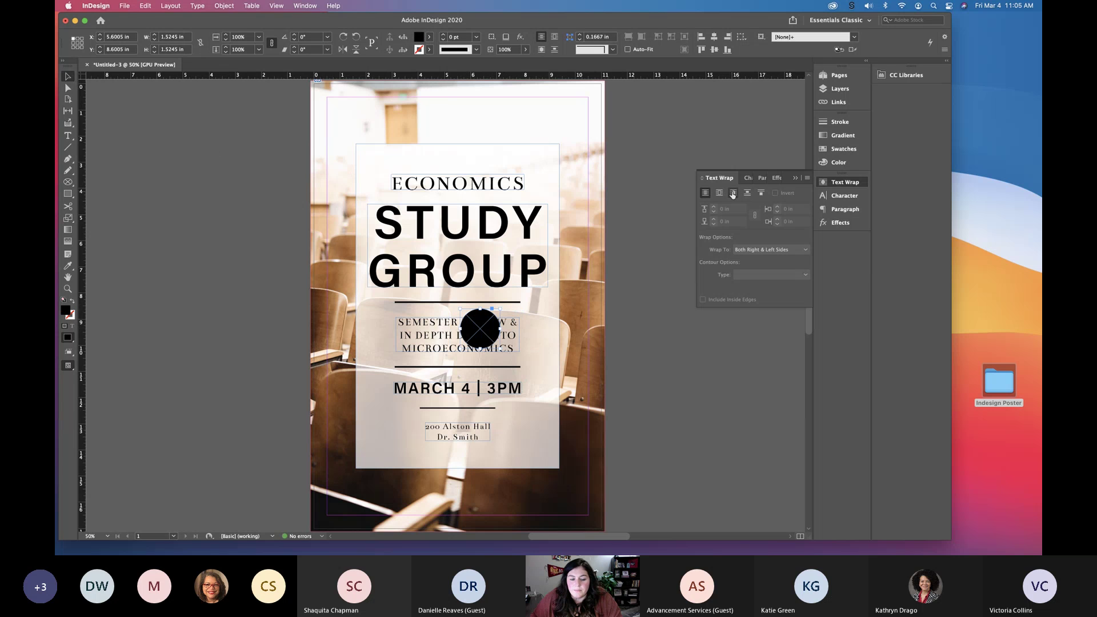
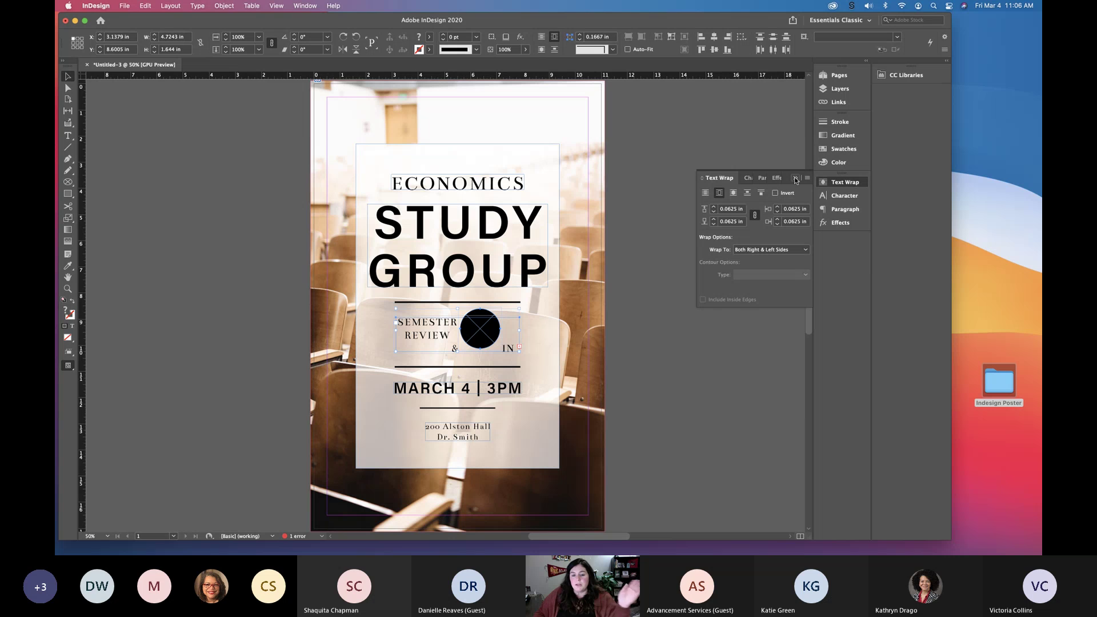
- Delete the black circle from the description text and put away the text wrap settings
{"action": "left_click", "coordinate": [795, 179]}
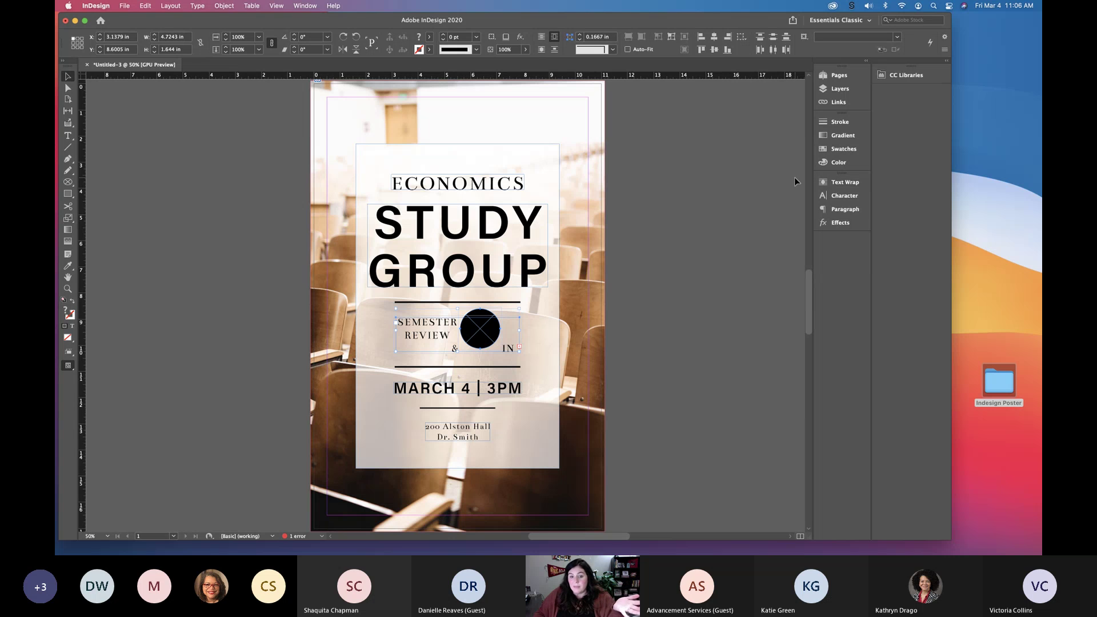
{"action": "left_click", "coordinate": [485, 330]}
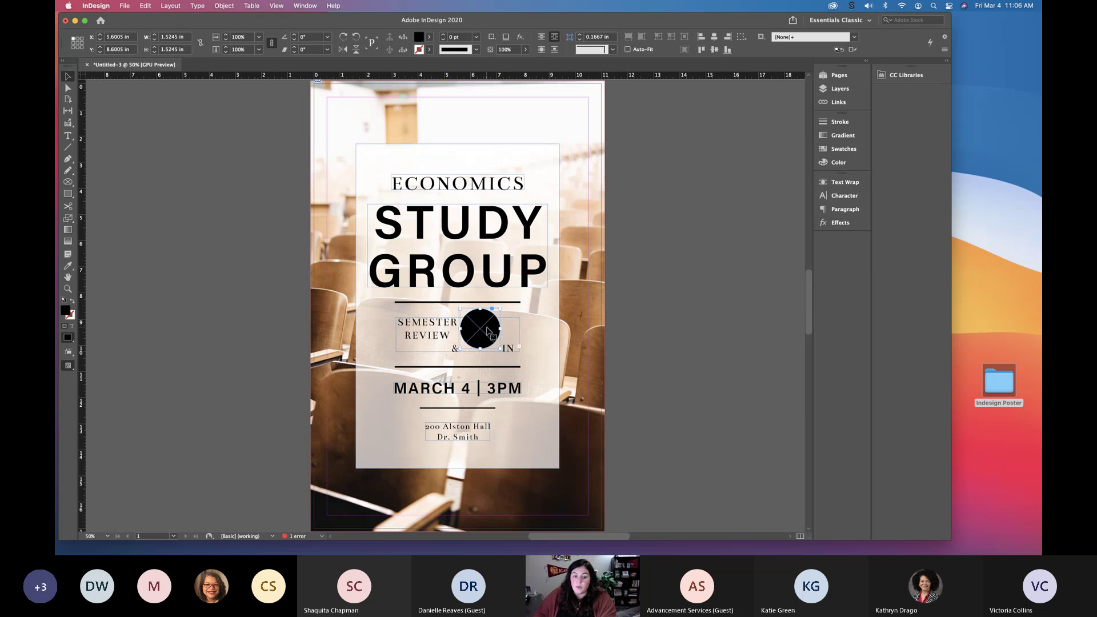
{"action": "key", "text": "Delete"}
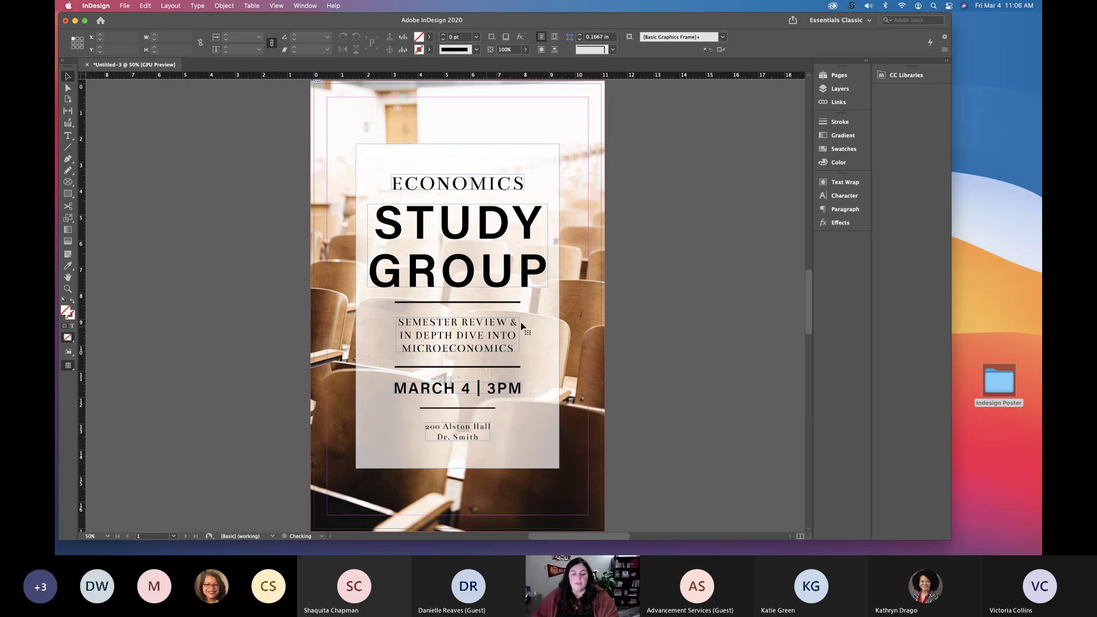
- Move the background JPEG photo out of the Indesign Poster folder onto the desktop and return to InDesign
{"action": "left_click", "coordinate": [1003, 382]}
{"action": "double_click", "coordinate": [1003, 382]}
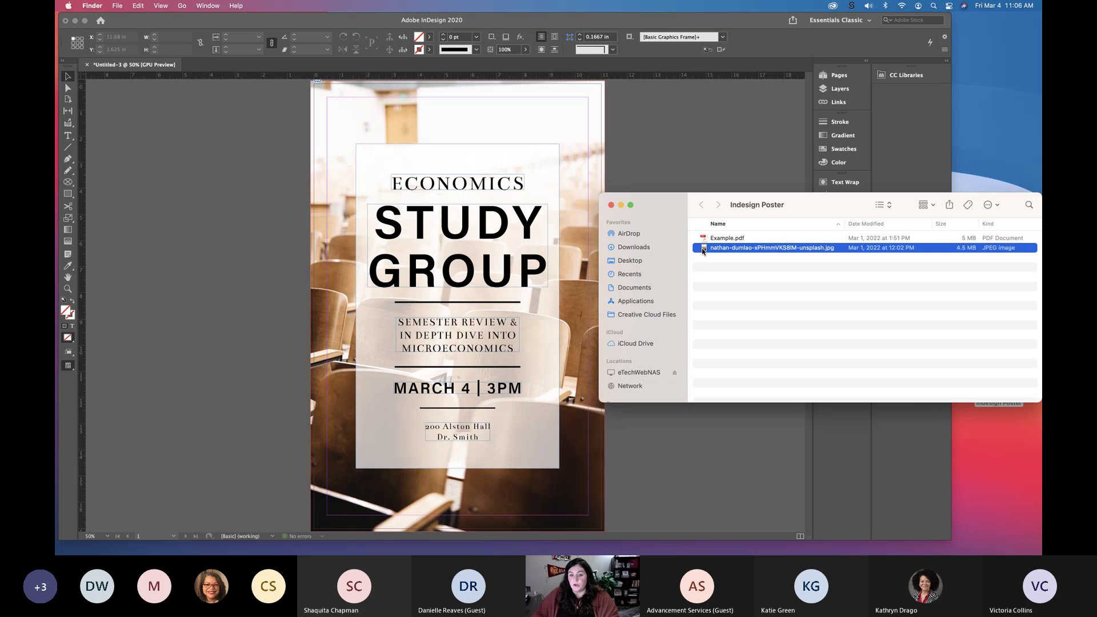
{"action": "left_click_drag", "start_coordinate": [705, 250], "coordinate": [978, 96]}
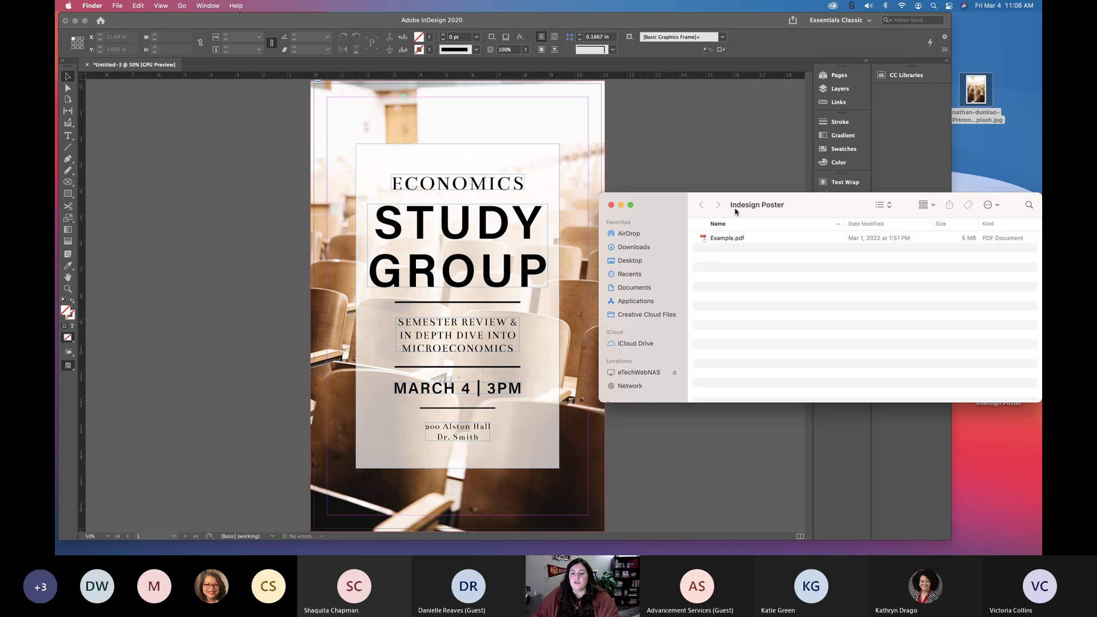
{"action": "left_click", "coordinate": [611, 205]}
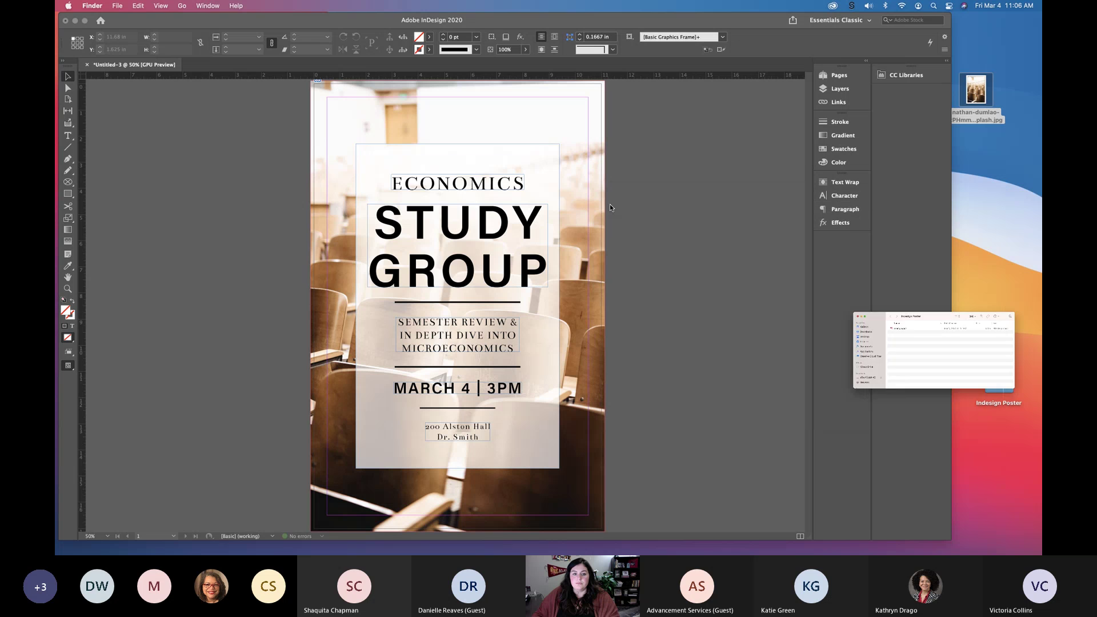
{"action": "left_click", "coordinate": [662, 380]}
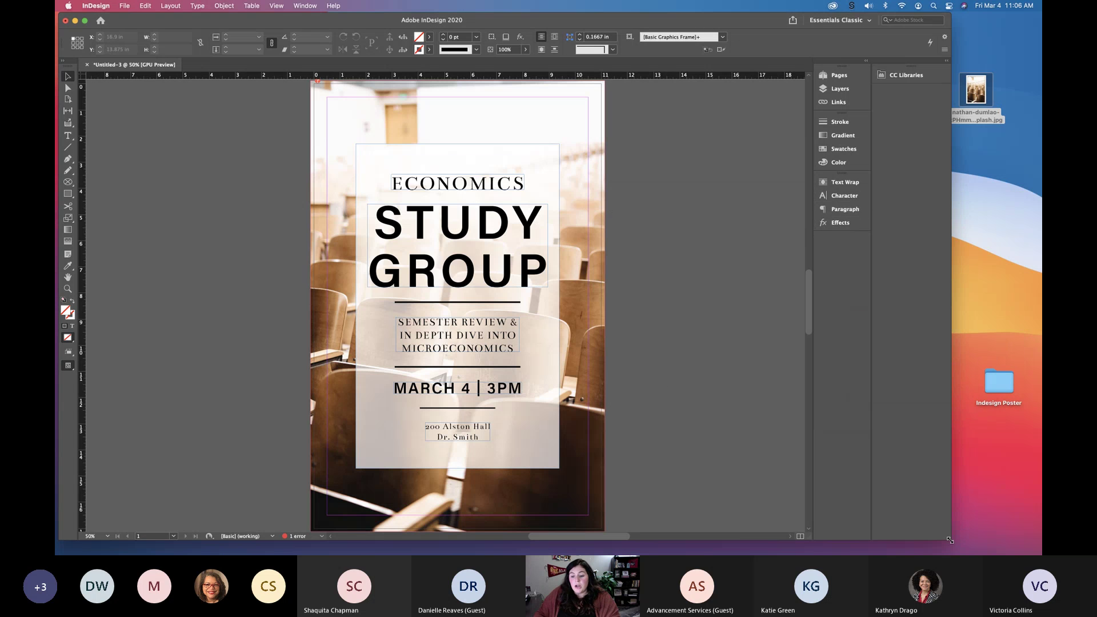
- Enlarge the InDesign window and reposition the photo file on the desktop above the Indesign Poster folder
{"action": "mouse_move", "coordinate": [951, 540]}
{"action": "left_mouse_down"}
{"action": "mouse_move", "coordinate": [957, 550]}
{"action": "mouse_move", "coordinate": [947, 553]}
{"action": "left_mouse_up"}
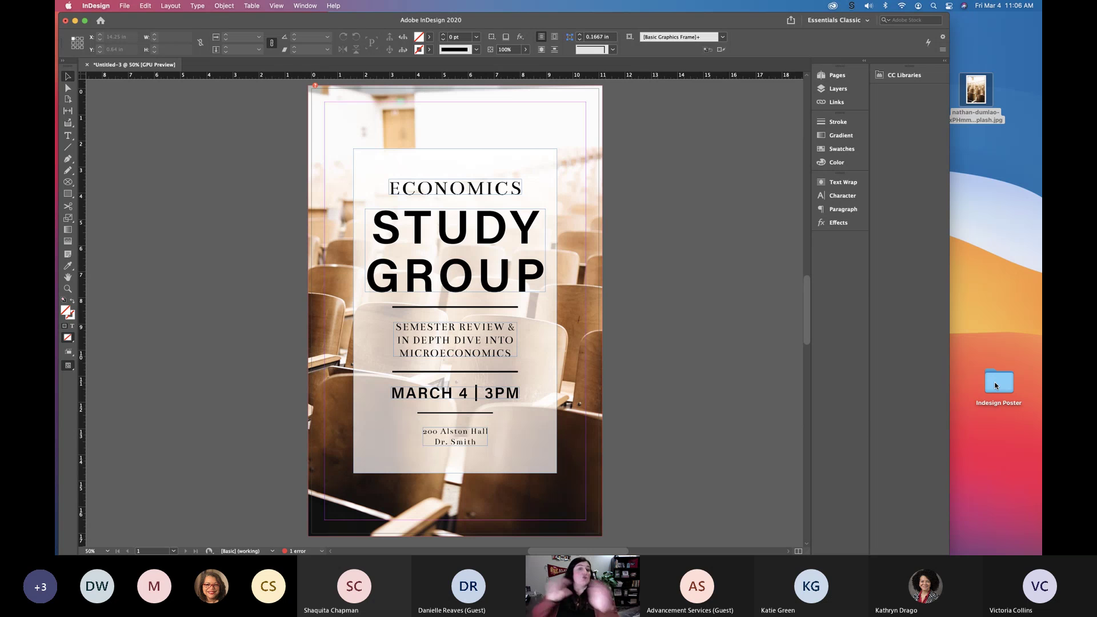
{"action": "left_click_drag", "start_coordinate": [976, 90], "coordinate": [1001, 197]}
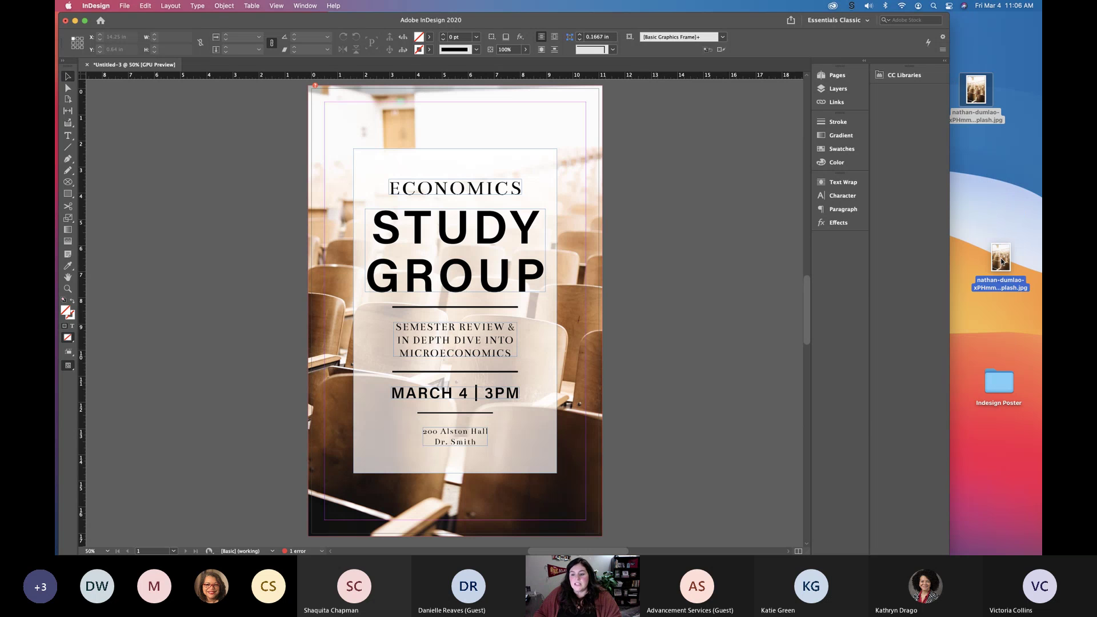
{"action": "left_click", "coordinate": [996, 229]}
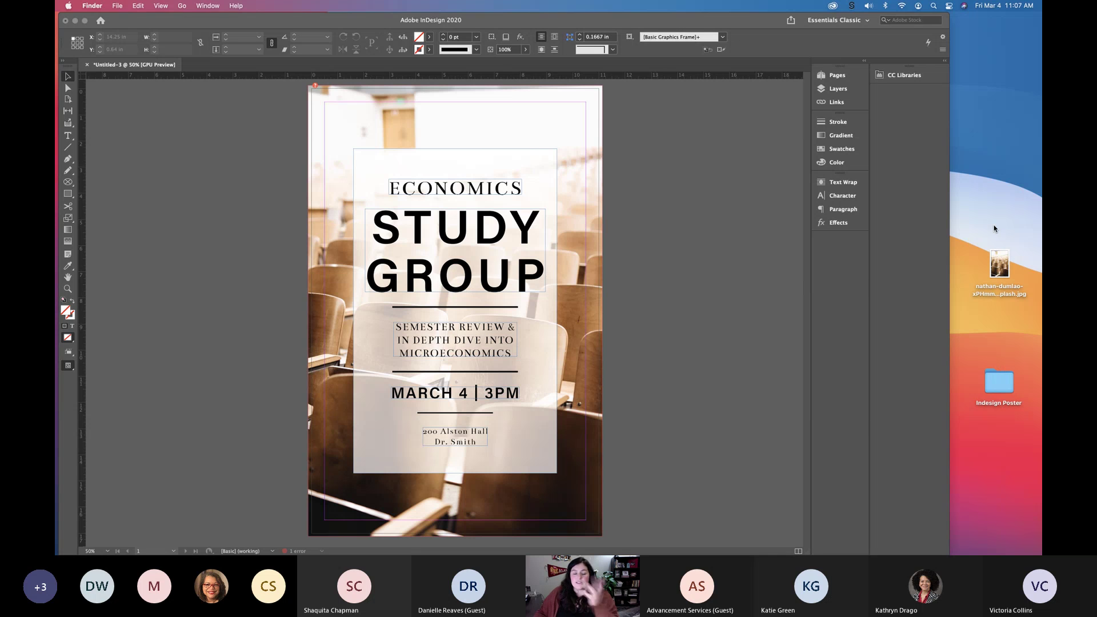
{"action": "left_click", "coordinate": [315, 88]}
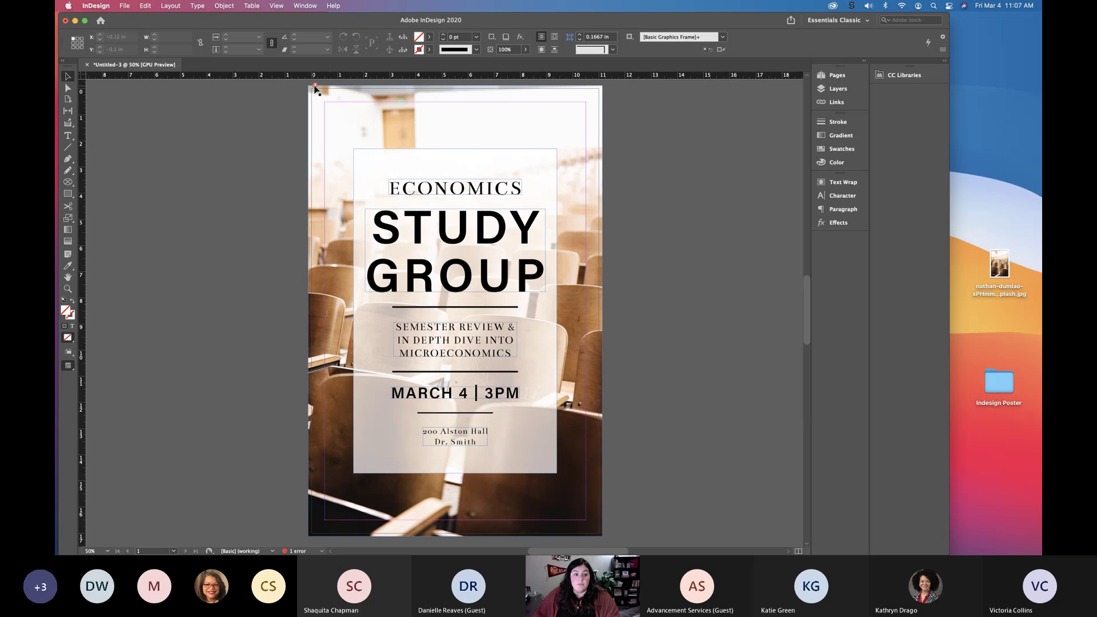
{"action": "left_click", "coordinate": [314, 87]}
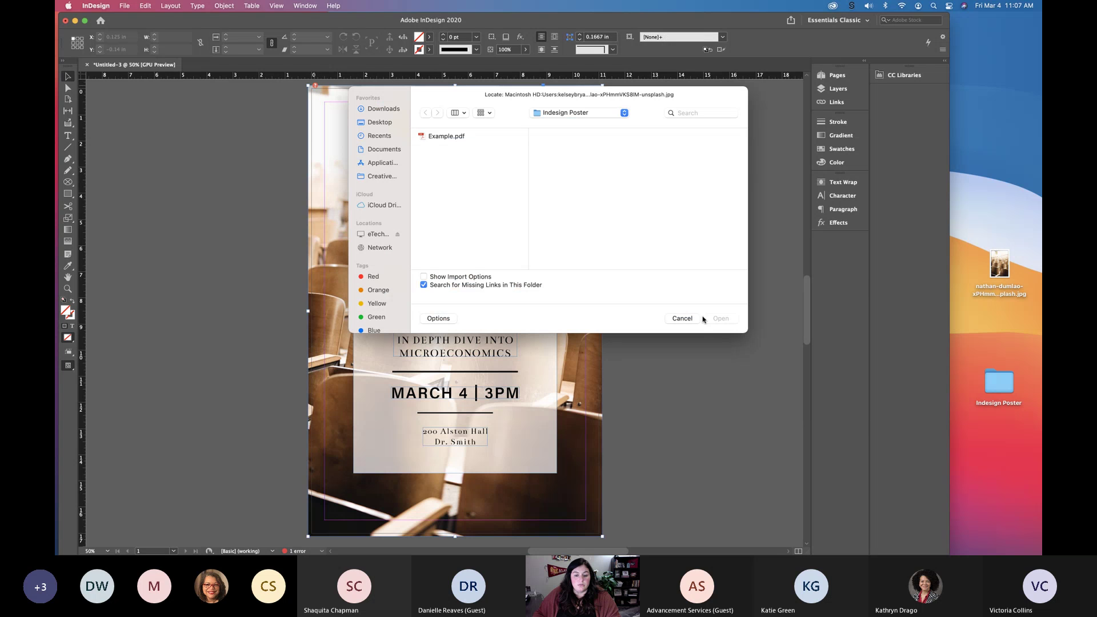
{"action": "left_click", "coordinate": [682, 318]}
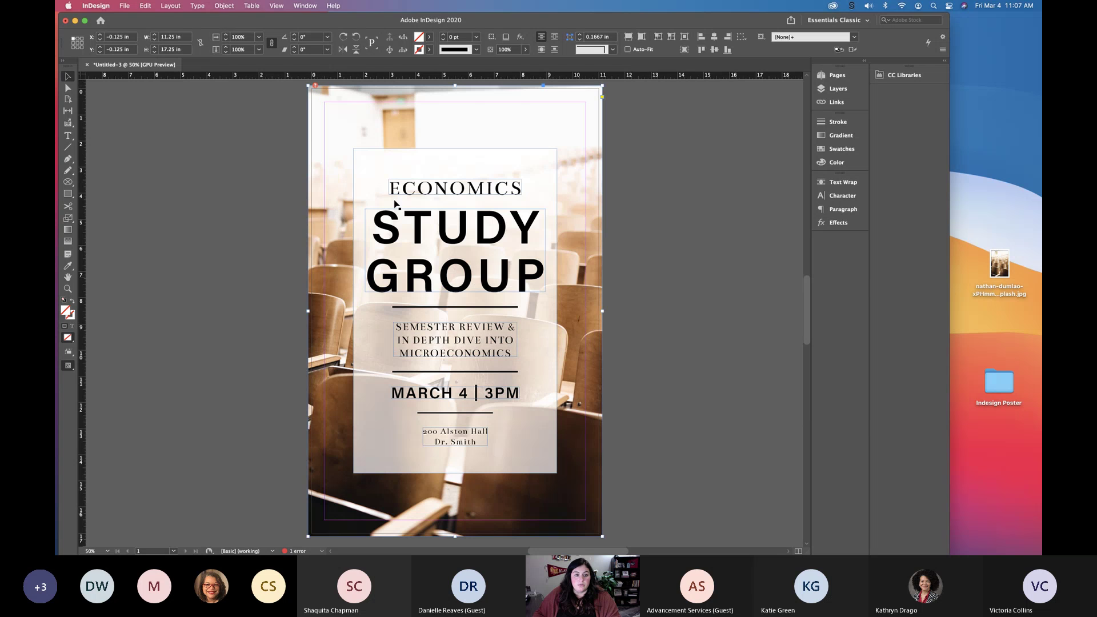
- Try relinking the missing background photo to its file on the Desktop from the frame's warning badge, and undo the relink
{"action": "left_click", "coordinate": [316, 87]}
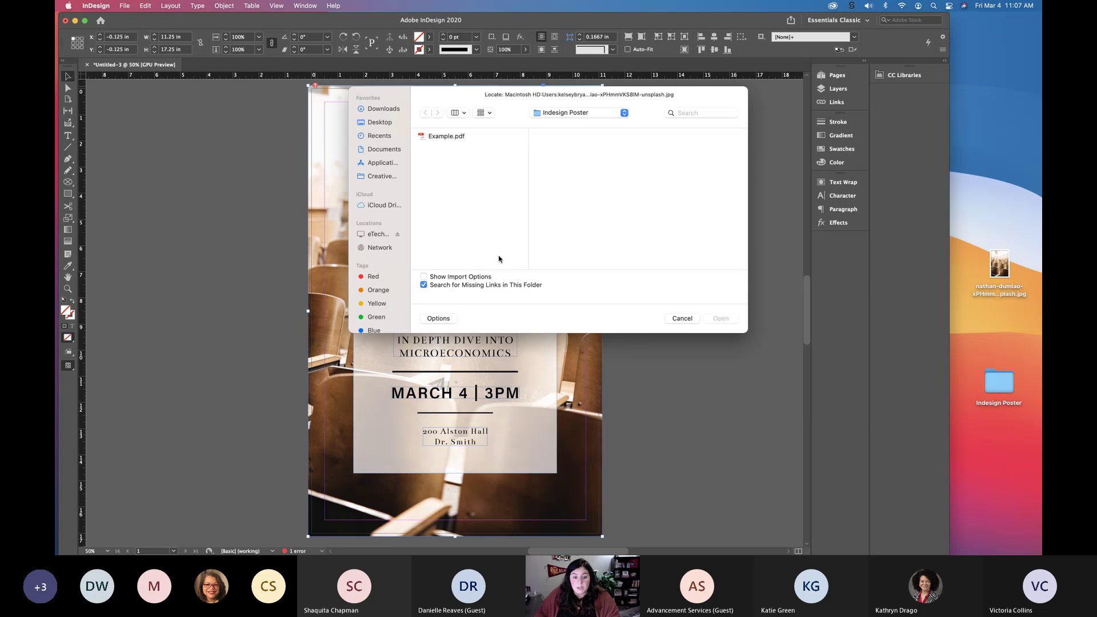
{"action": "left_click", "coordinate": [378, 123]}
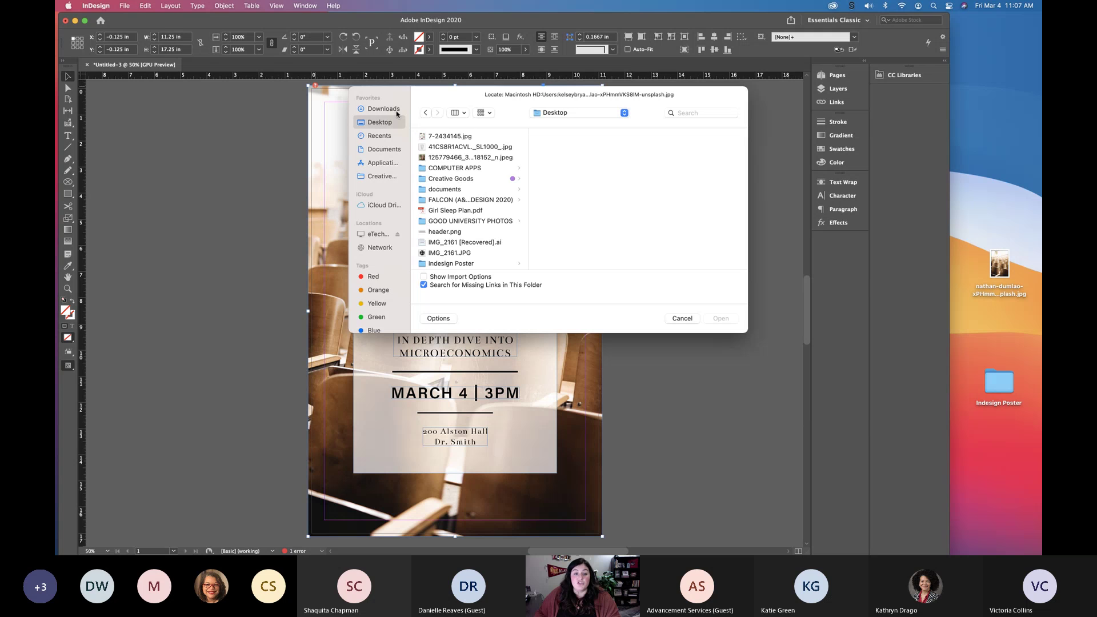
{"action": "scroll", "coordinate": [474, 230], "scroll_direction": "down", "scroll_amount": 10}
{"action": "scroll", "coordinate": [474, 231], "scroll_direction": "up", "scroll_amount": 6}
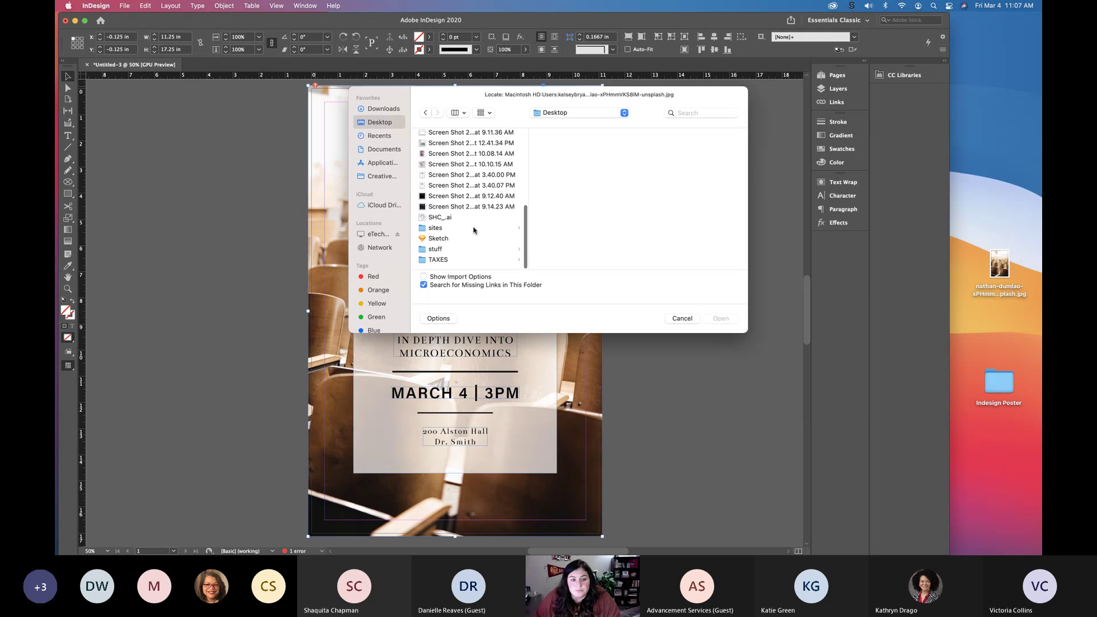
{"action": "scroll", "coordinate": [474, 230], "scroll_direction": "up", "scroll_amount": 1}
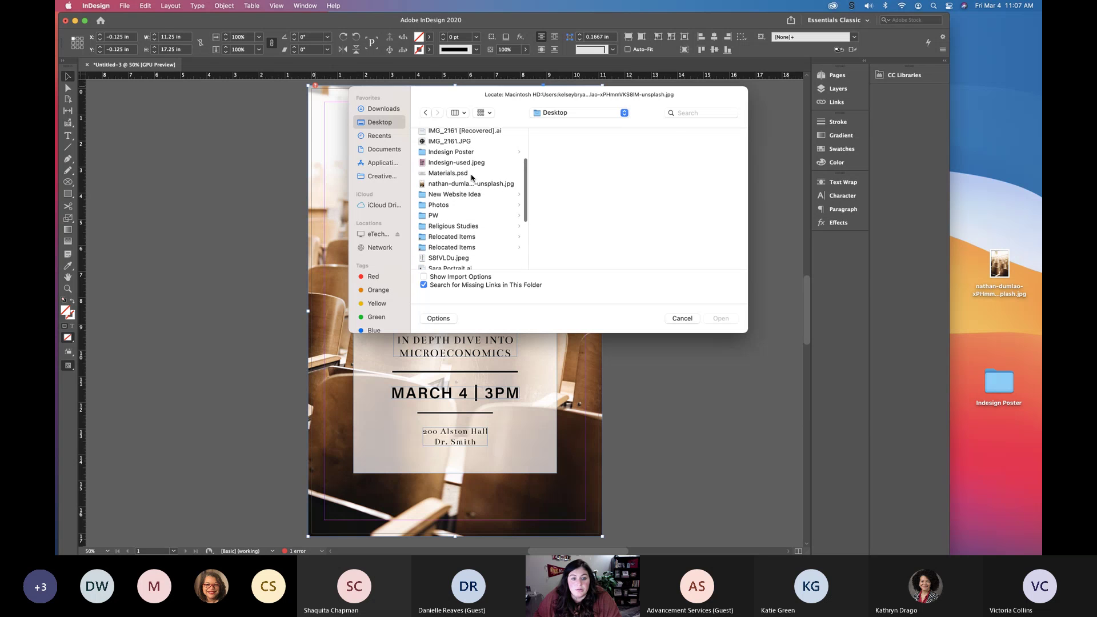
{"action": "left_click", "coordinate": [472, 184]}
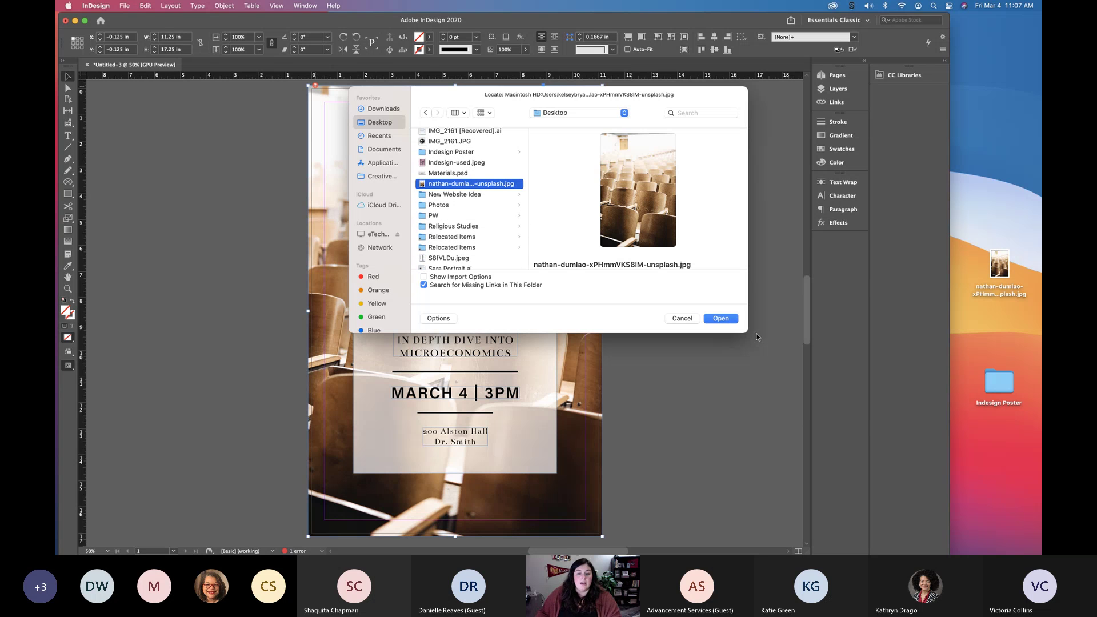
{"action": "left_click", "coordinate": [720, 319]}
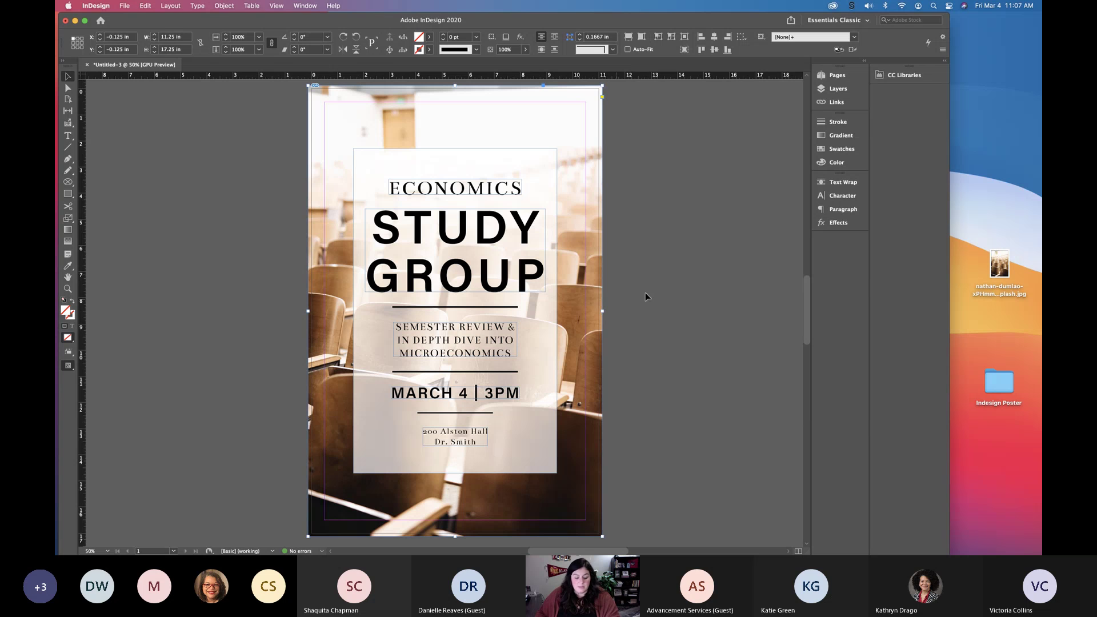
{"action": "key", "text": "super+z"}
{"action": "left_click", "coordinate": [601, 85]}
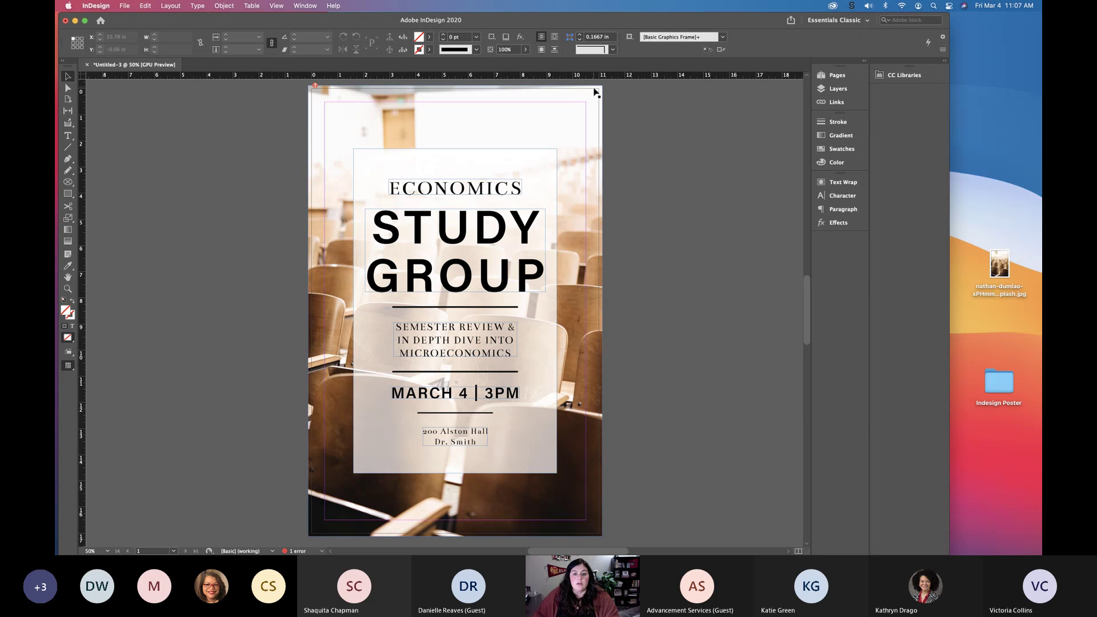
- Relink the missing background photo to its JPEG file on the Desktop, working from the document's list of links
{"action": "left_click", "coordinate": [836, 102]}
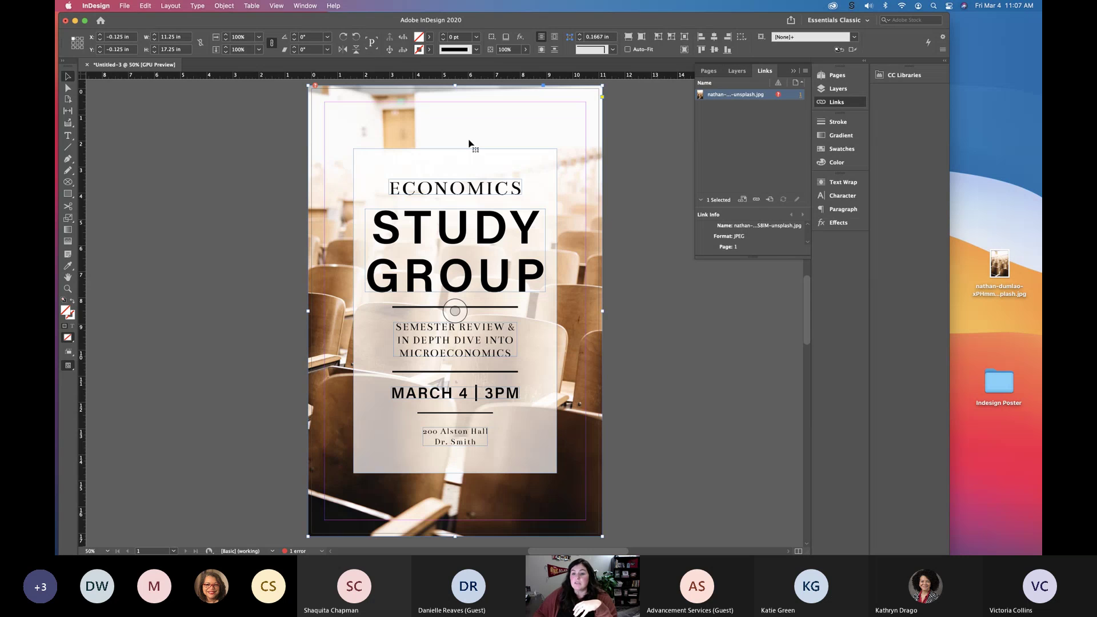
{"action": "double_click", "coordinate": [779, 96]}
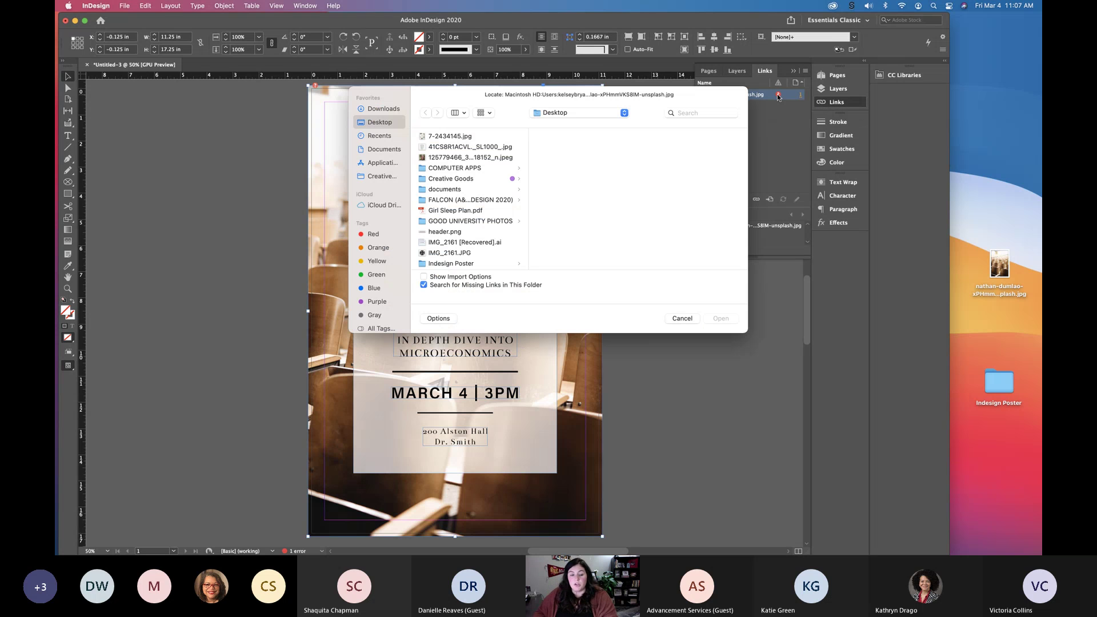
{"action": "scroll", "coordinate": [461, 228], "scroll_direction": "down", "scroll_amount": 10}
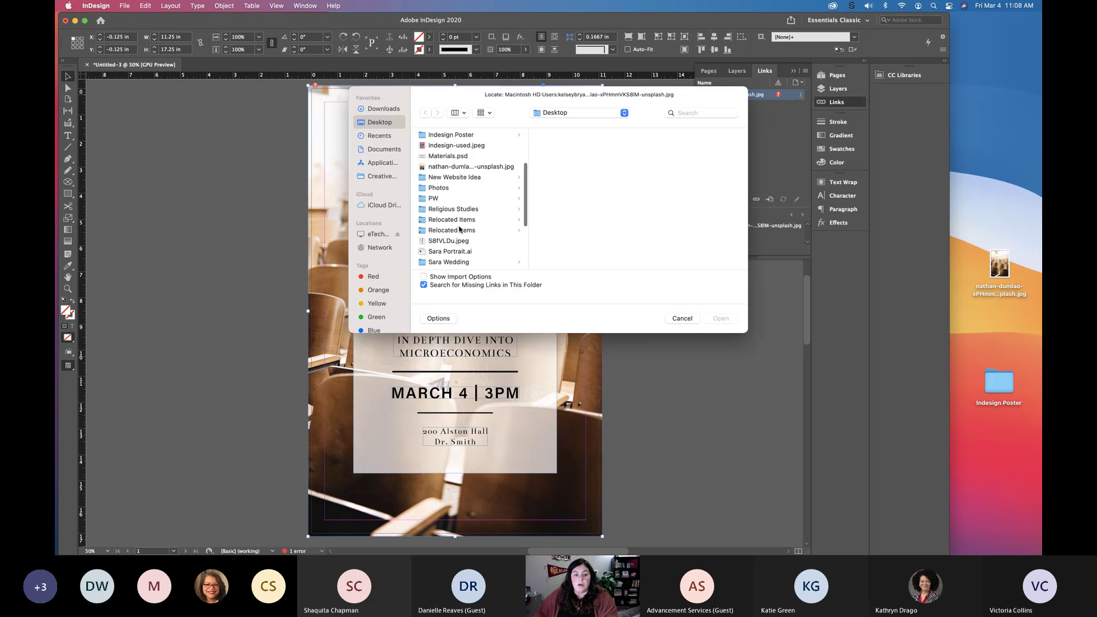
{"action": "scroll", "coordinate": [461, 179], "scroll_direction": "up", "scroll_amount": 3}
{"action": "left_click", "coordinate": [465, 167]}
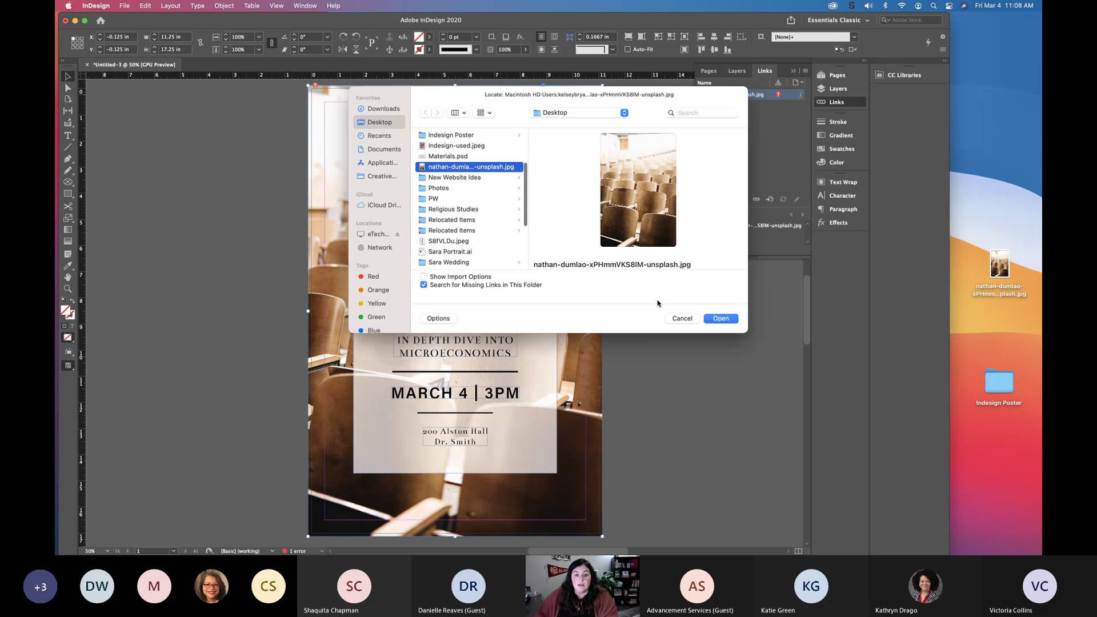
{"action": "left_click", "coordinate": [728, 343]}
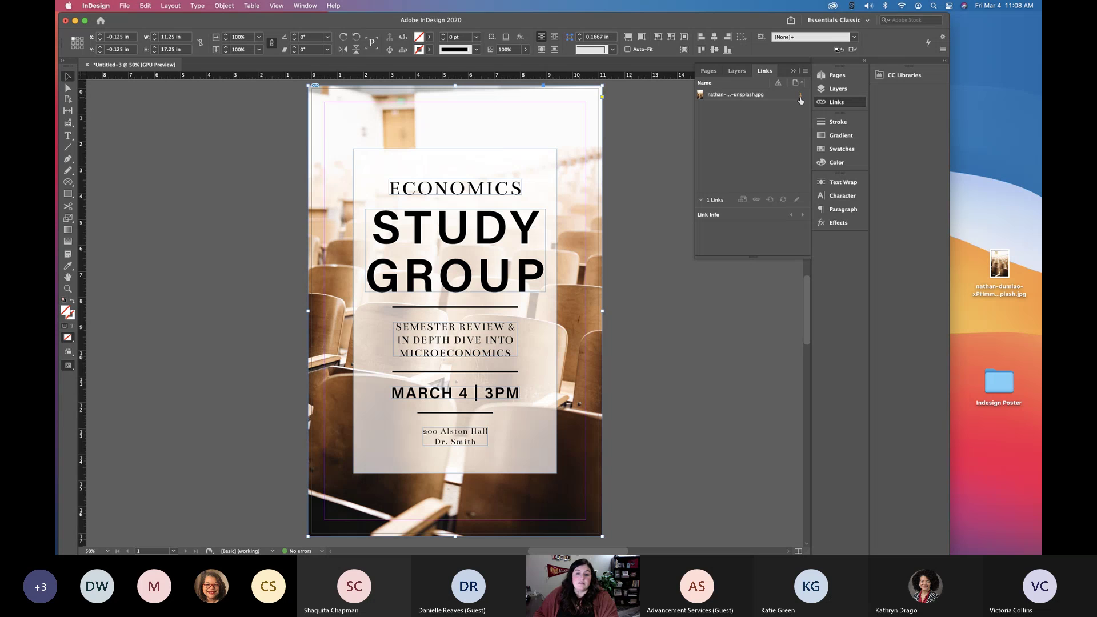
{"action": "left_click", "coordinate": [793, 70]}
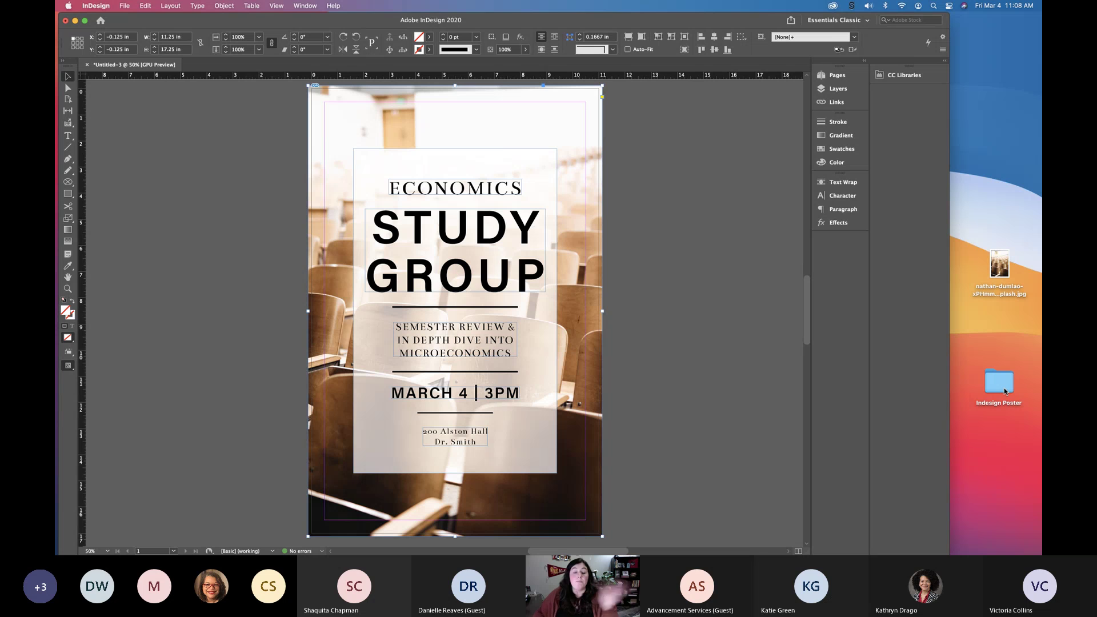
- Select all objects on the poster and align their horizontal centers to the page
{"action": "left_click", "coordinate": [716, 201]}
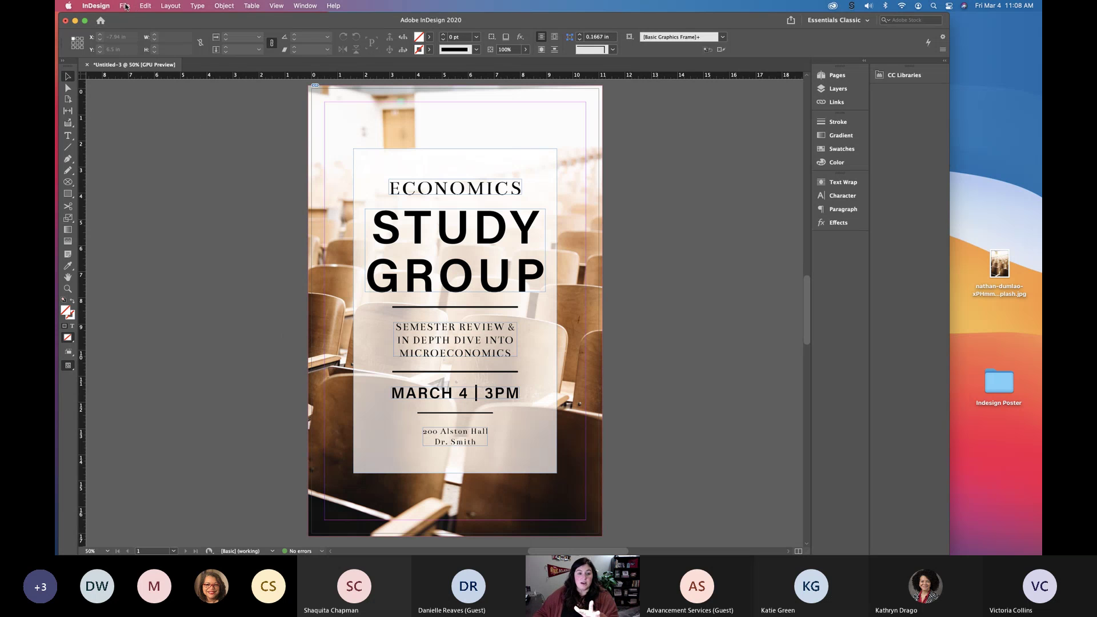
{"action": "left_click_drag", "start_coordinate": [247, 98], "coordinate": [724, 533]}
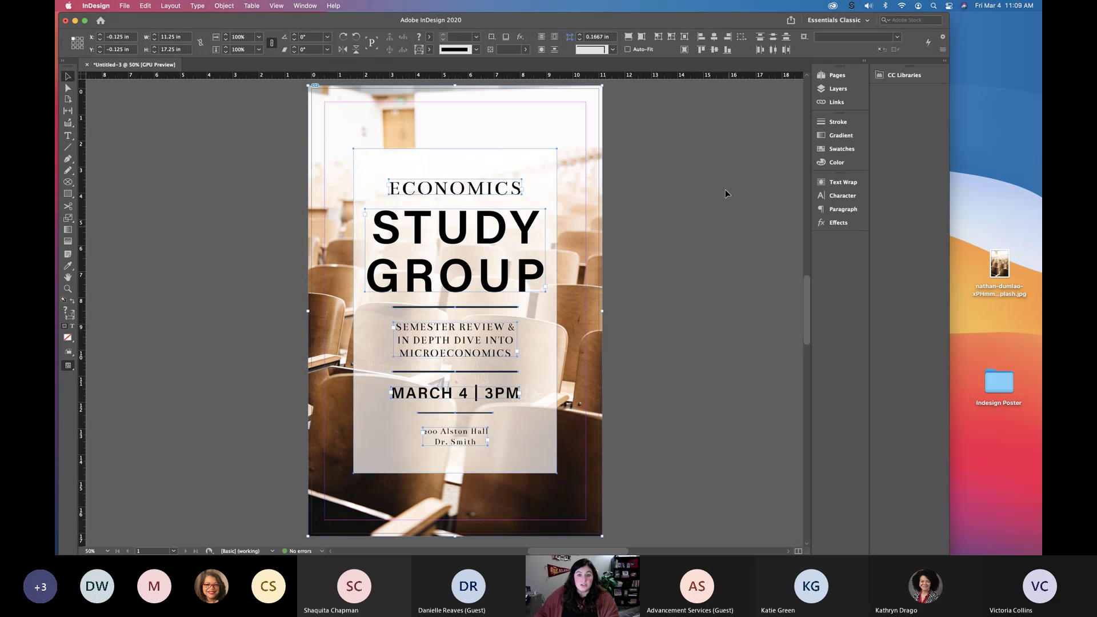
{"action": "left_click", "coordinate": [741, 37]}
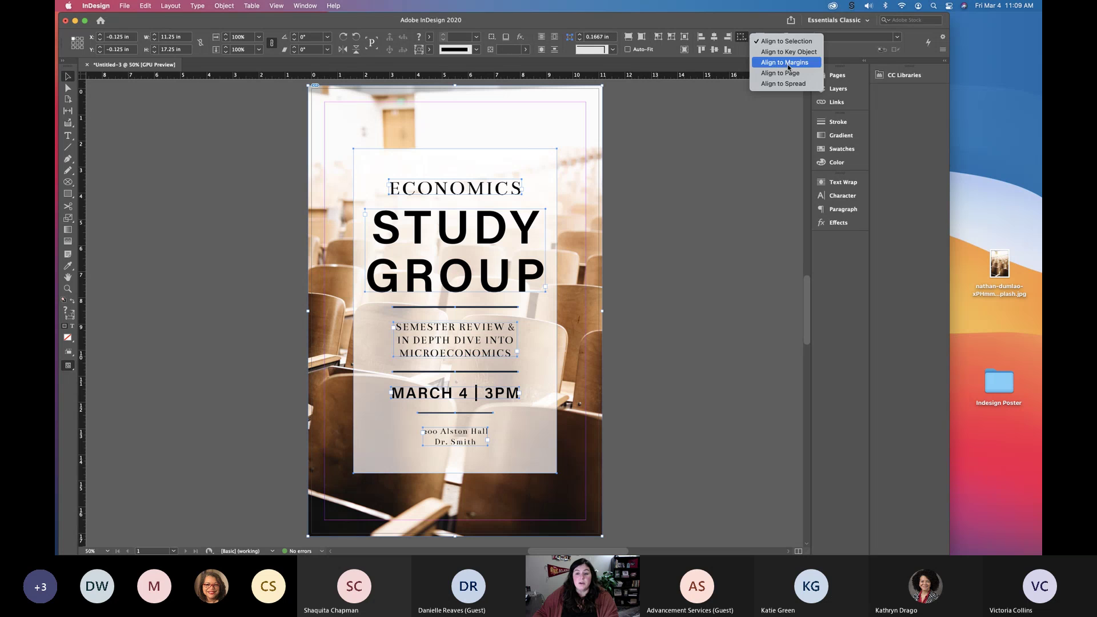
{"action": "left_click", "coordinate": [783, 74]}
{"action": "left_click", "coordinate": [715, 38]}
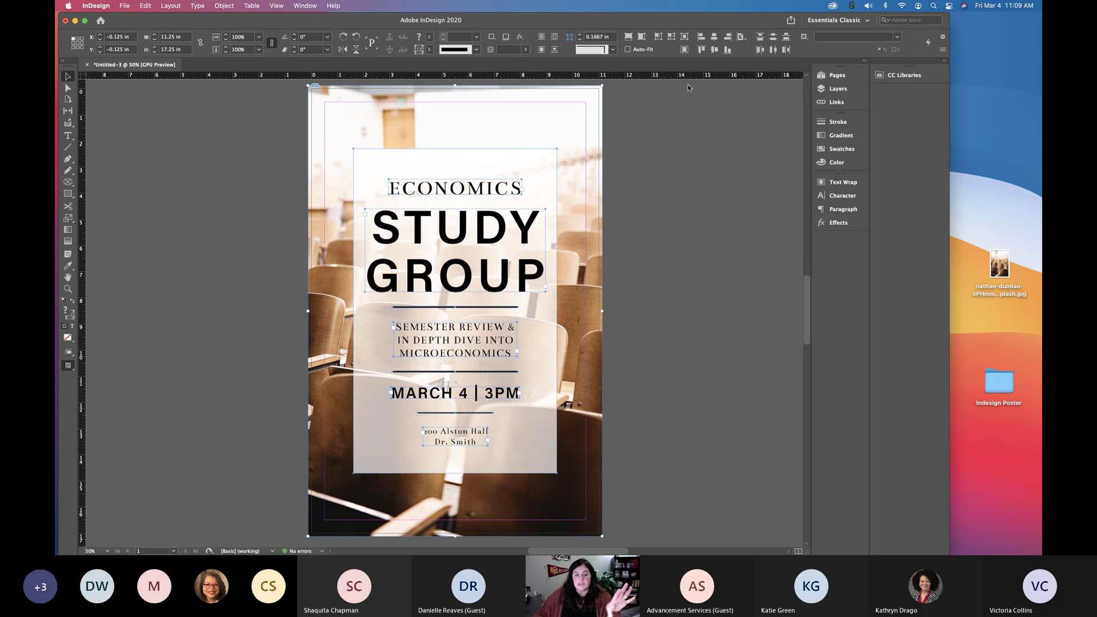
- Deselect everything and check the poster in preview without guides and frame edges
{"action": "left_click", "coordinate": [673, 338]}
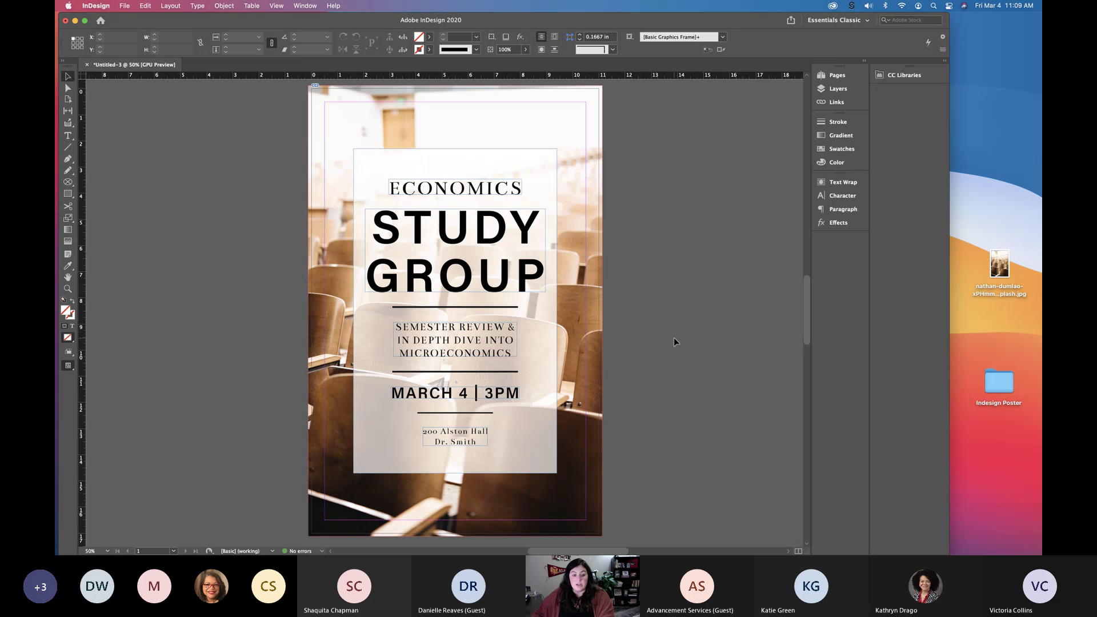
{"action": "key", "text": "w"}
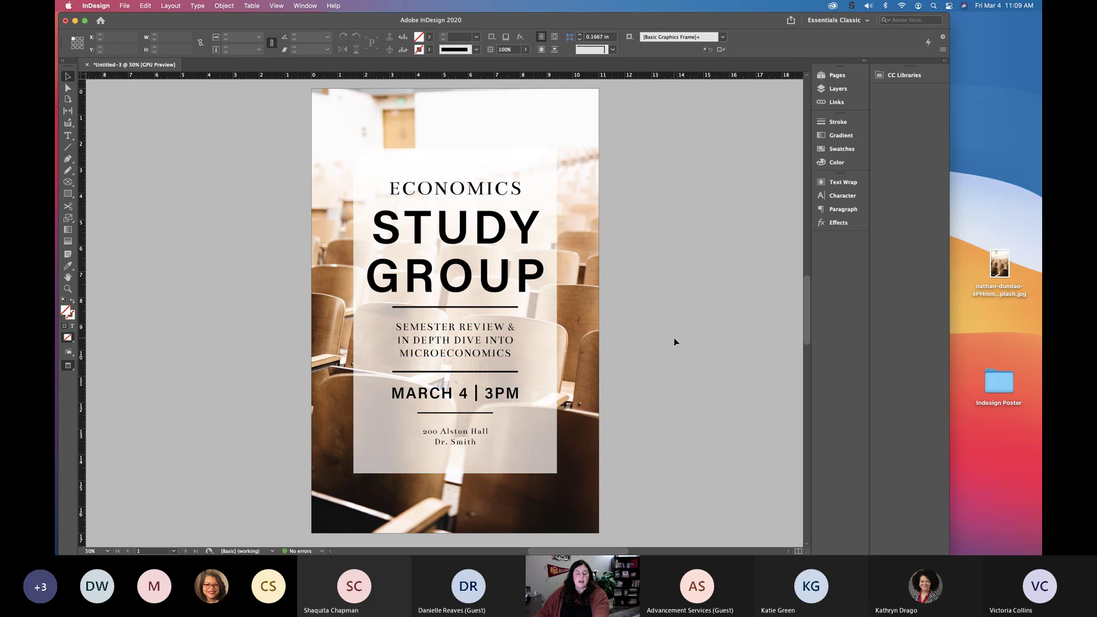
{"action": "key", "text": "w"}
- Save the document as Indesign Poster in InDesign 2020 document format, inside the Indesign Poster folder on the Desktop
{"action": "left_click", "coordinate": [128, 6]}
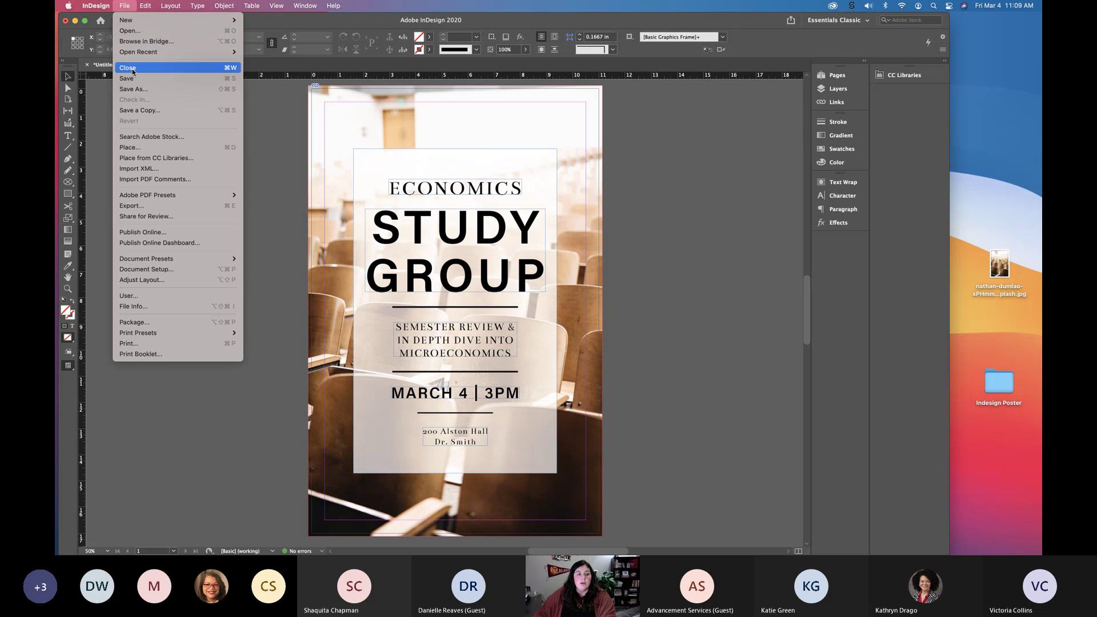
{"action": "left_click", "coordinate": [134, 89]}
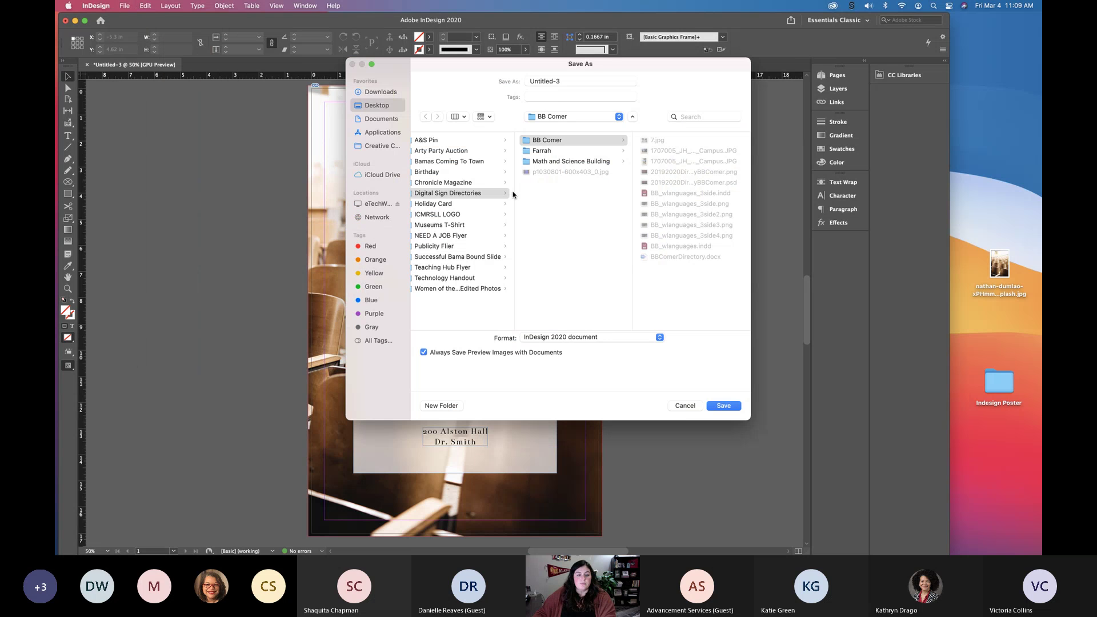
{"action": "left_click", "coordinate": [377, 106]}
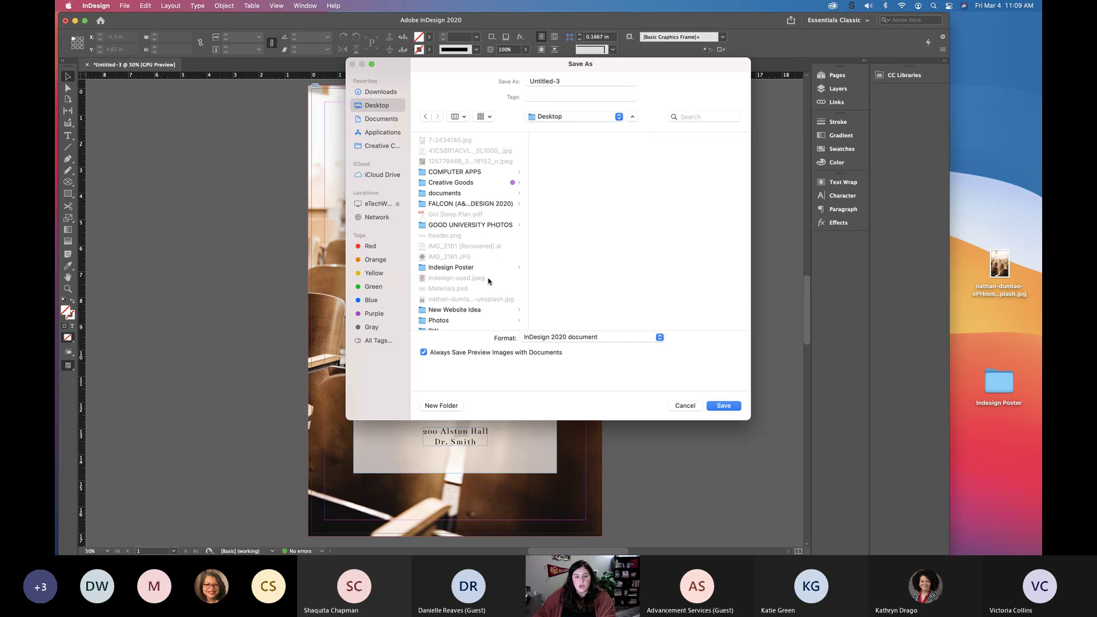
{"action": "left_click", "coordinate": [452, 267]}
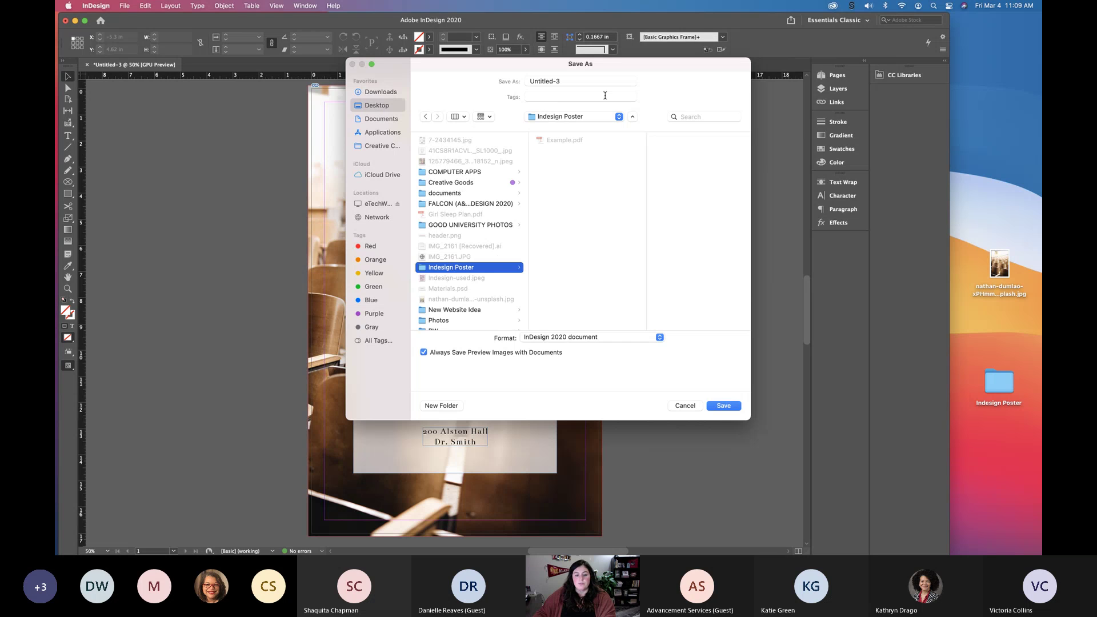
{"action": "left_click", "coordinate": [580, 338]}
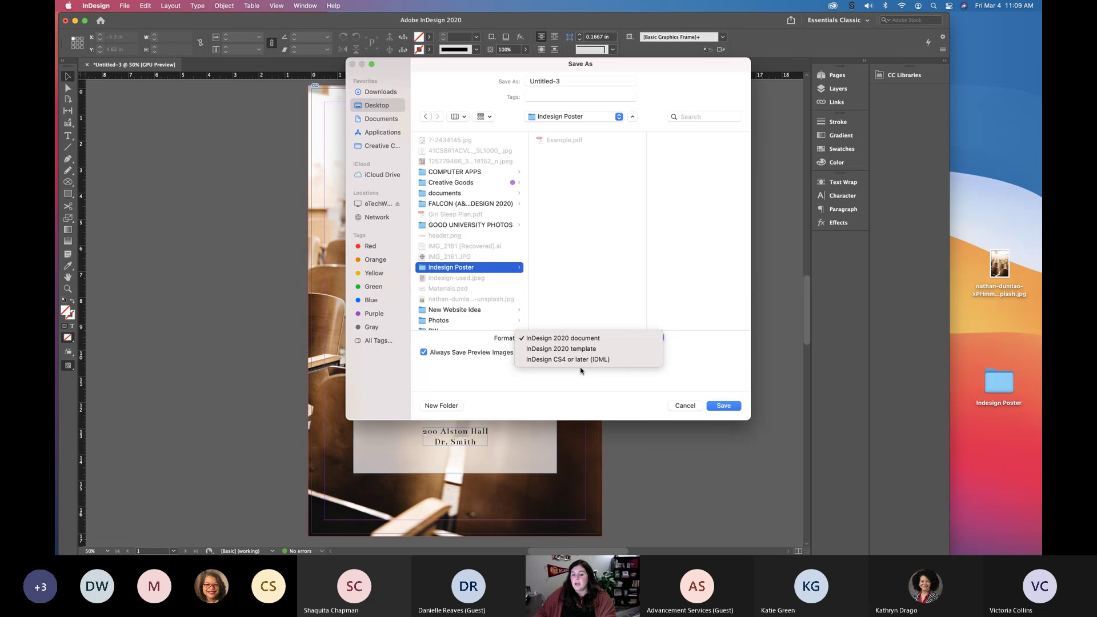
{"action": "left_click", "coordinate": [597, 339]}
{"action": "left_click", "coordinate": [568, 81]}
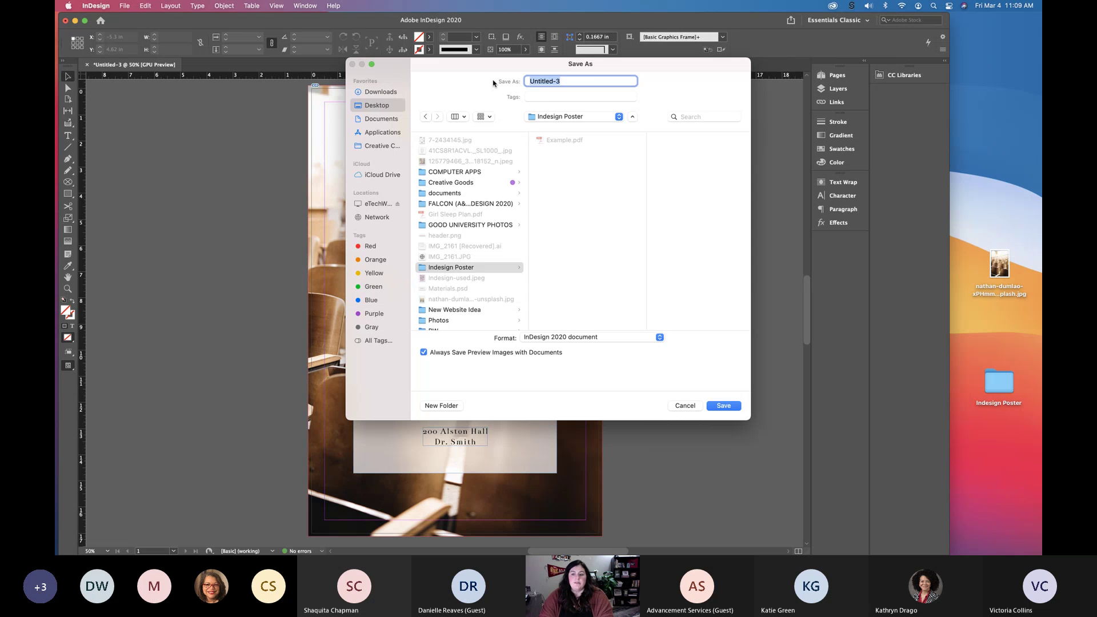
{"action": "type", "text": "Indesig"}
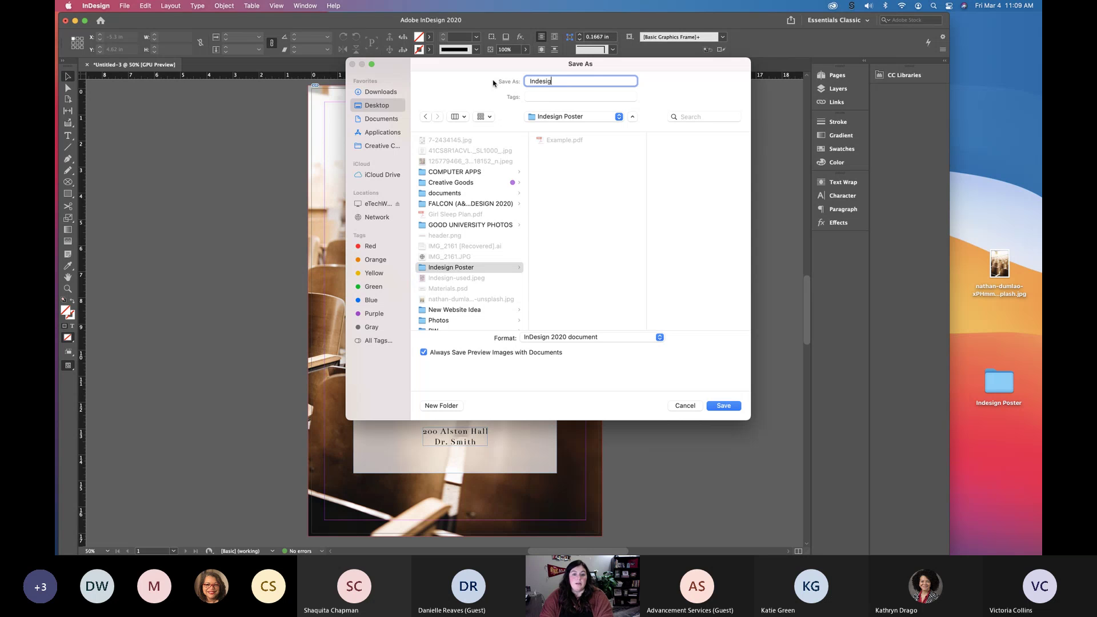
{"action": "type", "text": "n Poster"}
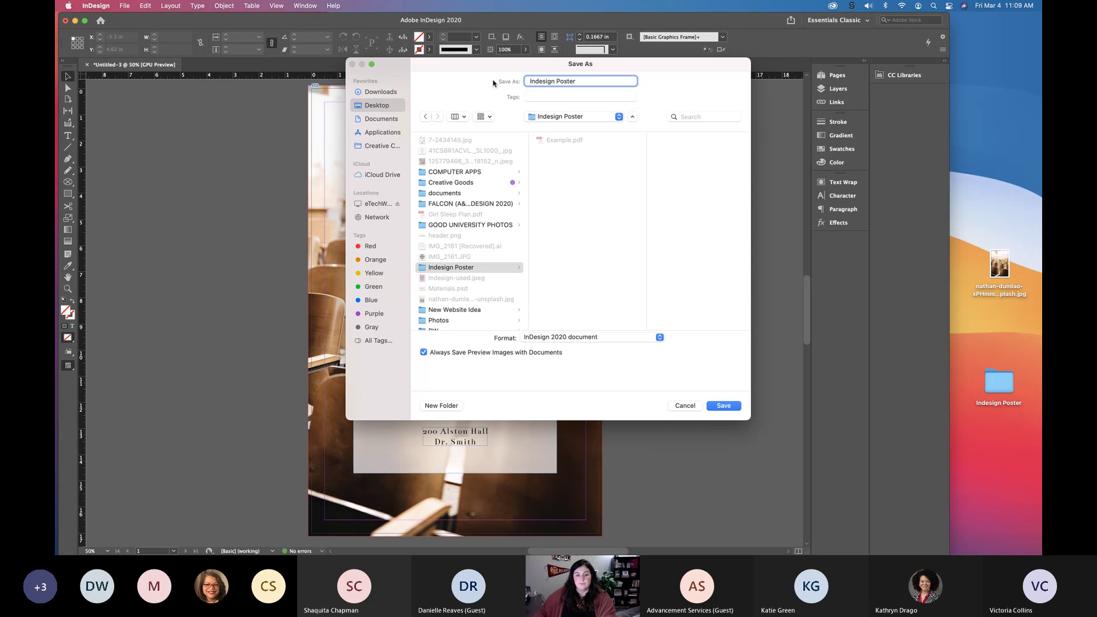
{"action": "left_click", "coordinate": [725, 407]}
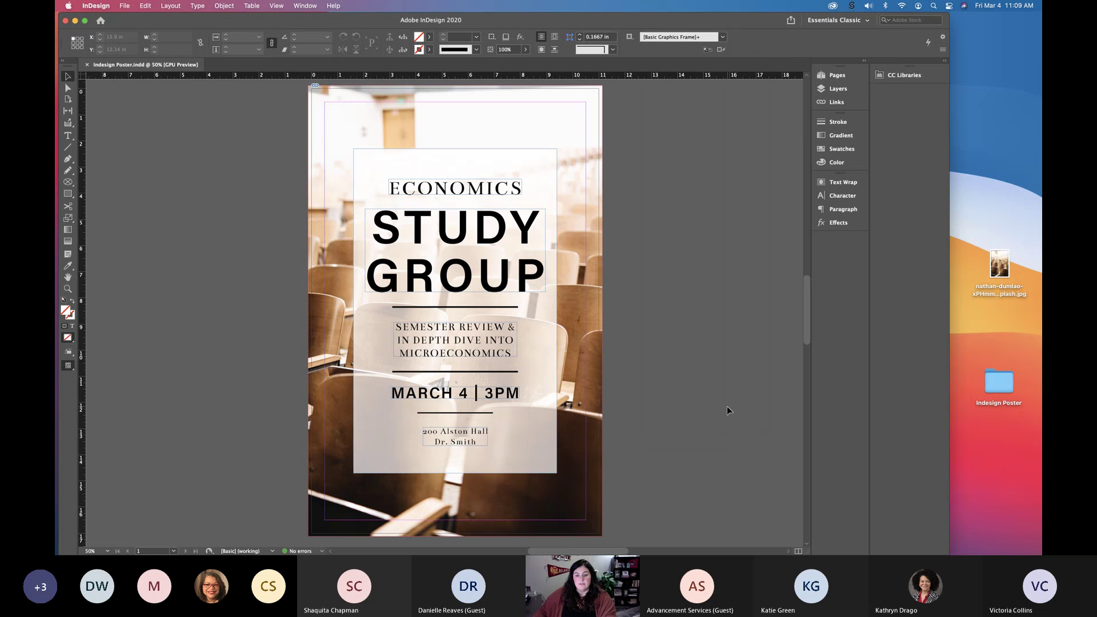
- Begin exporting the poster as Adobe PDF (Print) under the name Indesign Poster in the Indesign Poster folder
{"action": "left_click", "coordinate": [126, 6]}
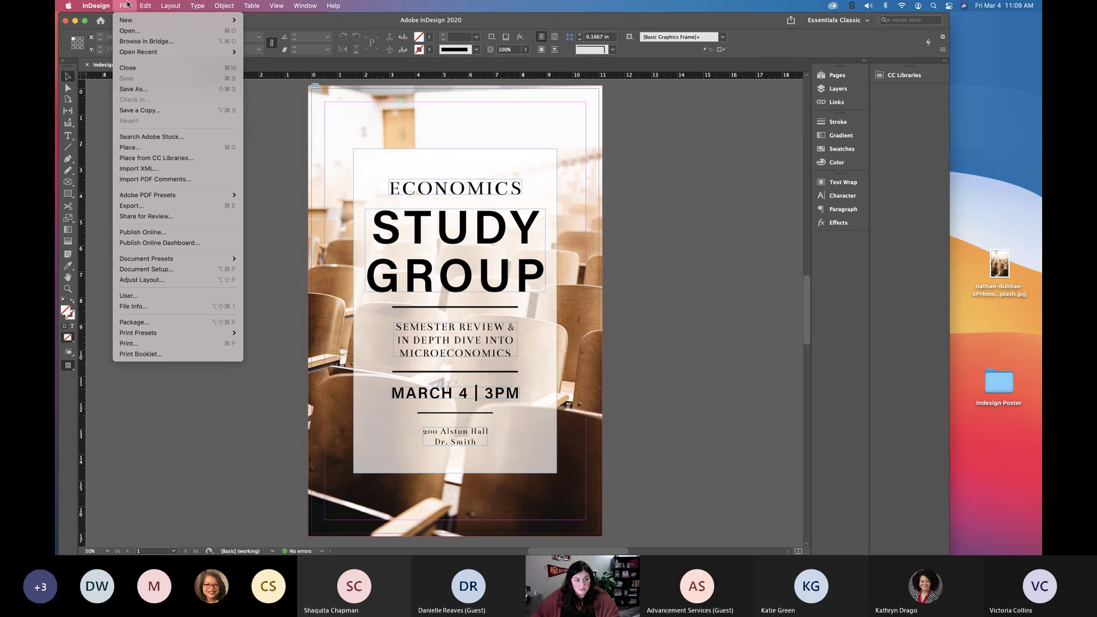
{"action": "left_click", "coordinate": [152, 207]}
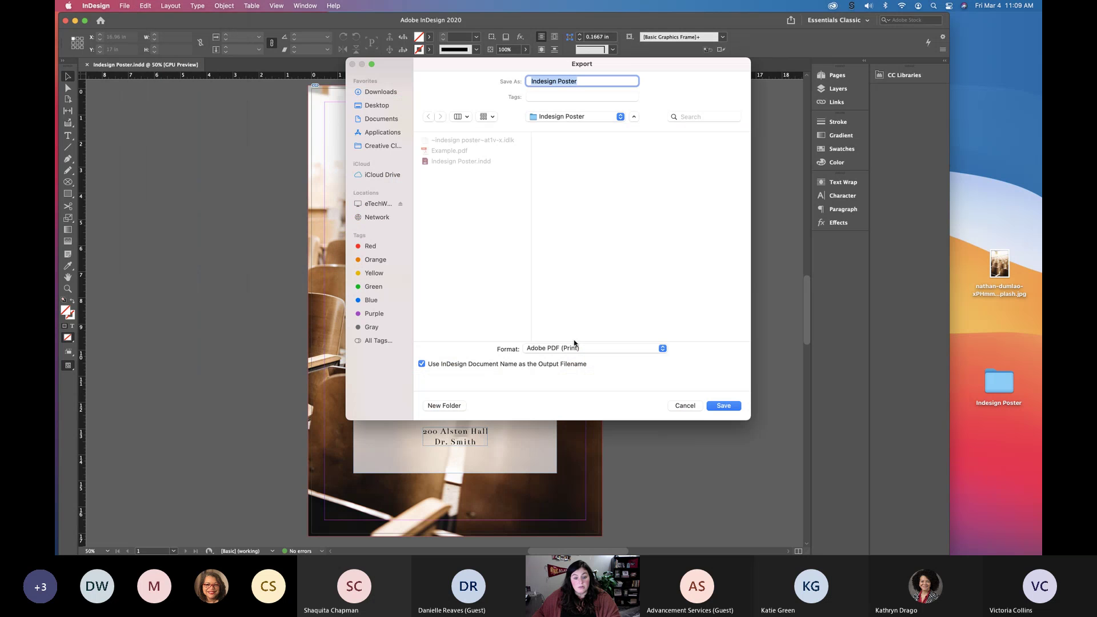
{"action": "left_click", "coordinate": [575, 345]}
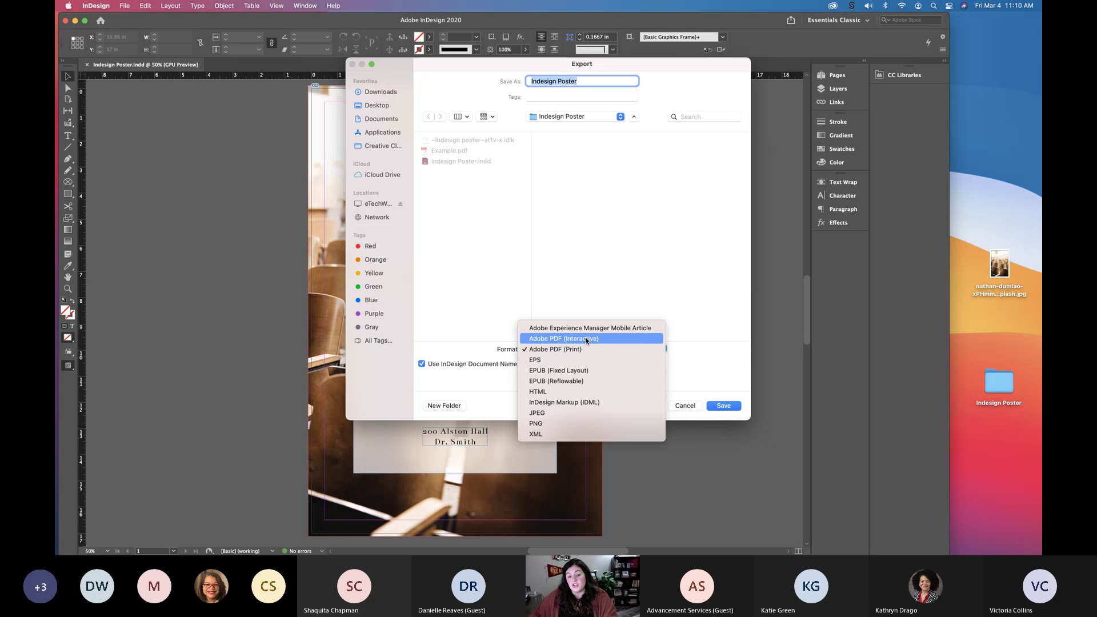
{"action": "left_click", "coordinate": [554, 351]}
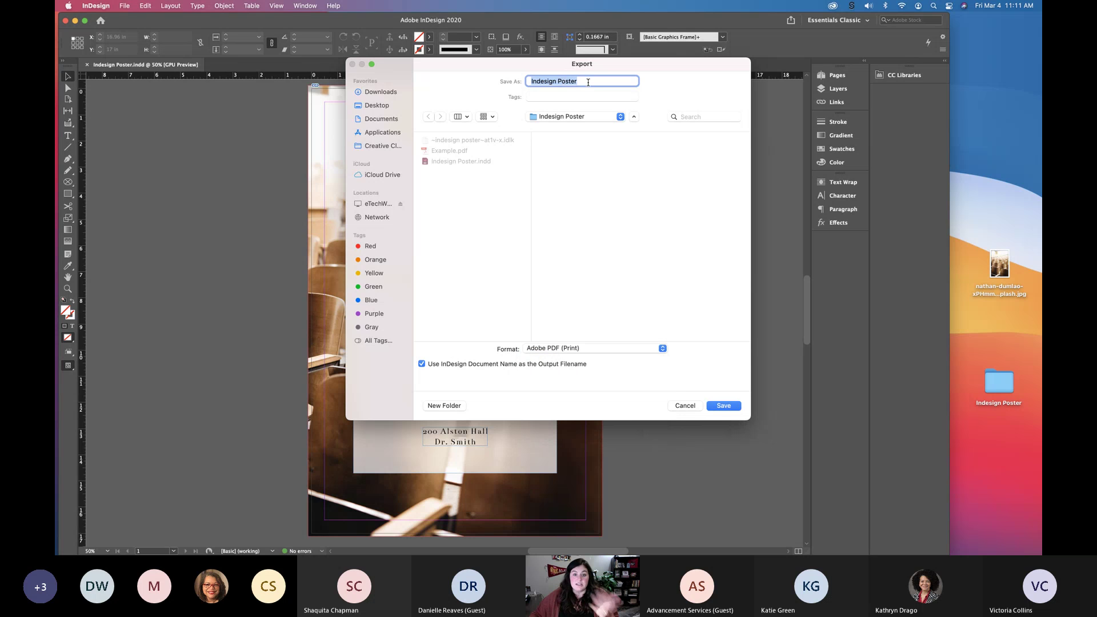
{"action": "left_click", "coordinate": [732, 408]}
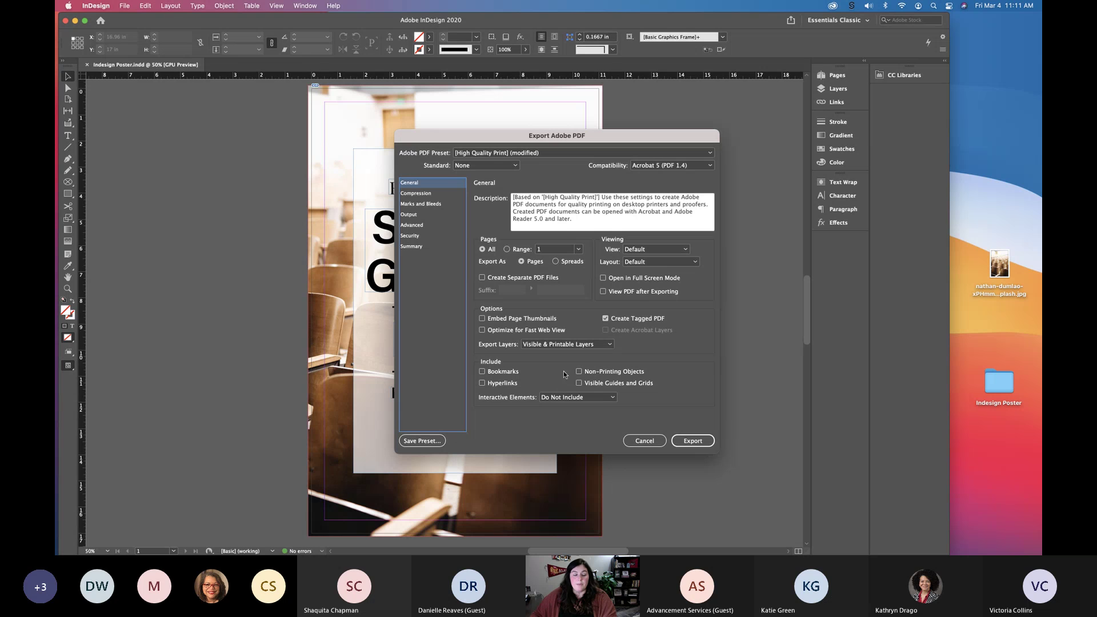
- Add crop marks and bleed marks to the PDF settings and export the file
{"action": "left_click", "coordinate": [414, 206]}
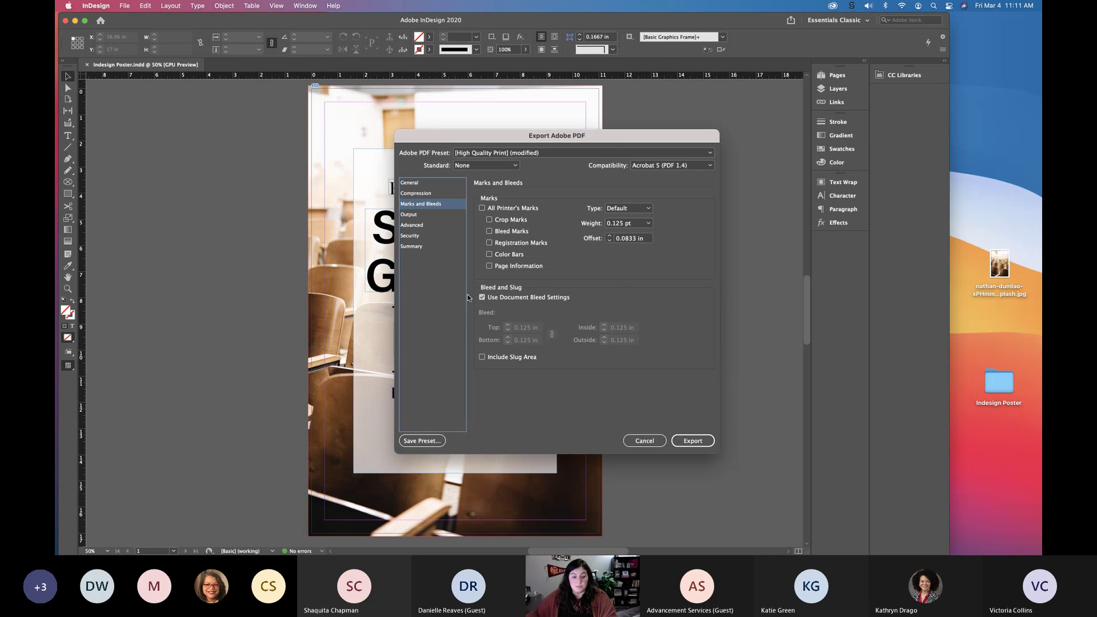
{"action": "left_click", "coordinate": [490, 219]}
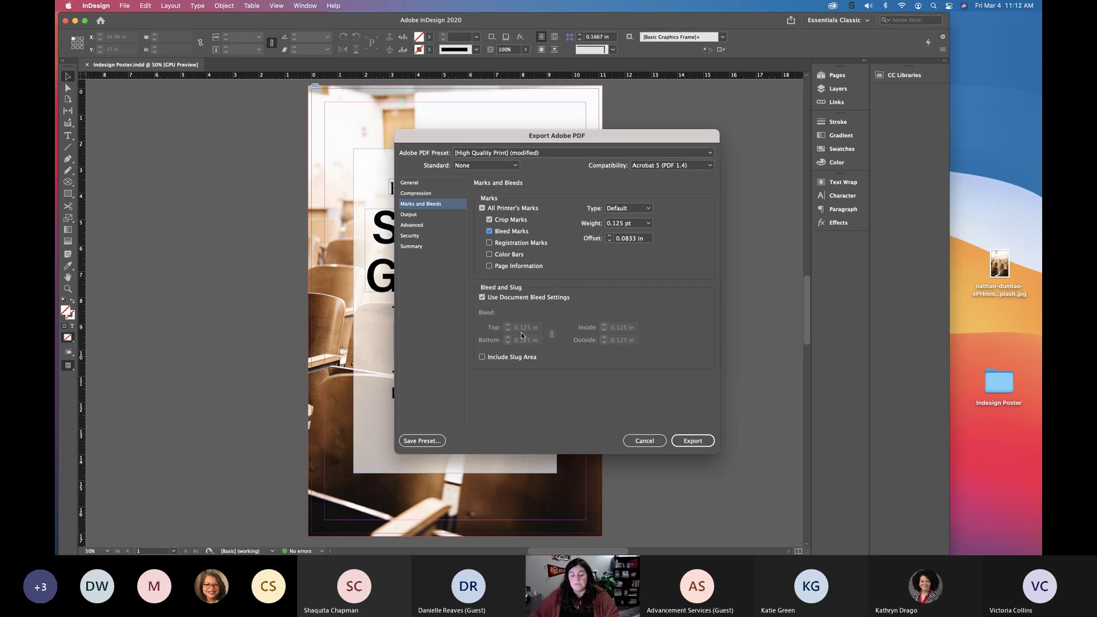
{"action": "left_click", "coordinate": [696, 444]}
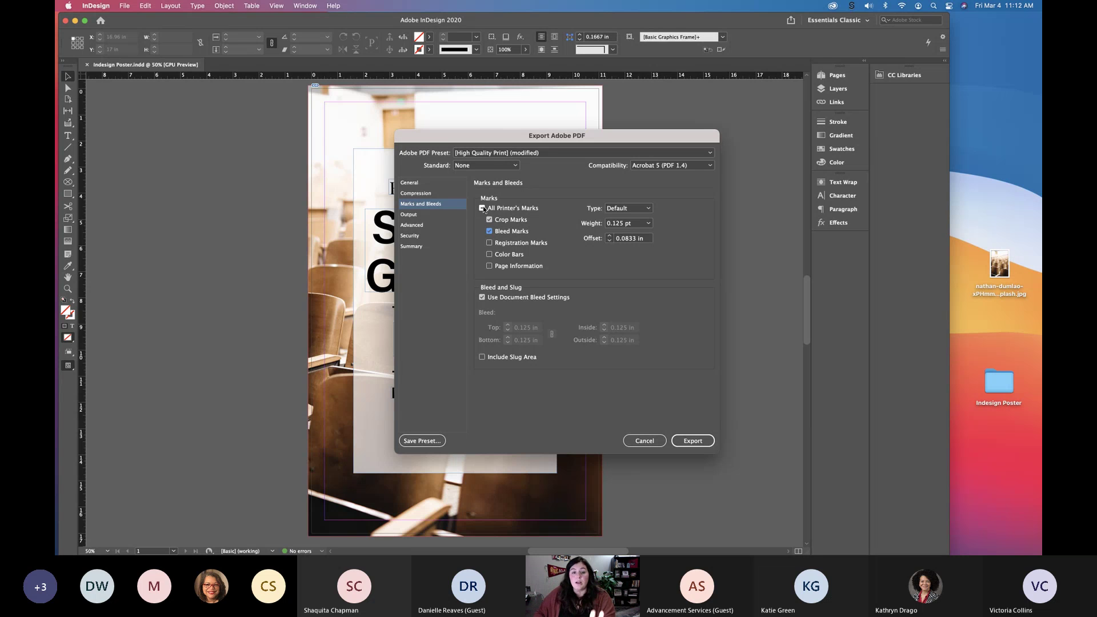
{"action": "left_click", "coordinate": [703, 444]}
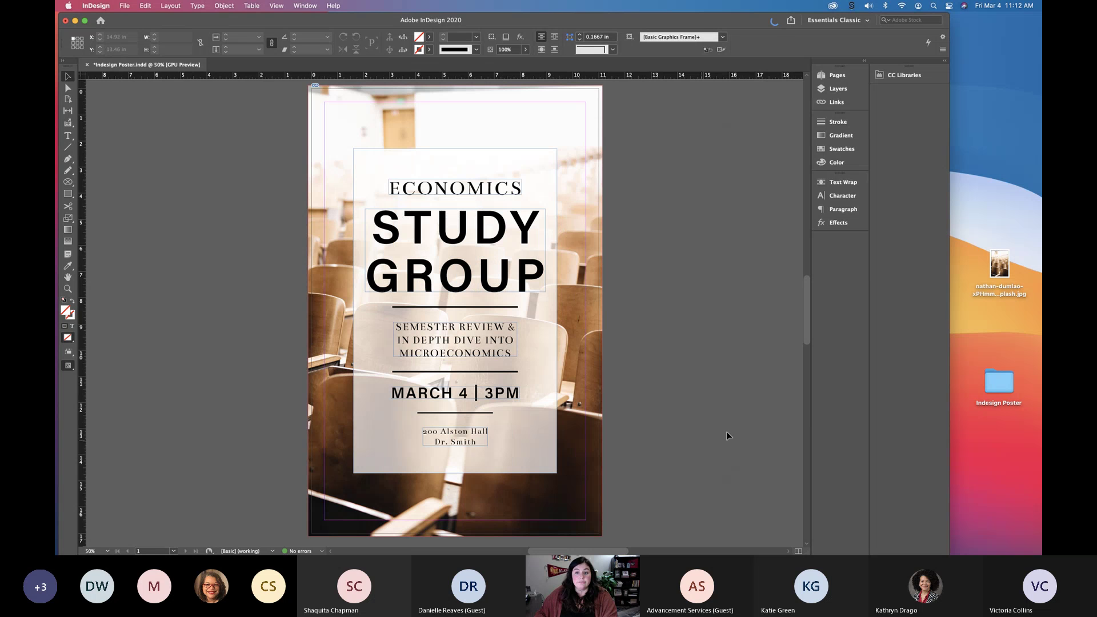
- Preview the exported Indesign Poster.pdf from the Indesign Poster folder on the Desktop in Finder, and close the folder window
{"action": "double_click", "coordinate": [998, 389]}
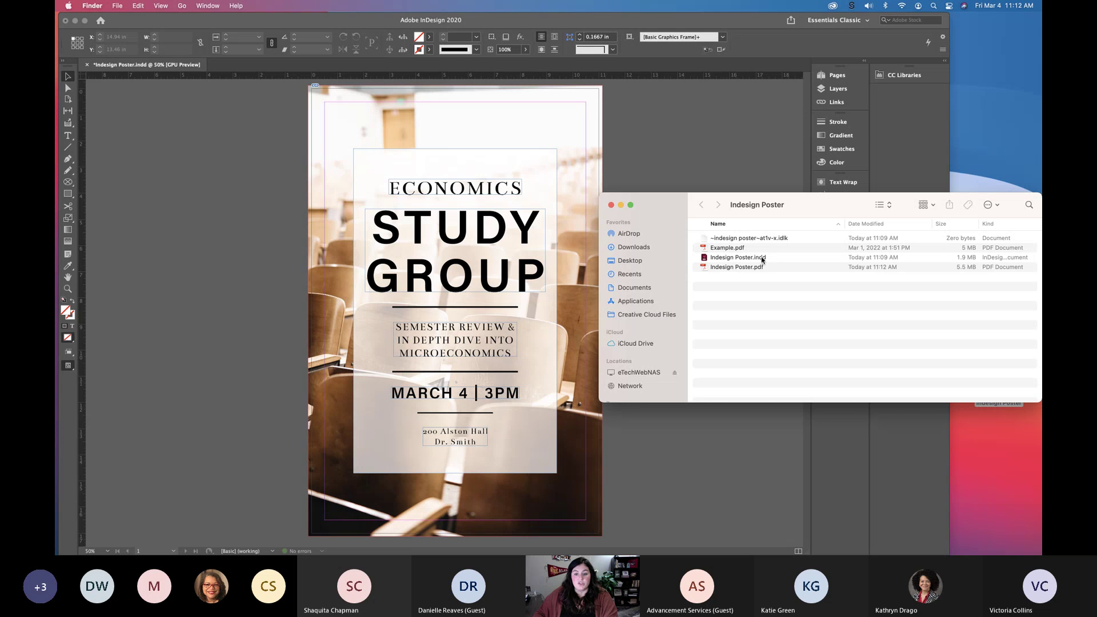
{"action": "left_click", "coordinate": [762, 268]}
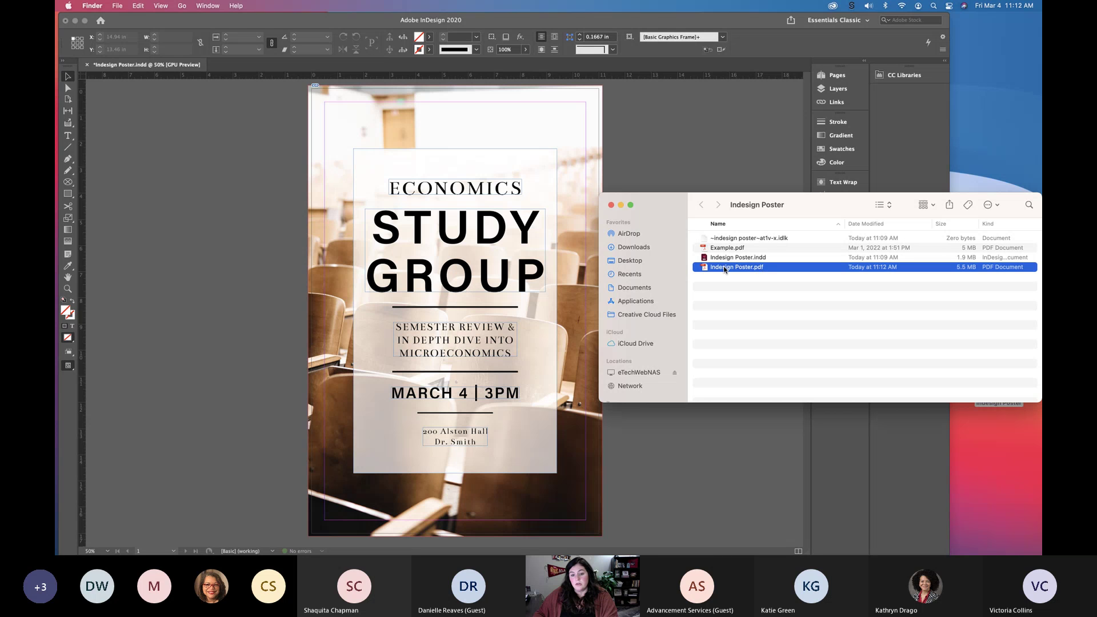
{"action": "key", "text": "space"}
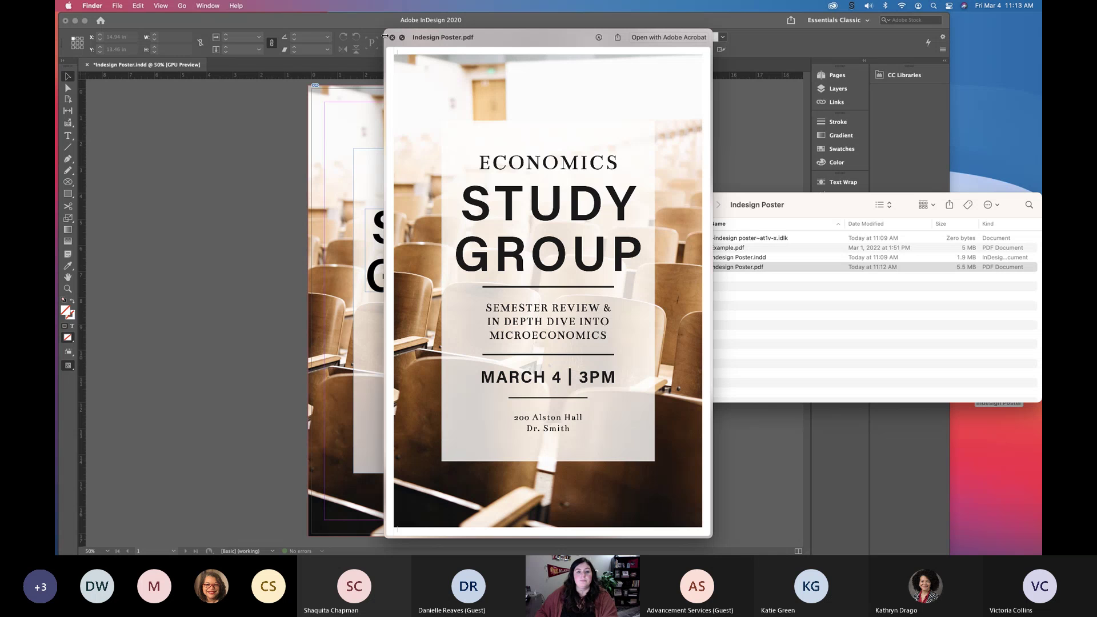
{"action": "key", "text": "space"}
{"action": "left_click", "coordinate": [610, 206]}
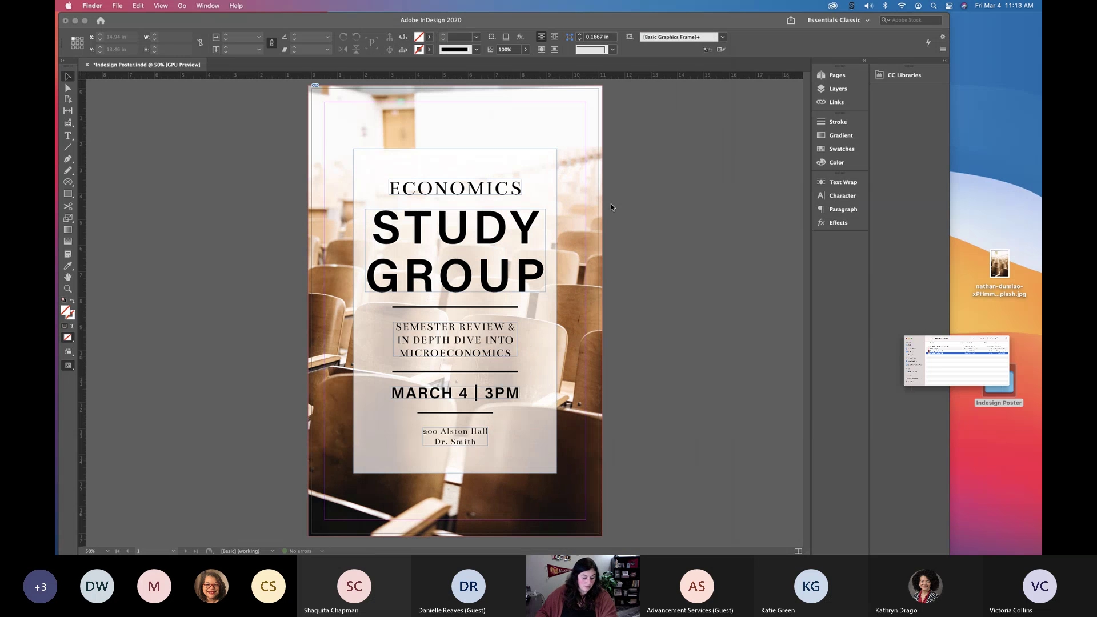
- Save and package the document as Indesign Poster Folder, including fonts, linked graphics, an IDML file and a High Quality Print PDF
{"action": "left_click", "coordinate": [124, 5]}
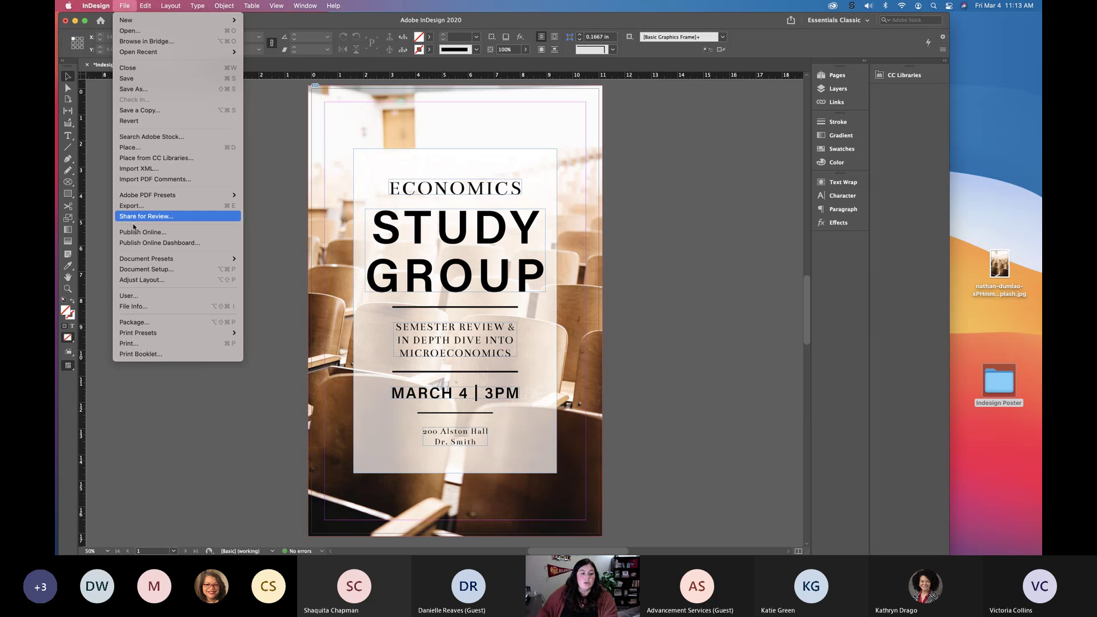
{"action": "left_click", "coordinate": [134, 323]}
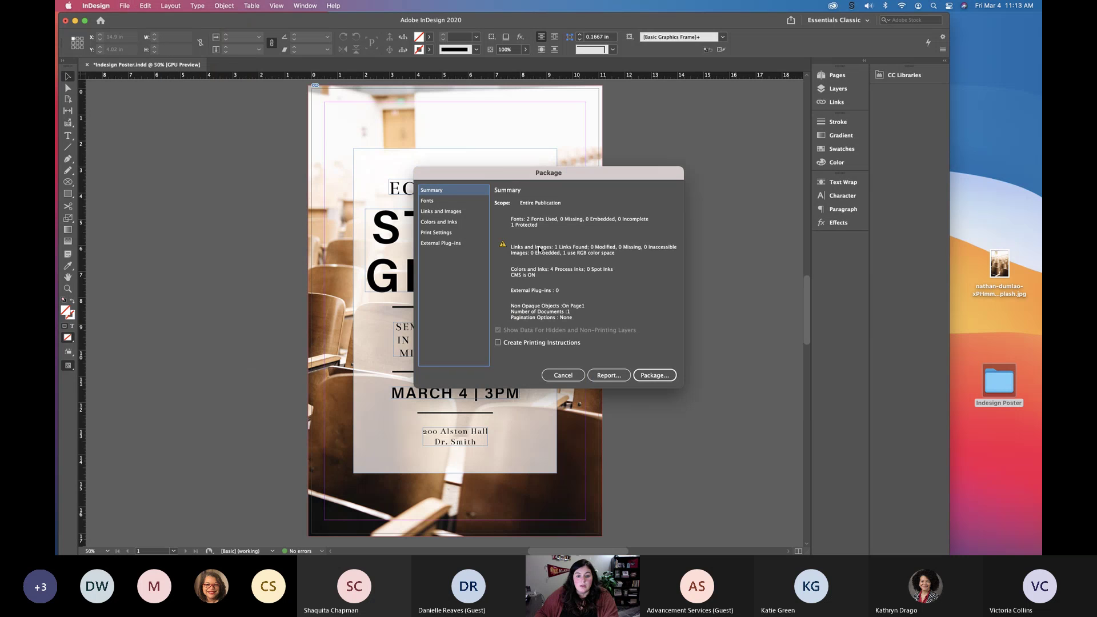
{"action": "left_click", "coordinate": [653, 375]}
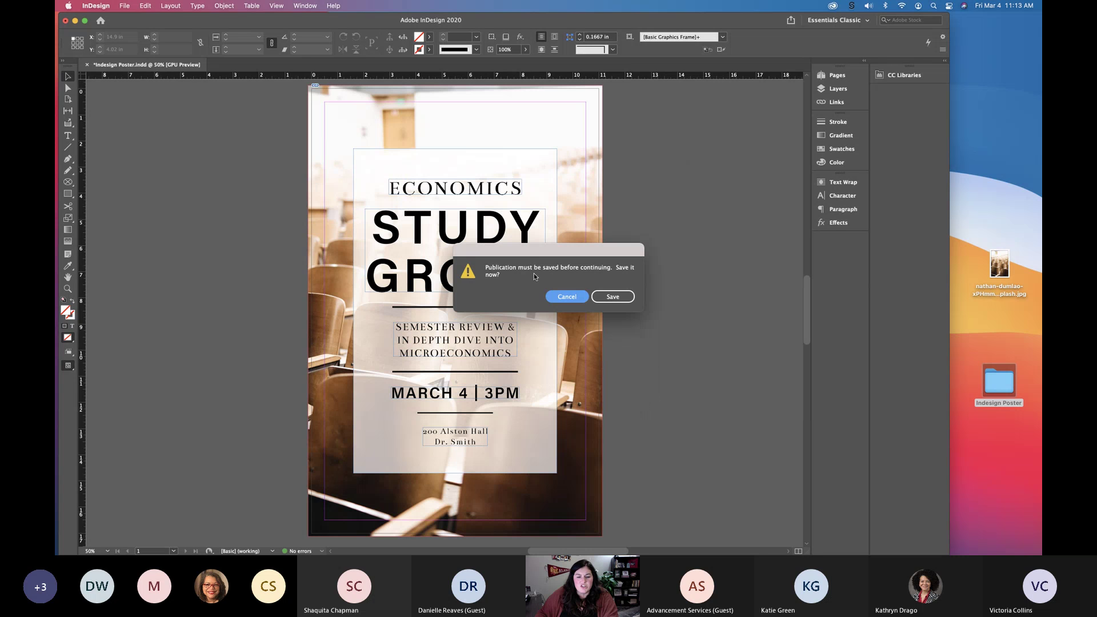
{"action": "left_click", "coordinate": [611, 296]}
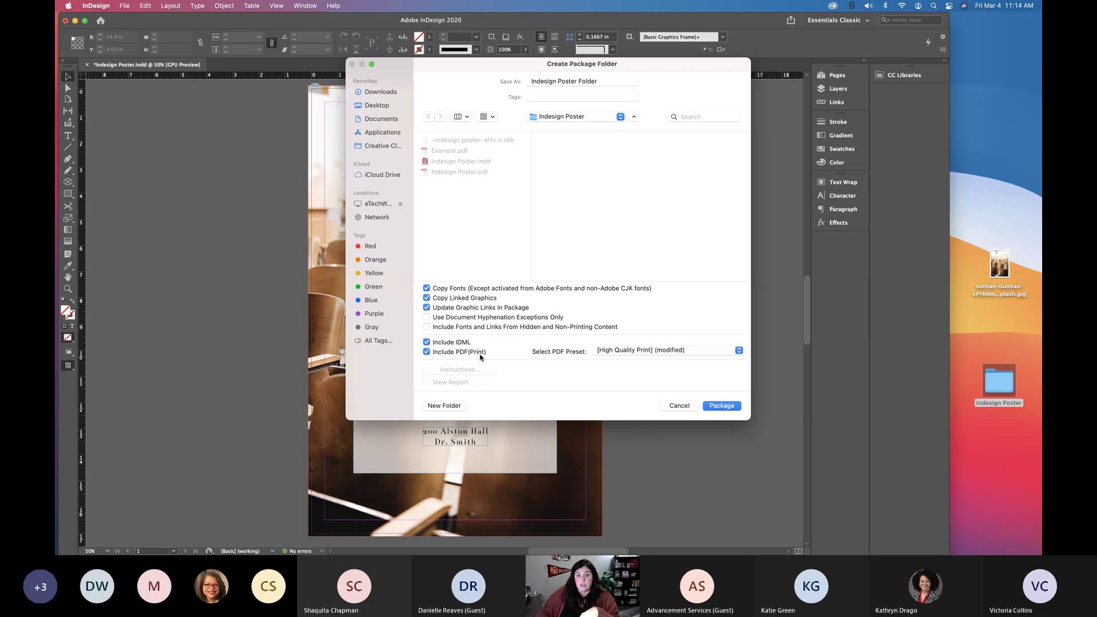
{"action": "left_click", "coordinate": [722, 405]}
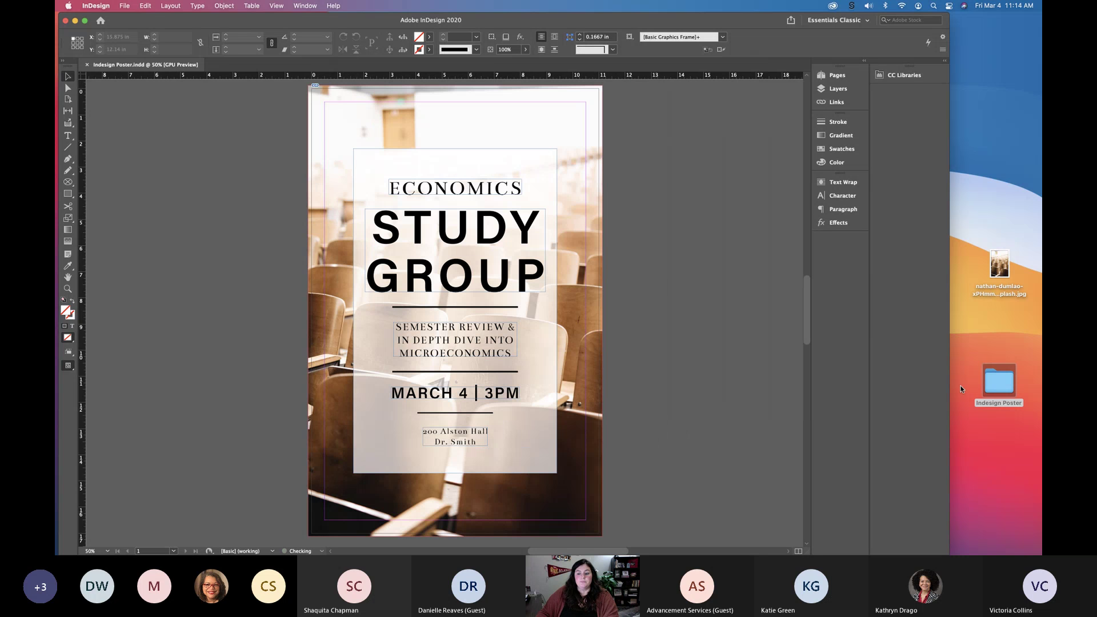
- Examine the packaged Indesign Poster Folder in Finder, including its Links and Document fonts subfolders, and return to the InDesign document
{"action": "double_click", "coordinate": [1005, 384]}
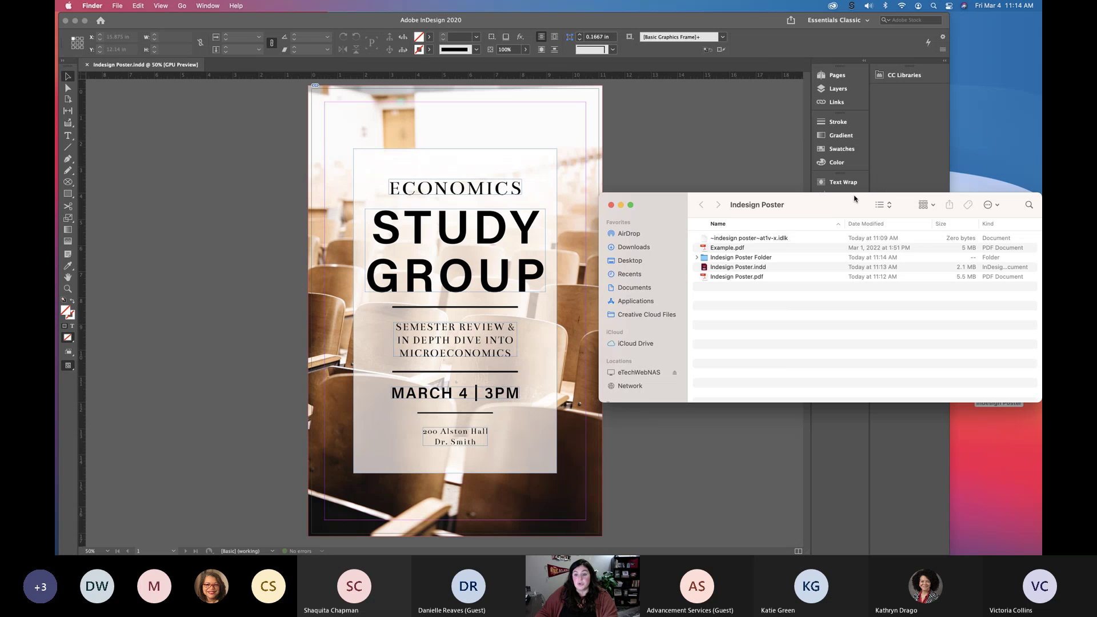
{"action": "left_click_drag", "start_coordinate": [828, 204], "coordinate": [818, 197]}
{"action": "double_click", "coordinate": [726, 251]}
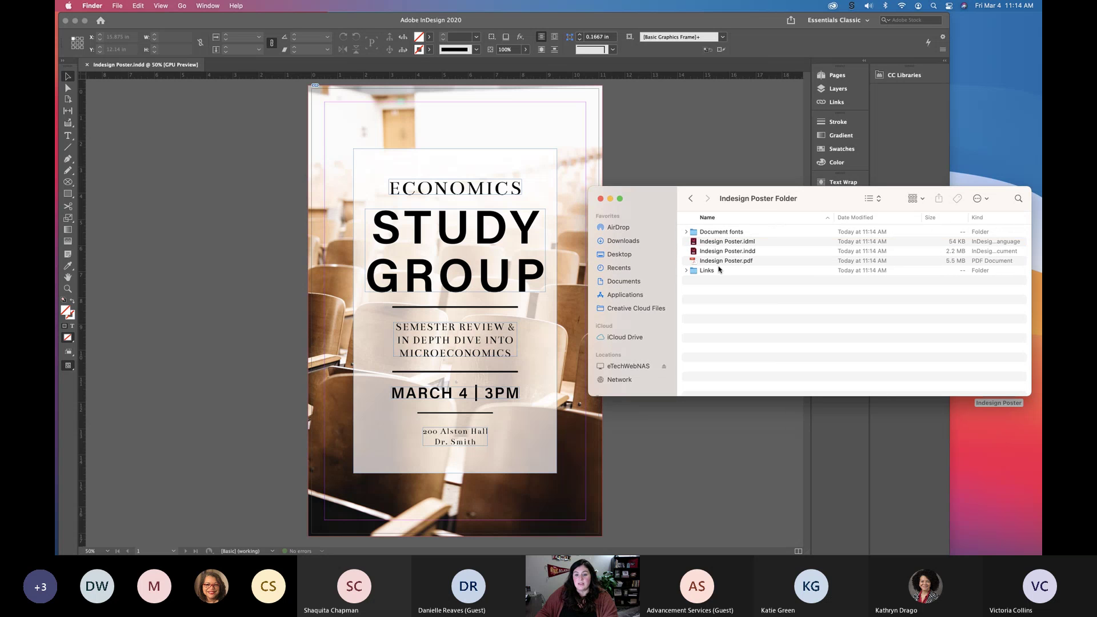
{"action": "double_click", "coordinate": [709, 271]}
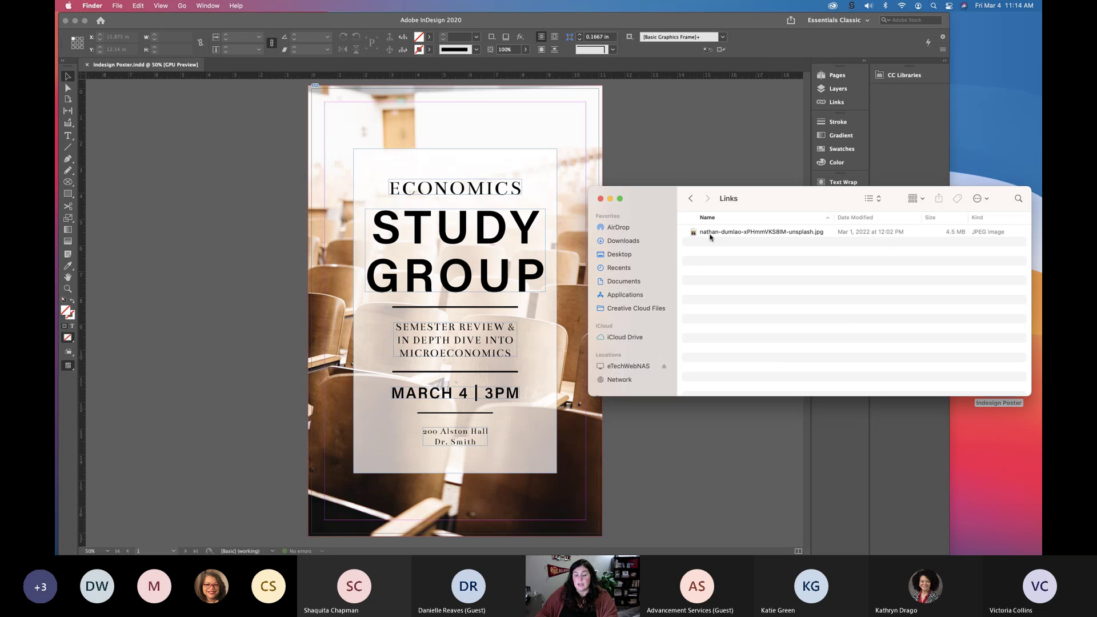
{"action": "left_click", "coordinate": [692, 199]}
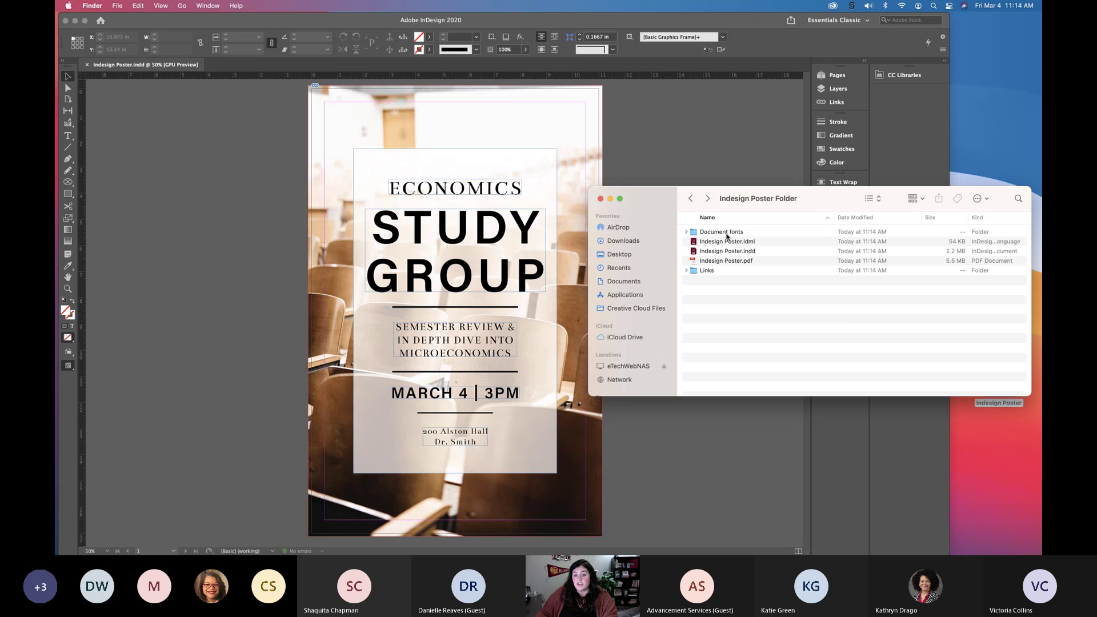
{"action": "double_click", "coordinate": [727, 233]}
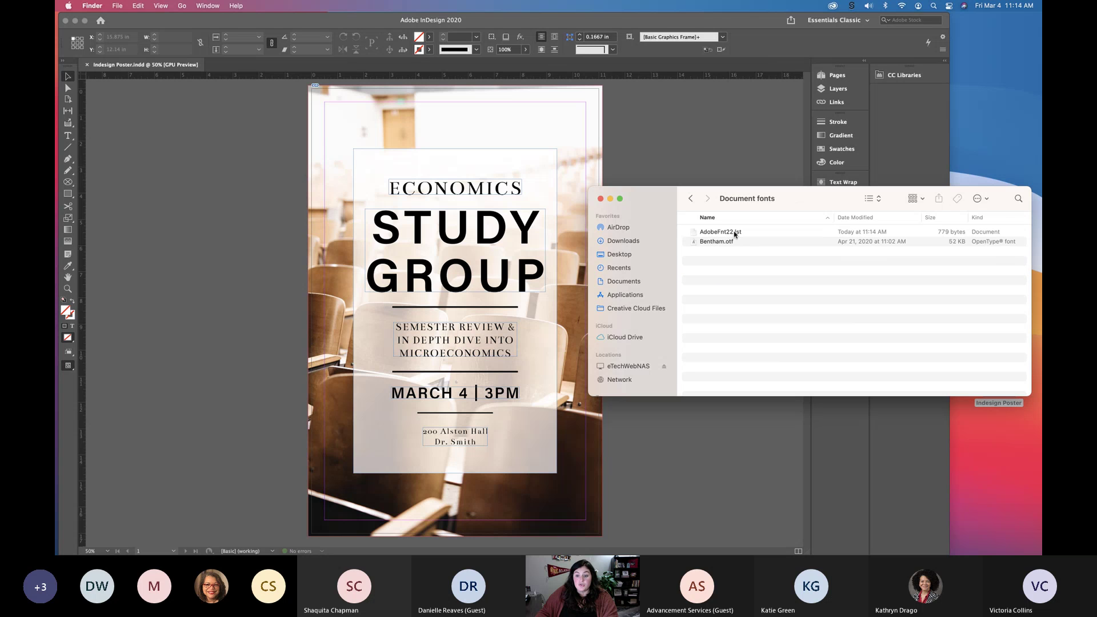
{"action": "left_click", "coordinate": [691, 199]}
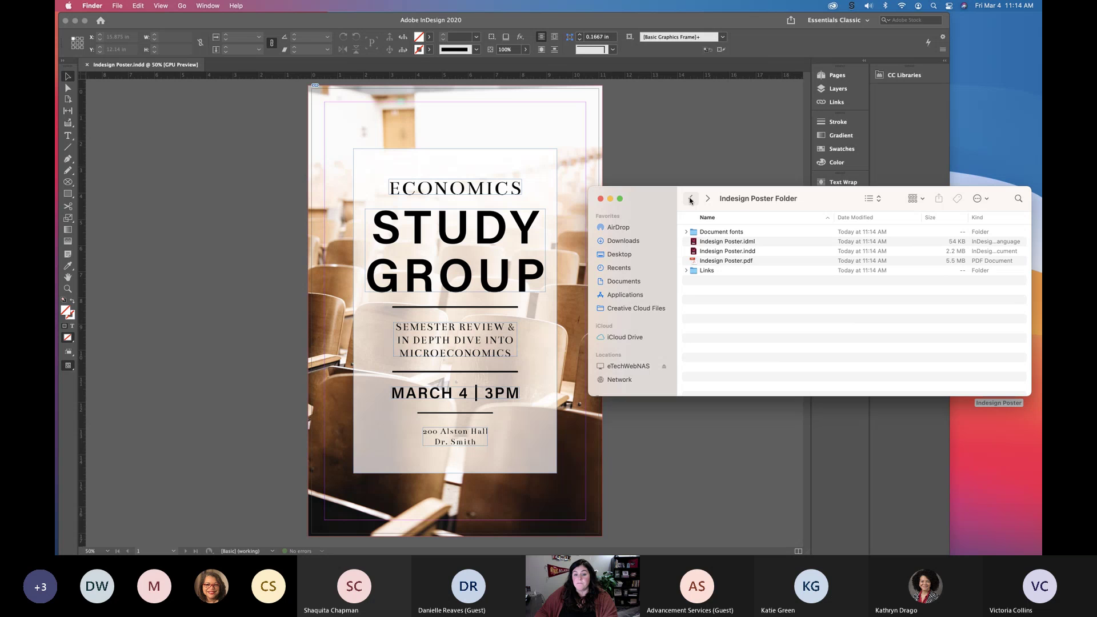
{"action": "left_click", "coordinate": [600, 198]}
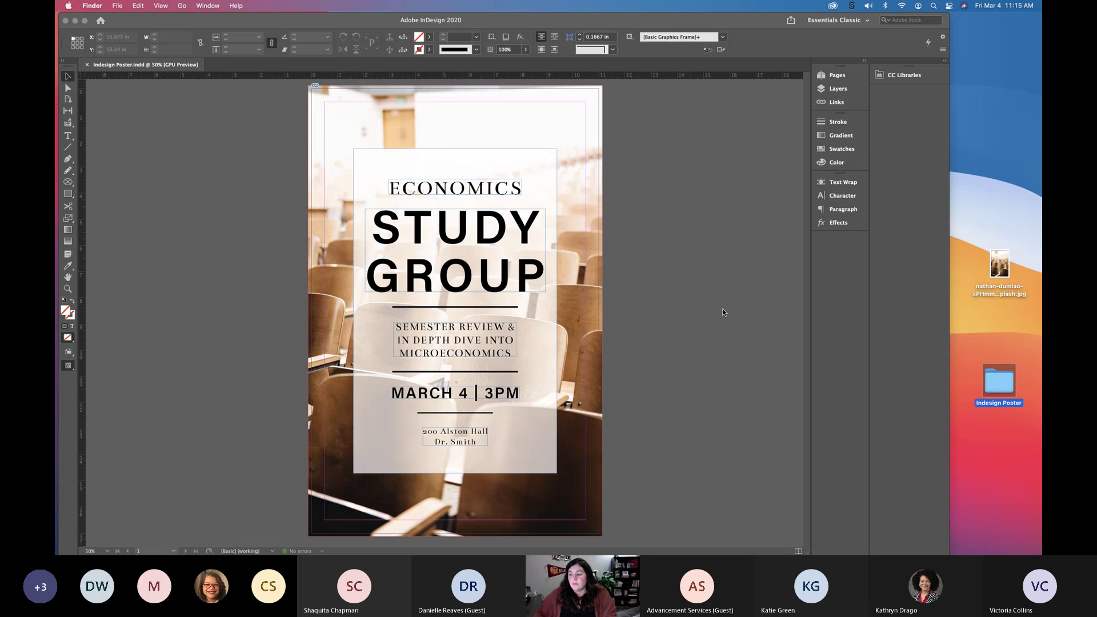
{"action": "left_click", "coordinate": [248, 177]}
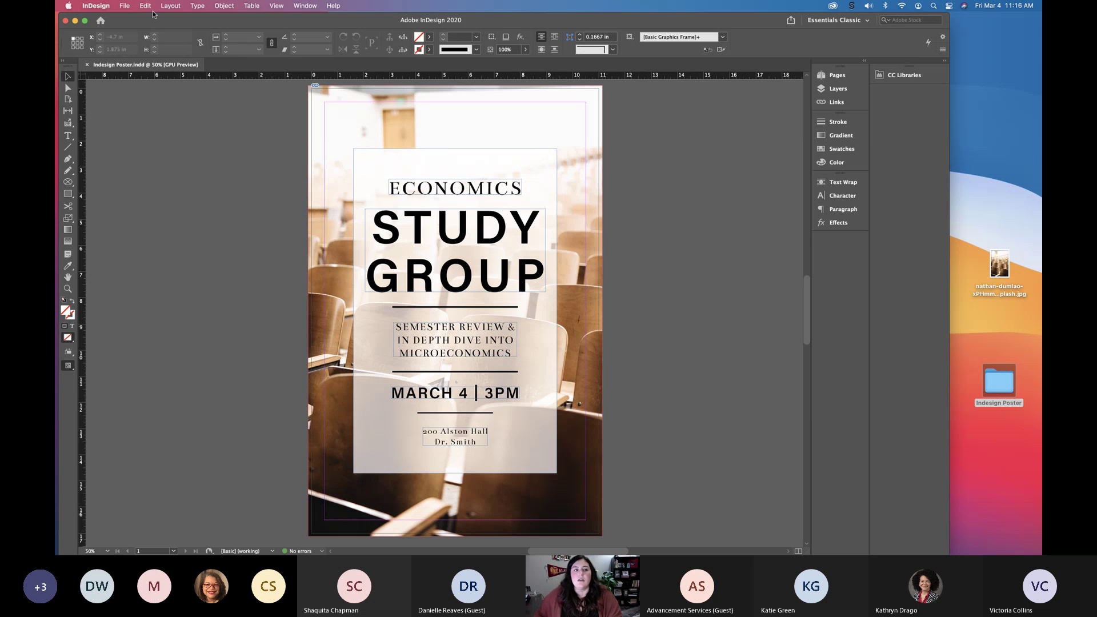
- Look through the effects, paragraph, character and text wrap settings, collapse them, and return to the Selection tool
{"action": "left_click", "coordinate": [236, 3]}
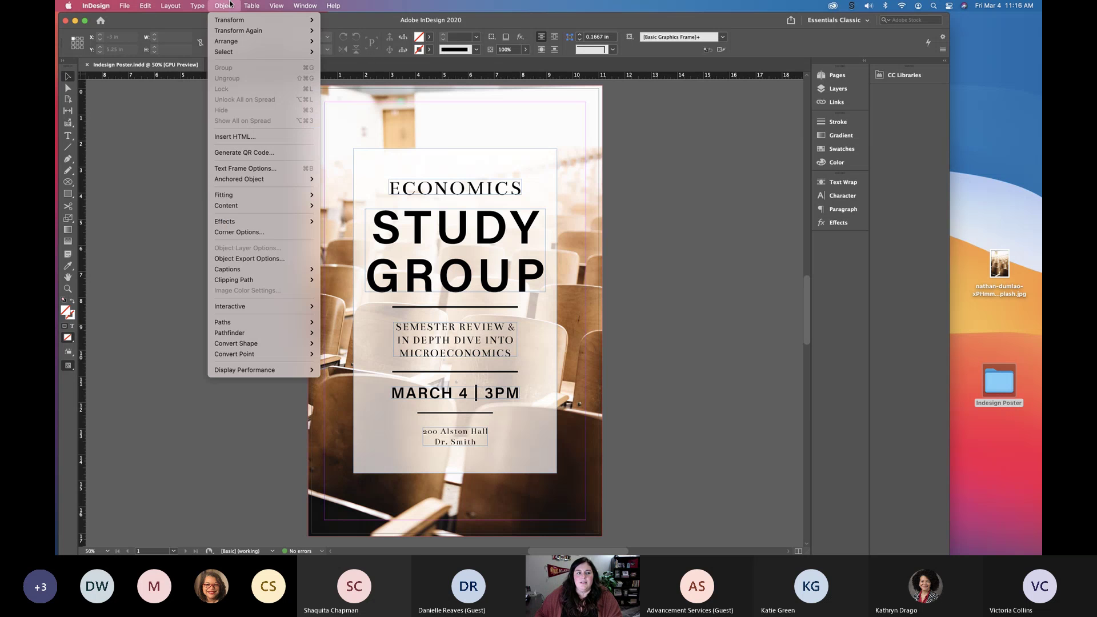
{"action": "left_click", "coordinate": [67, 78]}
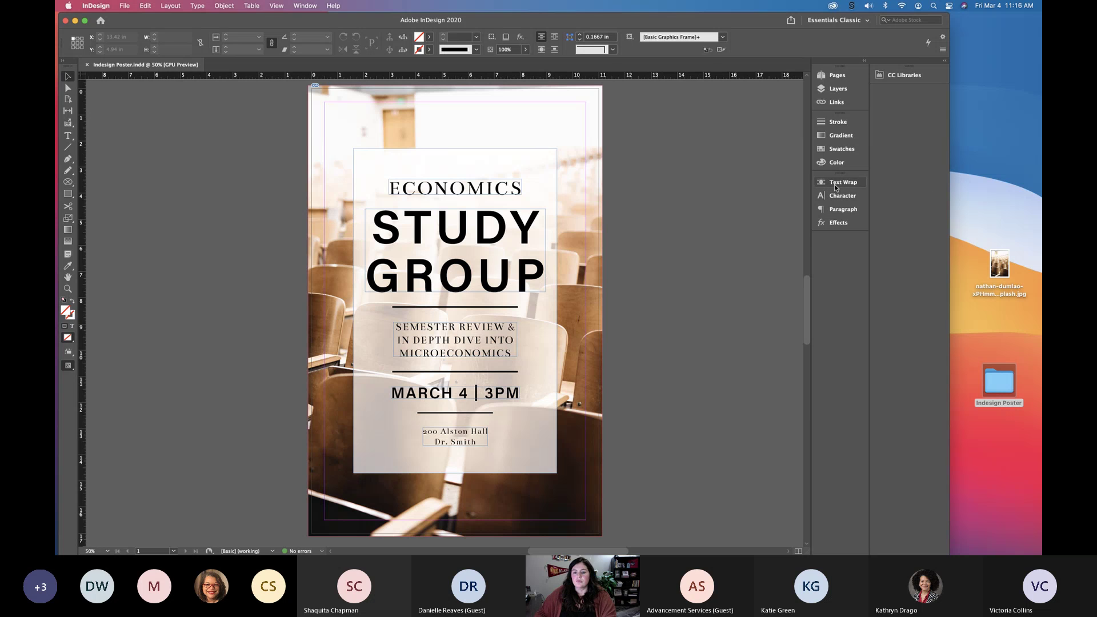
{"action": "left_click", "coordinate": [837, 223]}
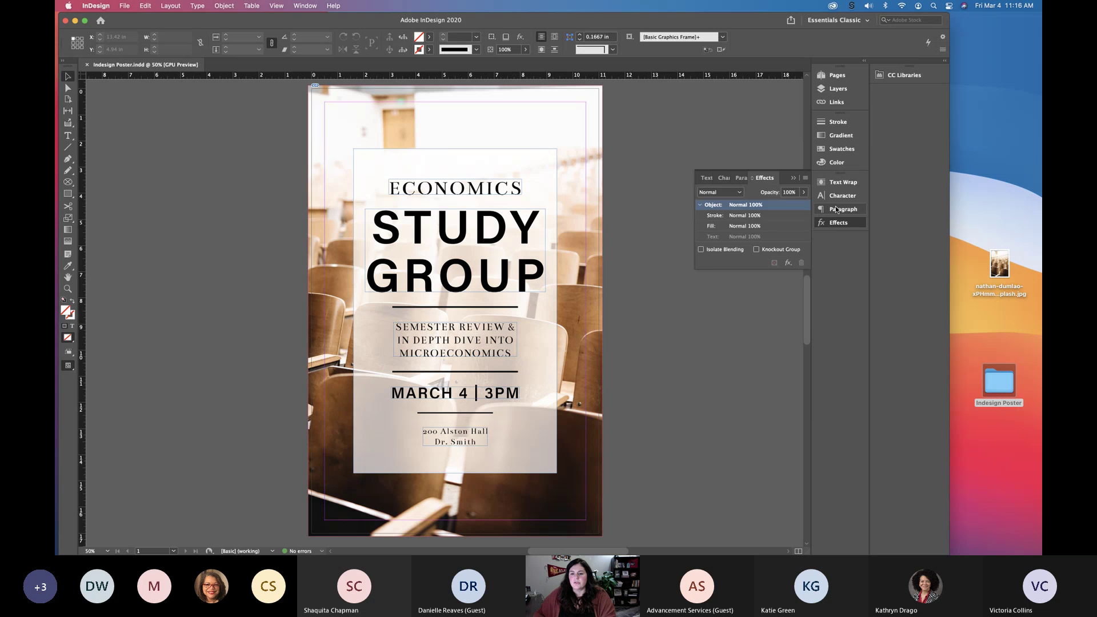
{"action": "left_click", "coordinate": [836, 210]}
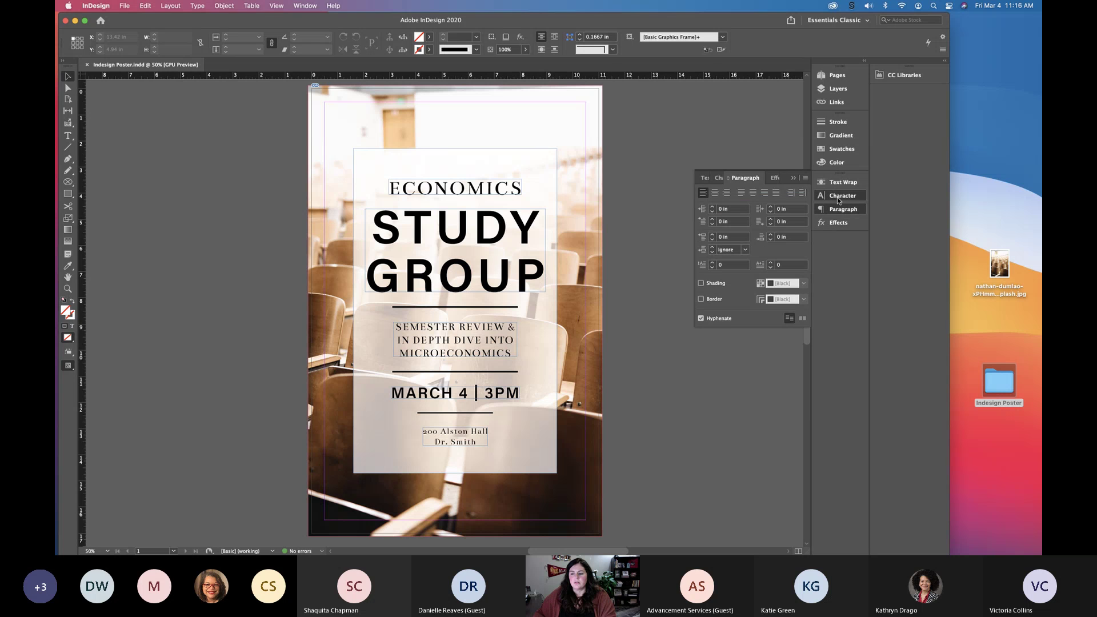
{"action": "left_click", "coordinate": [839, 200]}
{"action": "left_click", "coordinate": [841, 183]}
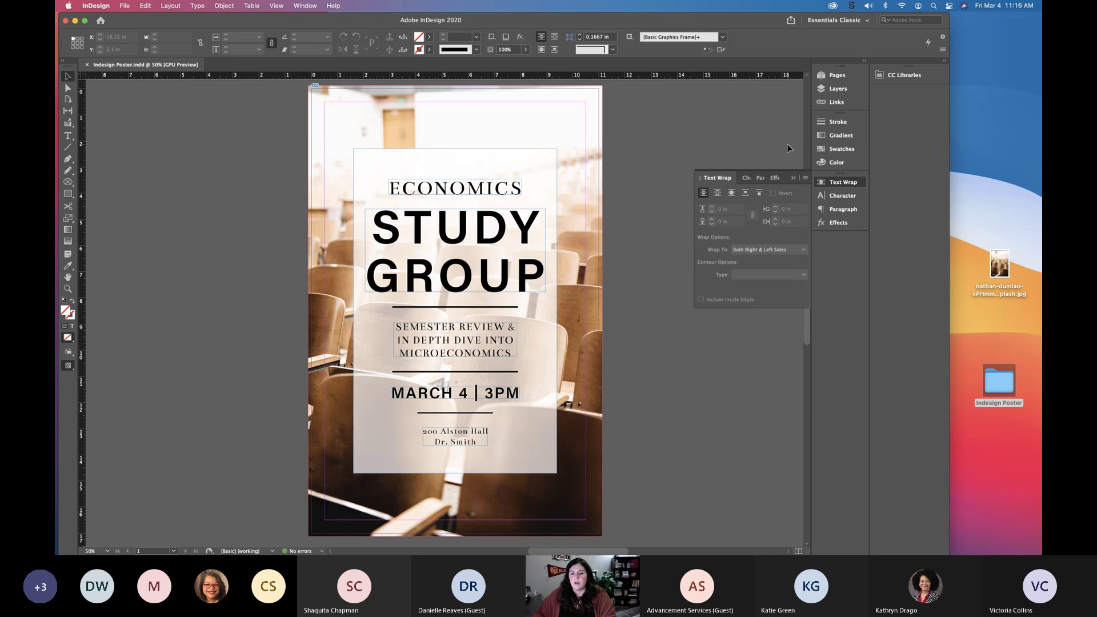
{"action": "left_click", "coordinate": [793, 178]}
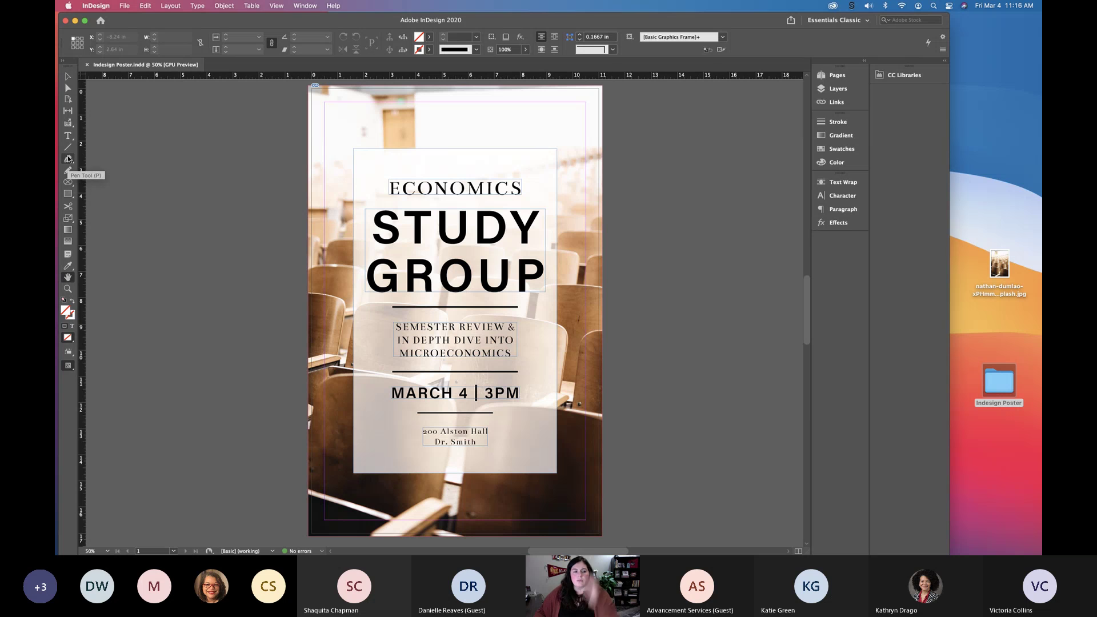
{"action": "key", "text": "v"}
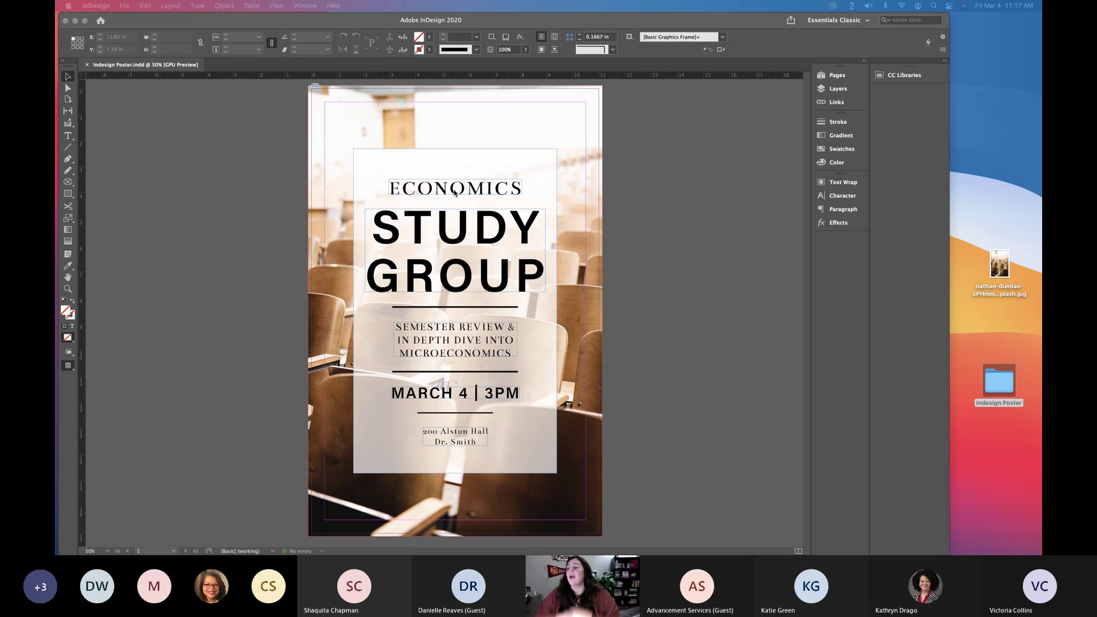
- Duplicate the ECONOMICS text frame directly above the original and delete the copy
{"action": "left_click", "coordinate": [454, 193]}
{"action": "left_click", "coordinate": [451, 192]}
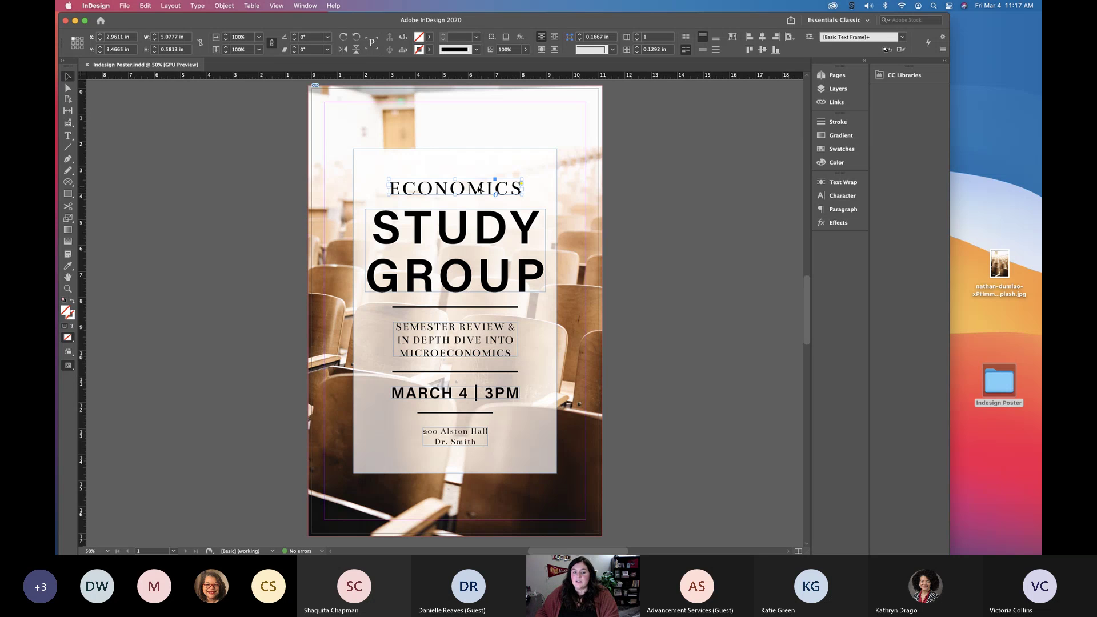
{"action": "left_click_drag", "start_coordinate": [480, 191], "coordinate": [475, 158]}
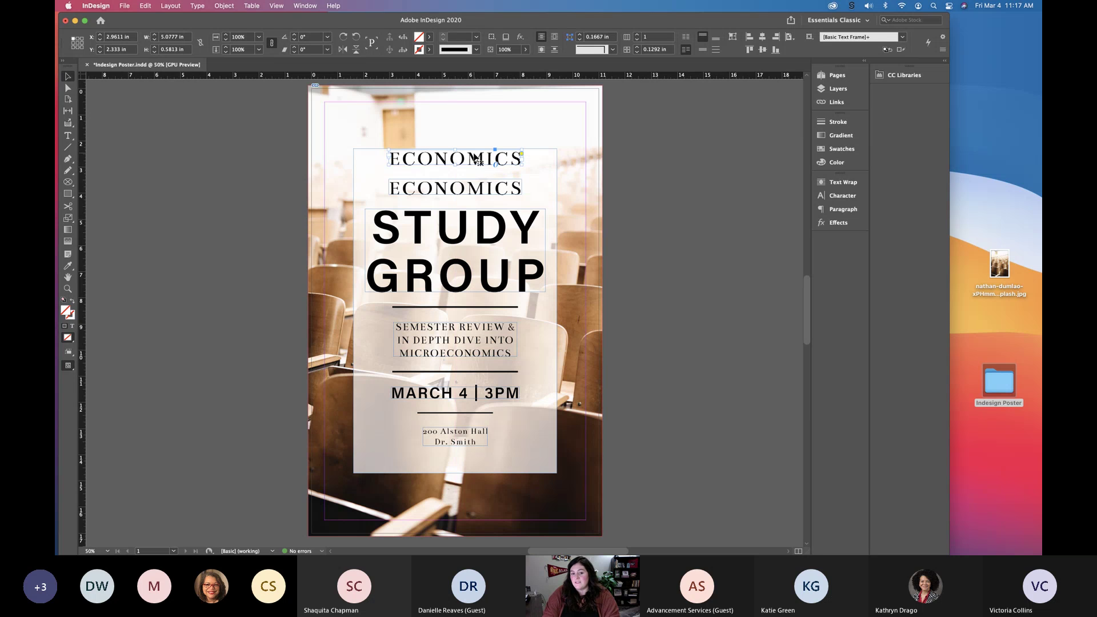
{"action": "key", "text": "BackSpace"}
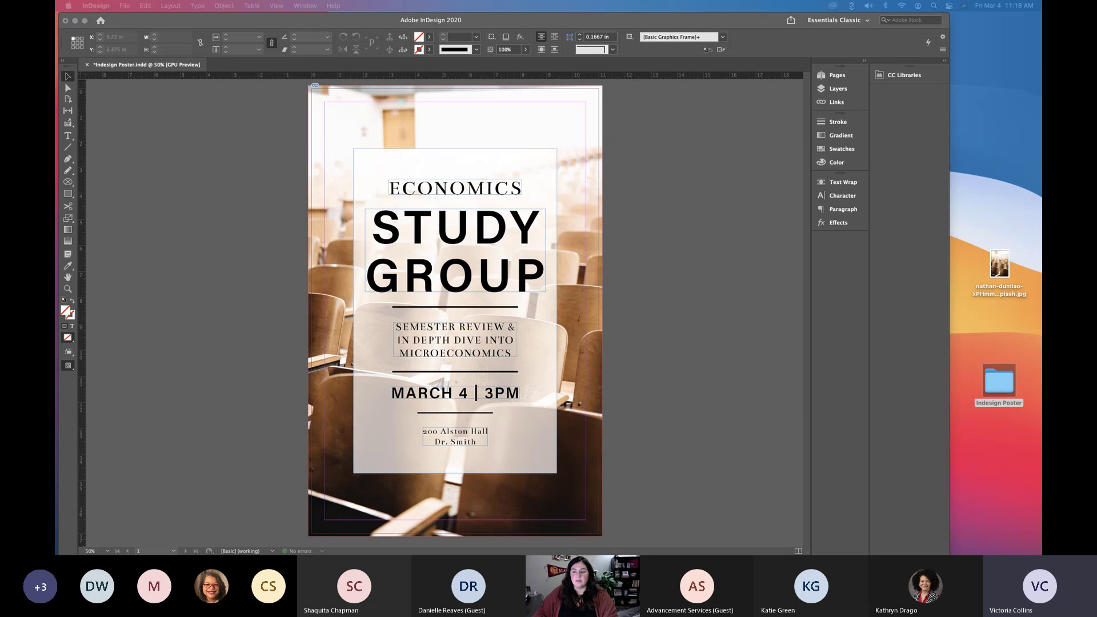
{"action": "left_click", "coordinate": [618, 267]}
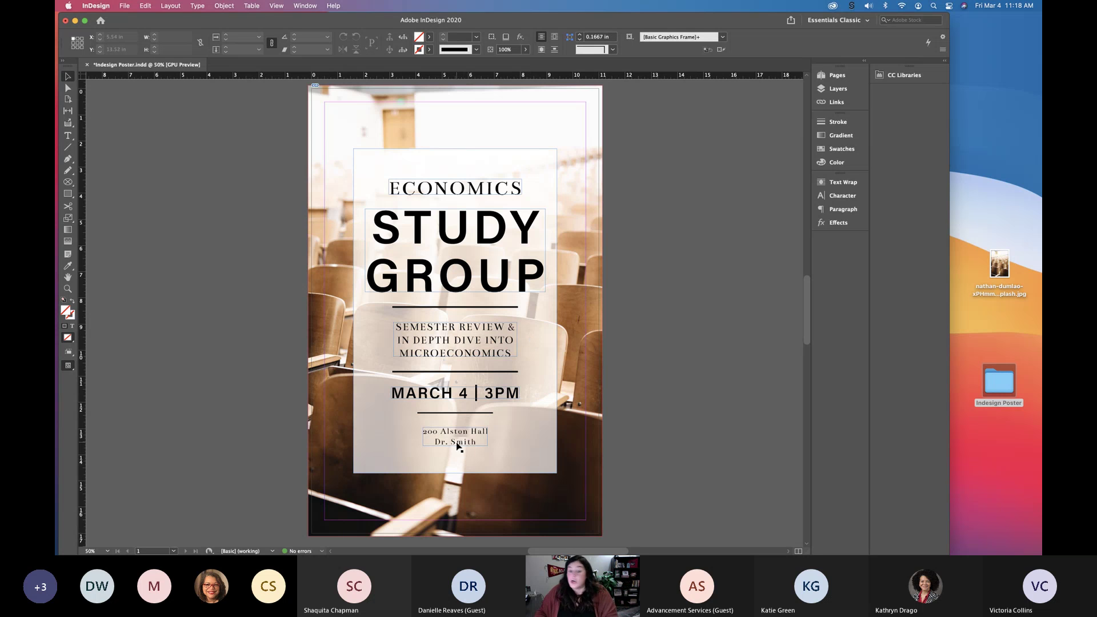
{"action": "double_click", "coordinate": [466, 393]}
{"action": "key", "text": "Escape"}
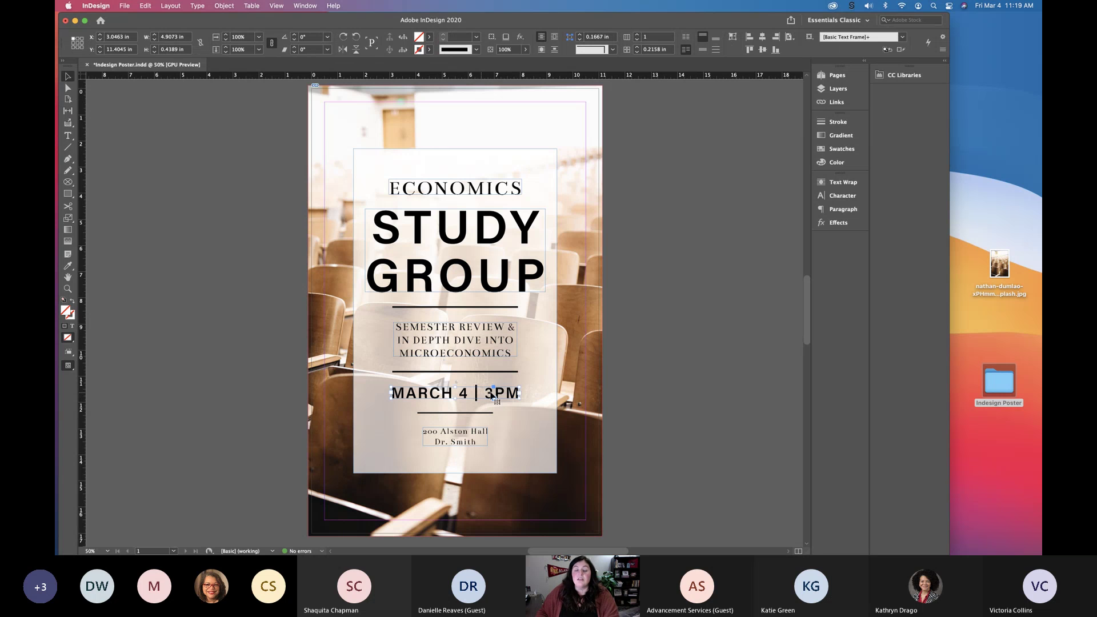
{"action": "left_click", "coordinate": [211, 172]}
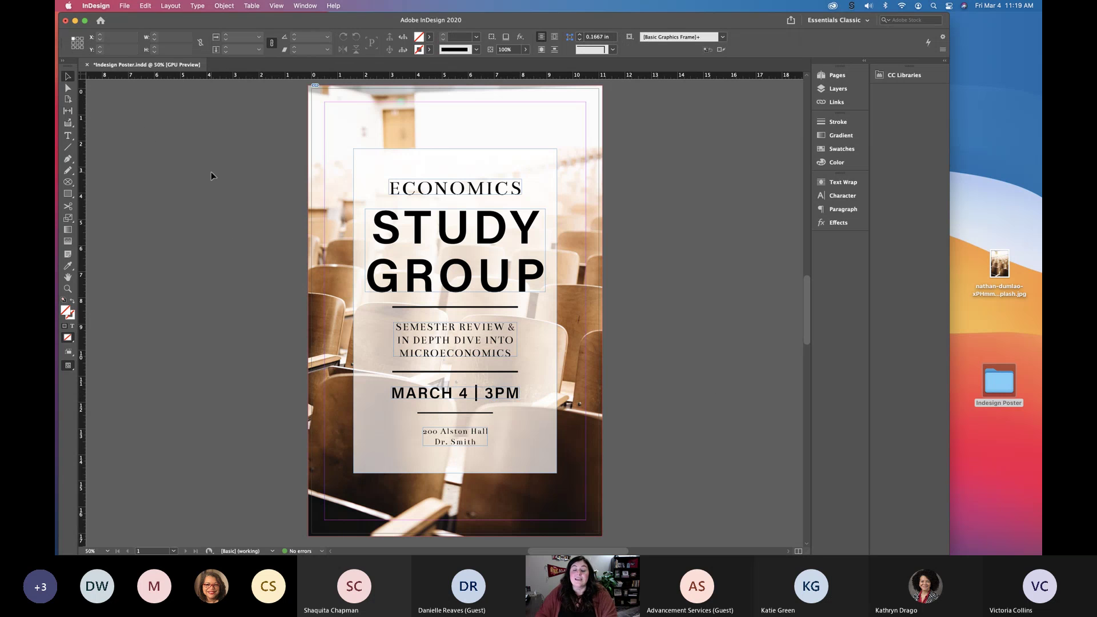